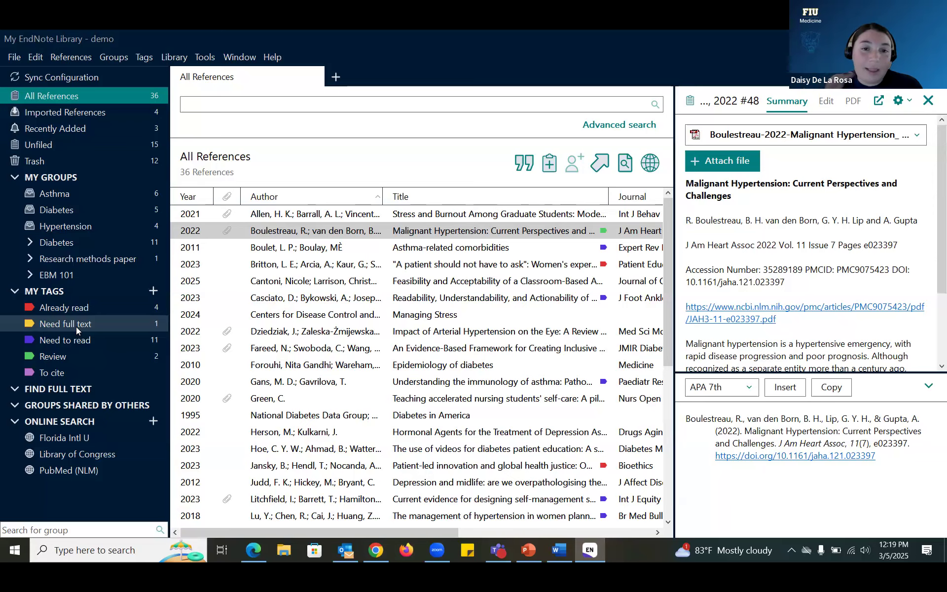
Step: Open the File menu in the demo library to begin a new library
left_click(20, 59)
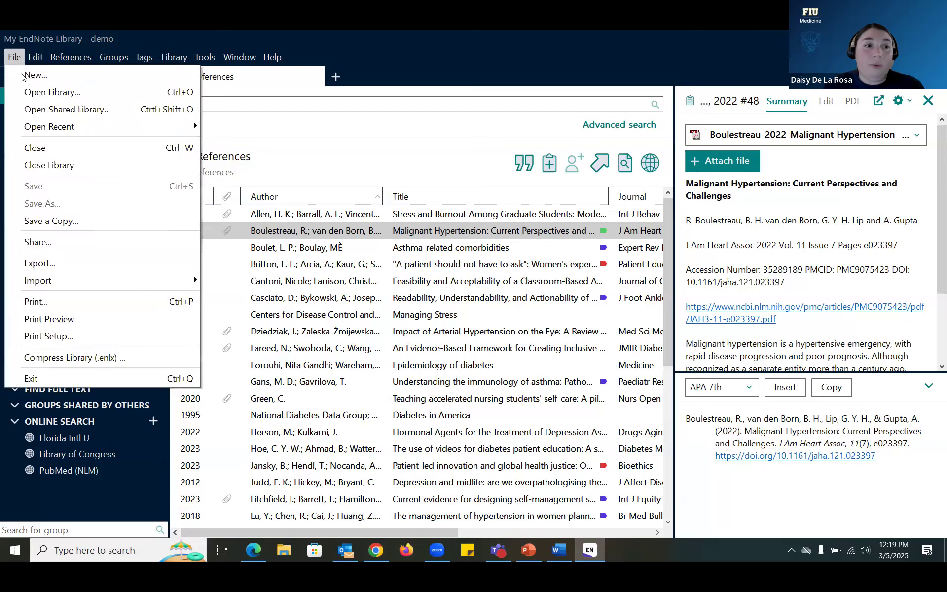
Step: Save a new library as 'My EndNote Library - workshop' in the Documents folder
left_click(32, 75)
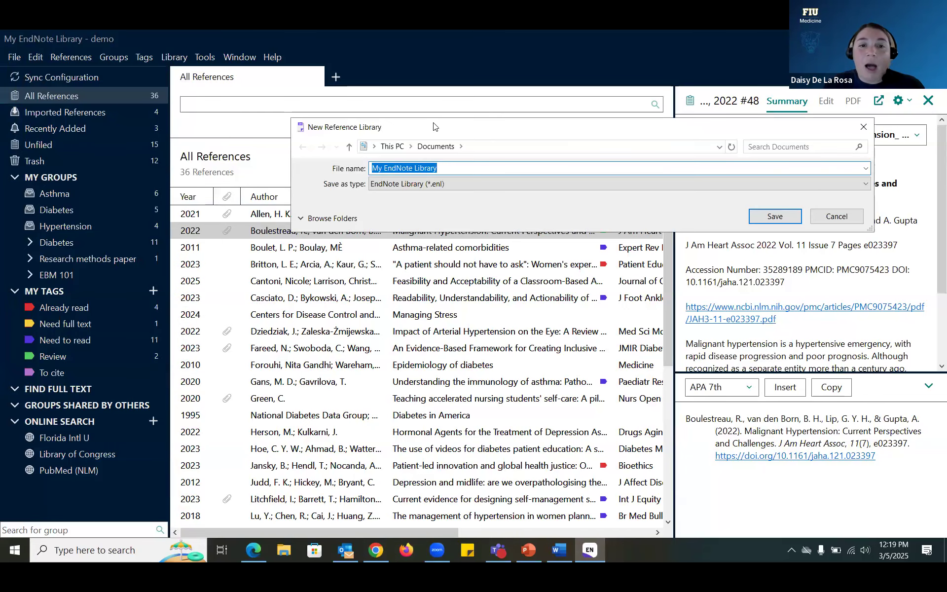
left_click_drag(432, 127, 333, 177)
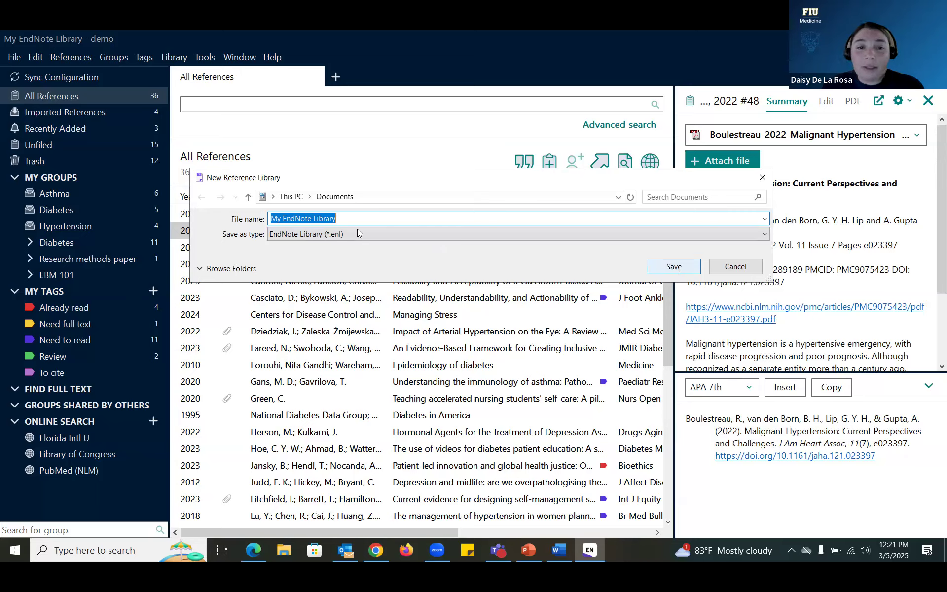
left_click(311, 218)
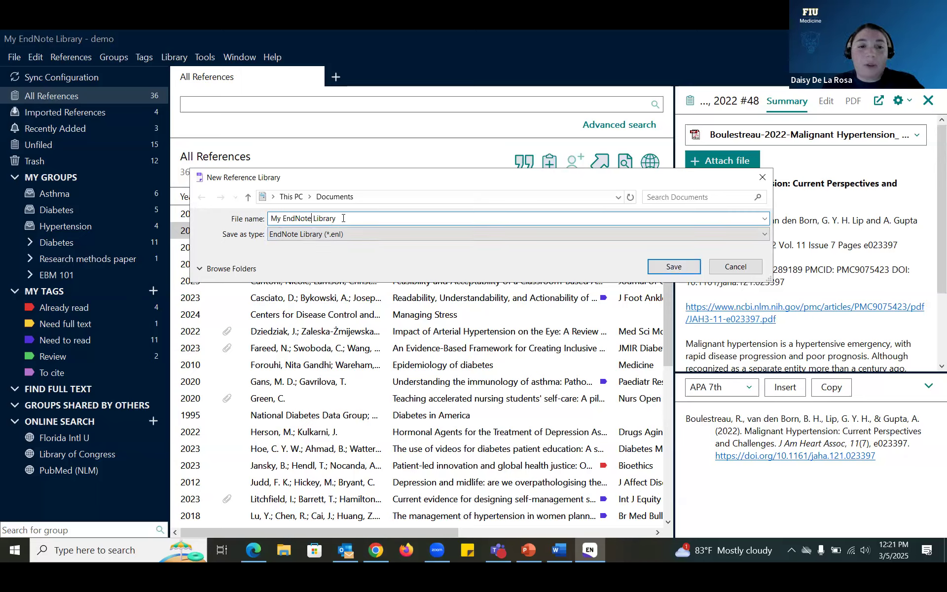
type("- workshop")
left_click(680, 265)
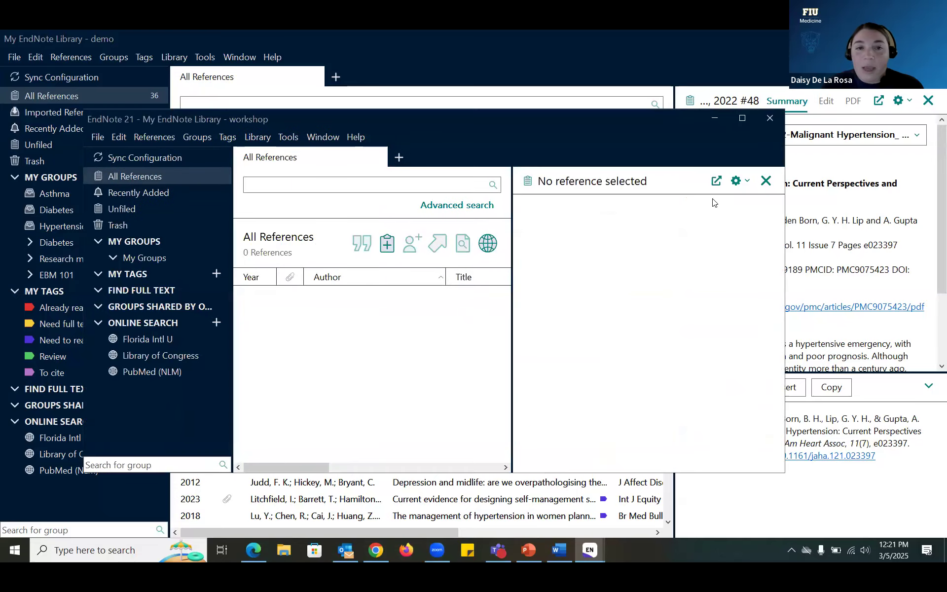
Step: Narrow the workshop window, hide its reference panel, and place it at the upper left
left_click(743, 119)
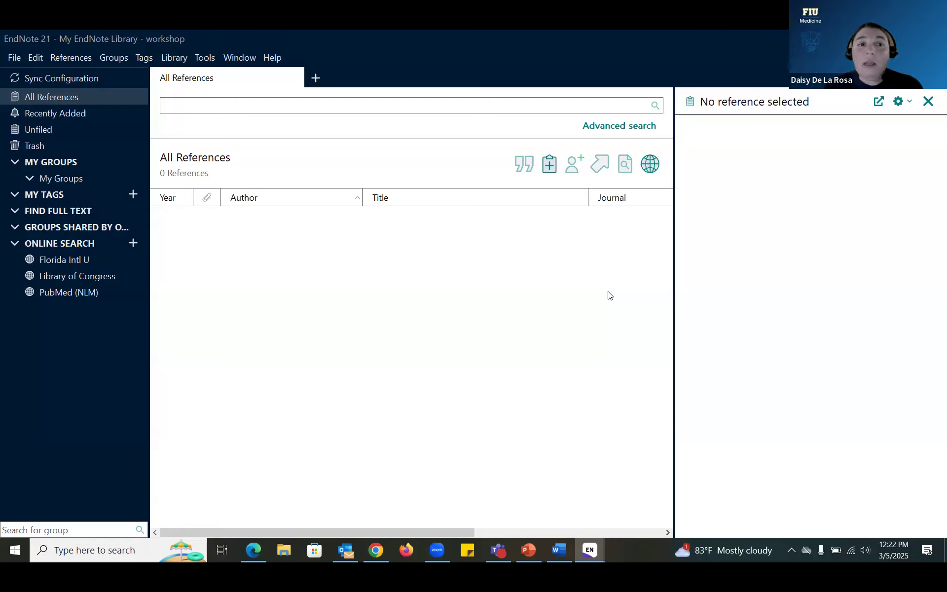
left_click(905, 39)
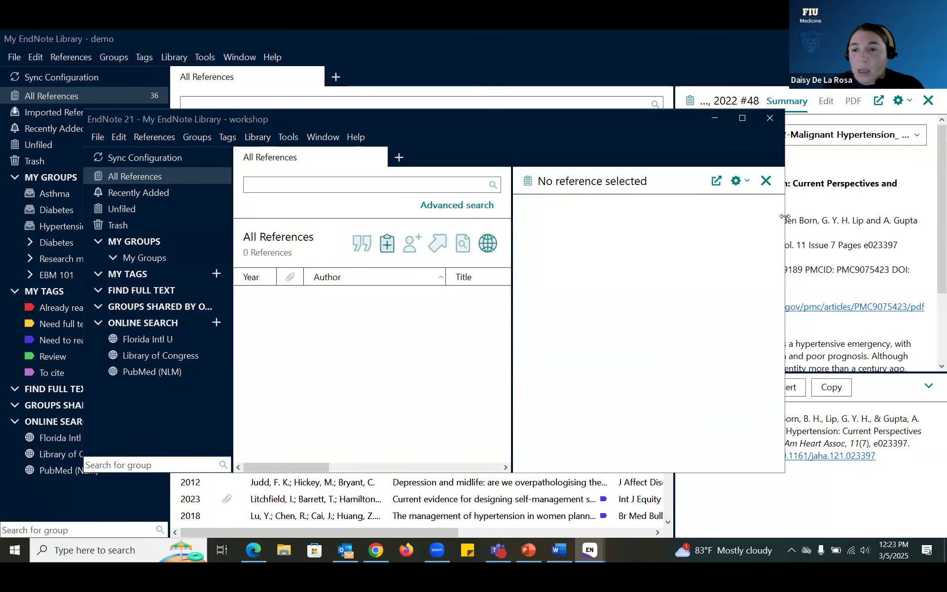
left_click_drag(785, 217, 628, 217)
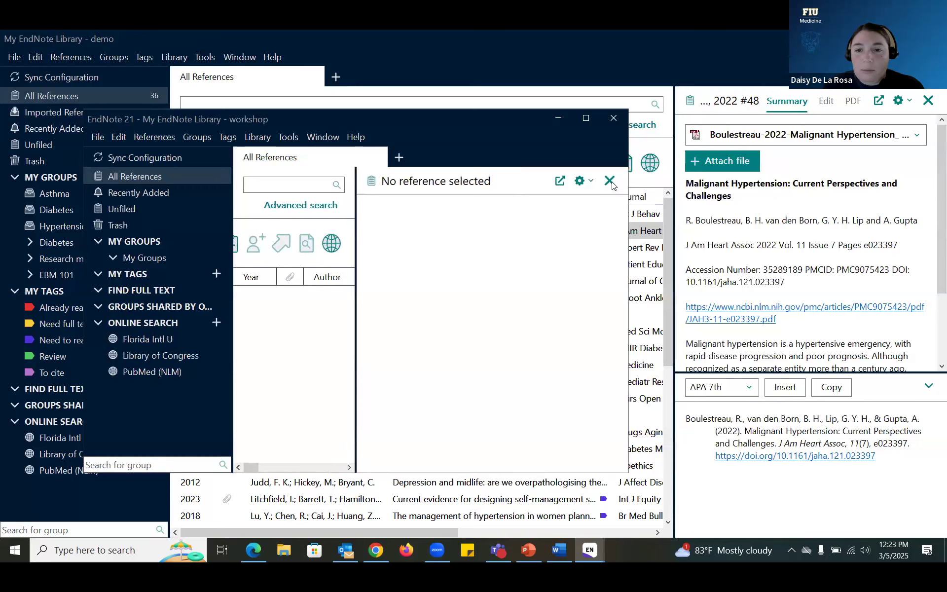
left_click(609, 181)
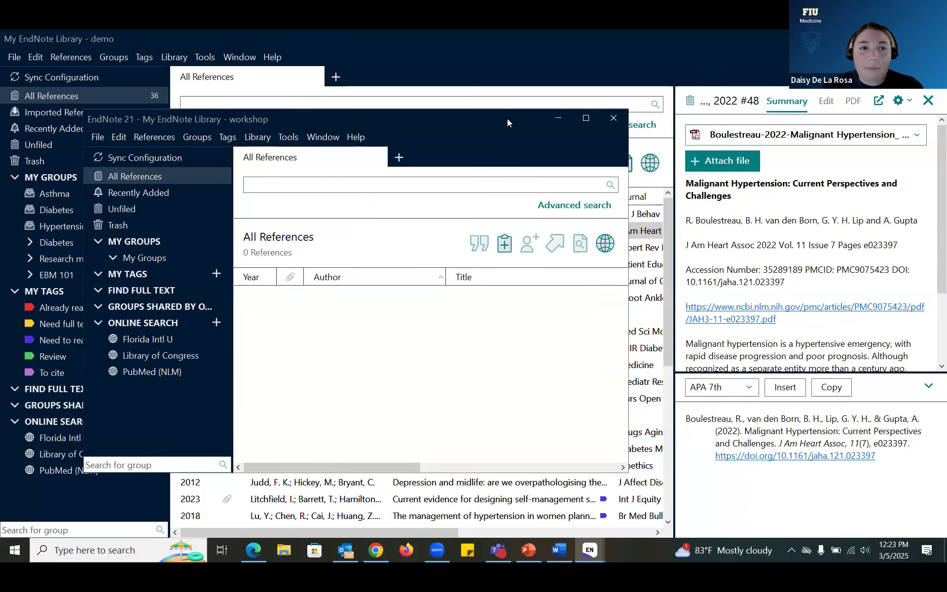
left_click_drag(507, 118, 440, 41)
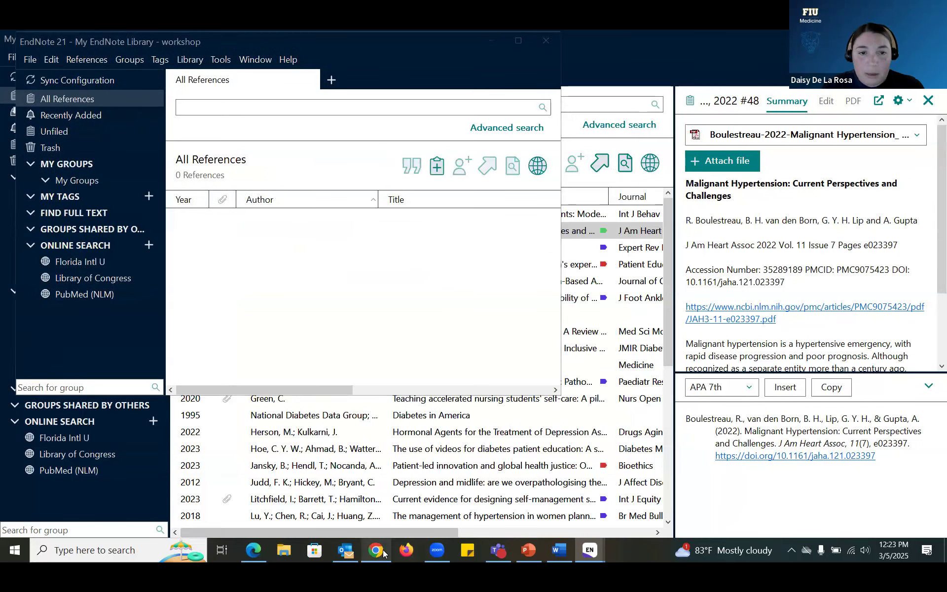
left_click(376, 550)
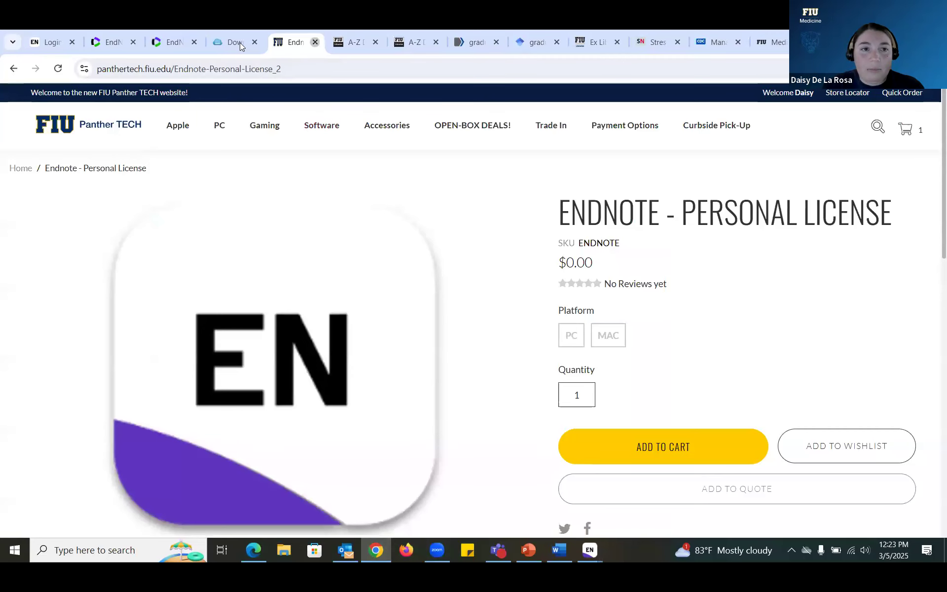
Step: Close the Panther TECH tab and snap the guide's Create a Library steps beside EndNote
key("ctrl+w")
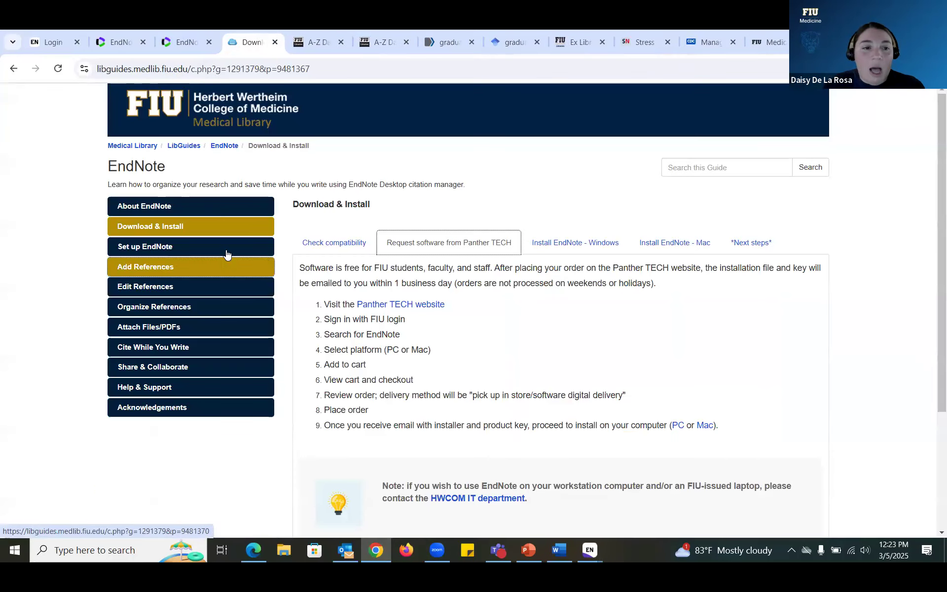
left_click(219, 251)
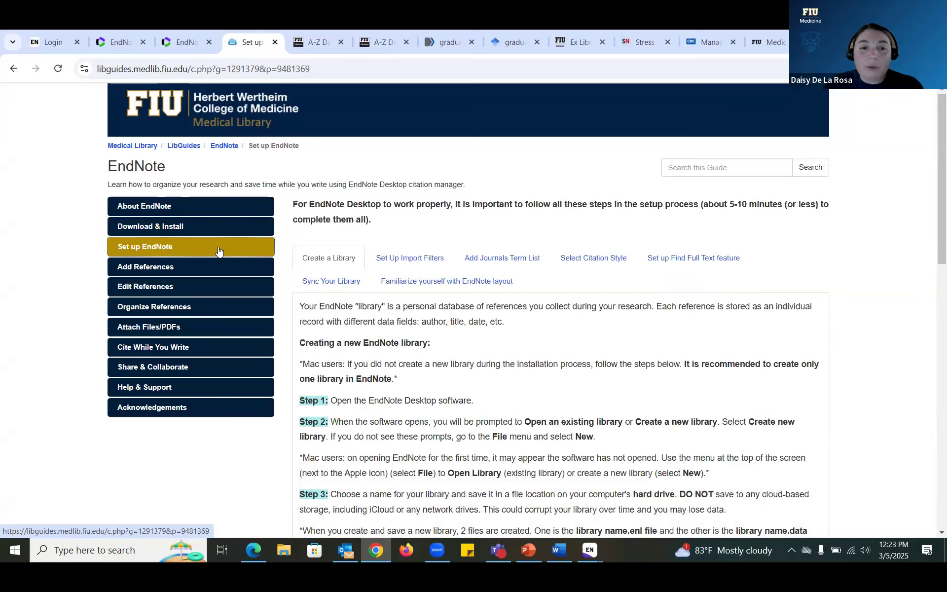
key("super+Right")
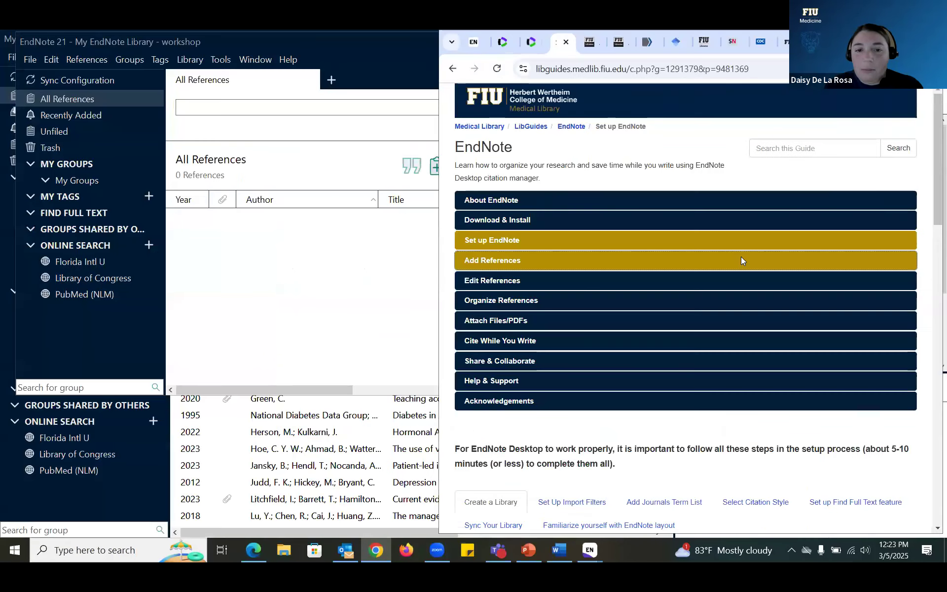
scroll(741, 257, "down", 6)
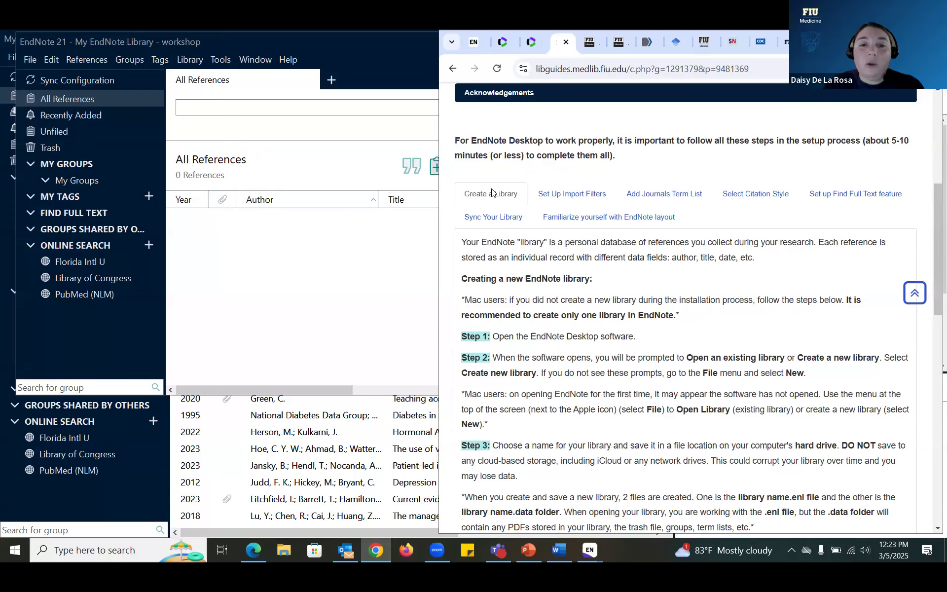
left_click(492, 192)
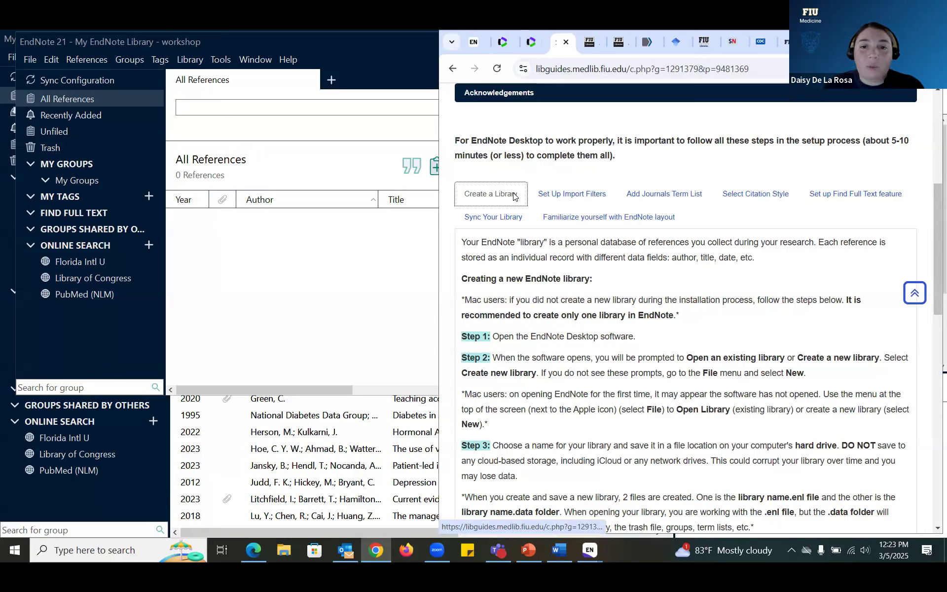
left_click(555, 304)
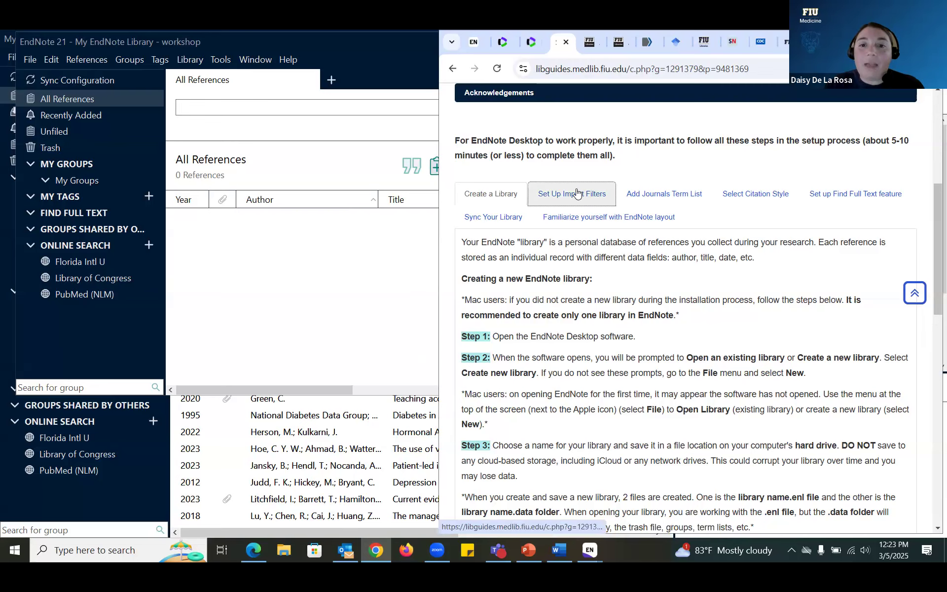
Step: Check the guide's import filter steps against Tools > Import Filters, then show Add Journals Term List
left_click(588, 197)
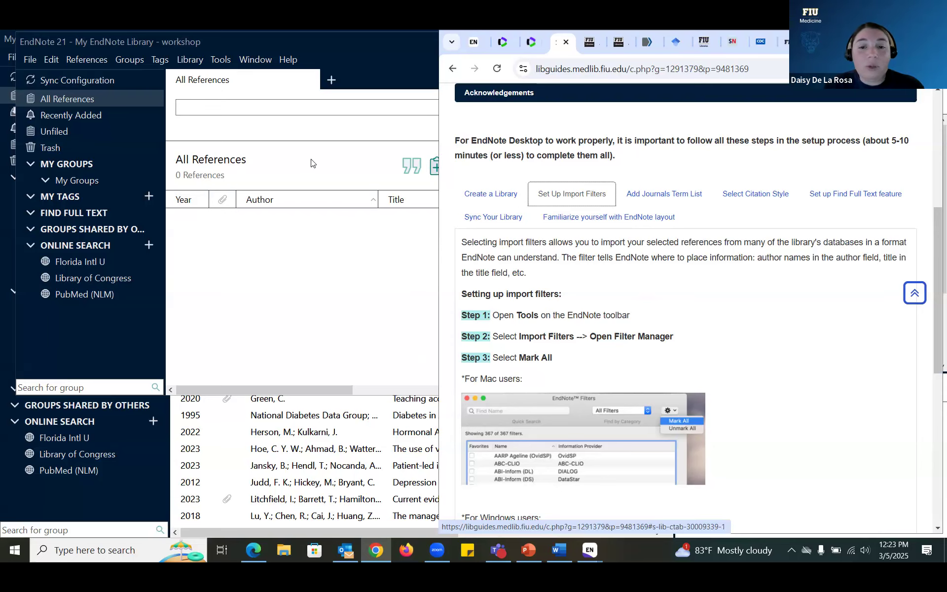
left_click(228, 60)
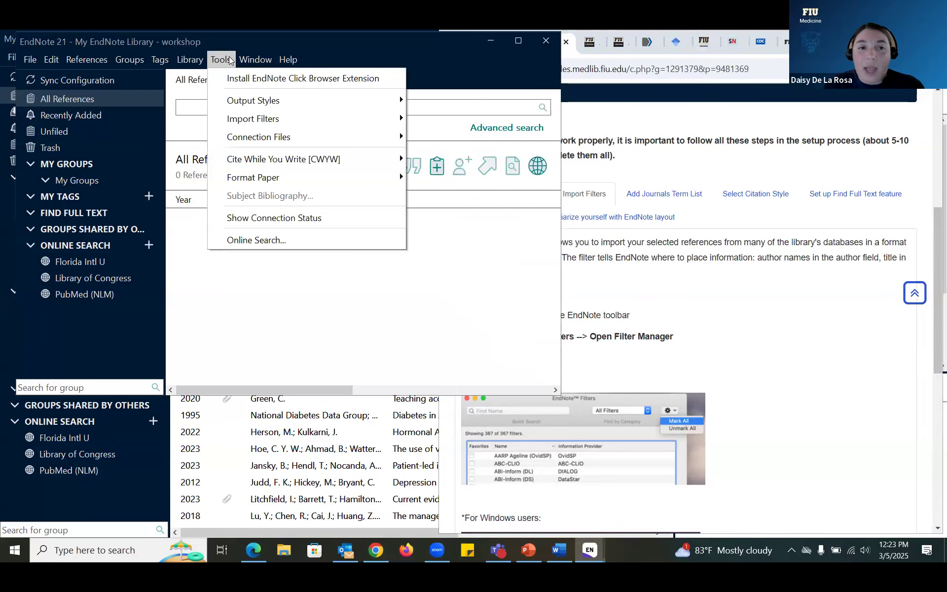
mouse_move(272, 121)
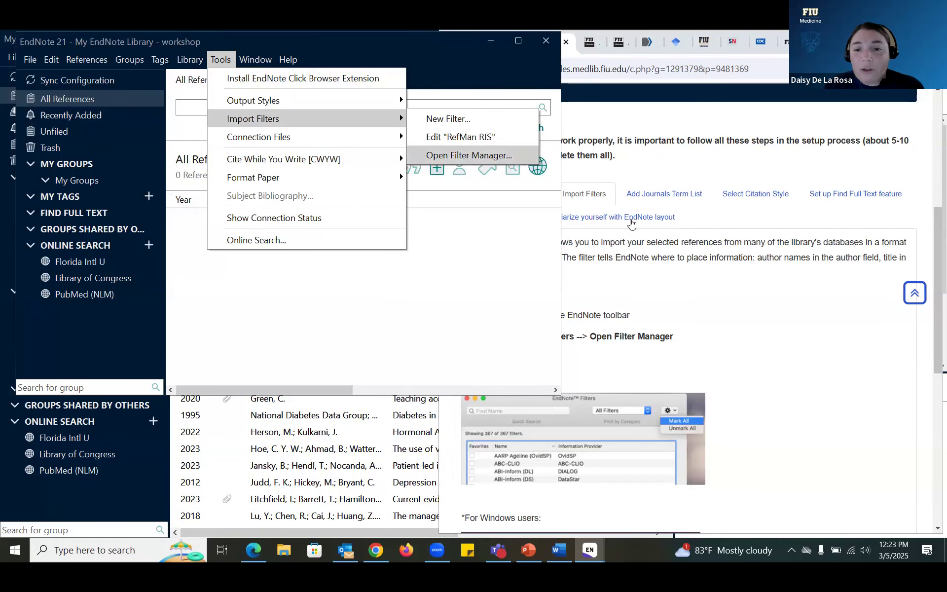
left_click(683, 309)
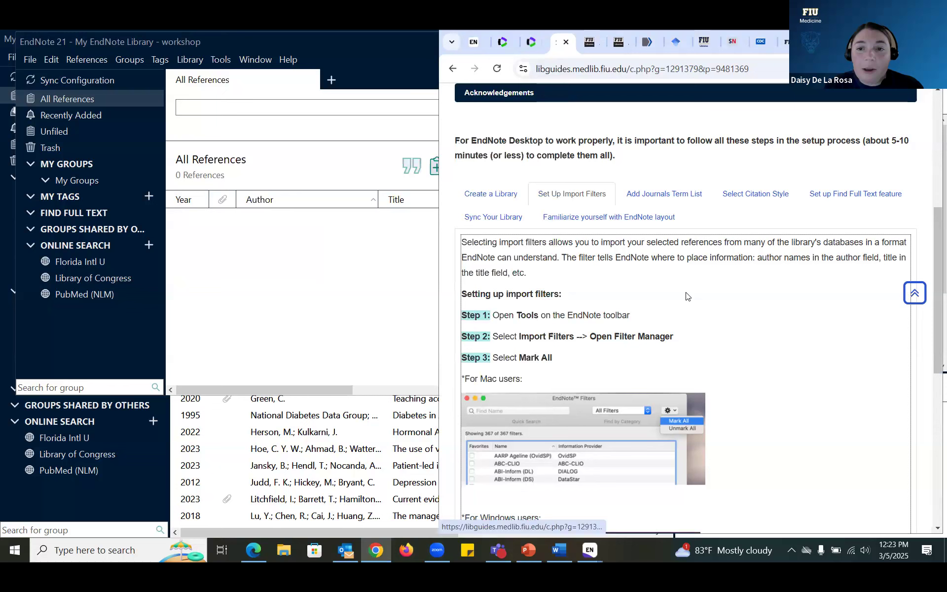
left_click(667, 195)
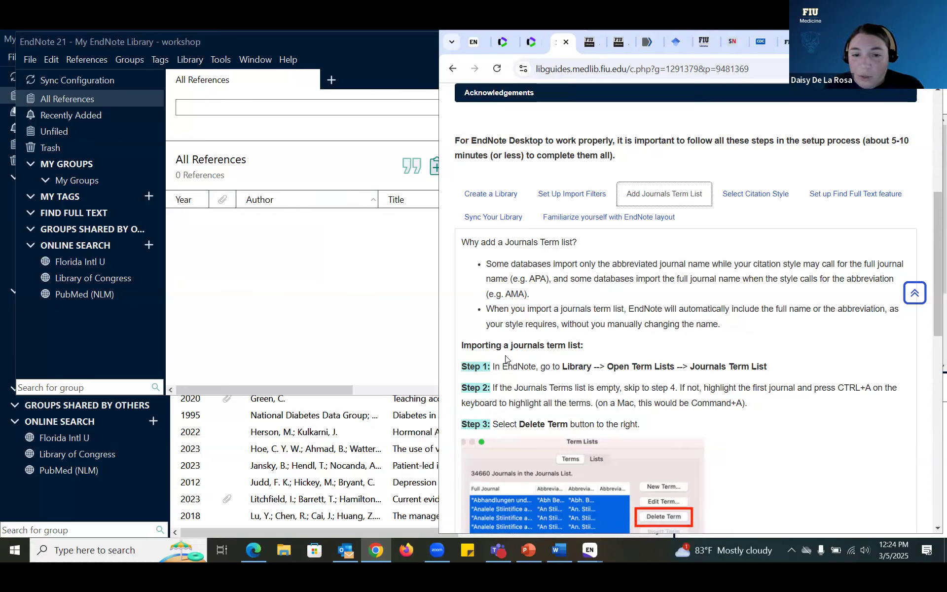
Step: Look at the workshop library's Journals Term List, then close it and the workshop window
left_click(190, 59)
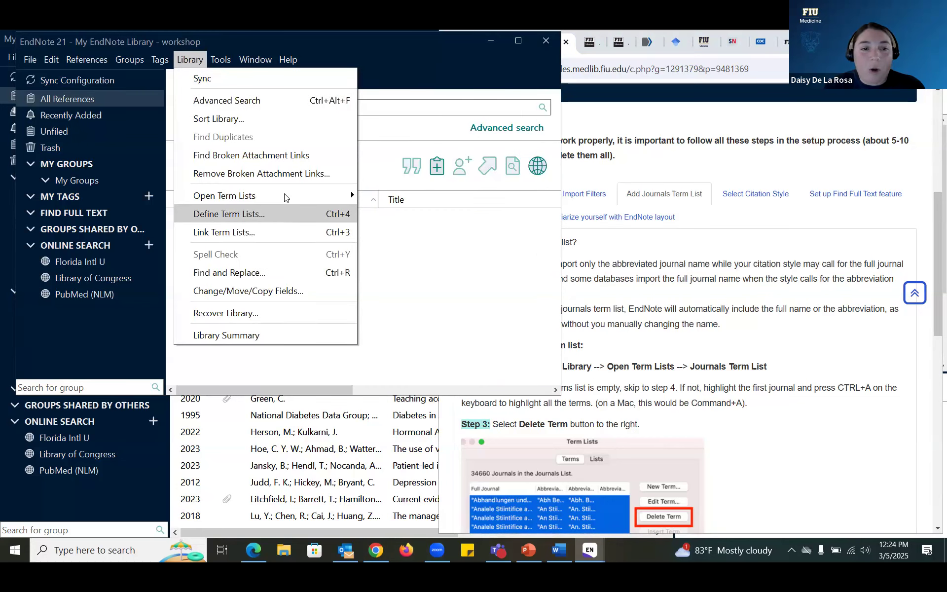
mouse_move(283, 196)
left_click(389, 214)
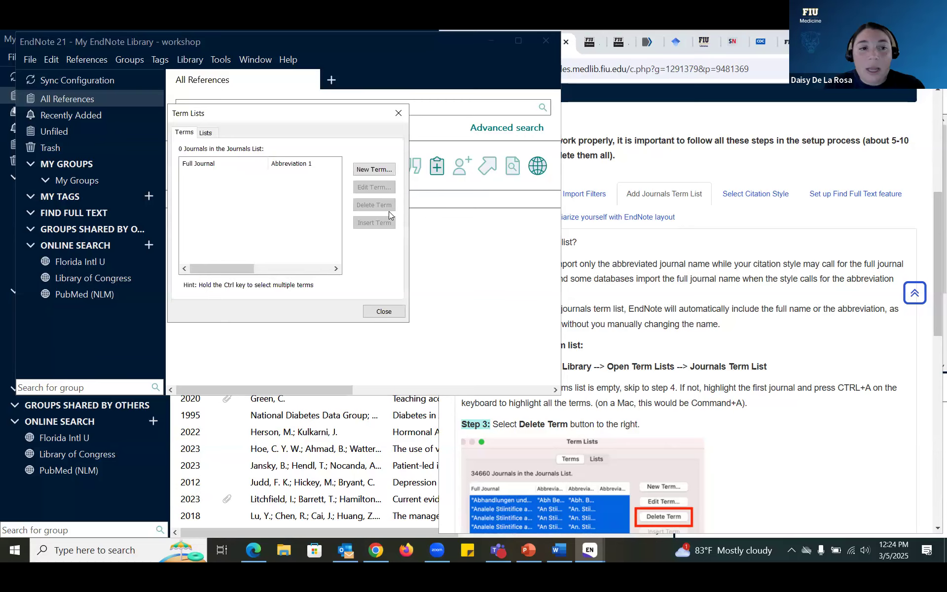
left_click(210, 136)
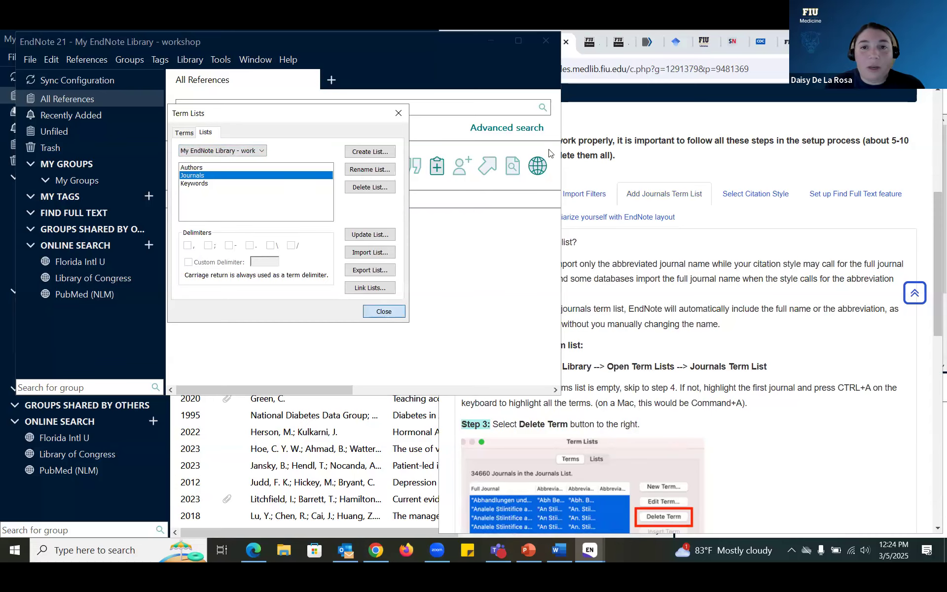
key("Escape")
left_click(546, 40)
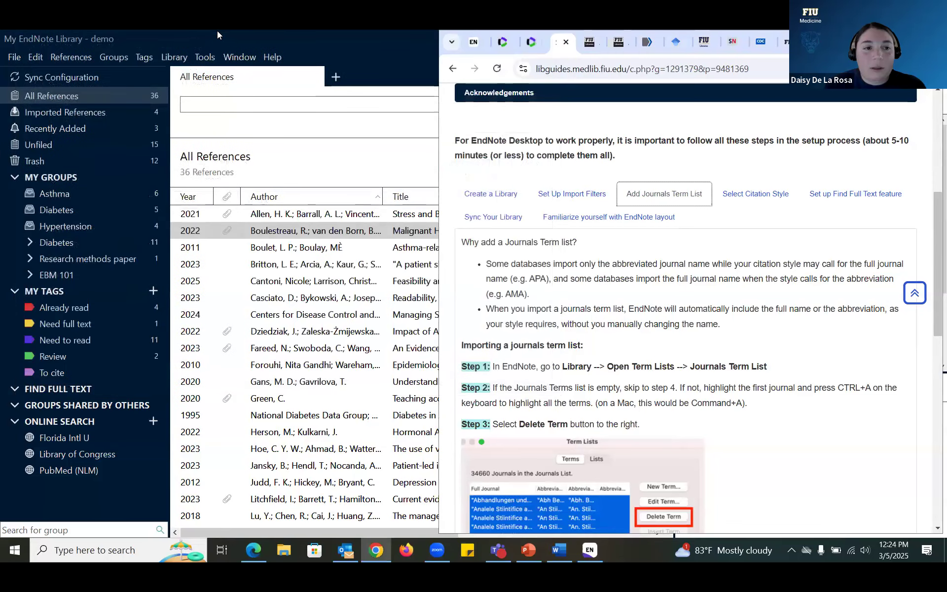
Step: Open the demo library's Journals Term List via Library > Open Term Lists and reposition the dialog
left_click(217, 32)
left_click(205, 58)
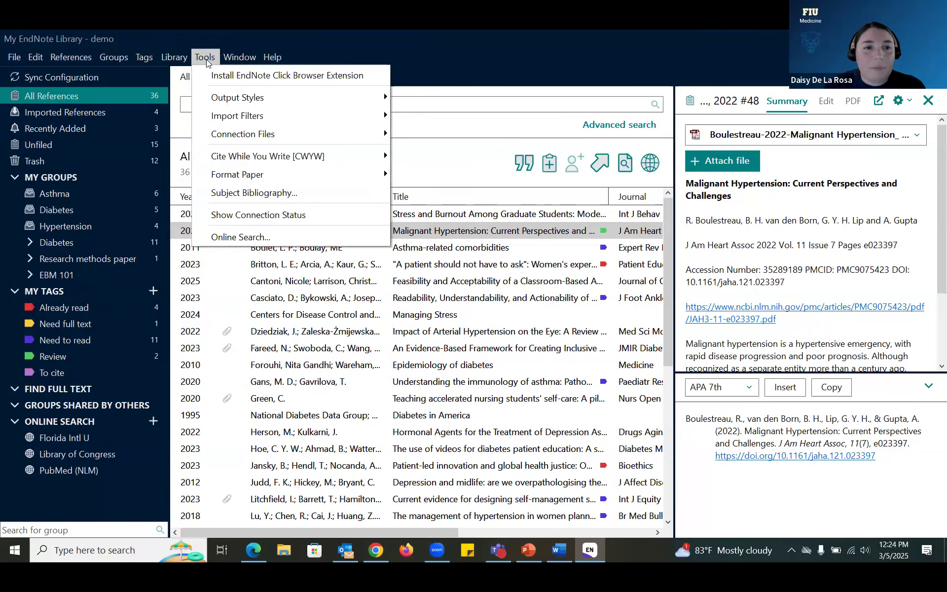
left_click(175, 57)
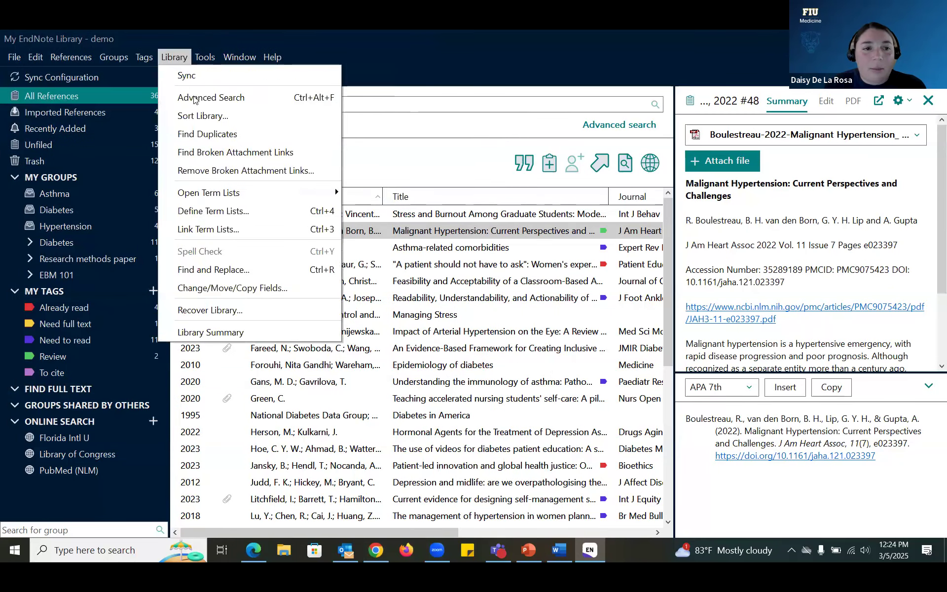
mouse_move(316, 193)
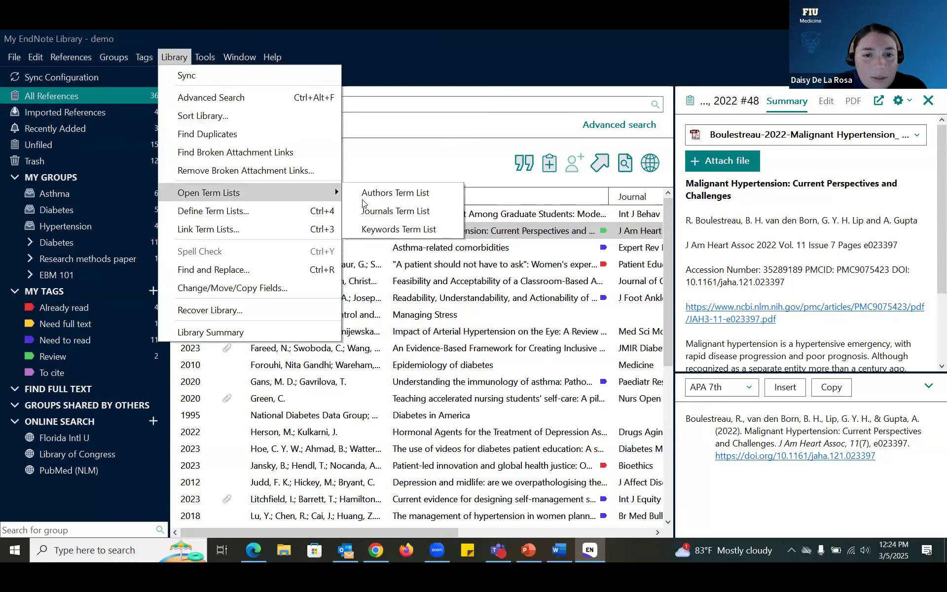
left_click(399, 214)
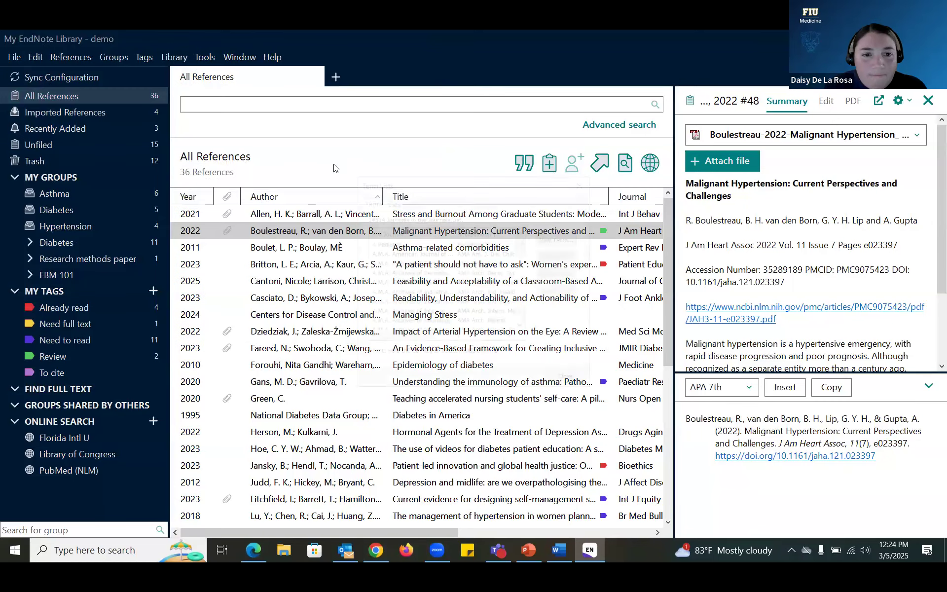
left_click_drag(464, 187, 296, 155)
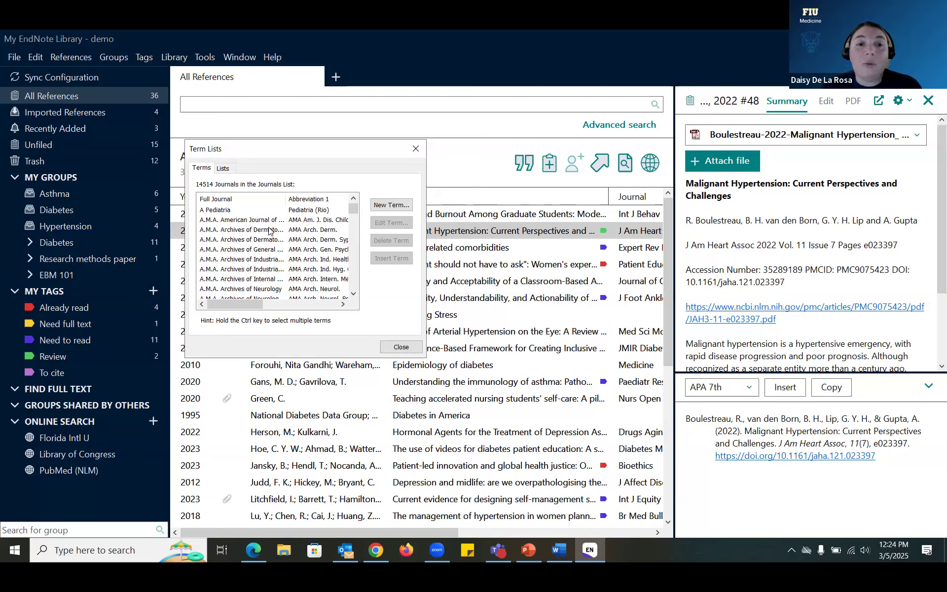
Step: Close the term list, reopen the workshop library from Open Recent, and show Select Citation Style
left_click(404, 347)
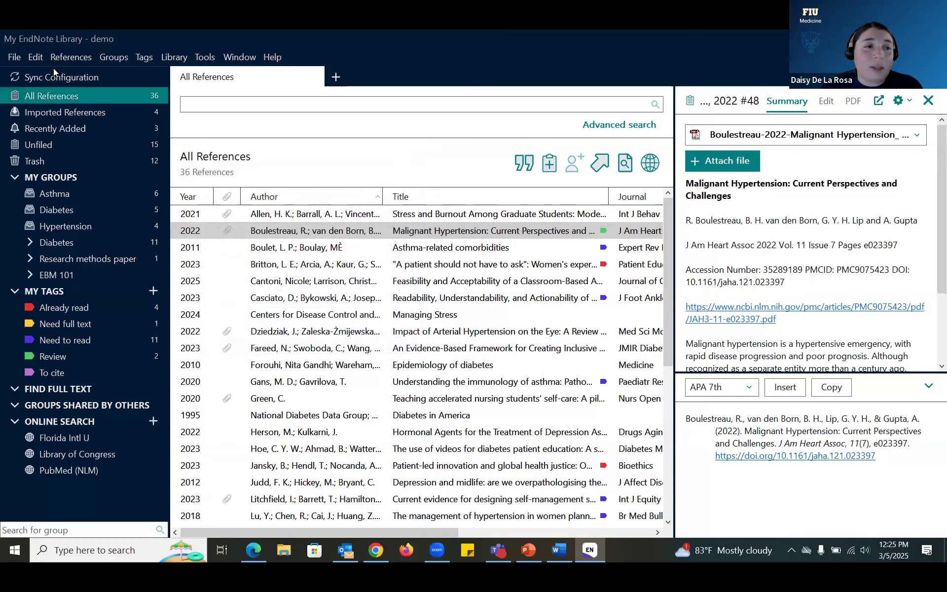
left_click(15, 58)
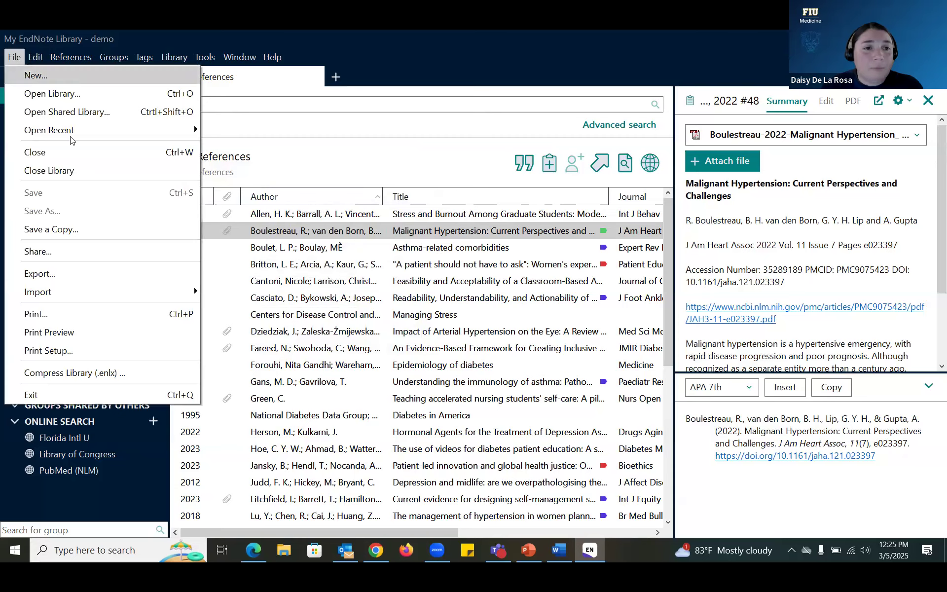
mouse_move(59, 132)
left_click(228, 131)
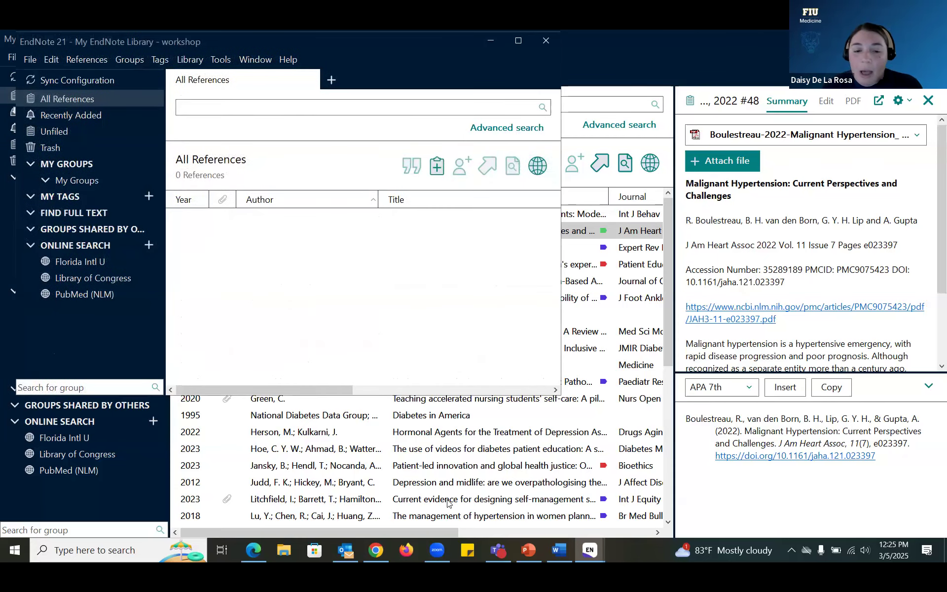
left_click(387, 556)
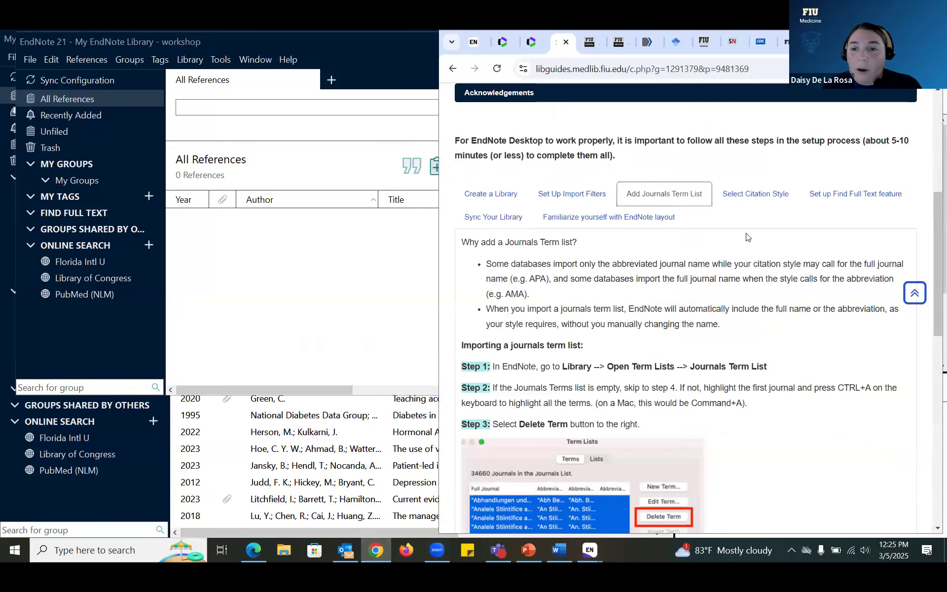
left_click(766, 203)
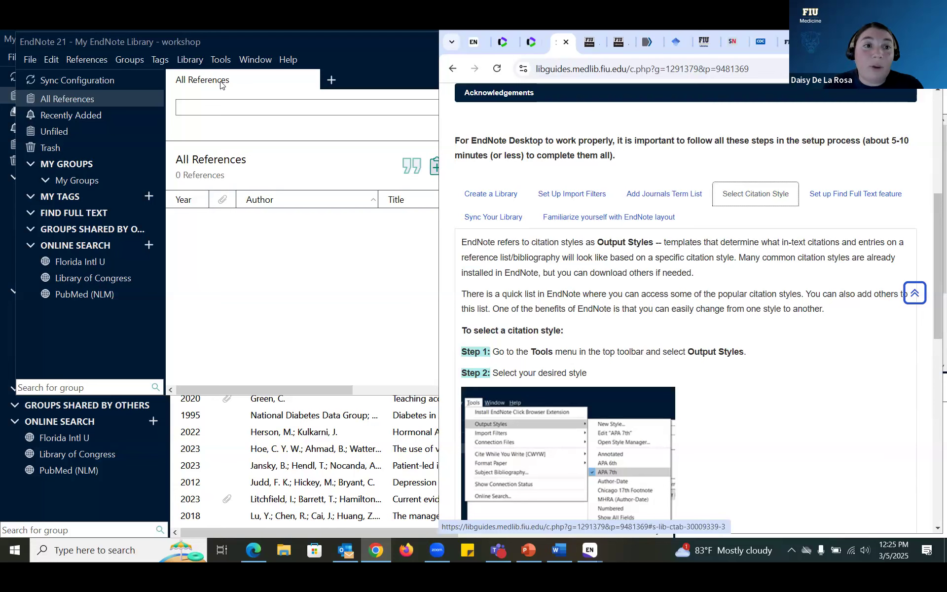
Step: Confirm APA 7th in Output Styles, browse the 502 styles in Style Manager, then close it
left_click(221, 60)
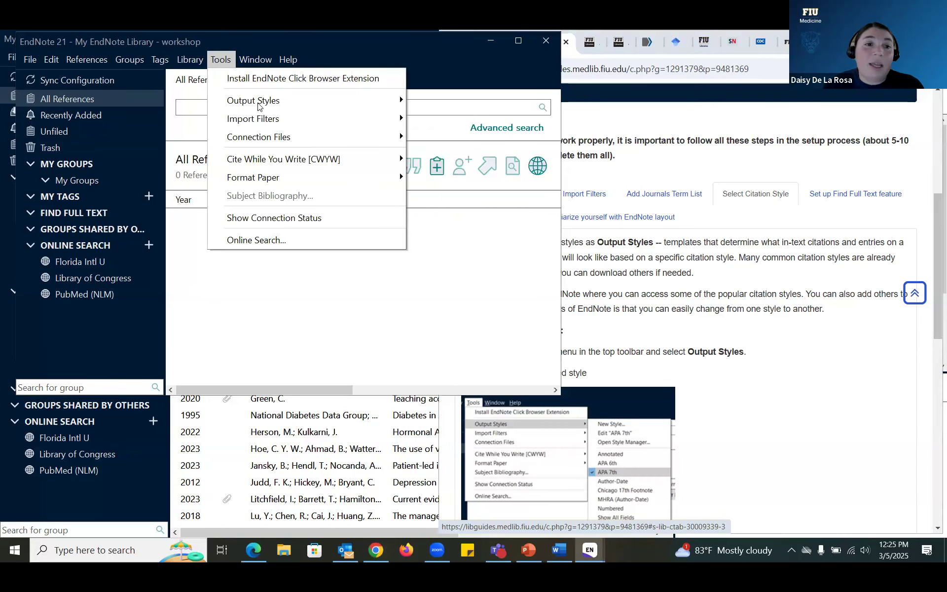
mouse_move(258, 107)
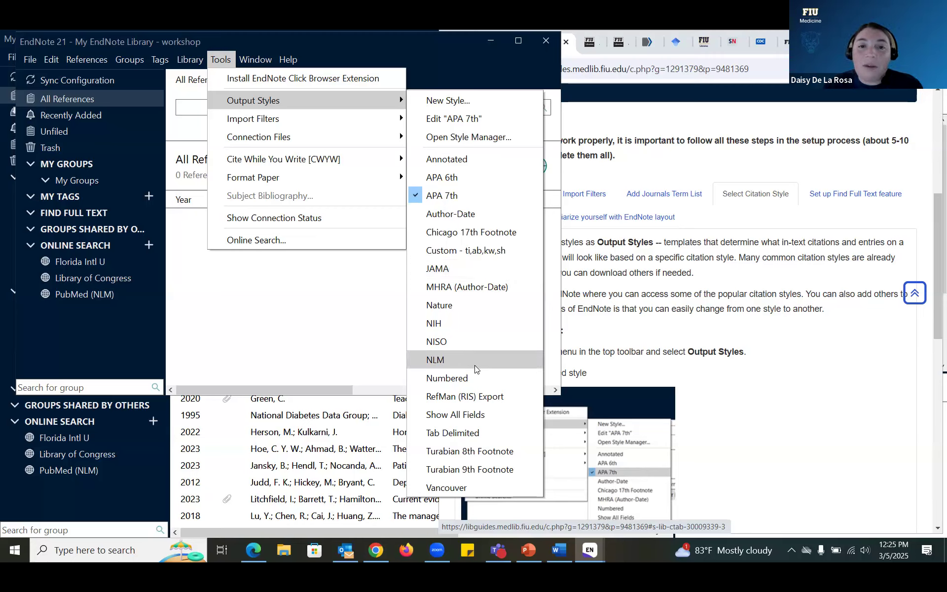
left_click(491, 143)
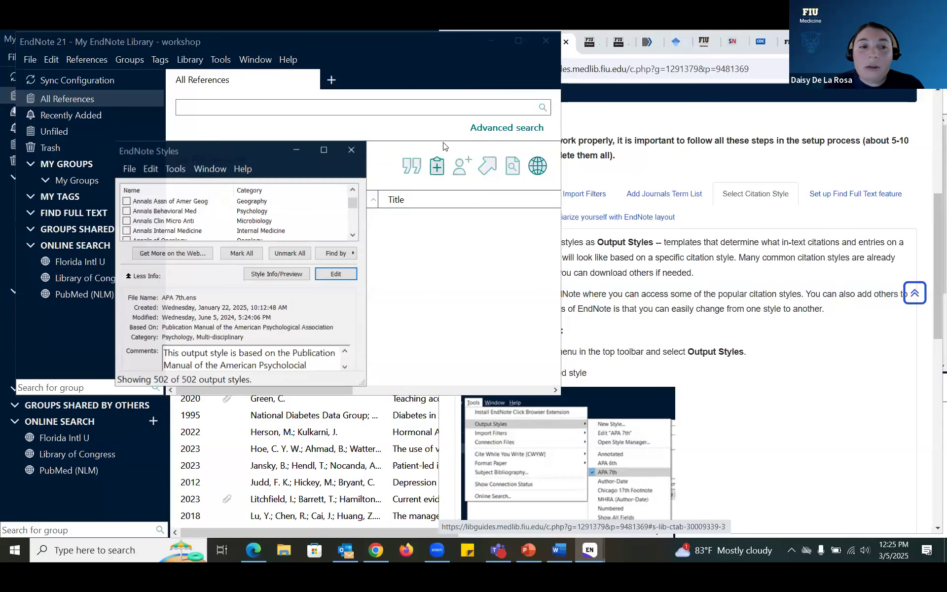
left_click_drag(352, 202, 346, 195)
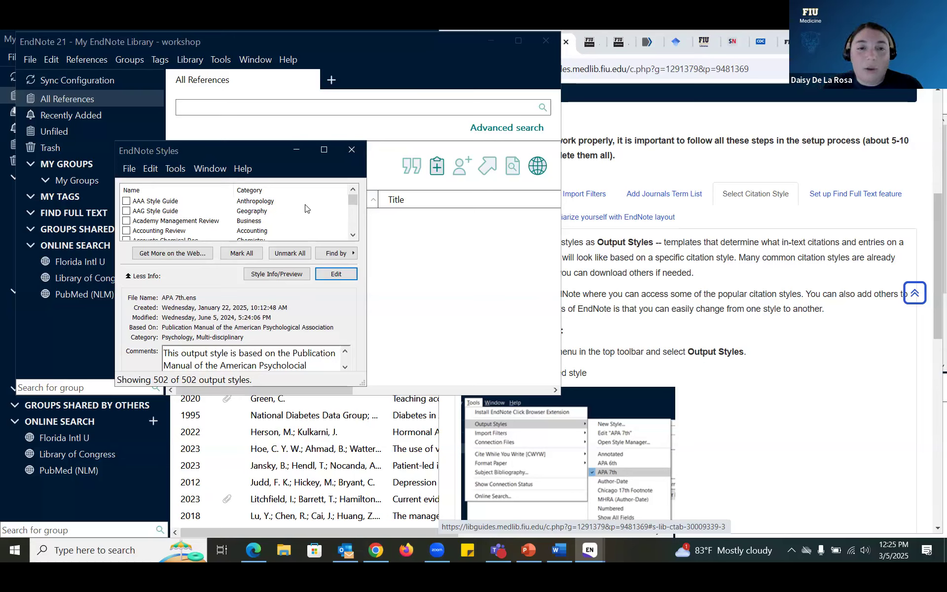
left_click(352, 156)
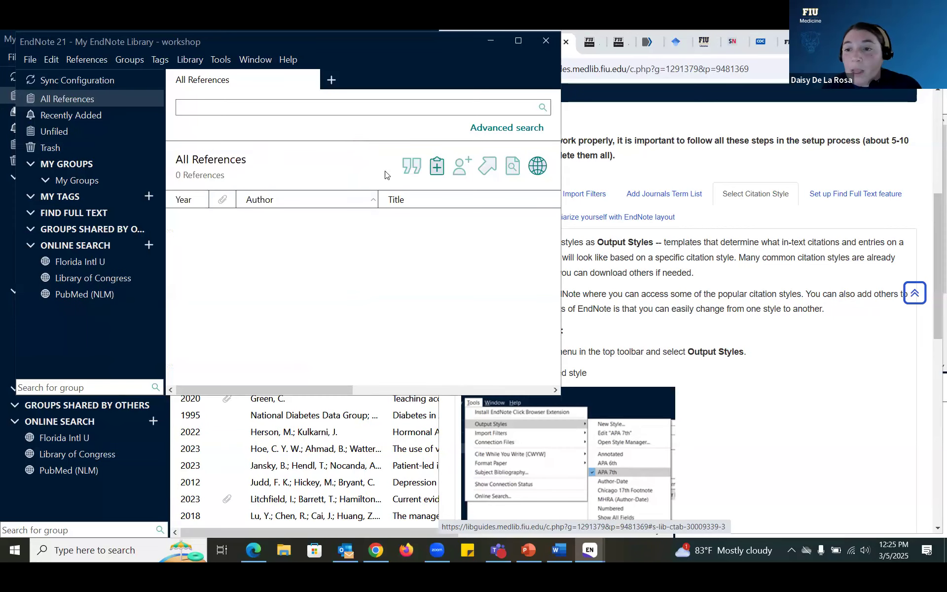
Step: Compare Find Full Text preferences with the guide, close them unchanged, and lower the workshop window
left_click(828, 194)
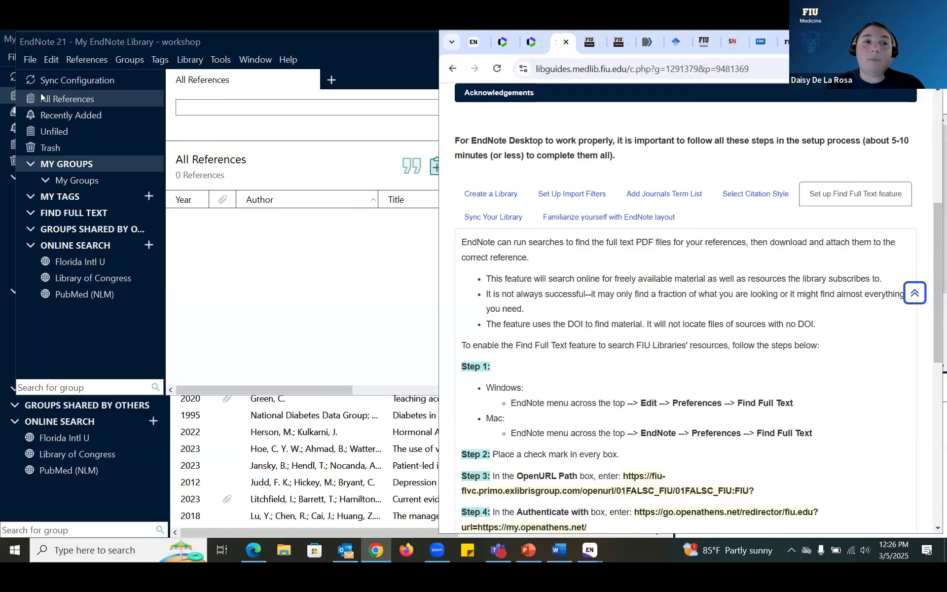
left_click(49, 62)
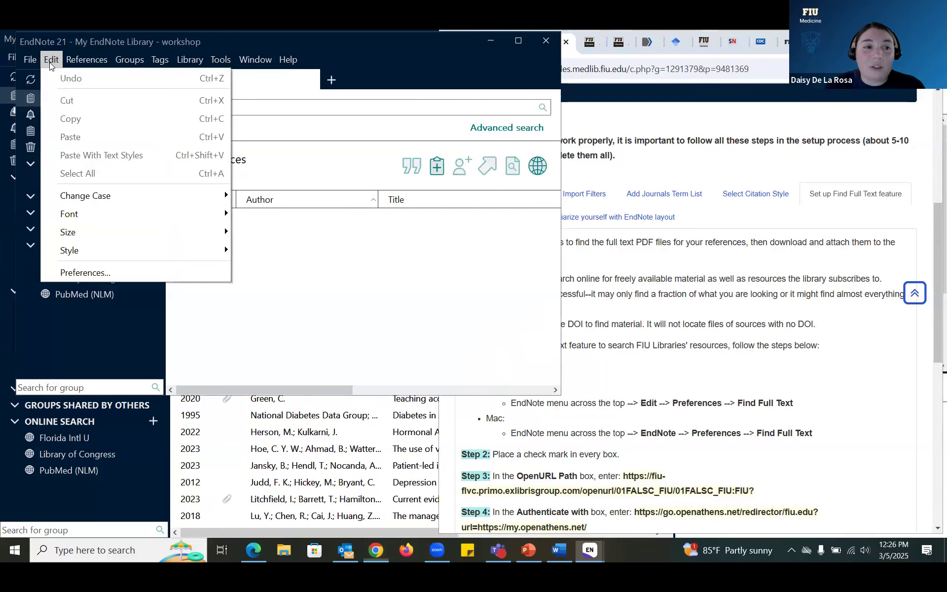
left_click(132, 276)
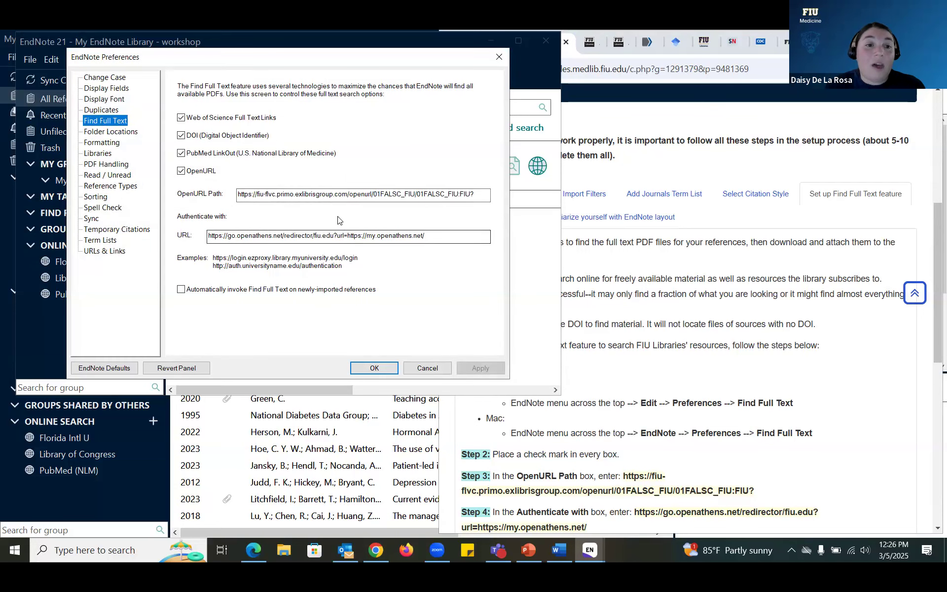
left_click(495, 57)
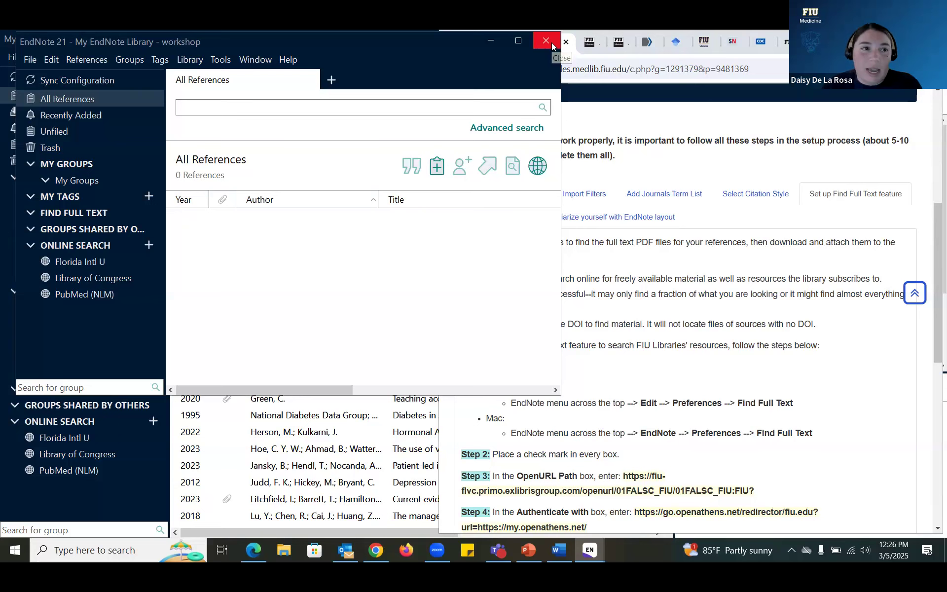
left_click_drag(352, 48, 354, 140)
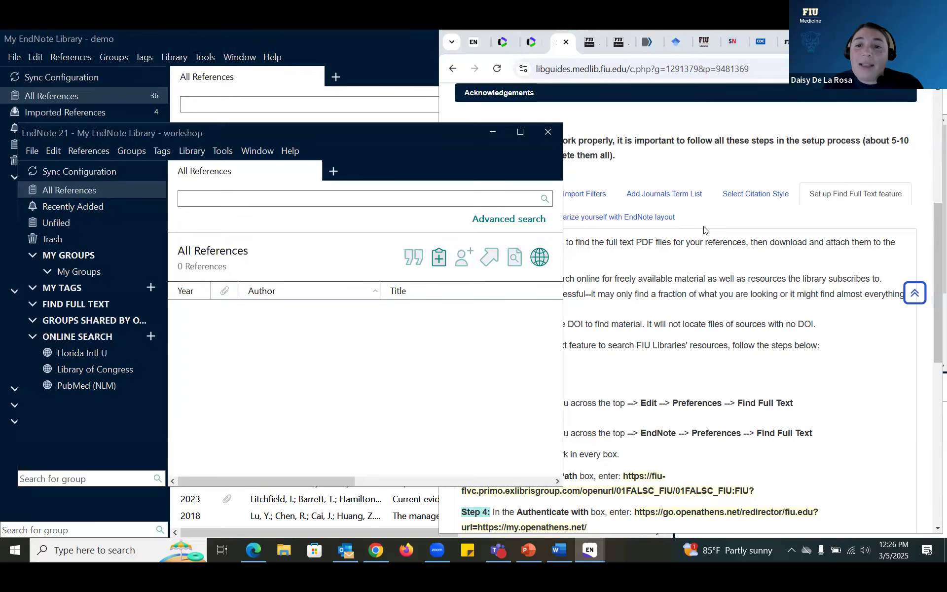
left_click(708, 222)
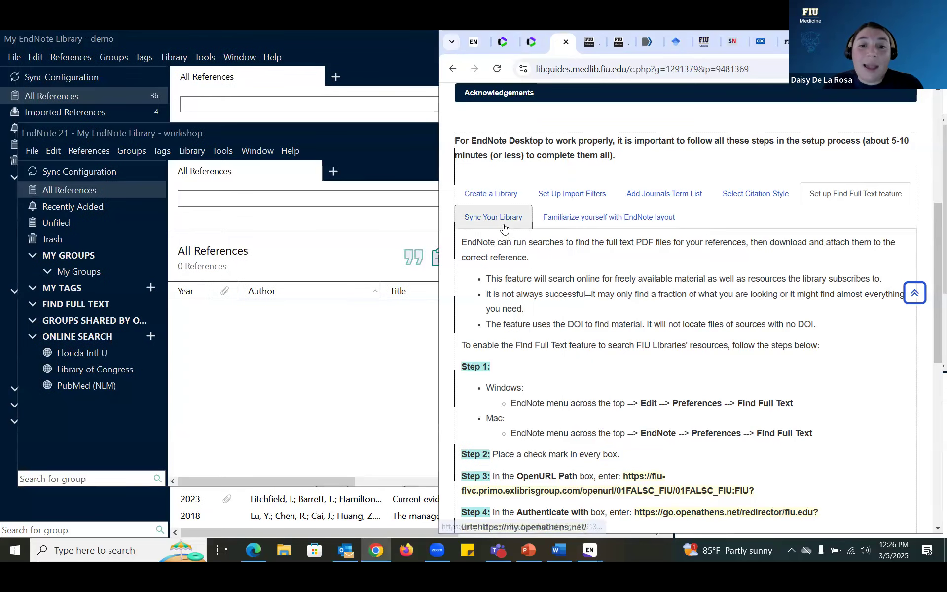
left_click(503, 227)
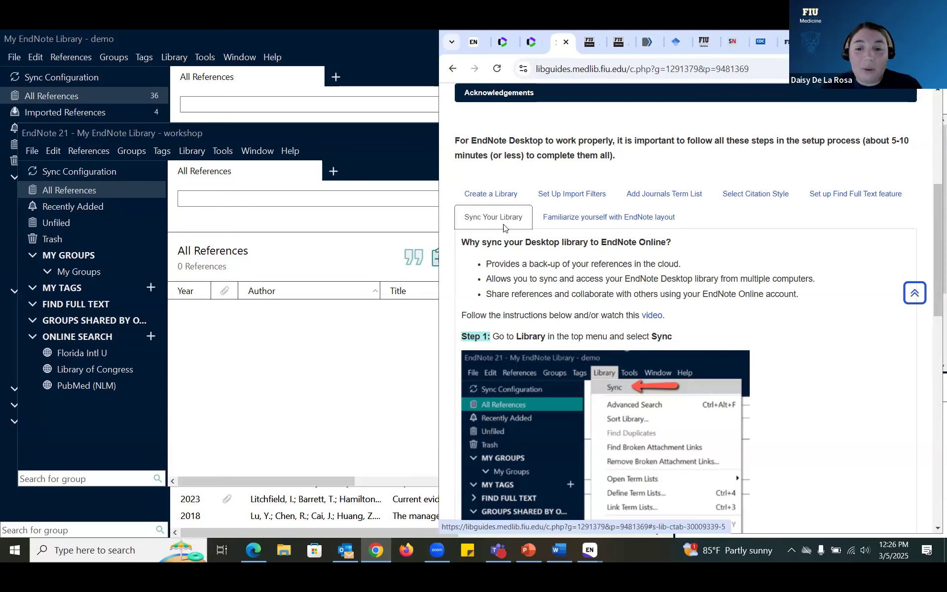
left_click(35, 154)
left_click(53, 150)
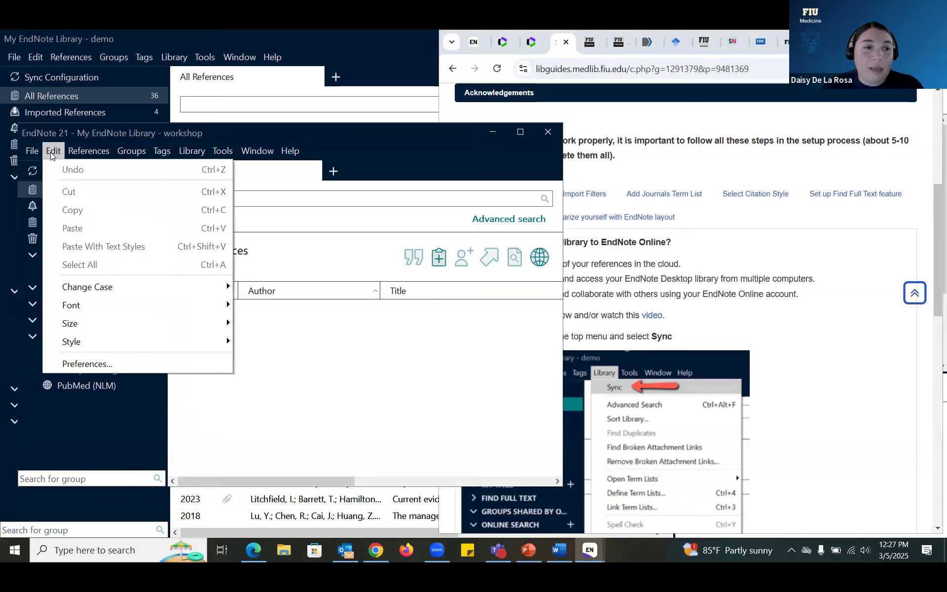
left_click(115, 365)
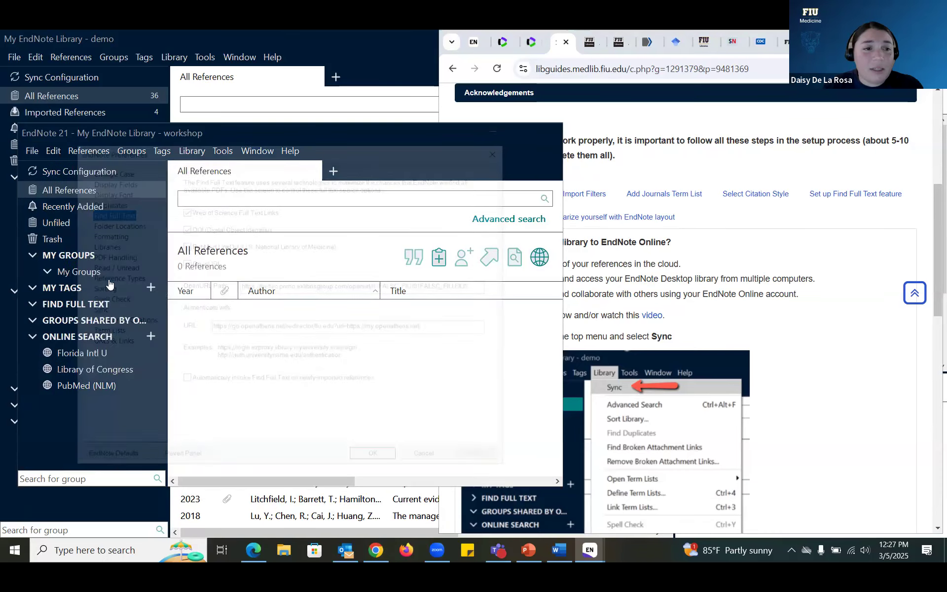
left_click(104, 299)
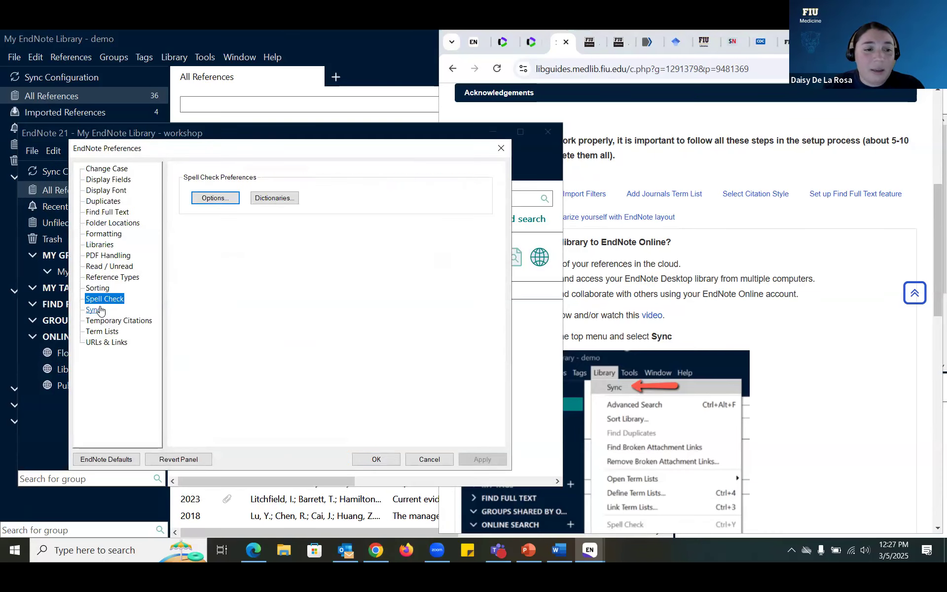
left_click(94, 309)
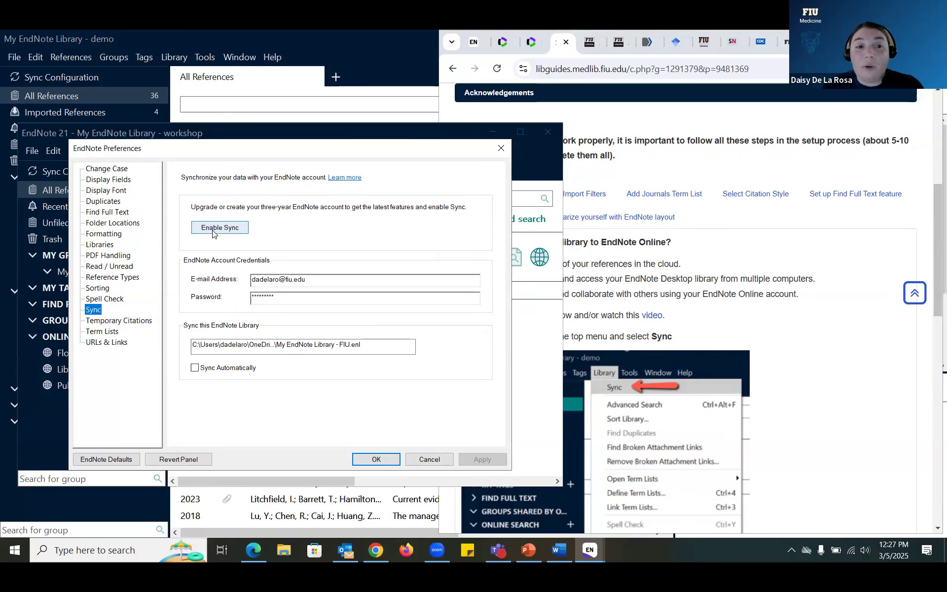
left_click(502, 148)
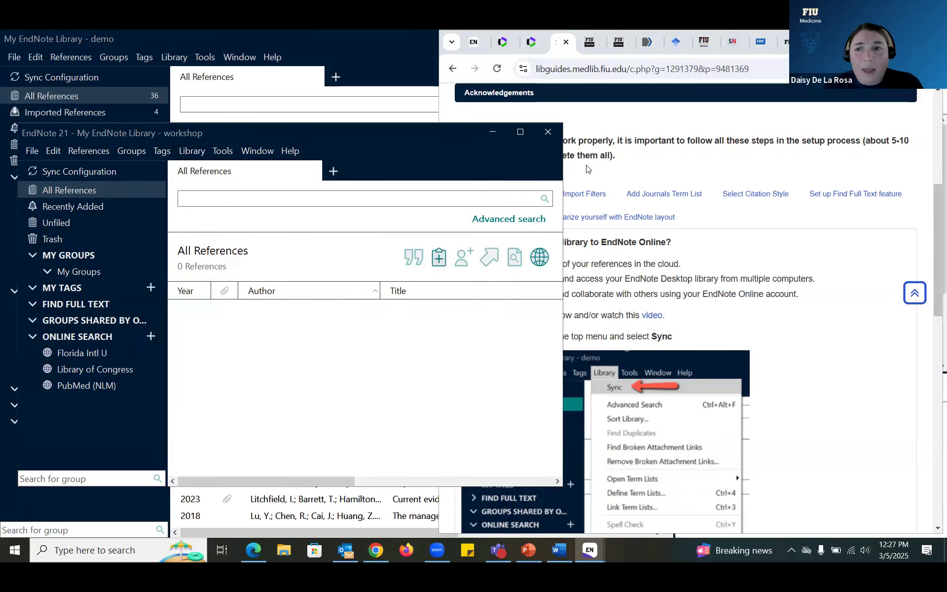
Step: Scroll the setup guide back to the top and switch to the EndNote Login tab
left_click(375, 550)
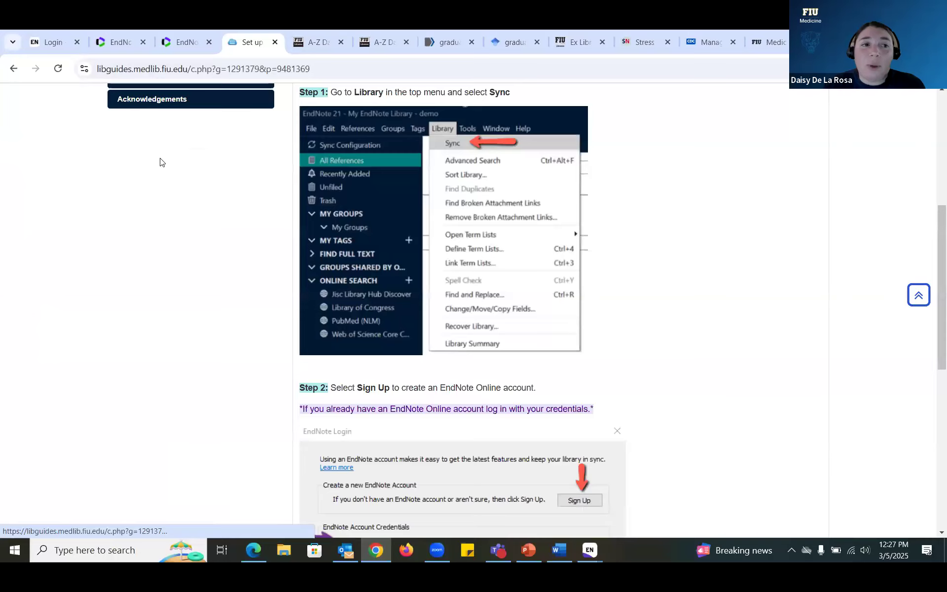
scroll(106, 194, "up", 5)
scroll(109, 195, "up", 1)
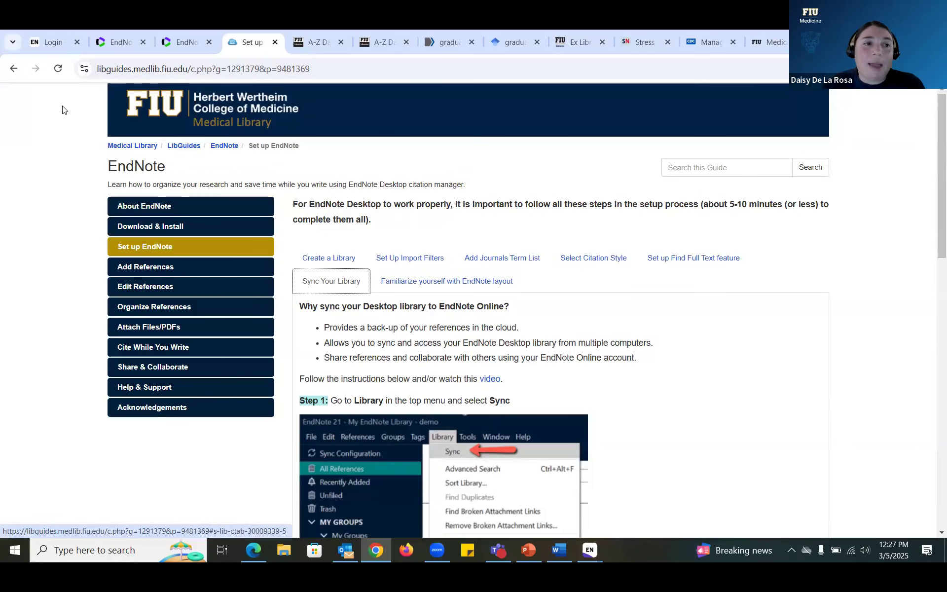
left_click(51, 41)
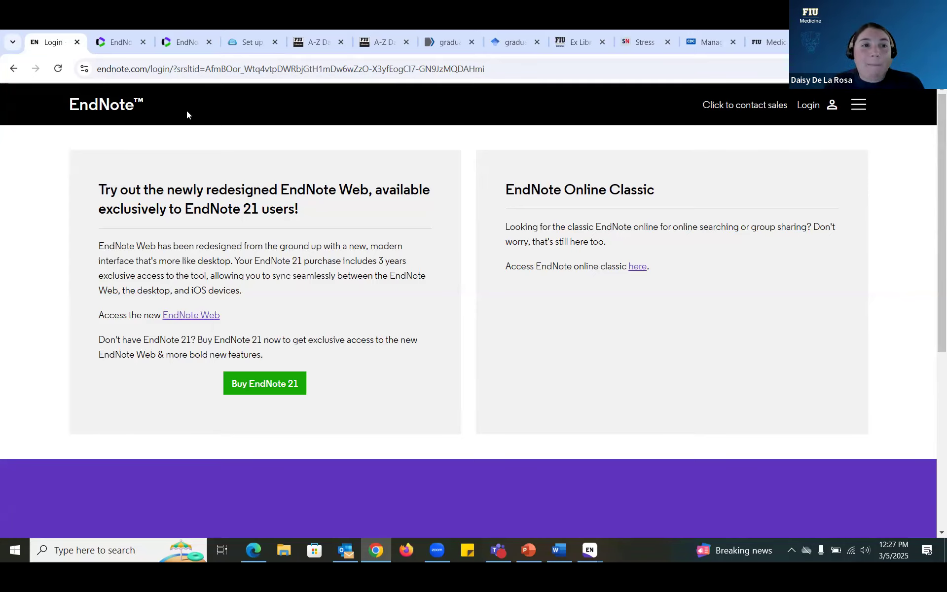
left_click(113, 46)
left_click(208, 40)
left_click(59, 43)
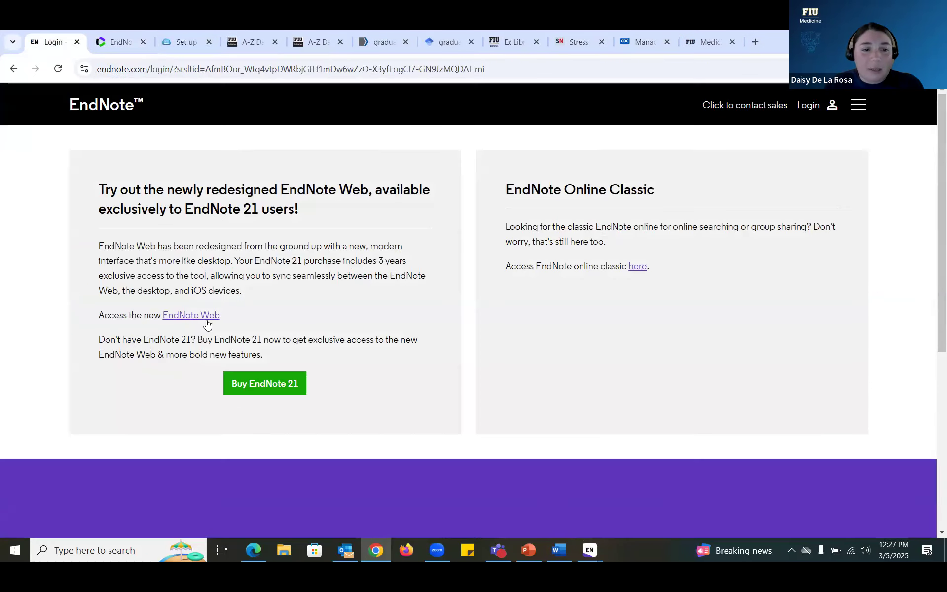
left_click(202, 316)
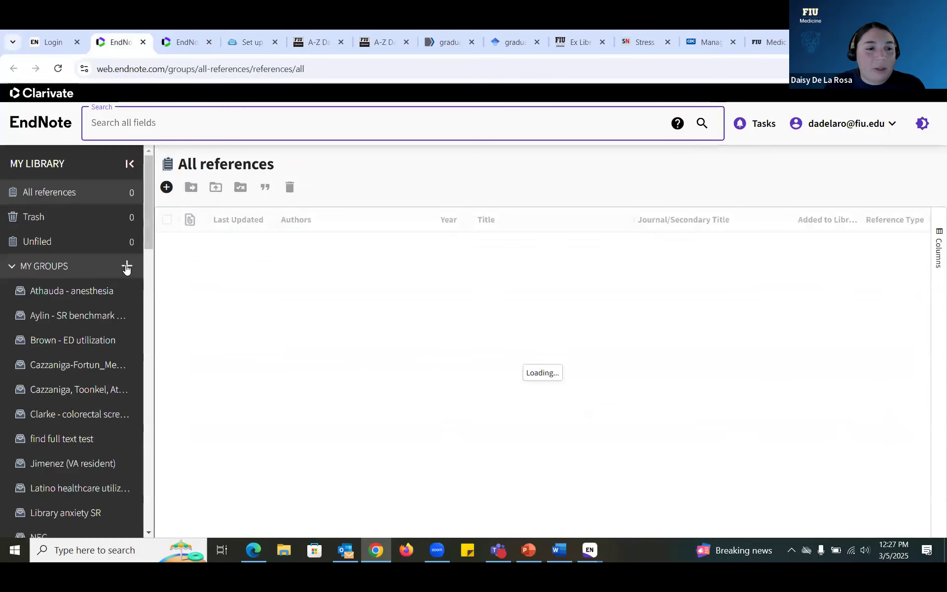
left_click(126, 266)
left_click(33, 265)
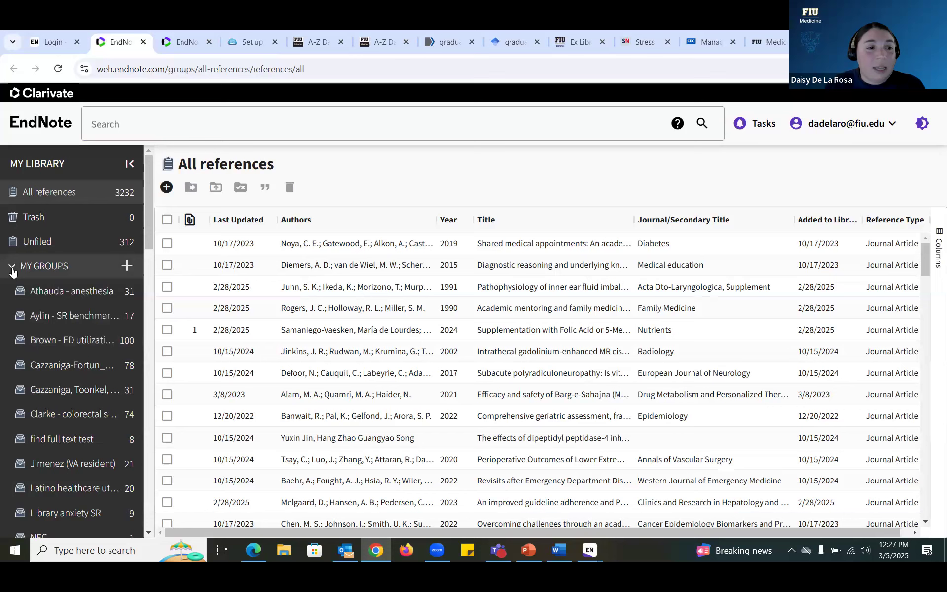
left_click(33, 265)
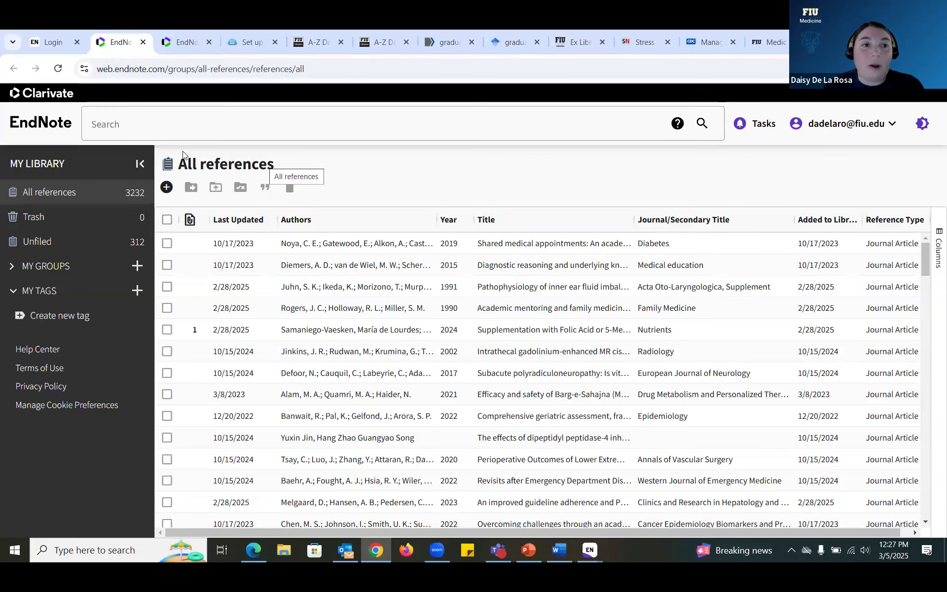
left_click(182, 42)
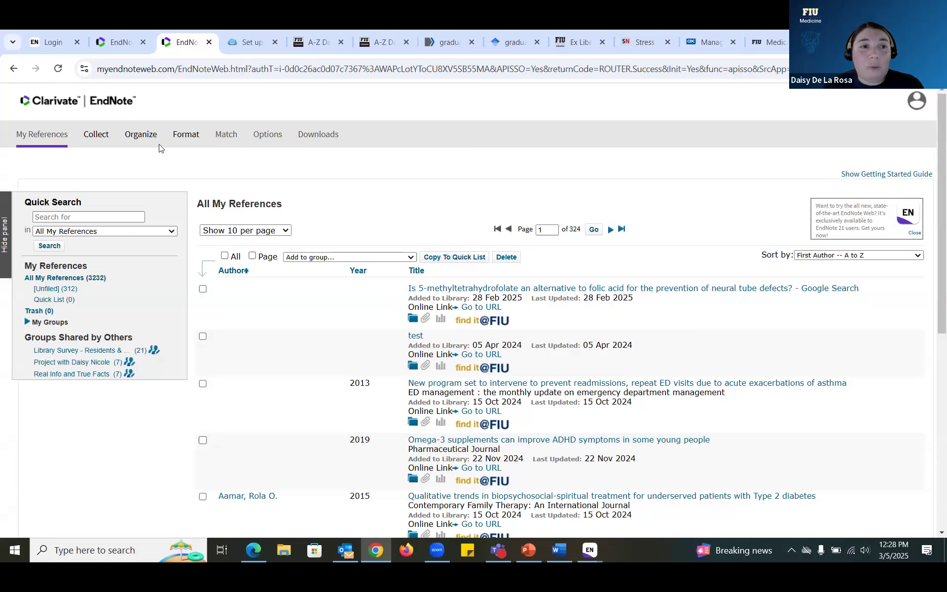
left_click(114, 44)
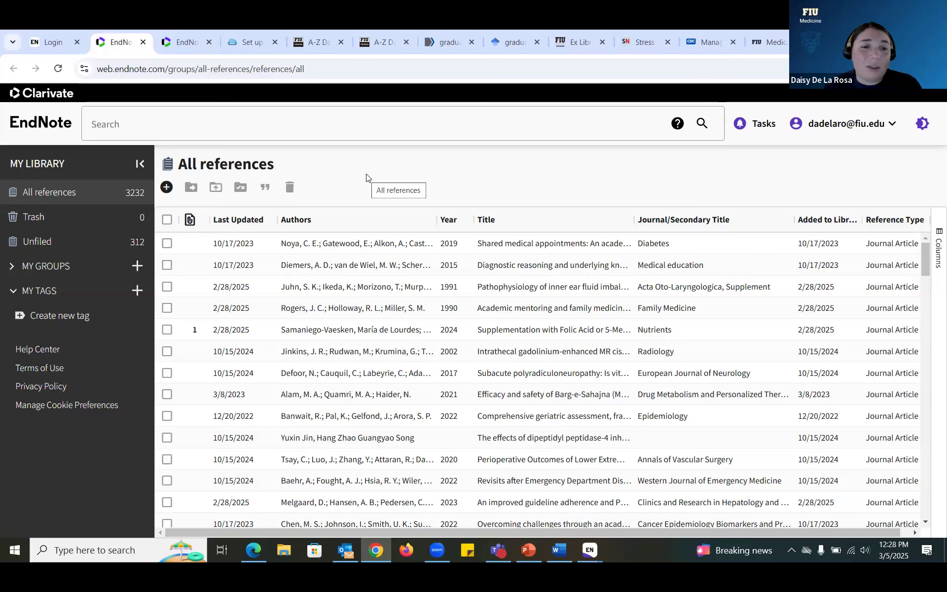
left_click(44, 43)
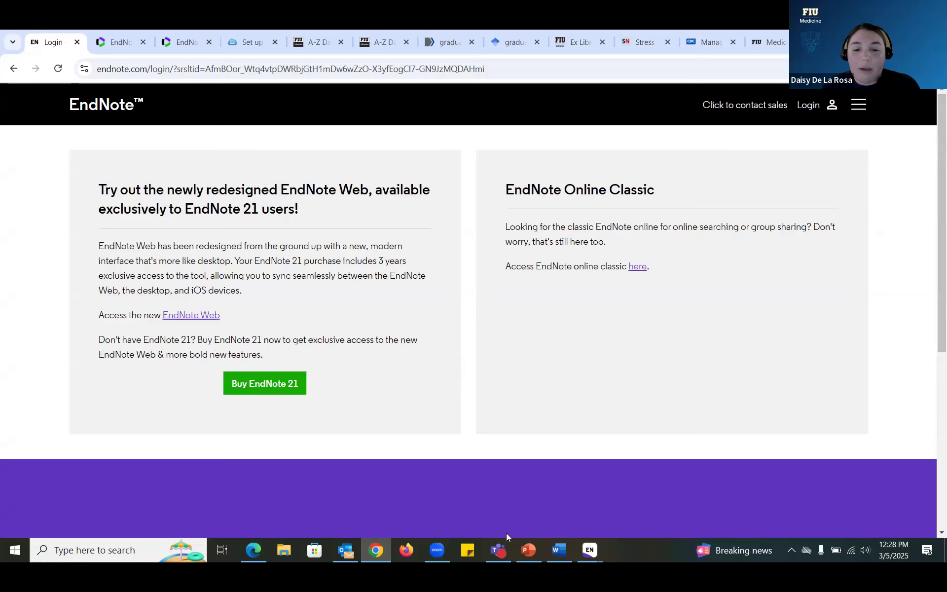
Step: Bring the empty workshop library window to the front and maximize it
left_click(590, 550)
left_click(630, 500)
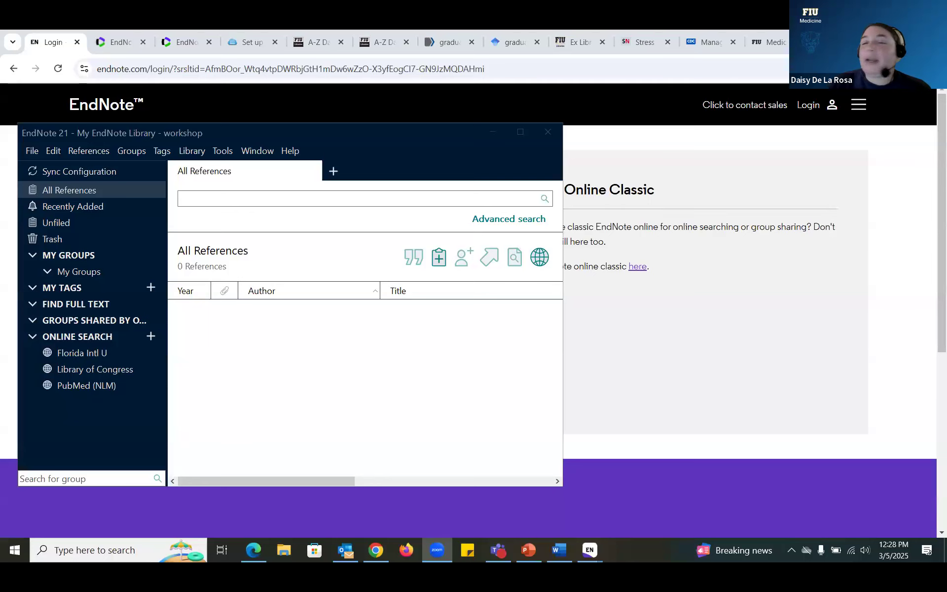
left_click(520, 131)
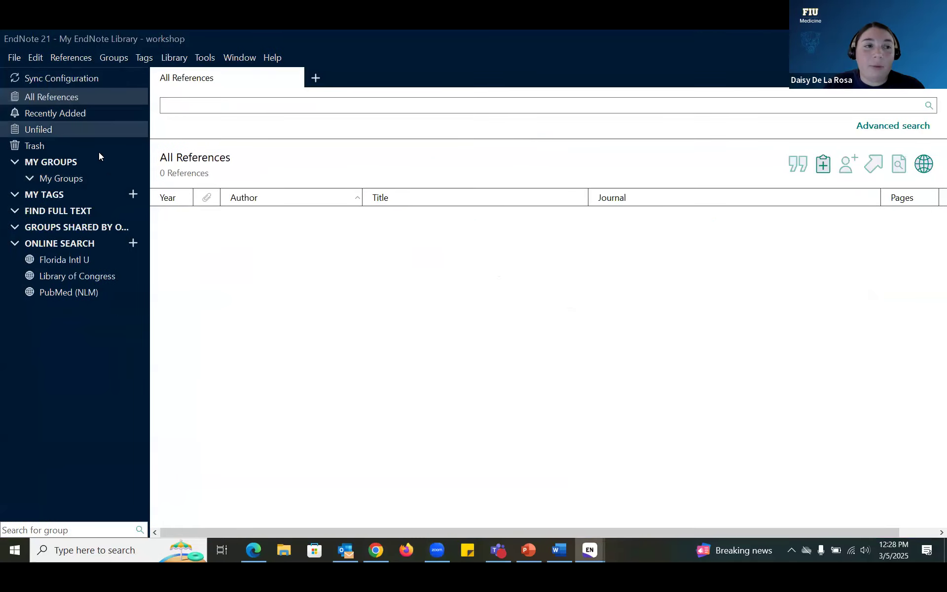
Step: Check the Sync preferences' EndNote account login, then close it and Preferences without signing in
left_click(32, 58)
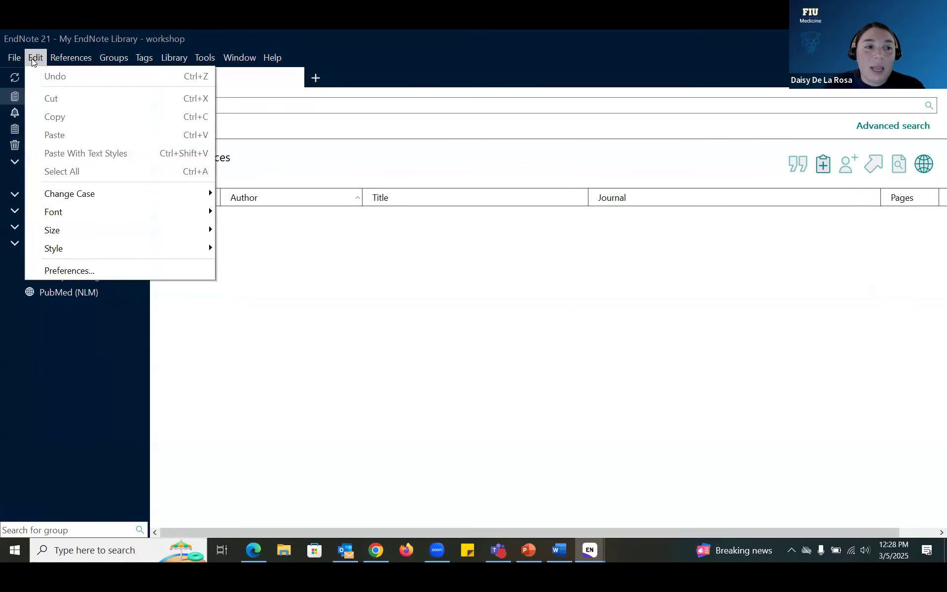
left_click(82, 274)
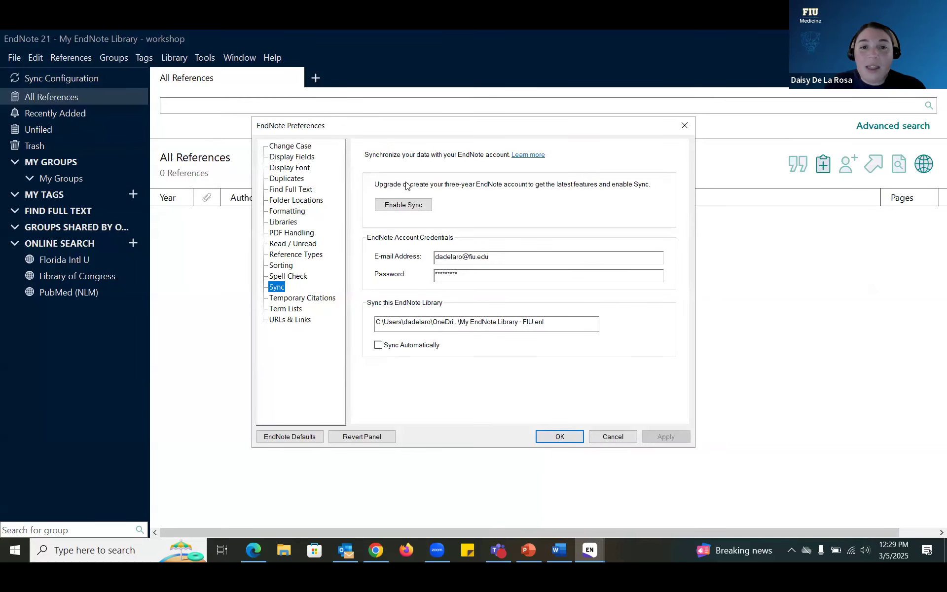
left_click(414, 204)
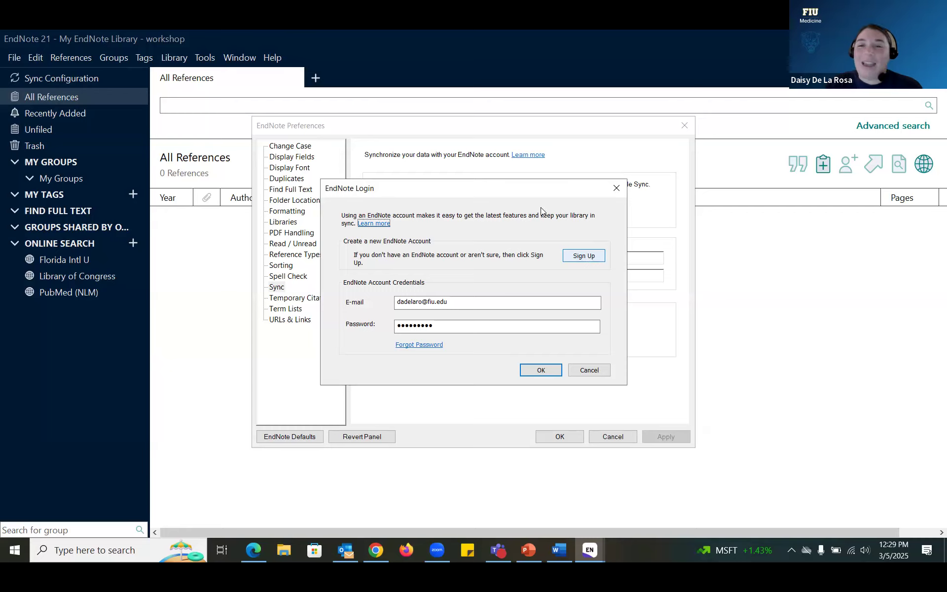
left_click(614, 188)
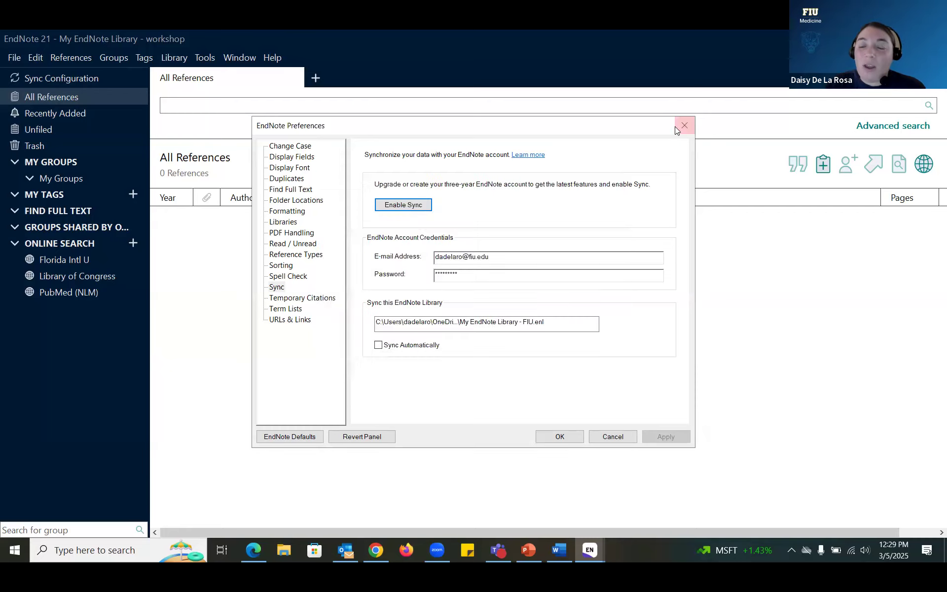
left_click(679, 127)
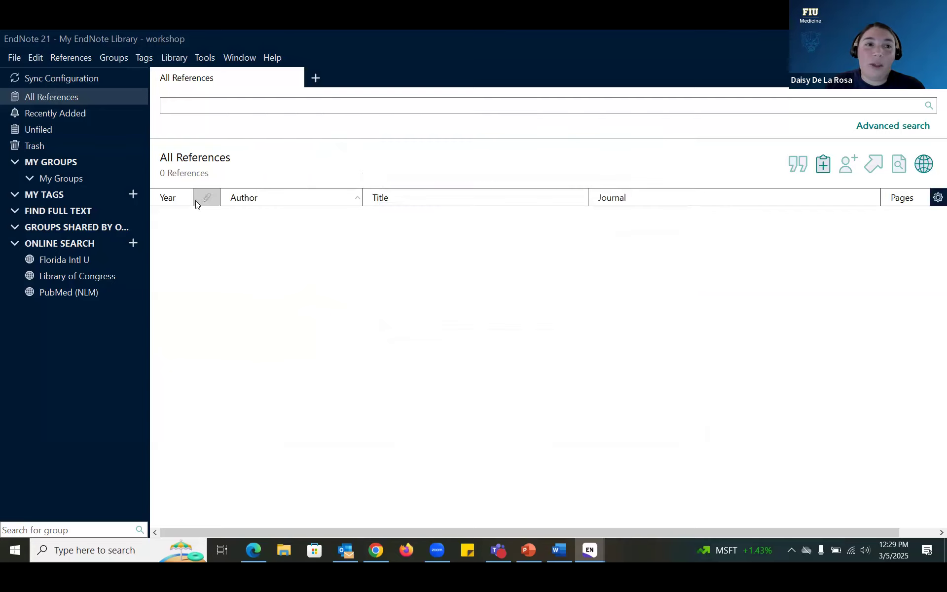
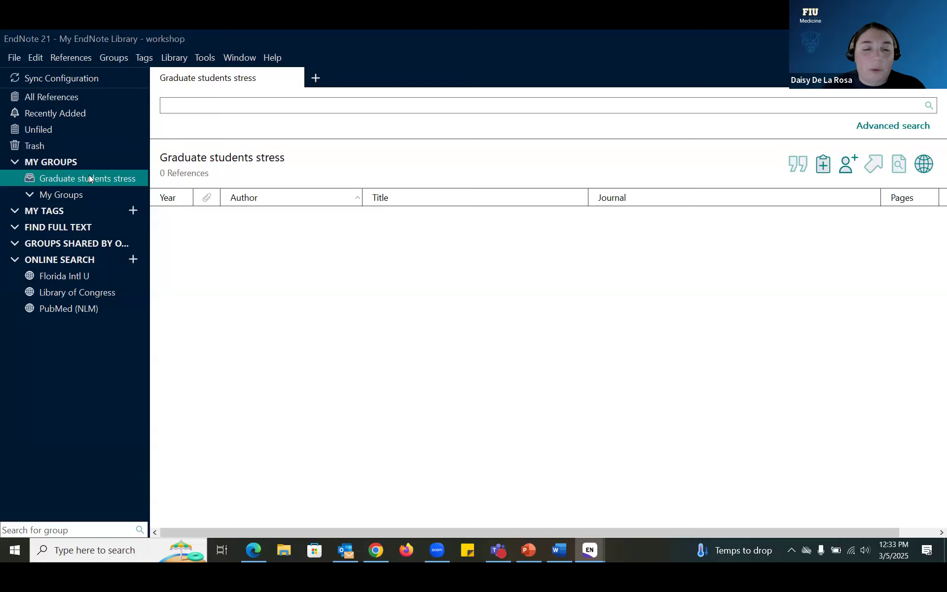
Step: In Chrome, open CINAHL Ultimate's EBSCO advanced search from the FIU A-Z Databases list
left_click(378, 557)
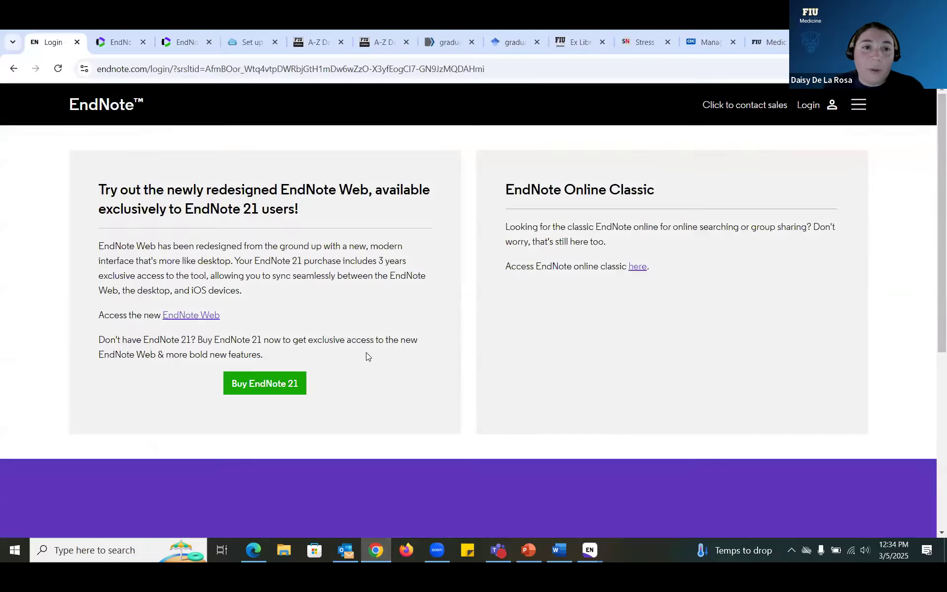
left_click(430, 43)
left_click(309, 44)
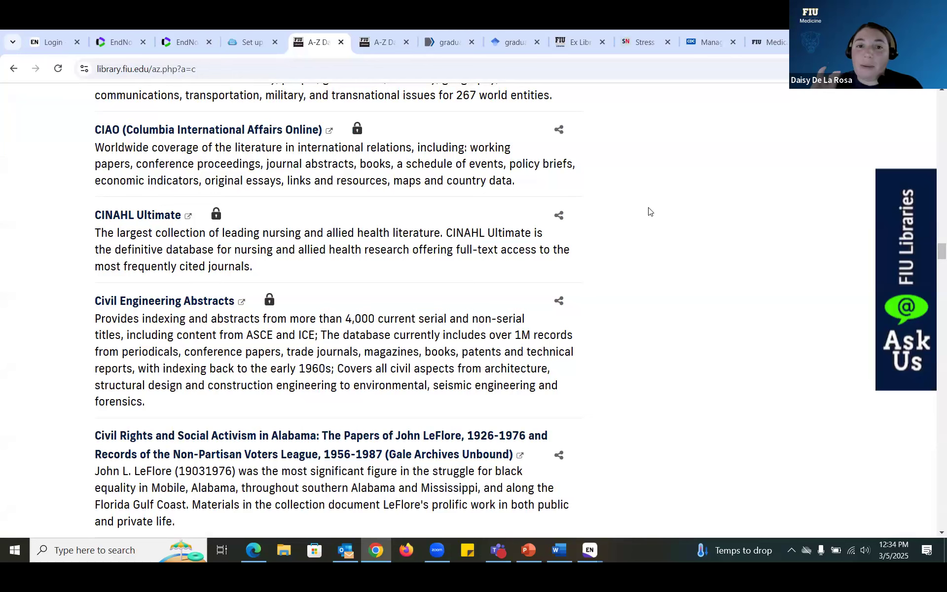
left_click(157, 223)
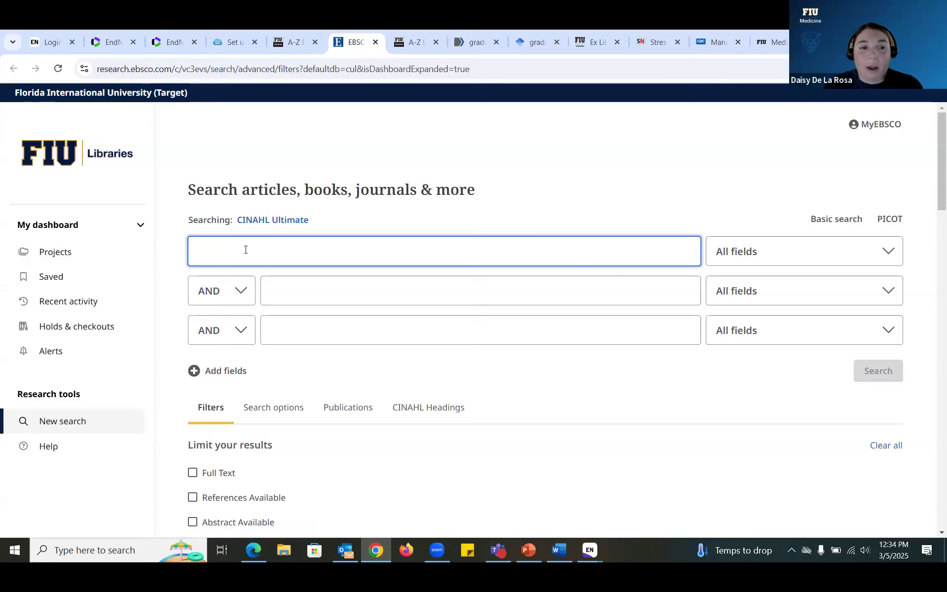
Step: Search CINAHL for 'graduate students stress' (99 results) and open result 1's Cite dialog
type("gradua")
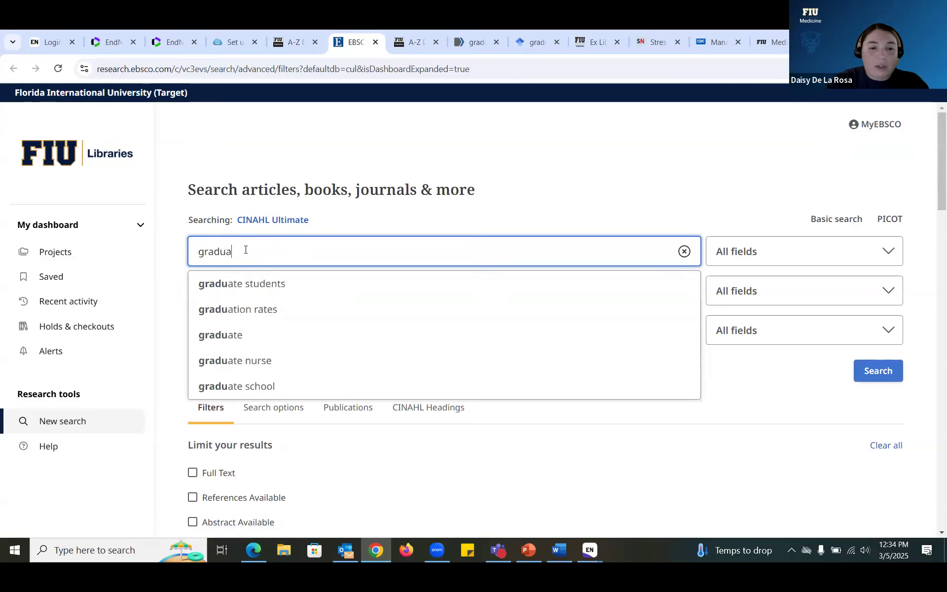
type("te students stress")
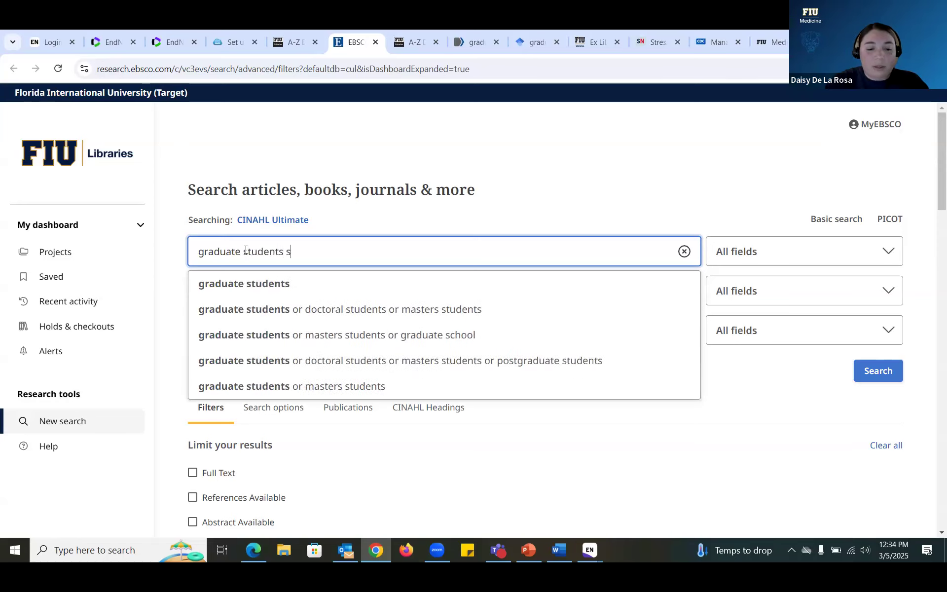
key("Return")
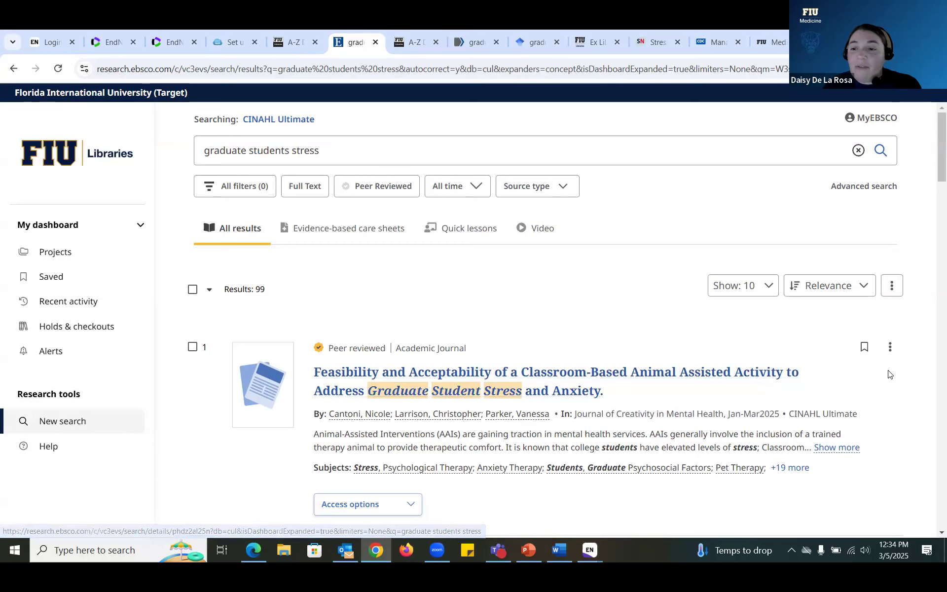
scroll(890, 376, "down", 1)
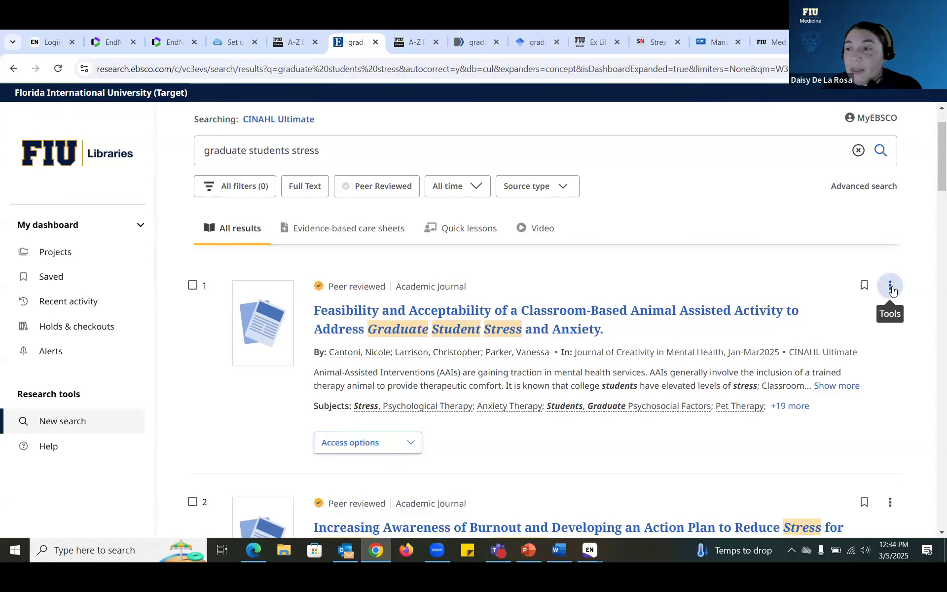
left_click(891, 291)
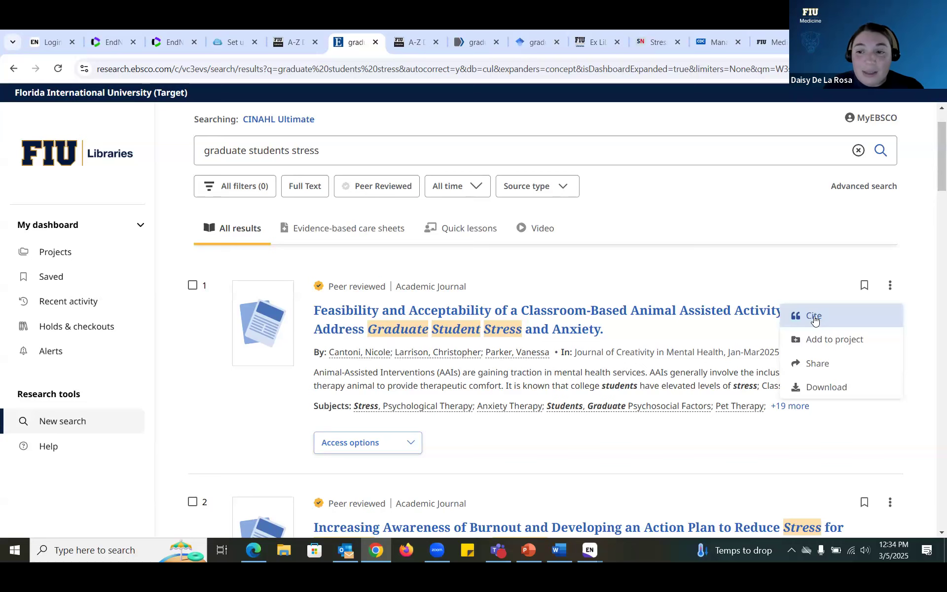
left_click(814, 316)
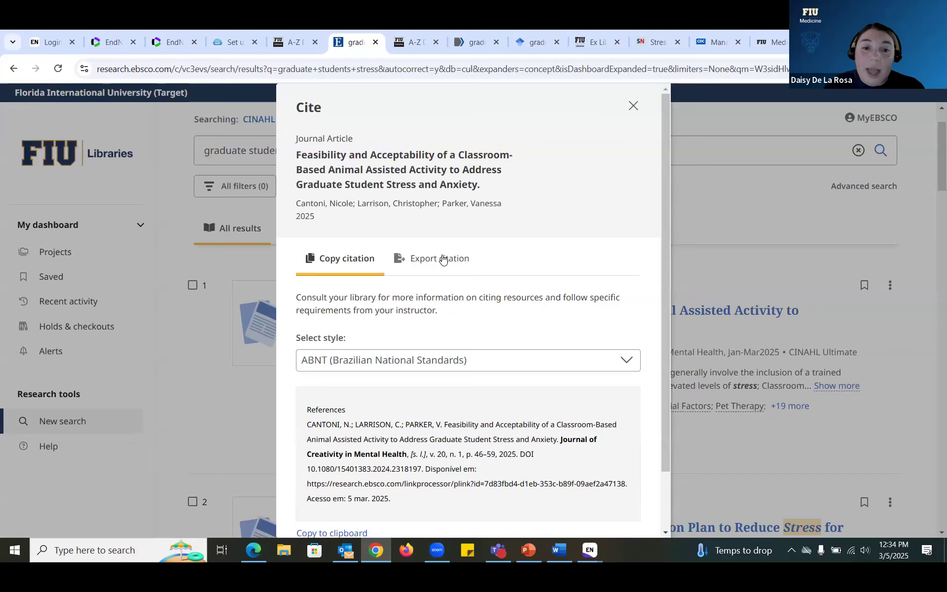
Step: Export the first article's citation in RIS format and open the .ris file into EndNote
left_click(444, 259)
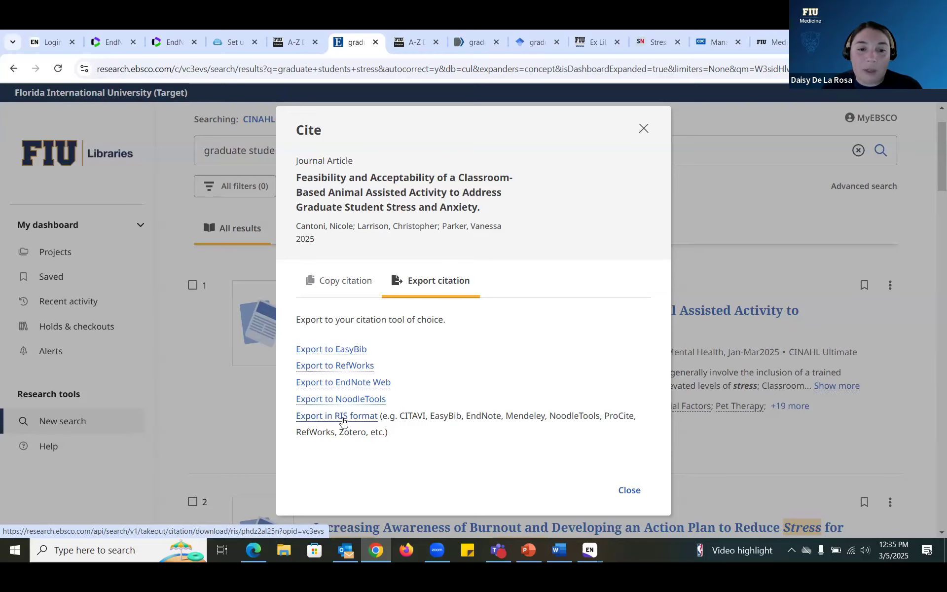
left_click(344, 417)
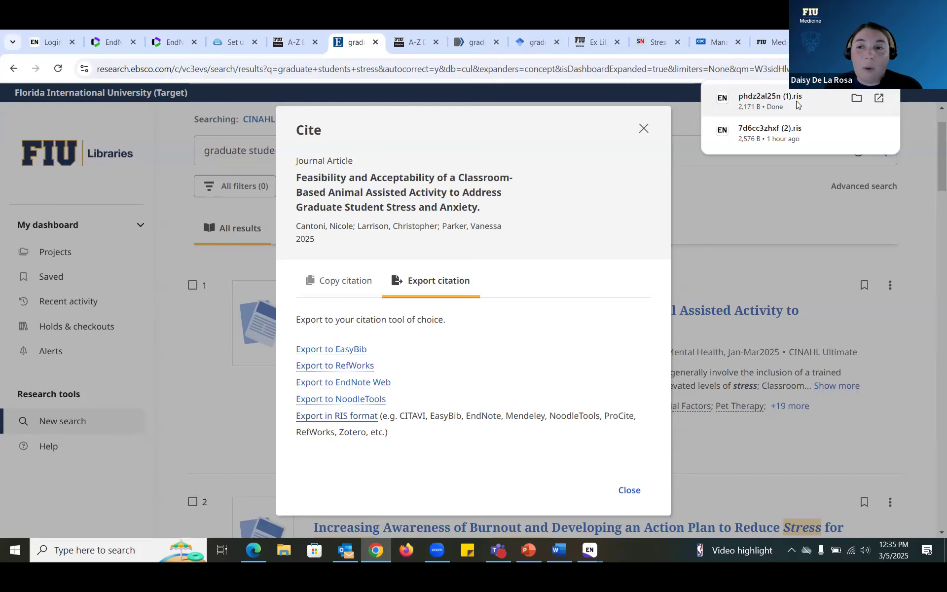
left_click(784, 100)
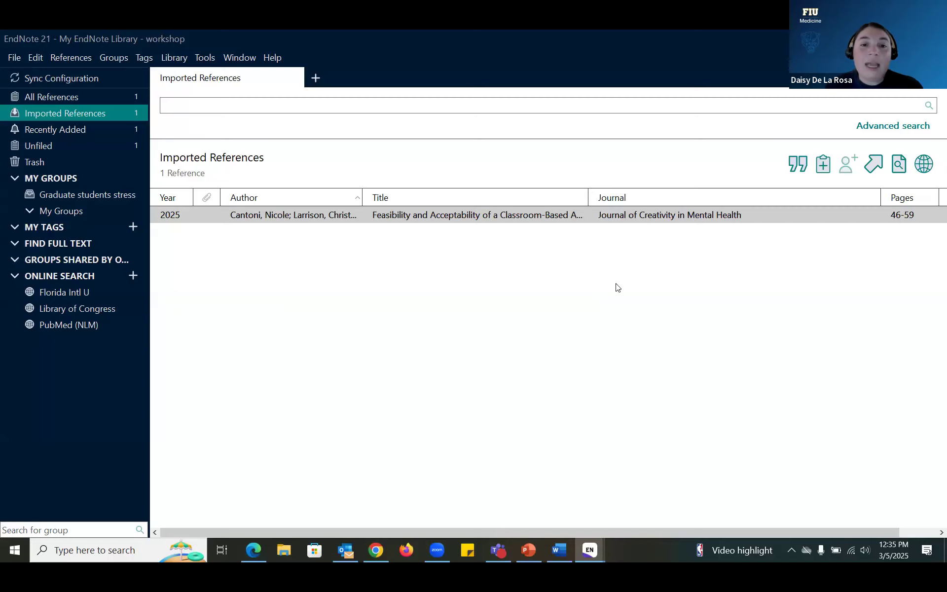
Step: Inspect the imported Cantoni 2025 reference's Summary, then return to the EBSCO Cite dialog
left_click(388, 222)
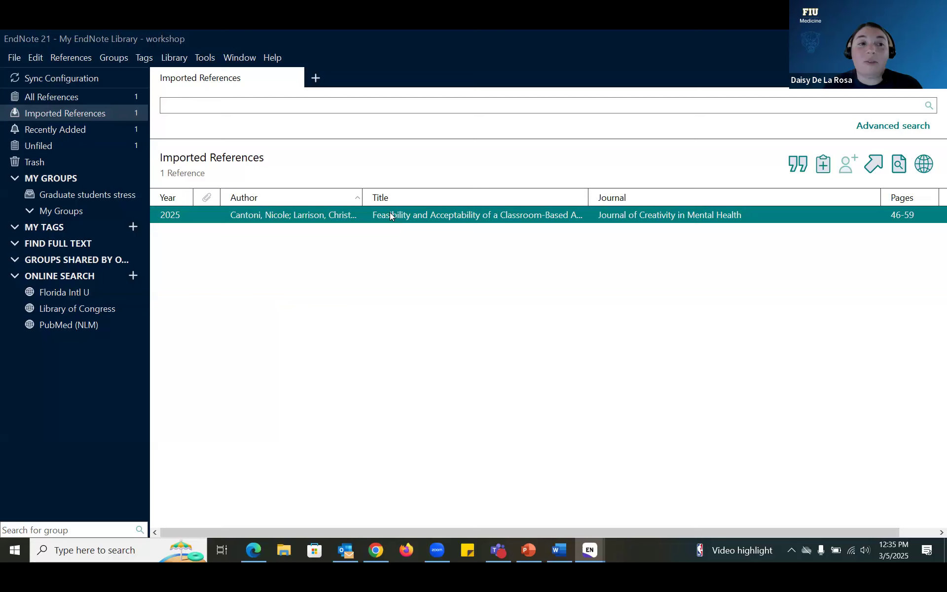
double_click(390, 215)
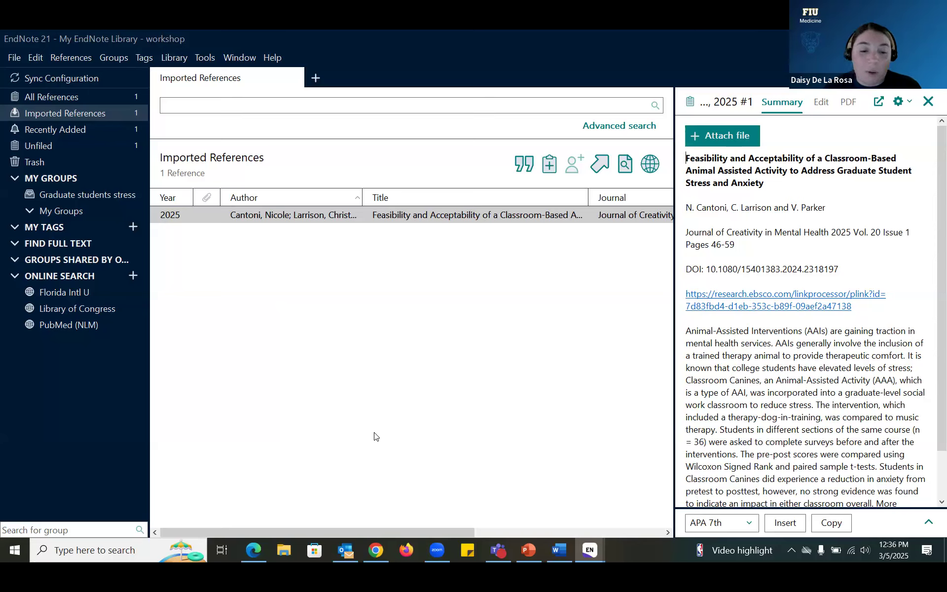
left_click(374, 550)
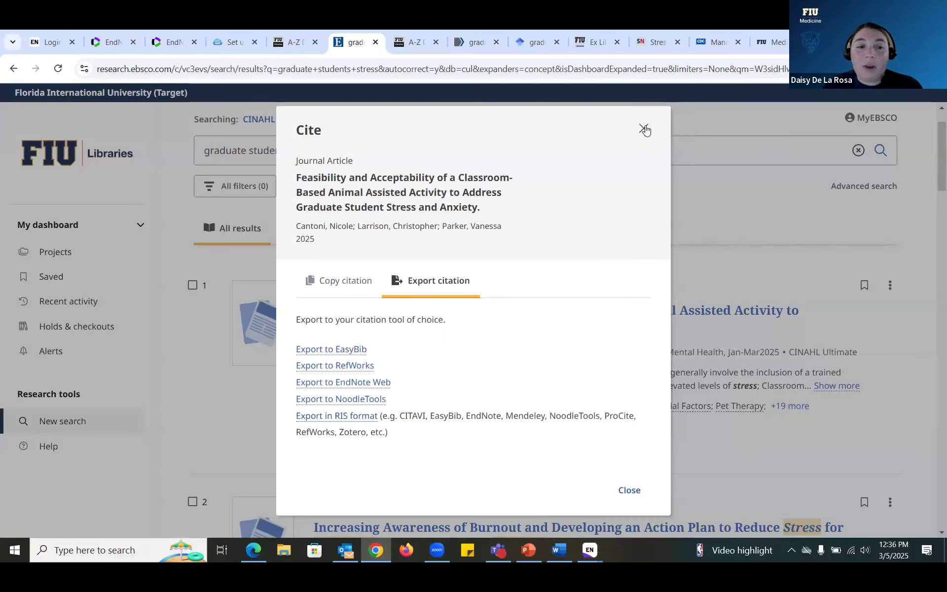
Step: Close the Cite dialog and mark CINAHL results 1, 2 and 3
left_click(644, 128)
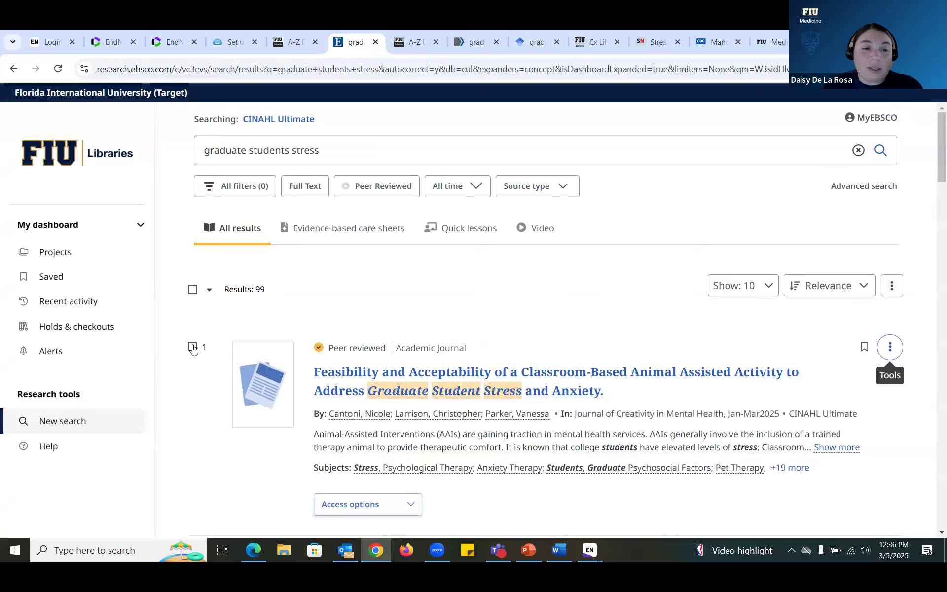
left_click(193, 347)
scroll(192, 340, "down", 5)
left_click(193, 317)
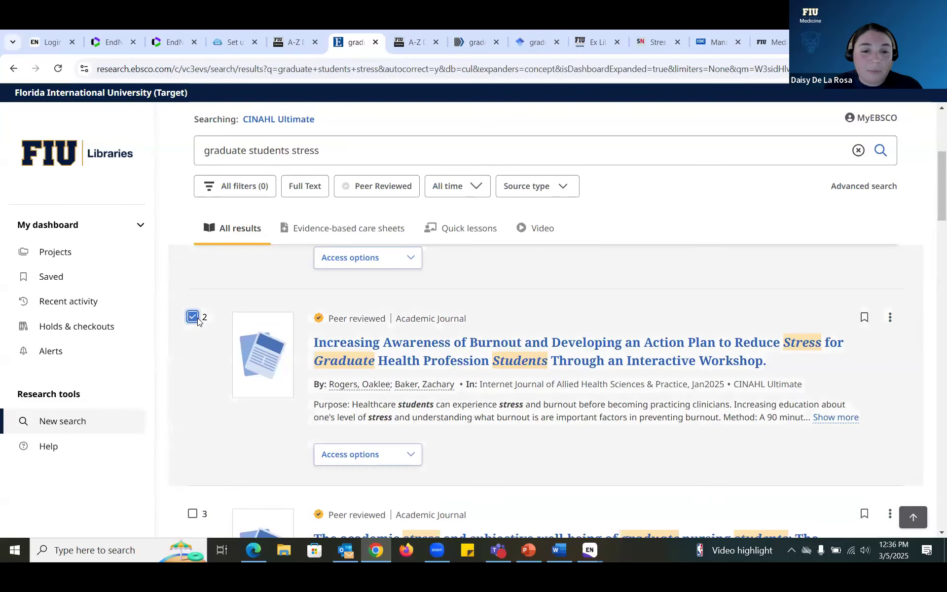
scroll(192, 365, "down", 3)
left_click(193, 389)
scroll(192, 393, "up", 2)
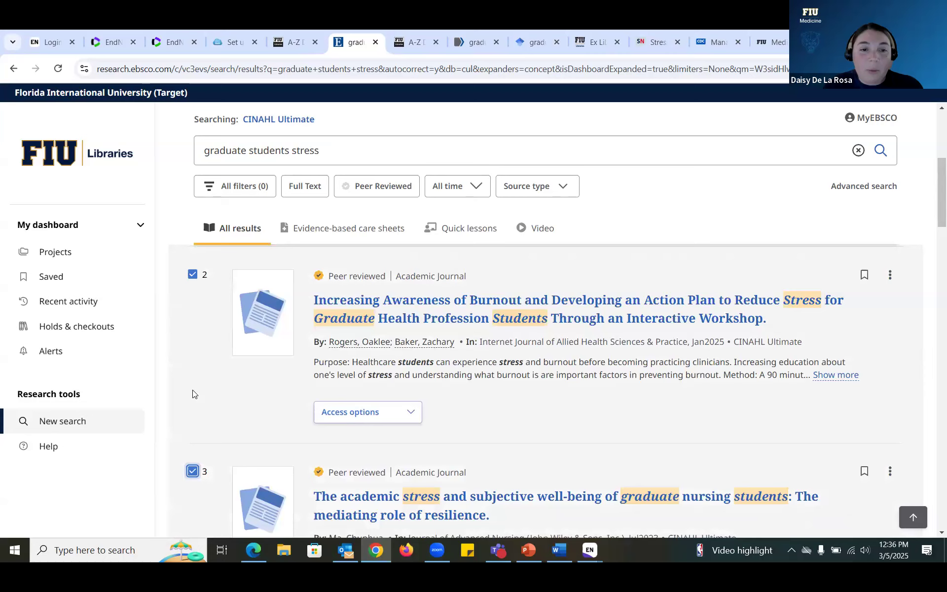
scroll(193, 394, "up", 4)
Step: Export the three marked citations in RIS format and import the file into EndNote
left_click(333, 296)
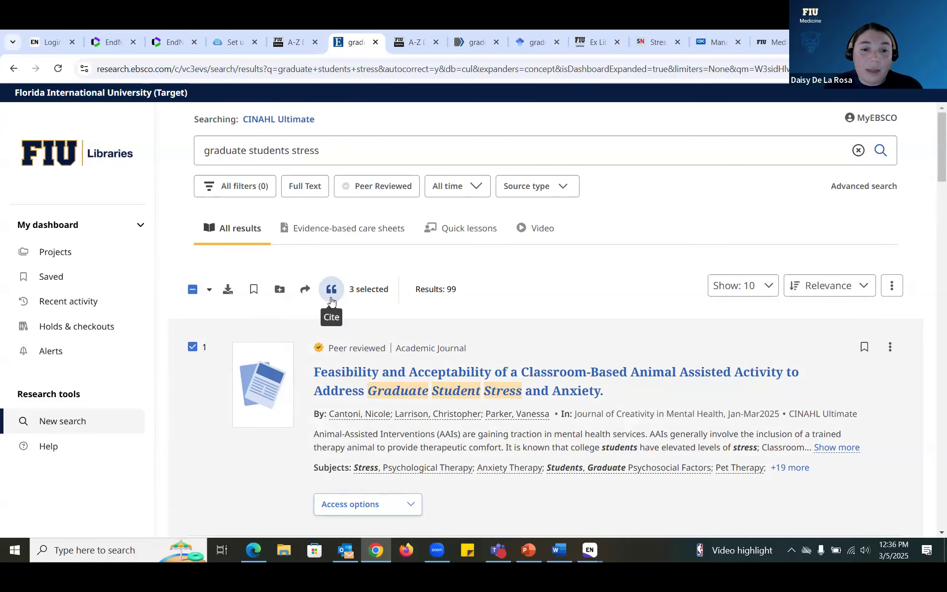
left_click(332, 293)
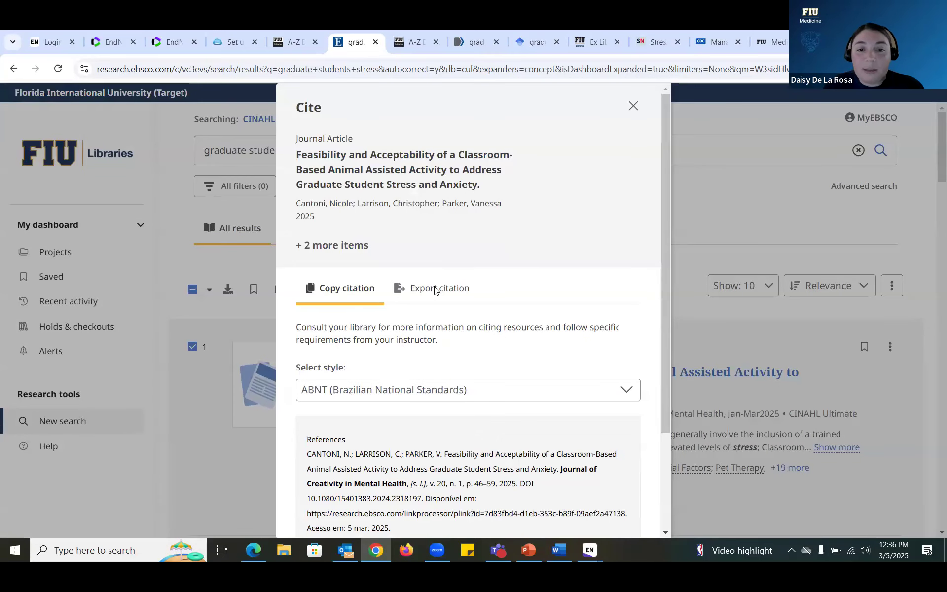
left_click(434, 290)
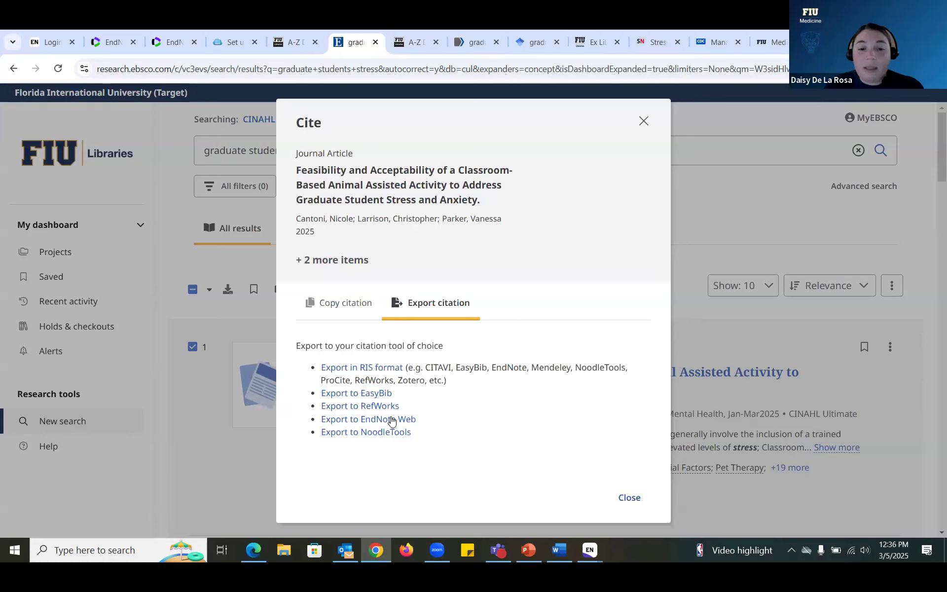
left_click(388, 371)
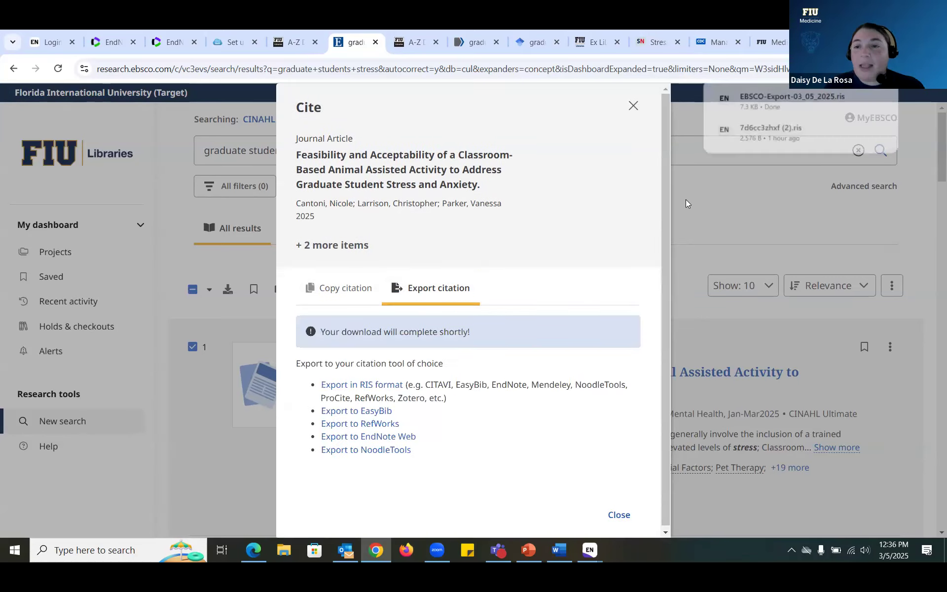
left_click(790, 101)
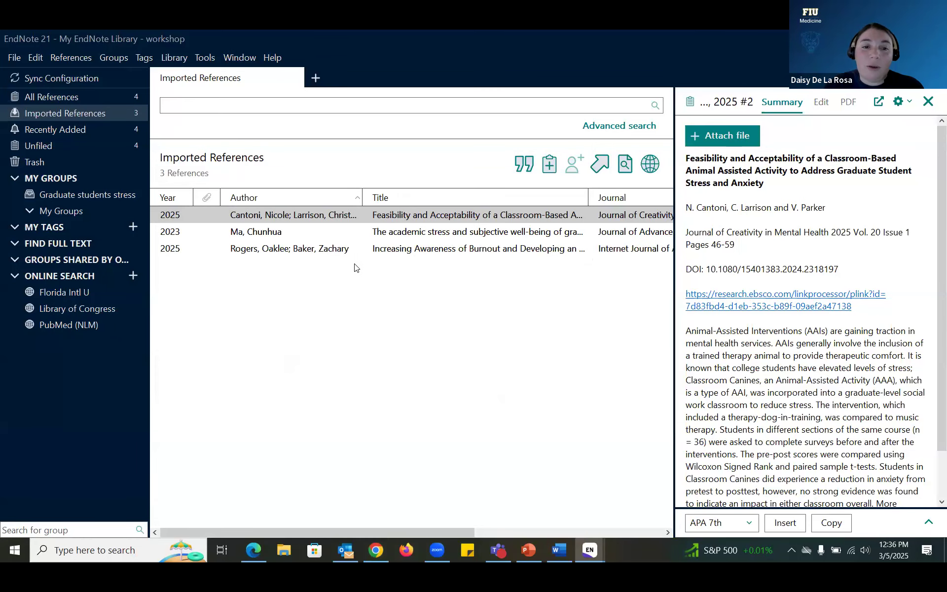
Step: Under All References, drag all four references onto the Graduate students stress group
left_click(358, 219, "shift")
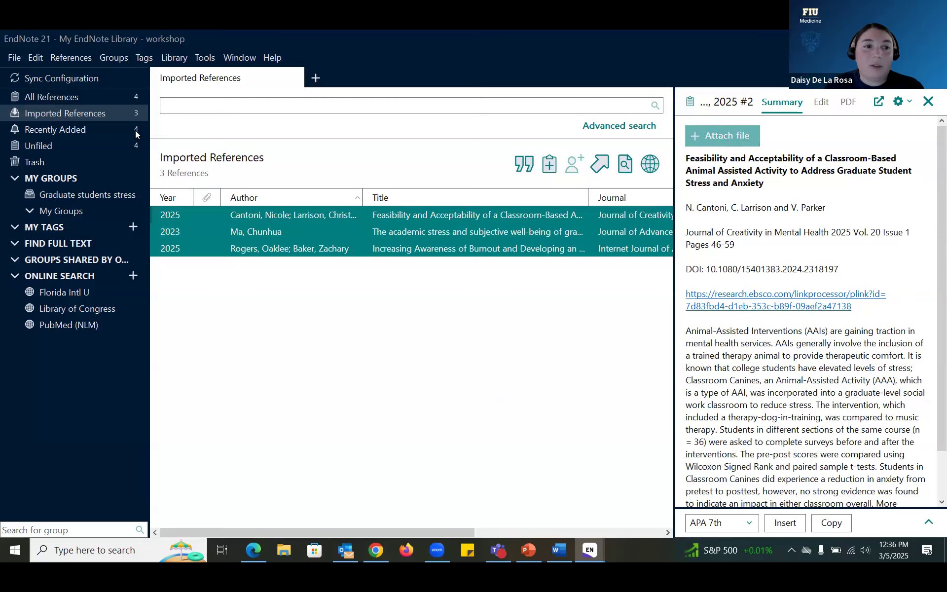
left_click(125, 114)
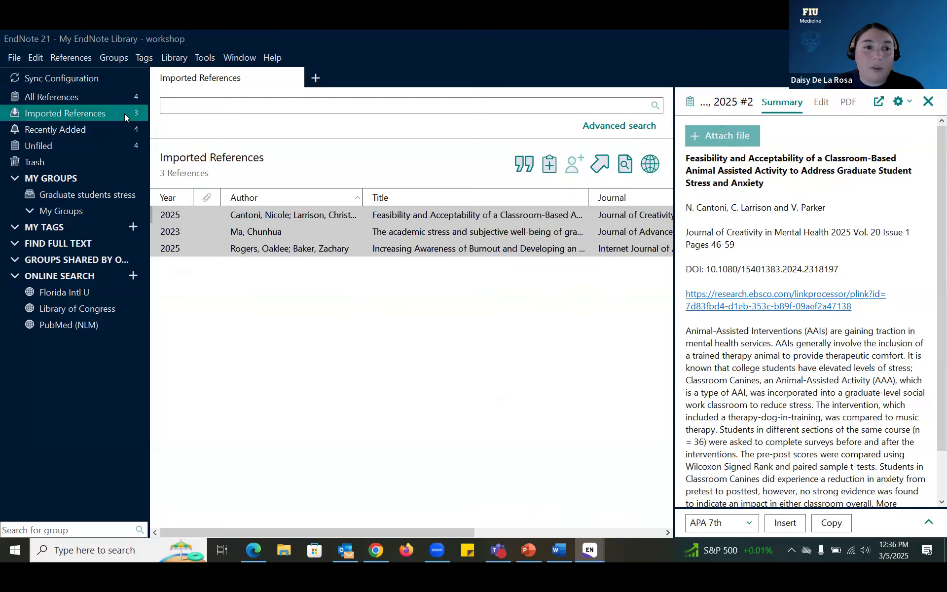
left_click(103, 96)
left_click(327, 283)
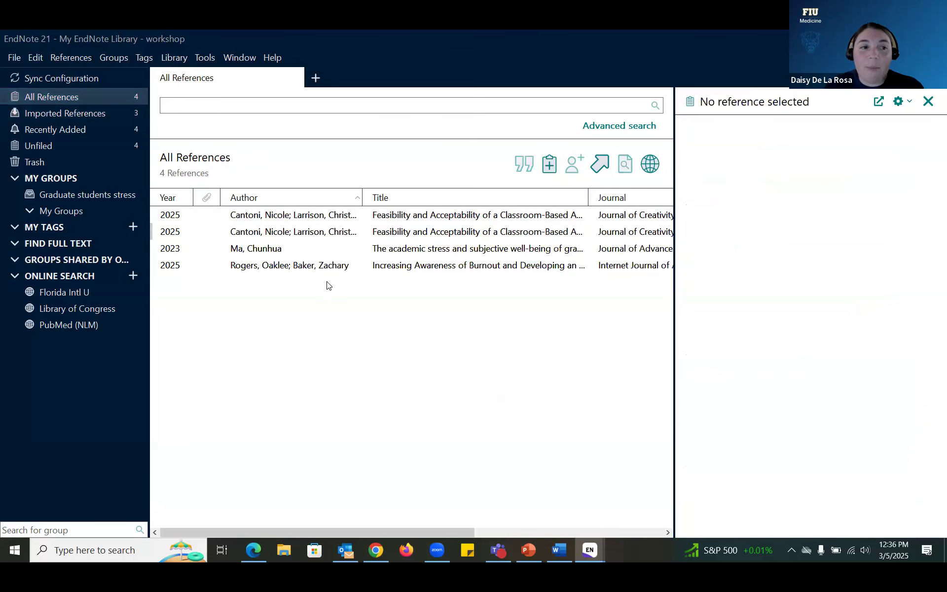
left_click(335, 216)
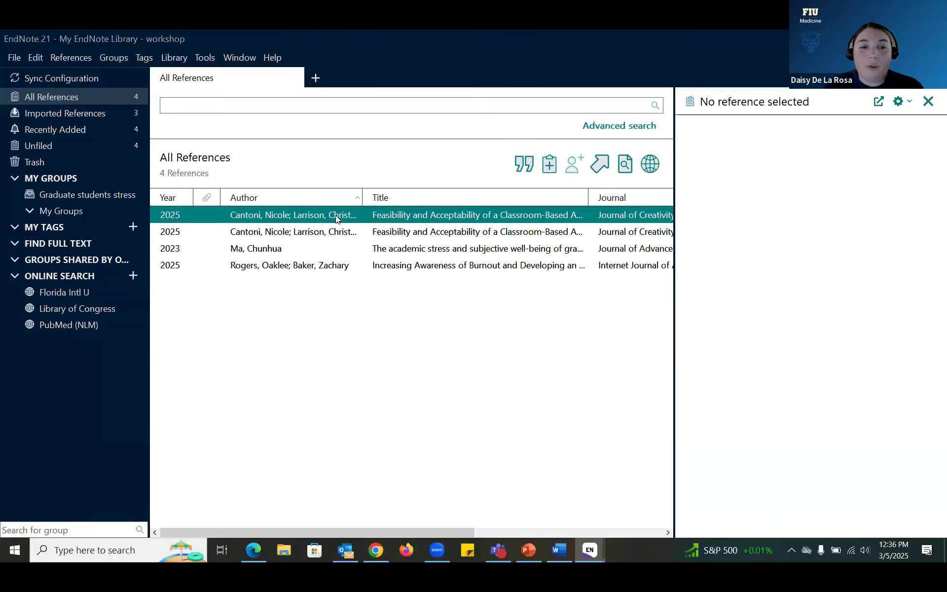
left_click(347, 278)
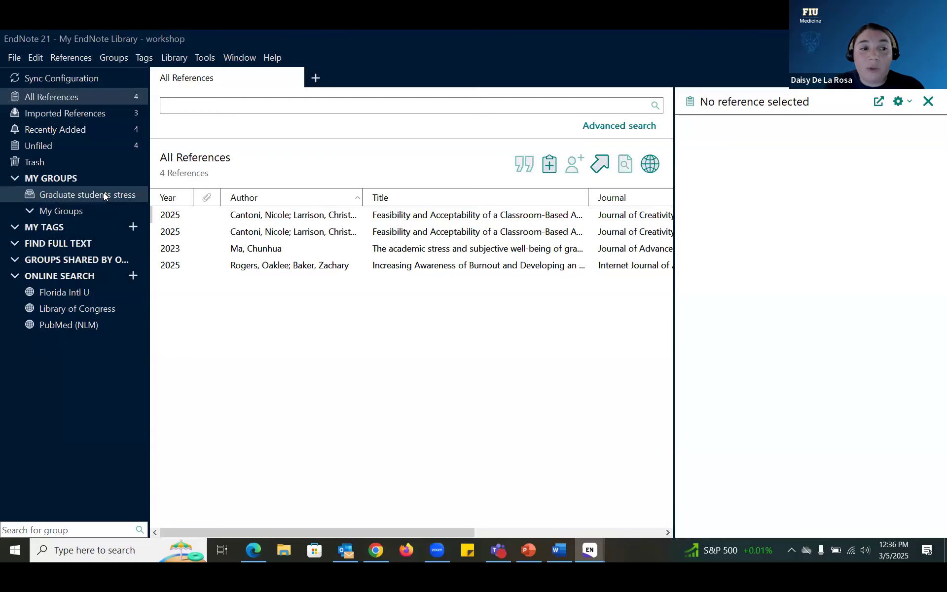
left_click(365, 269)
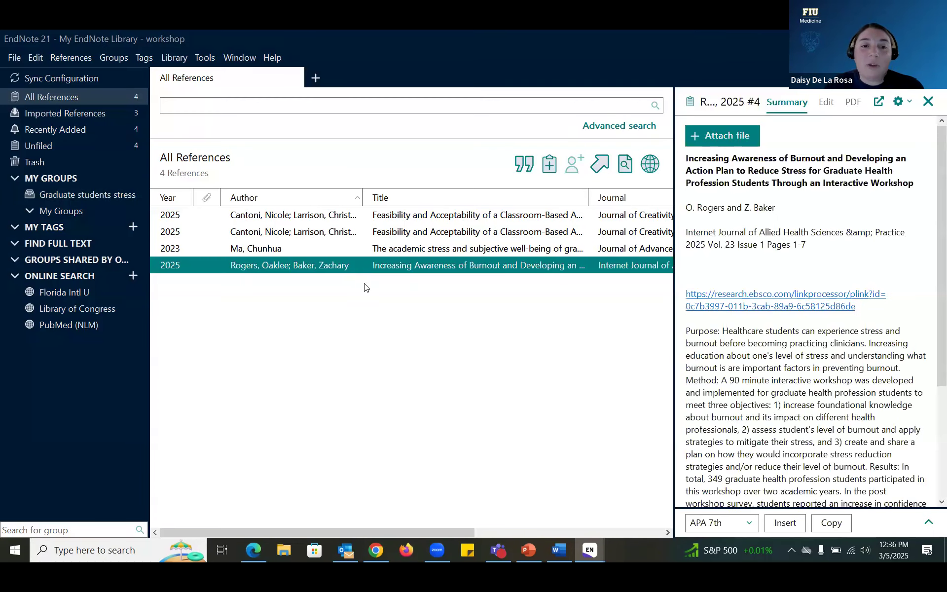
left_click(366, 287)
left_click(340, 270)
left_click_drag(346, 279, 106, 194)
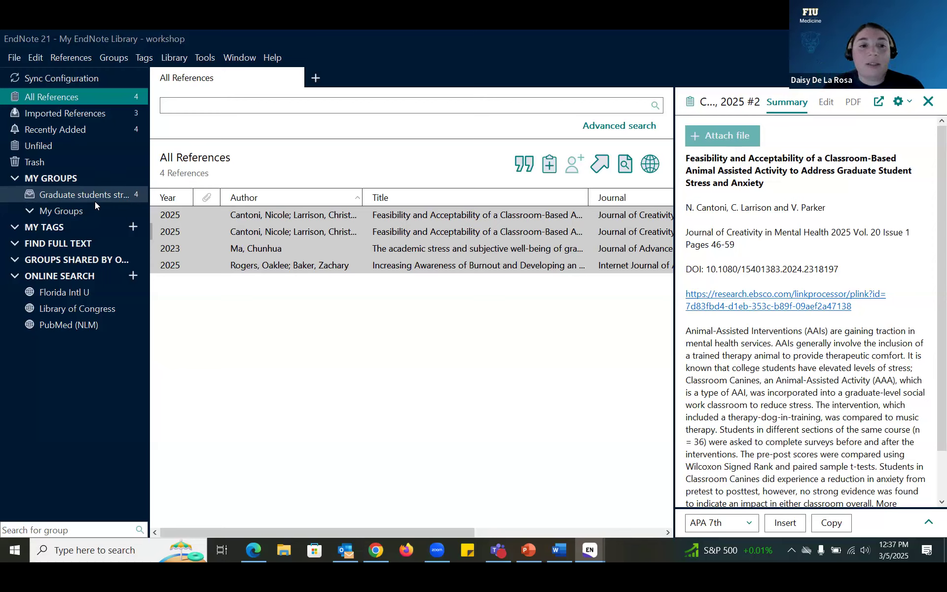
left_click(293, 282)
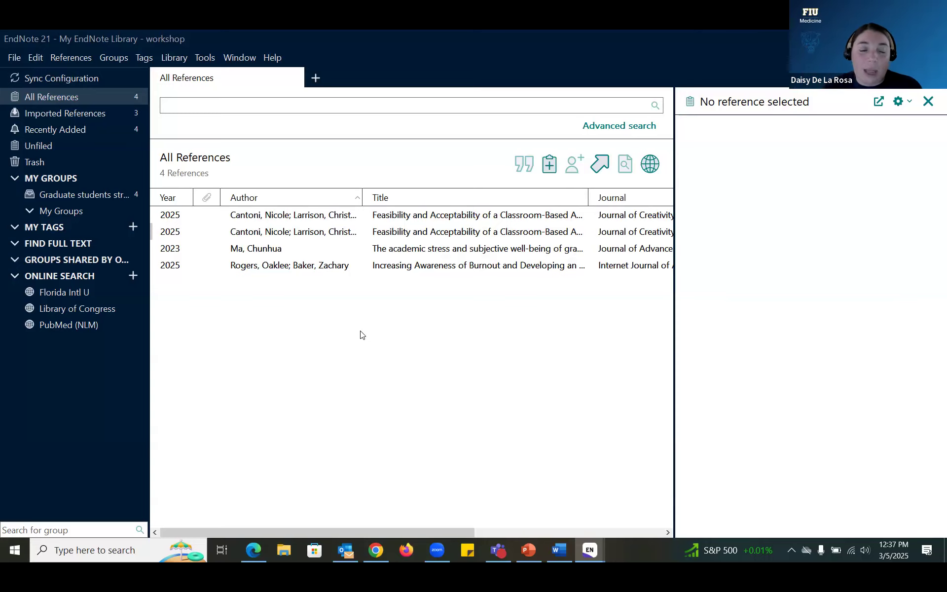
left_click(378, 558)
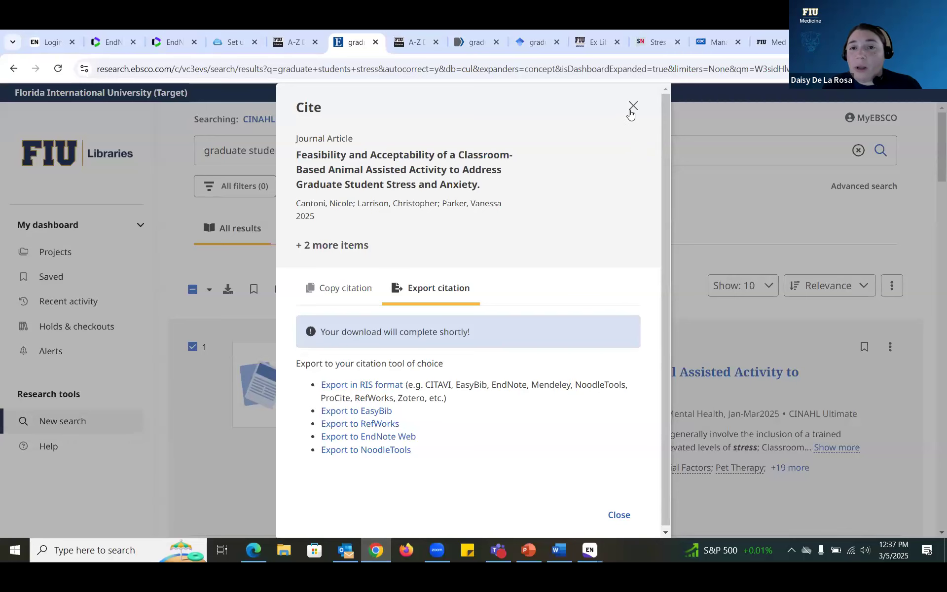
Step: Close EBSCO's Cite dialog and open Social Science Database from the A-Z Databases list
left_click(632, 106)
left_click(410, 43)
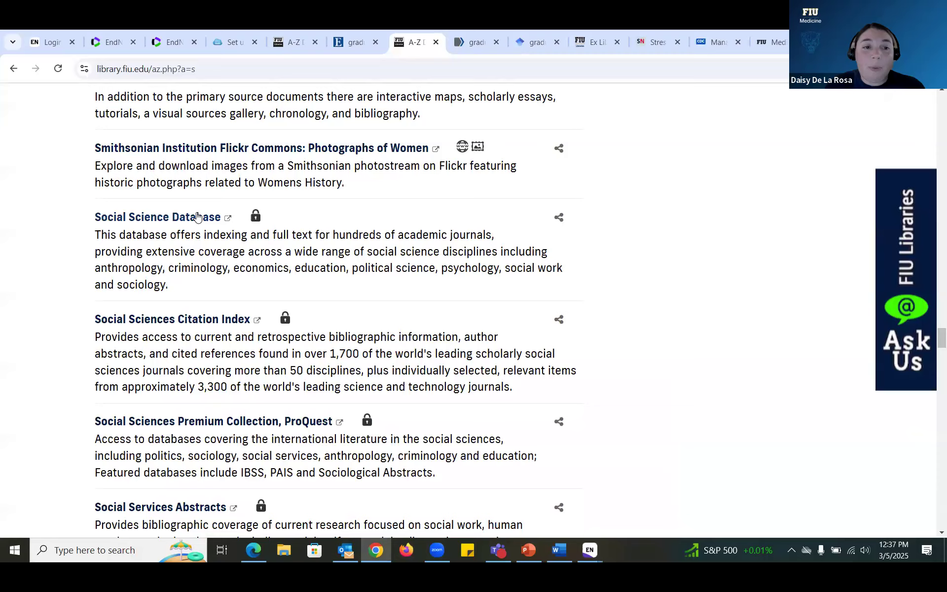
left_click(198, 217)
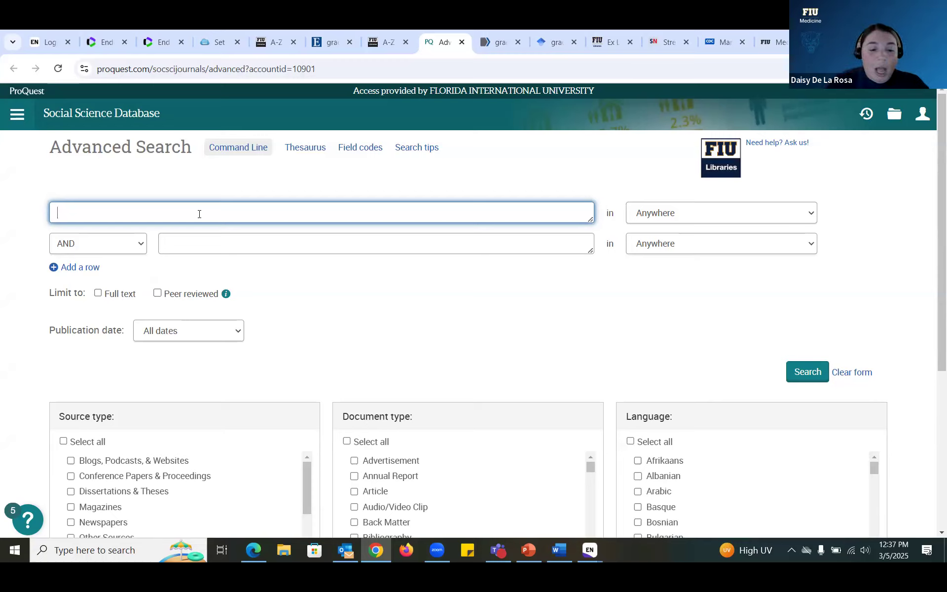
Step: Search ProQuest for 'graduate students stress', returning 35,893 results
type("raduate")
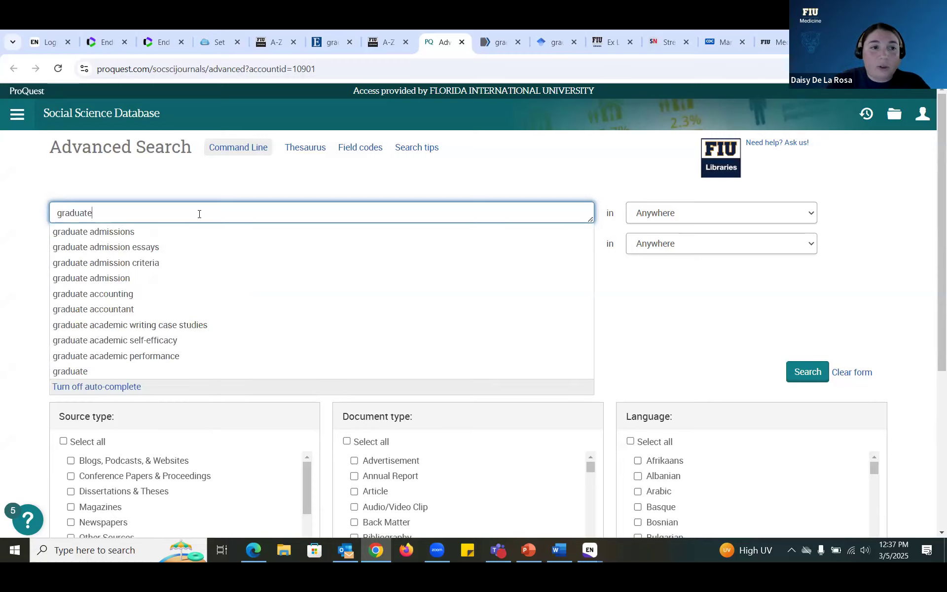
type(" st")
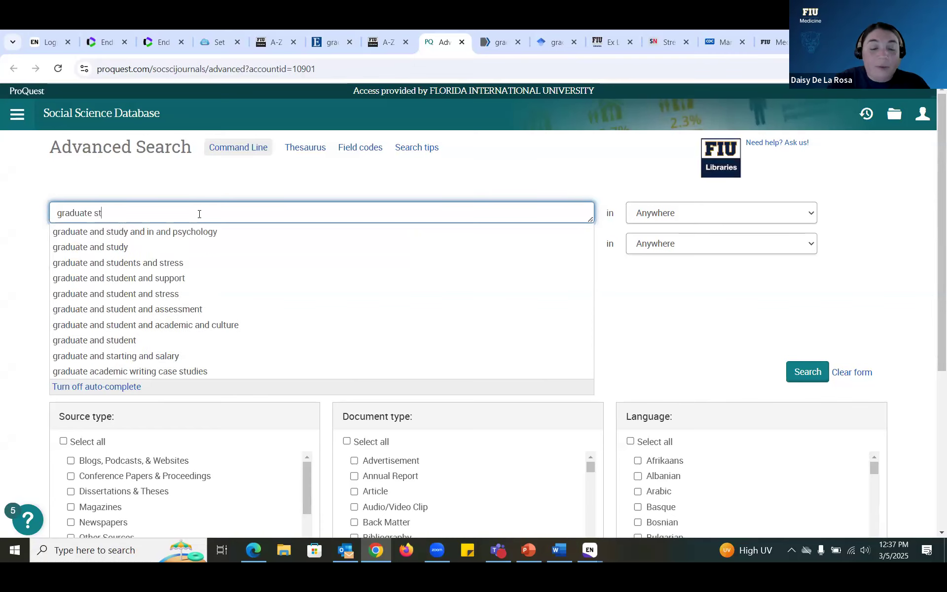
type("udents str")
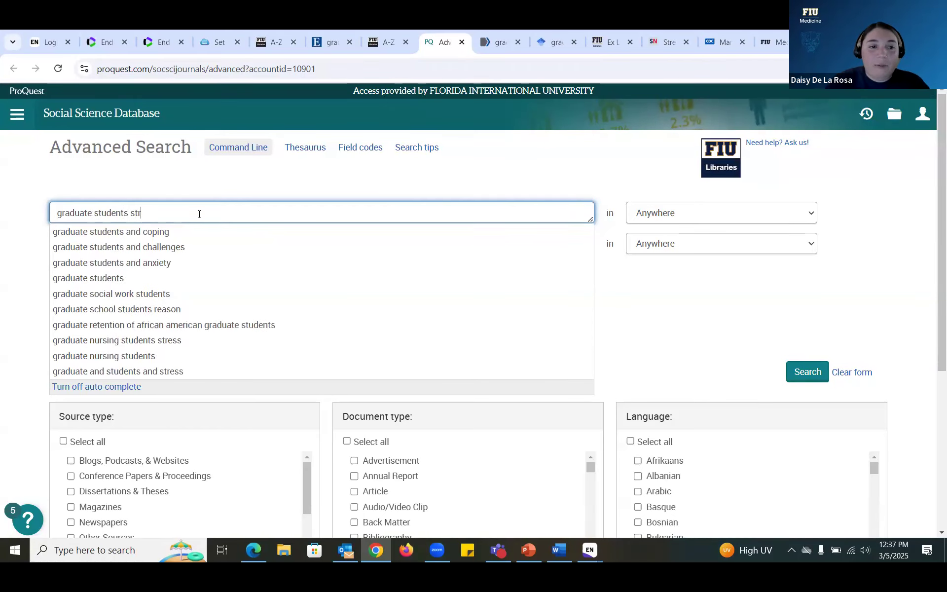
type("ess")
key("Return")
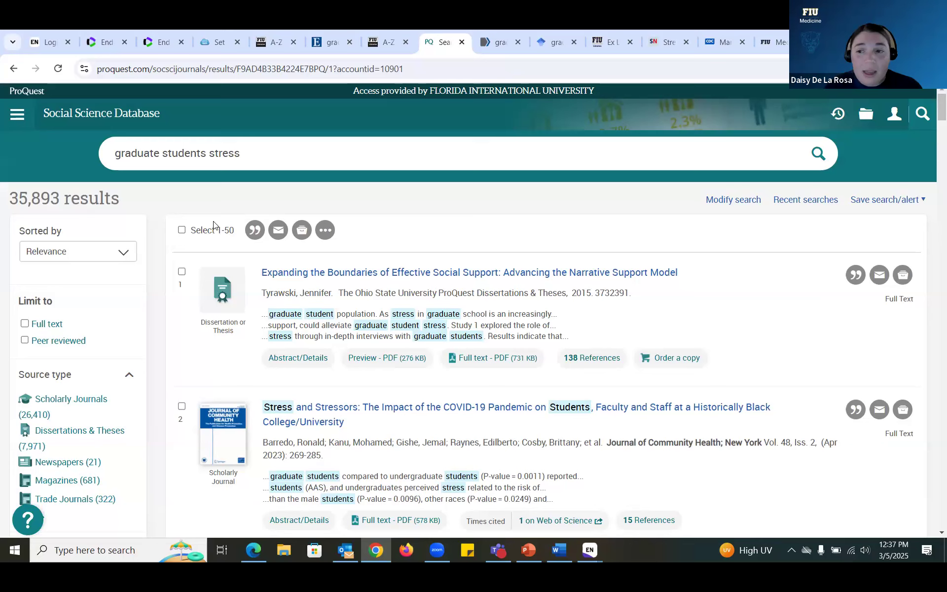
Step: Preview the first ProQuest result's citation, then close it
left_click(856, 276)
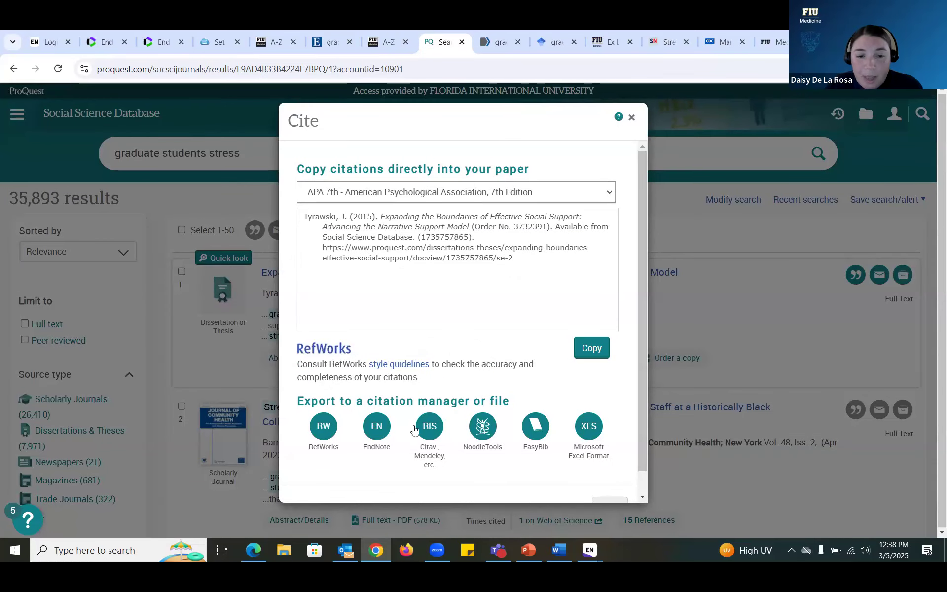
scroll(378, 434, "down", 1)
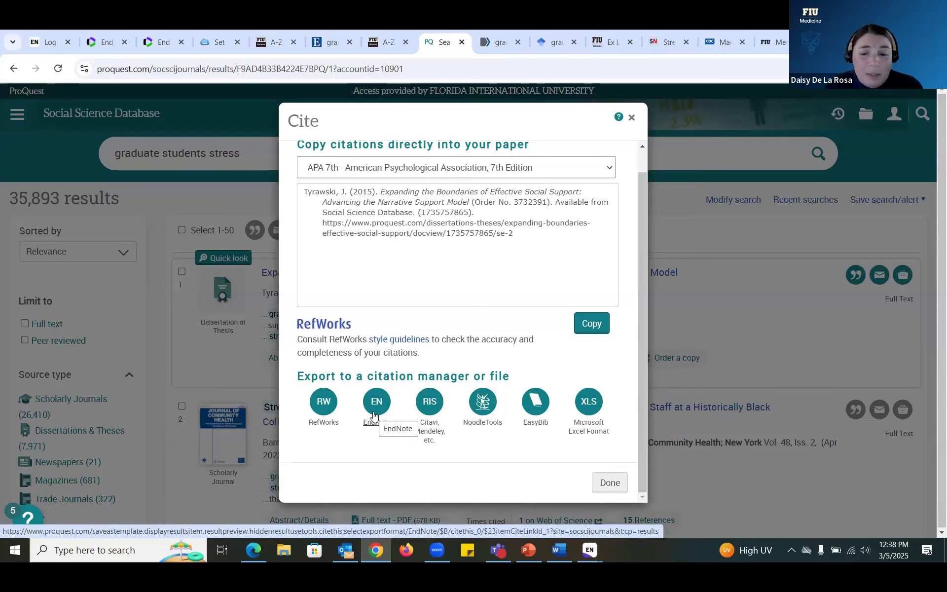
scroll(374, 416, "up", 1)
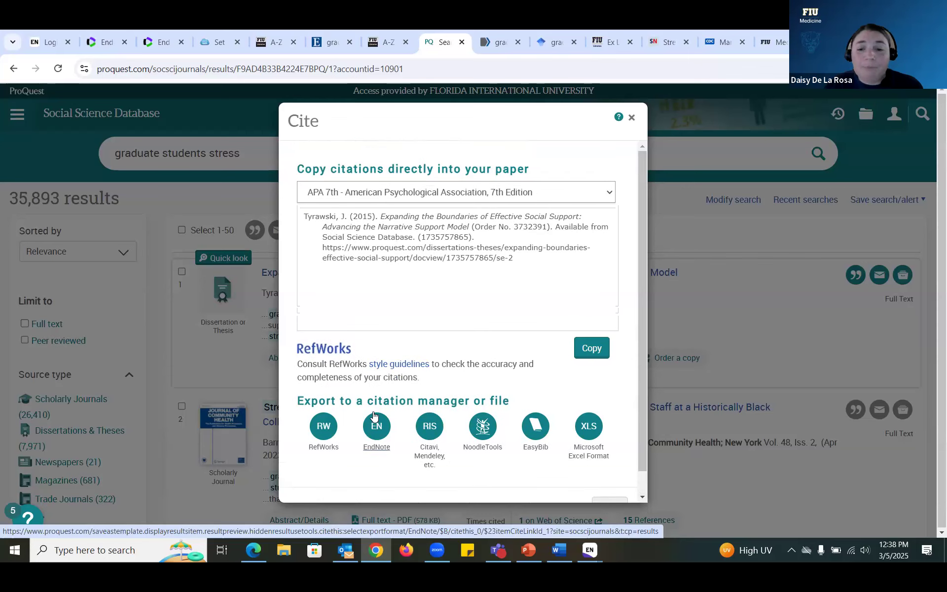
left_click(632, 119)
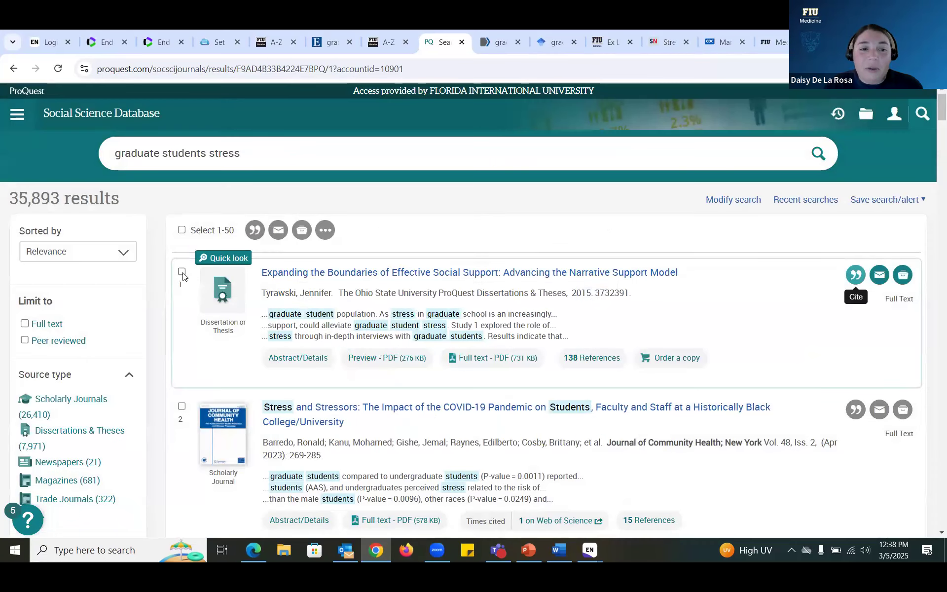
Step: Tick ProQuest results 1–3, review their citations, then move to the PubMed results
left_click(182, 273)
left_click(182, 406)
scroll(184, 434, "down", 2)
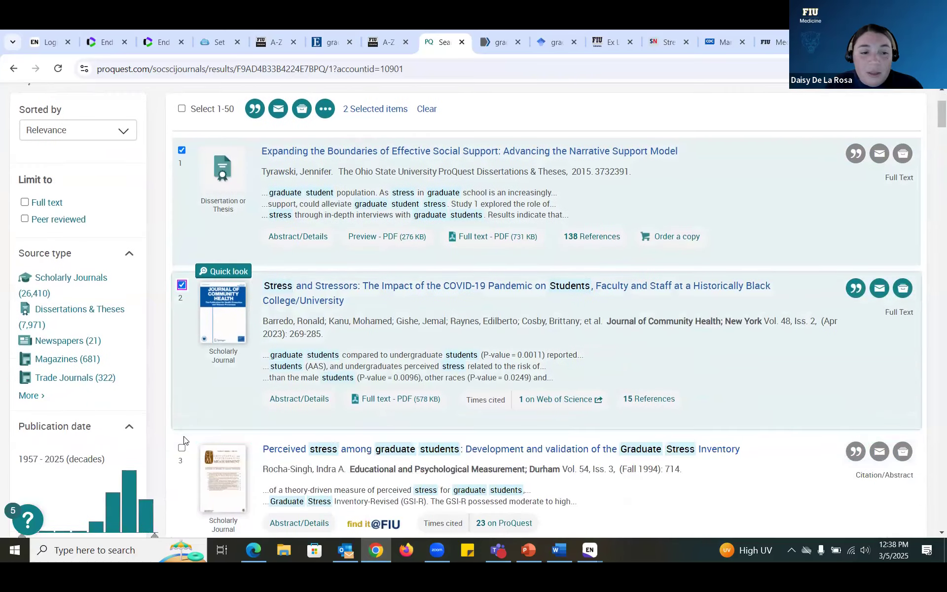
left_click(181, 448)
scroll(181, 452, "up", 2)
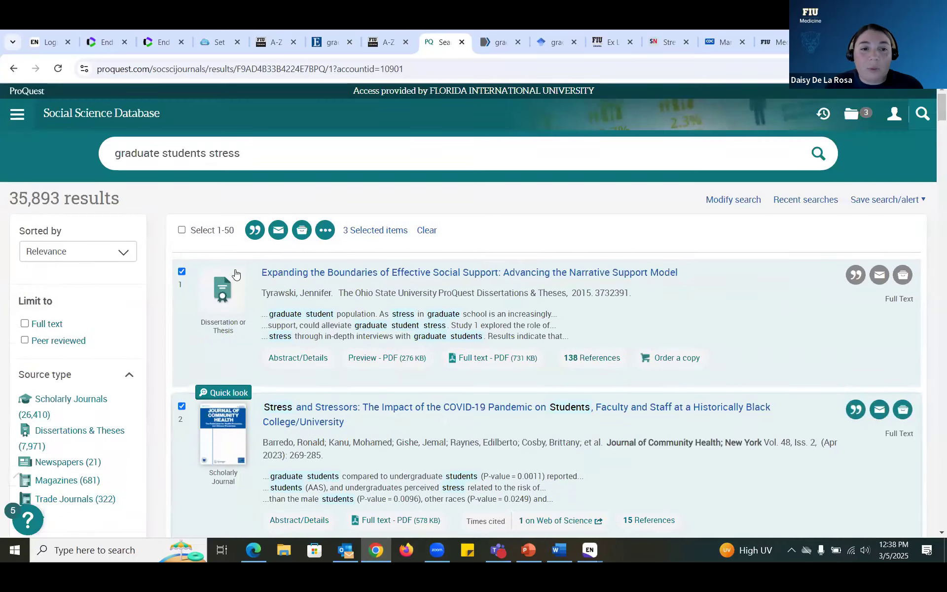
left_click(260, 230)
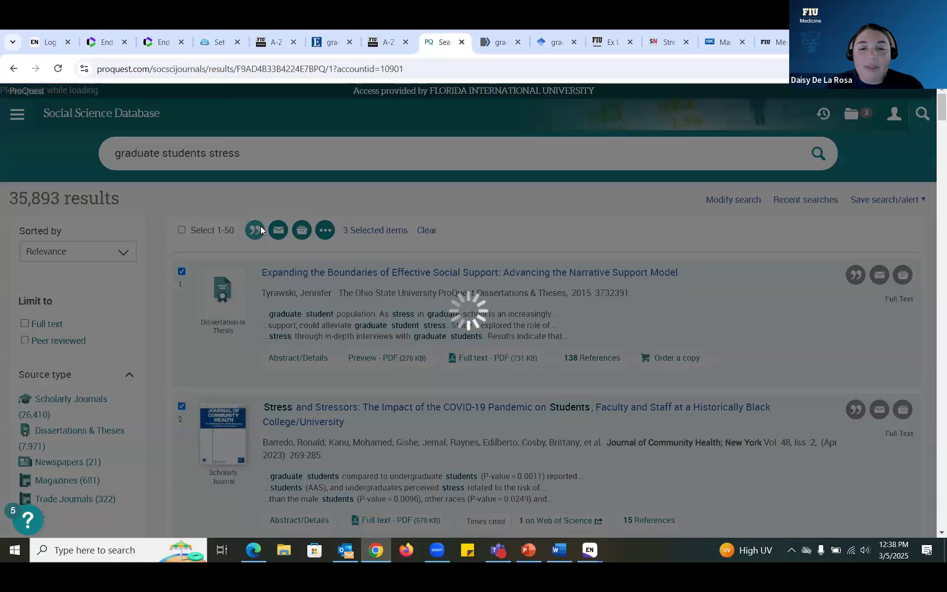
scroll(430, 444, "down", 1)
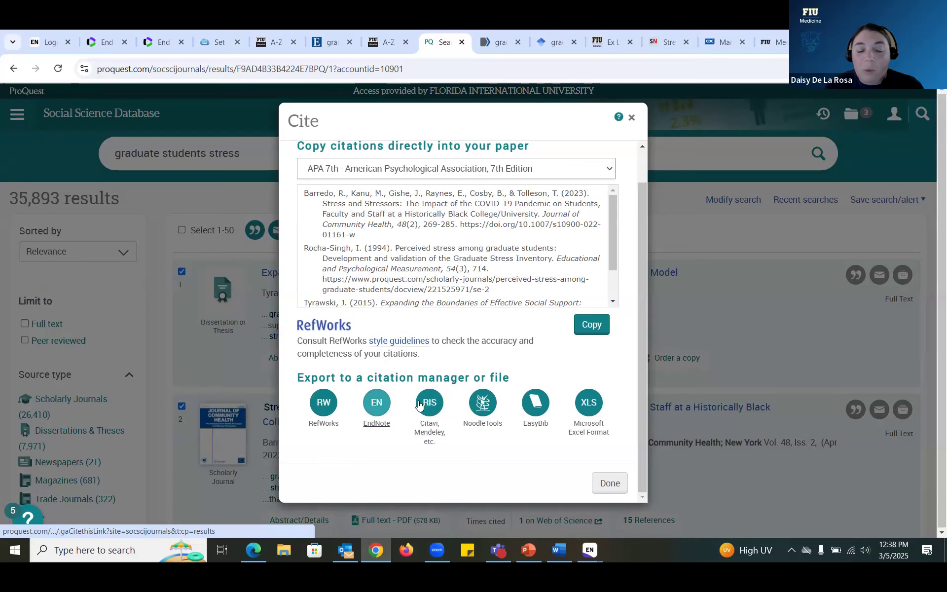
left_click(632, 117)
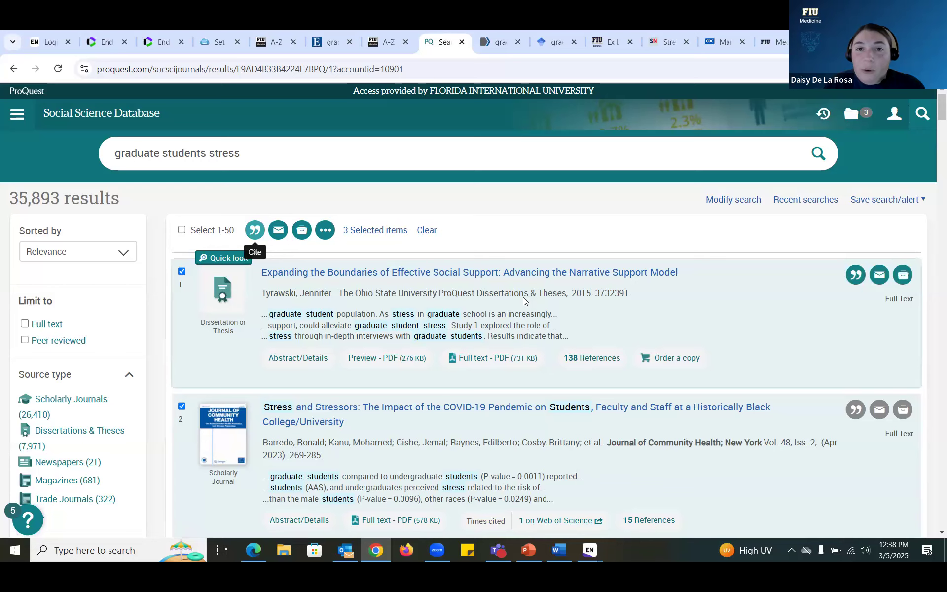
left_click(499, 43)
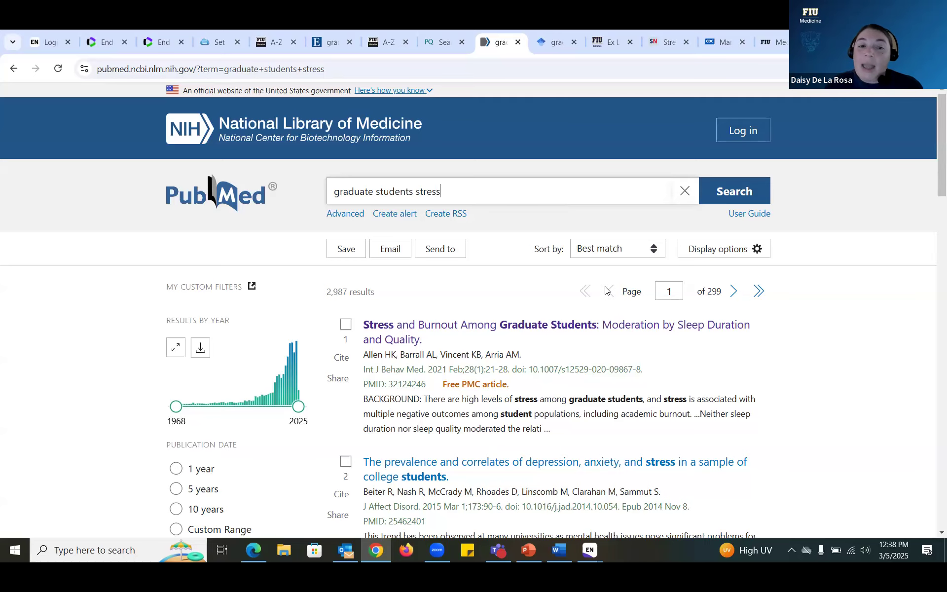
Step: Download the 'Stress and Burnout Among Graduate Students' citation as .nbib and import it into EndNote
scroll(607, 289, "down", 3)
left_click(483, 209)
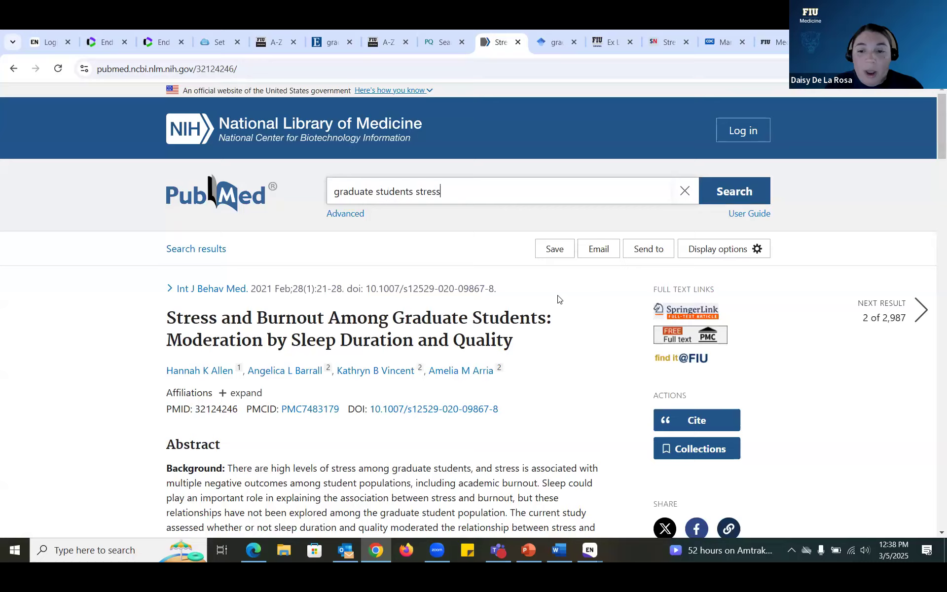
scroll(557, 299, "down", 3)
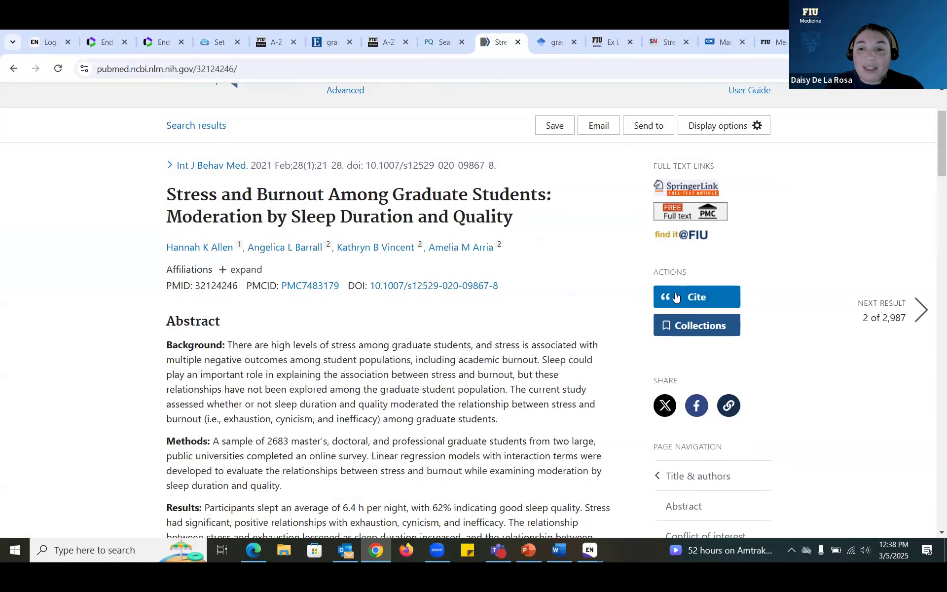
left_click(677, 296)
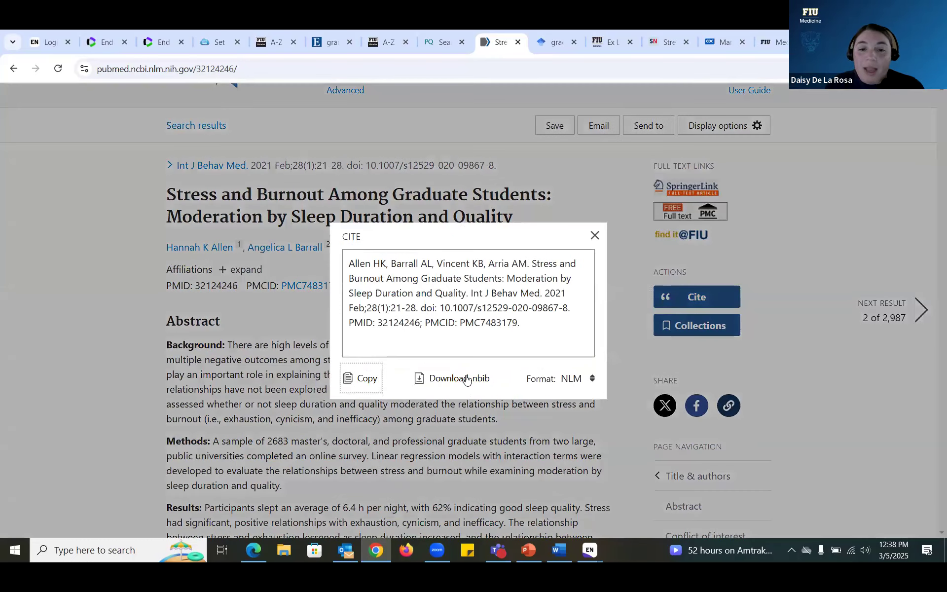
left_click(469, 387)
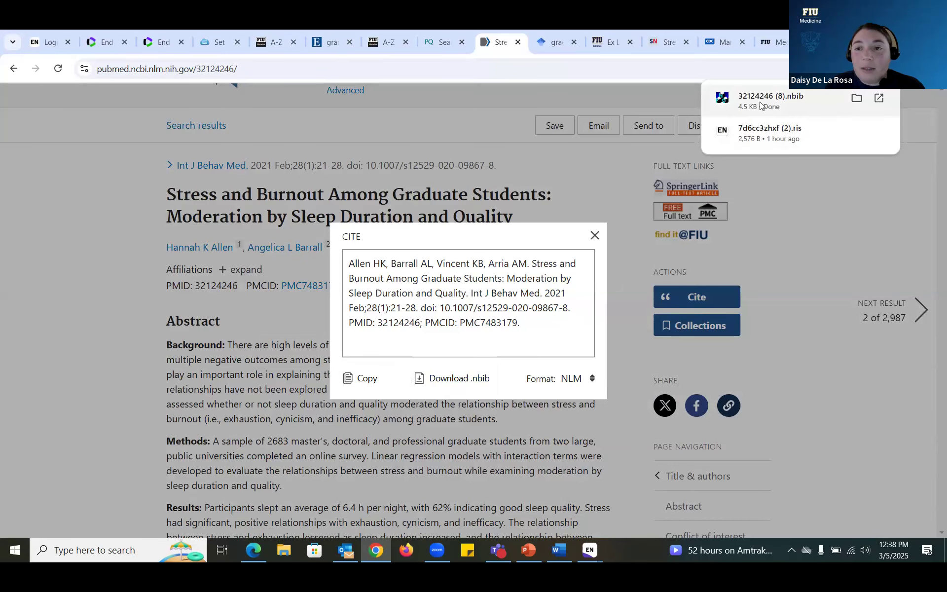
left_click(760, 105)
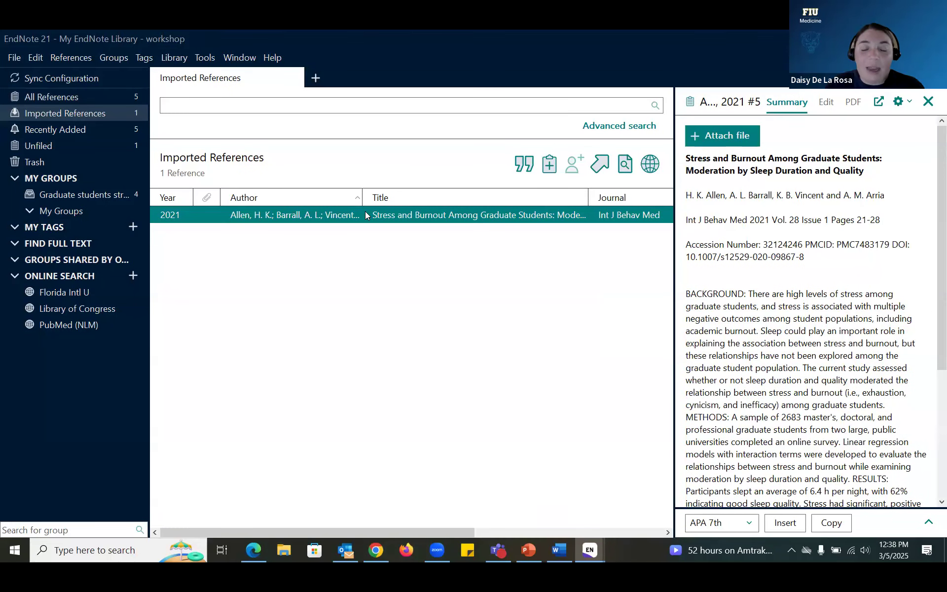
Step: Close the PubMed Cite dialog and return to the graduate students stress results
left_click(368, 548)
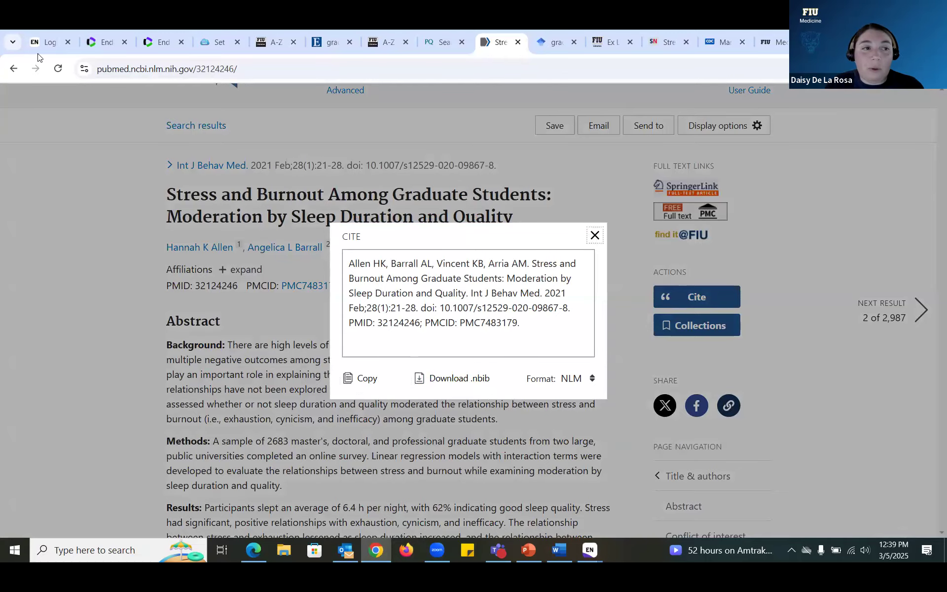
left_click(14, 70)
left_click(14, 70)
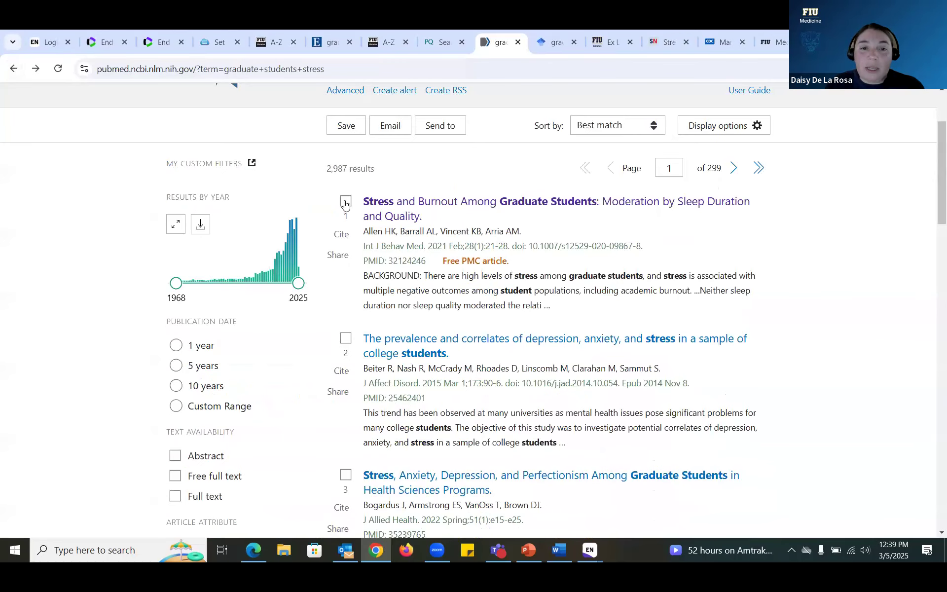
Step: Export PubMed results 1–3 to a citation-manager .nbib file and open it in EndNote
left_click(345, 201)
left_click(346, 338)
left_click(346, 475)
scroll(513, 376, "up", 3)
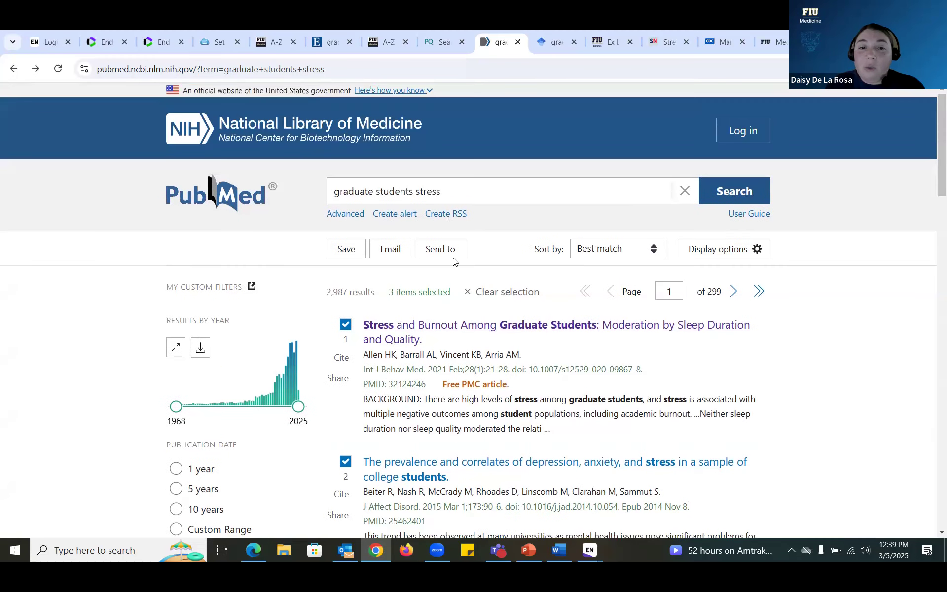
left_click(432, 252)
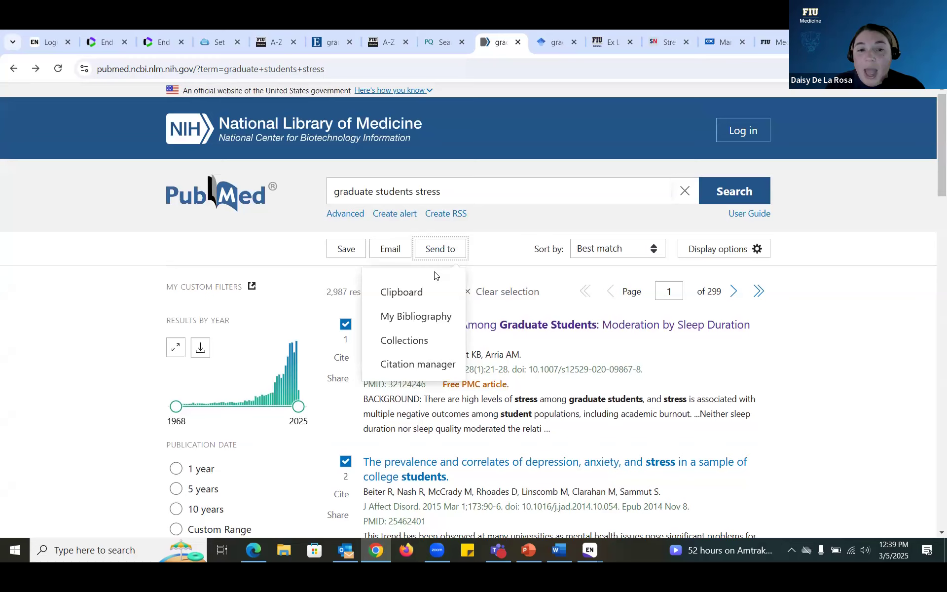
left_click(408, 367)
left_click(393, 375)
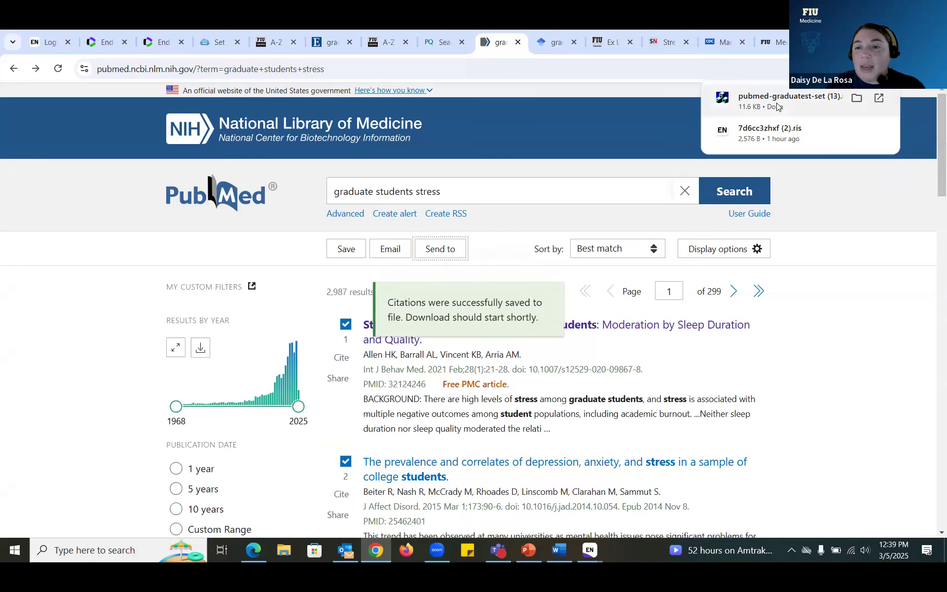
left_click(777, 106)
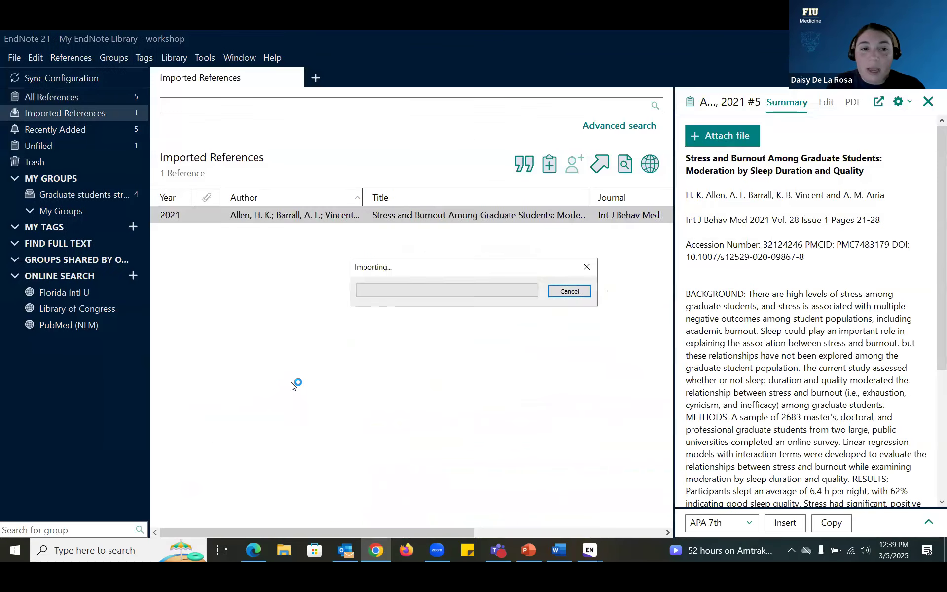
Step: Drag the three imported PubMed references into the Graduate students stress group, bringing it to 7
left_click_drag(299, 281, 297, 216)
left_click_drag(296, 216, 106, 196)
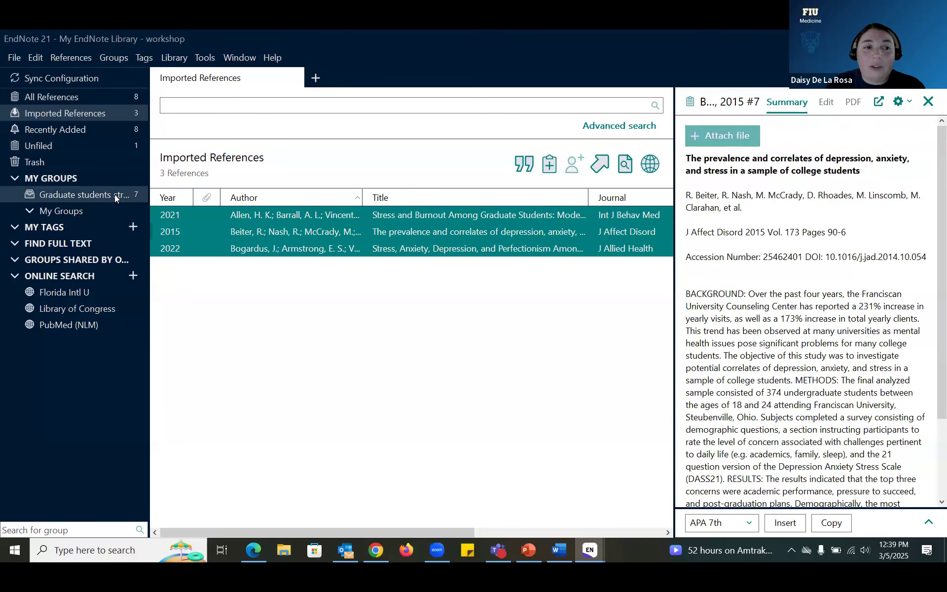
left_click(115, 195)
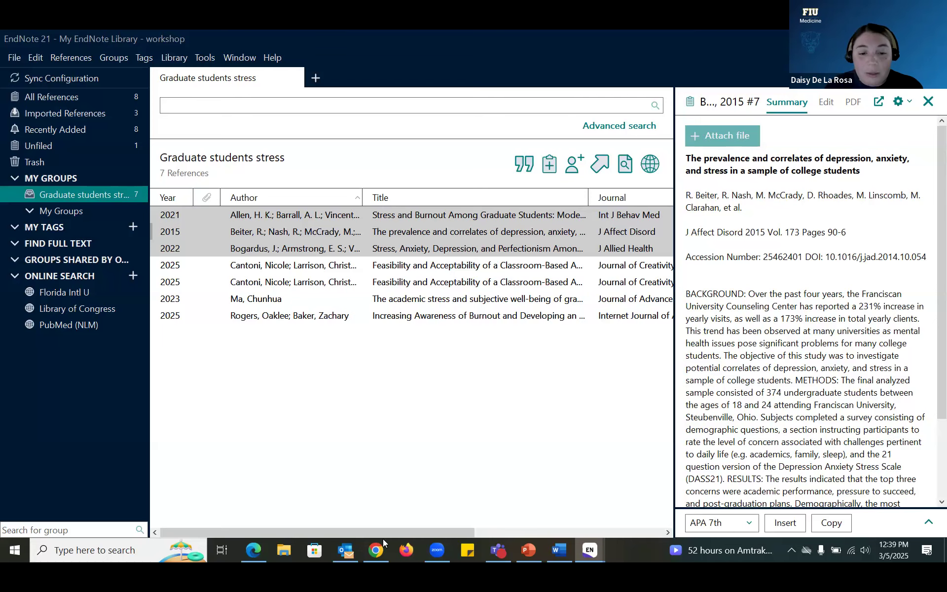
left_click(376, 550)
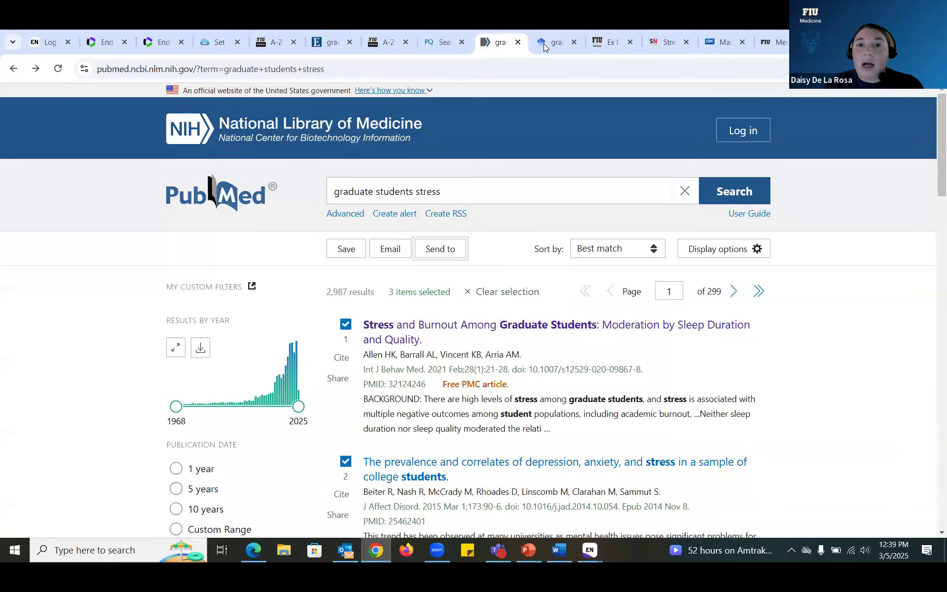
Step: Download the first Google Scholar result's citation, 'What to do about being overwhelmed', in EndNote format and open it
left_click(544, 45)
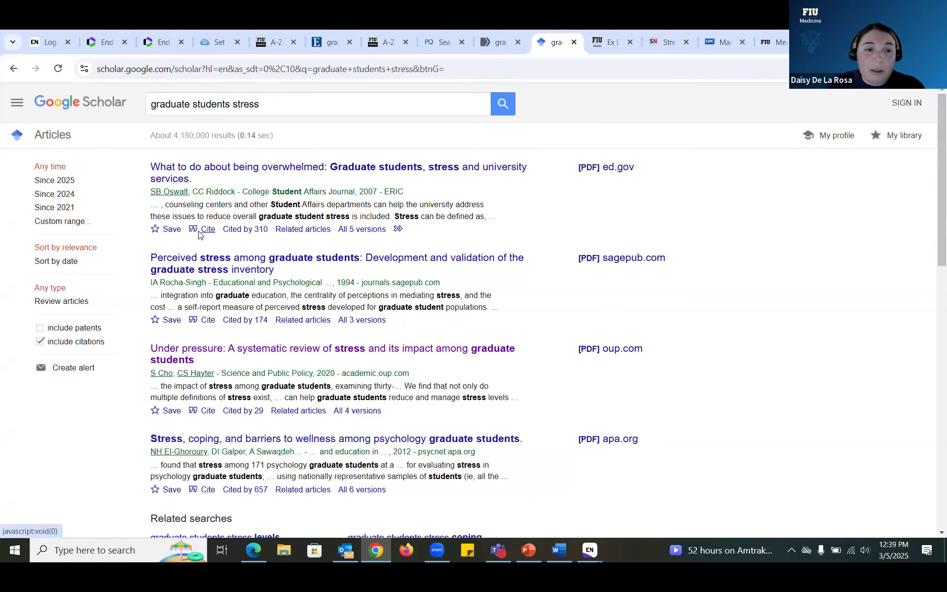
left_click(200, 232)
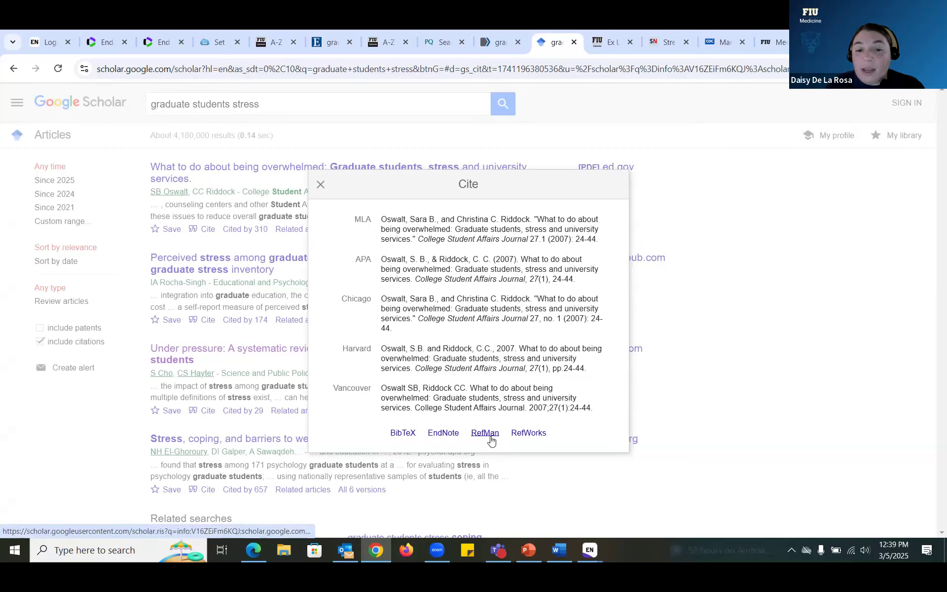
left_click(443, 434)
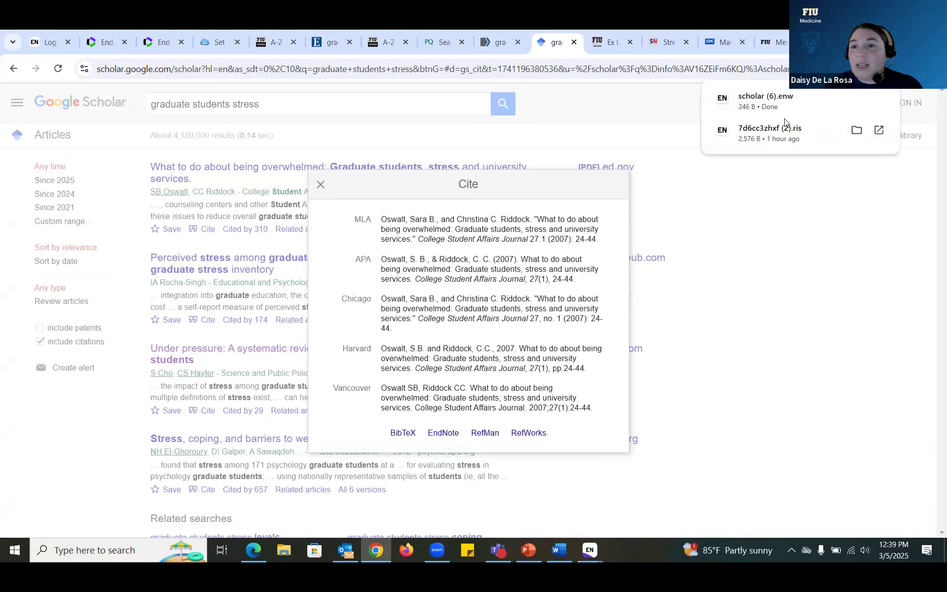
left_click(792, 100)
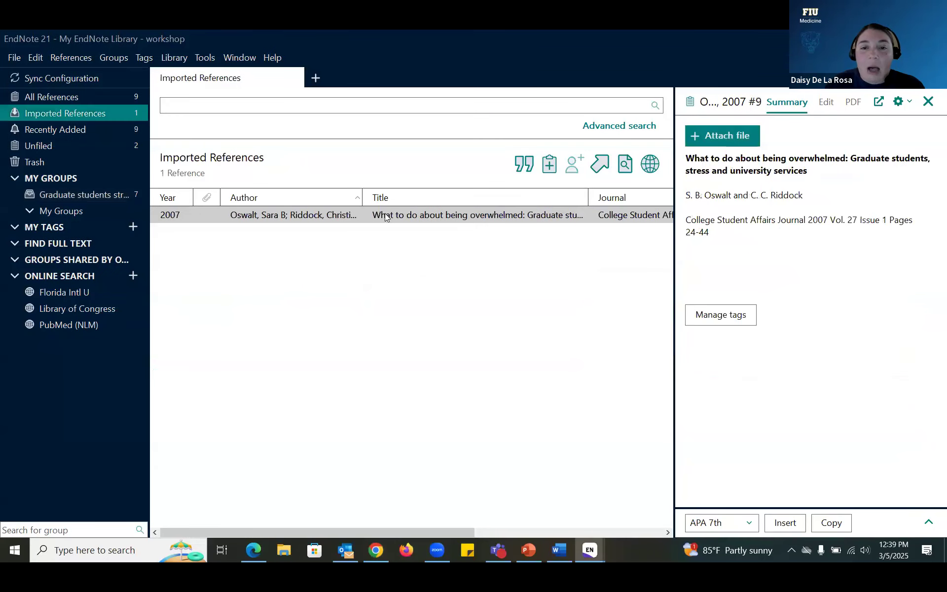
Step: Add the imported 2007 'What to do about being overwhelmed' reference to the Graduate students stress group (8 references)
left_click(387, 217)
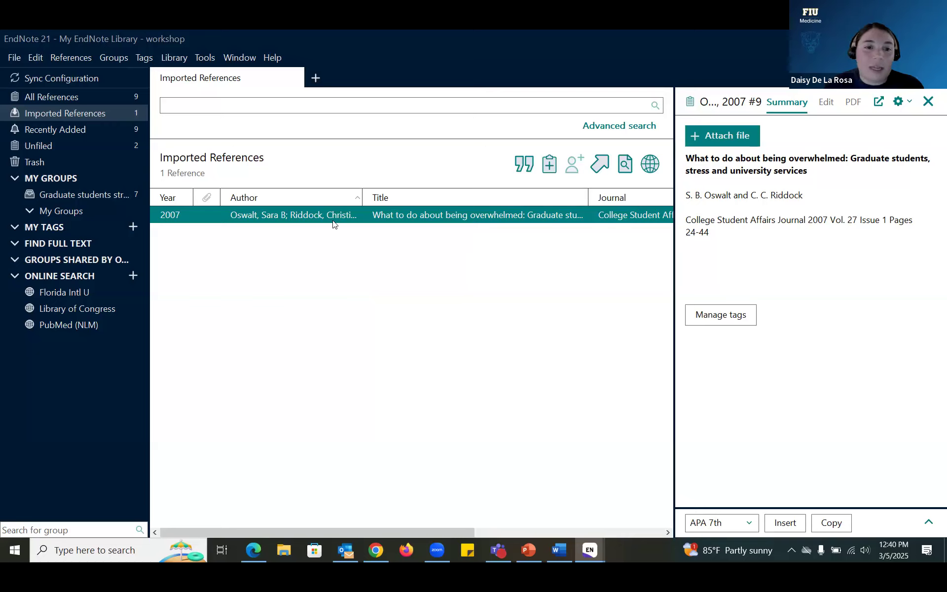
left_click_drag(335, 213, 118, 197)
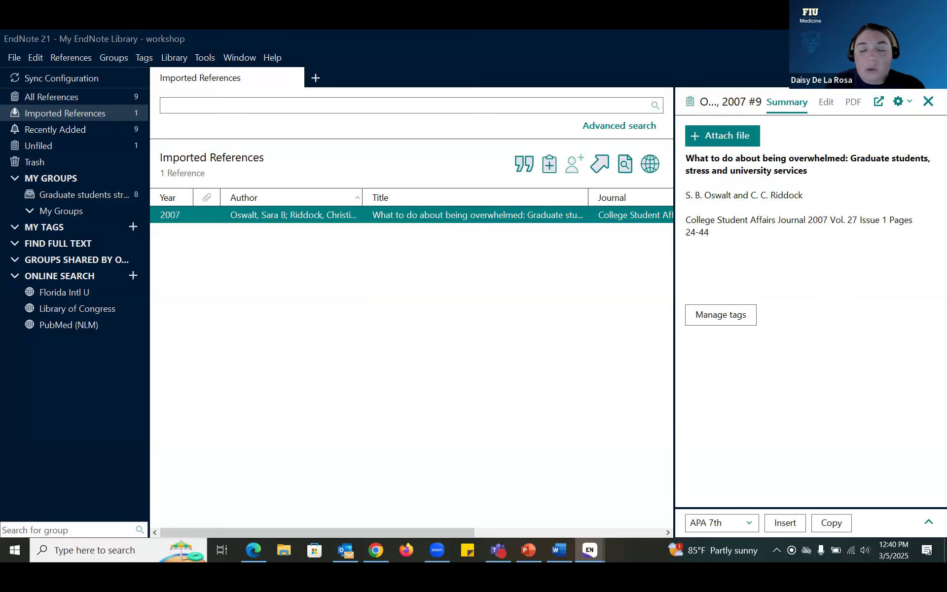
left_click(376, 550)
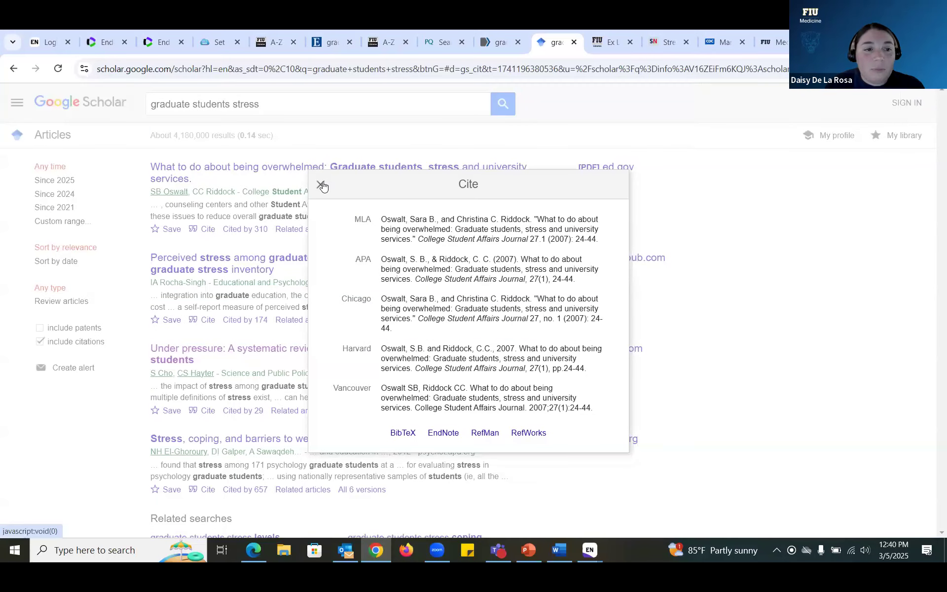
Step: Dismiss Google Scholar's Cite dialog to reveal the 'graduate students stress' results list
left_click(321, 185)
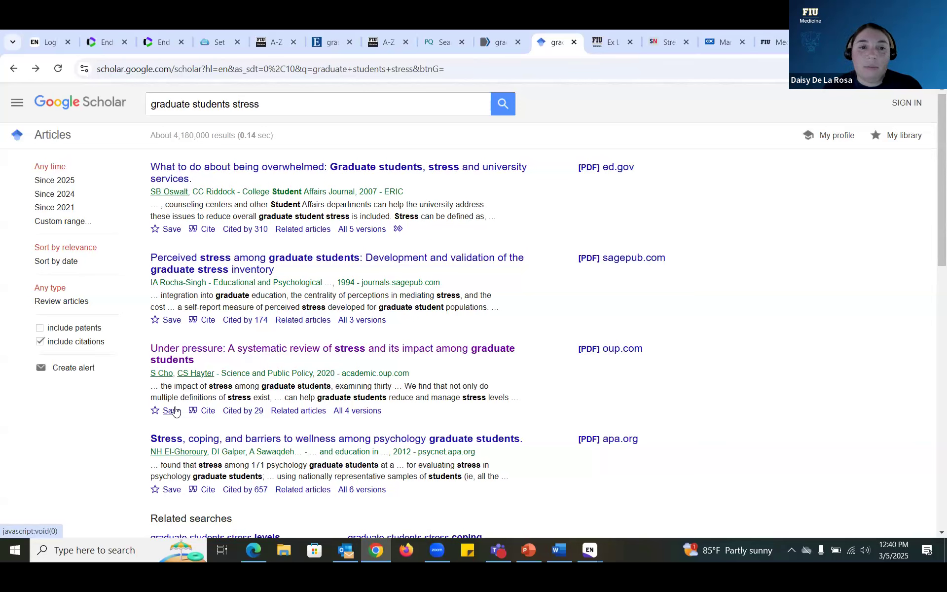
Step: Open the Primo full record for result 10, the 2022 book on first-generation graduate students
left_click(609, 46)
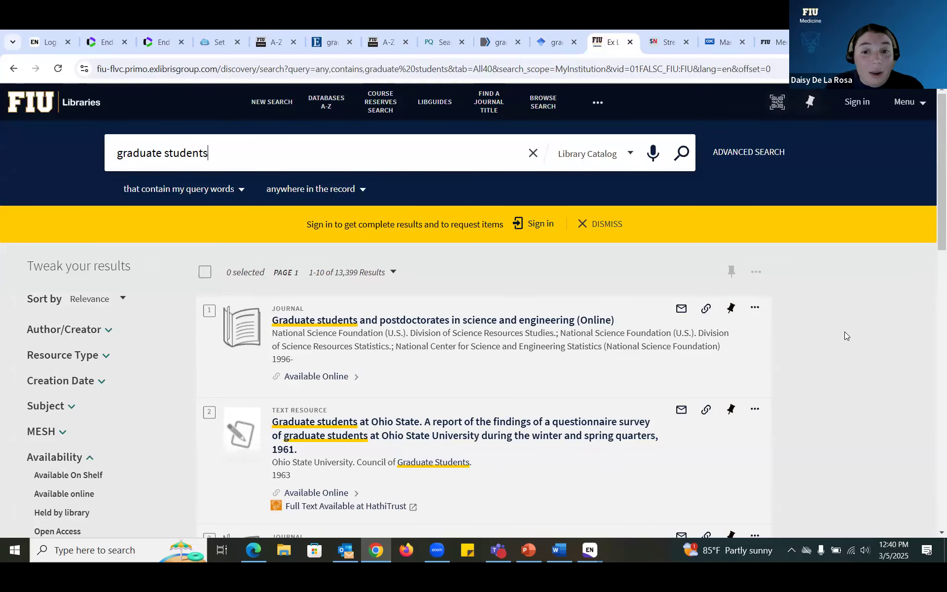
scroll(845, 331, "down", 3)
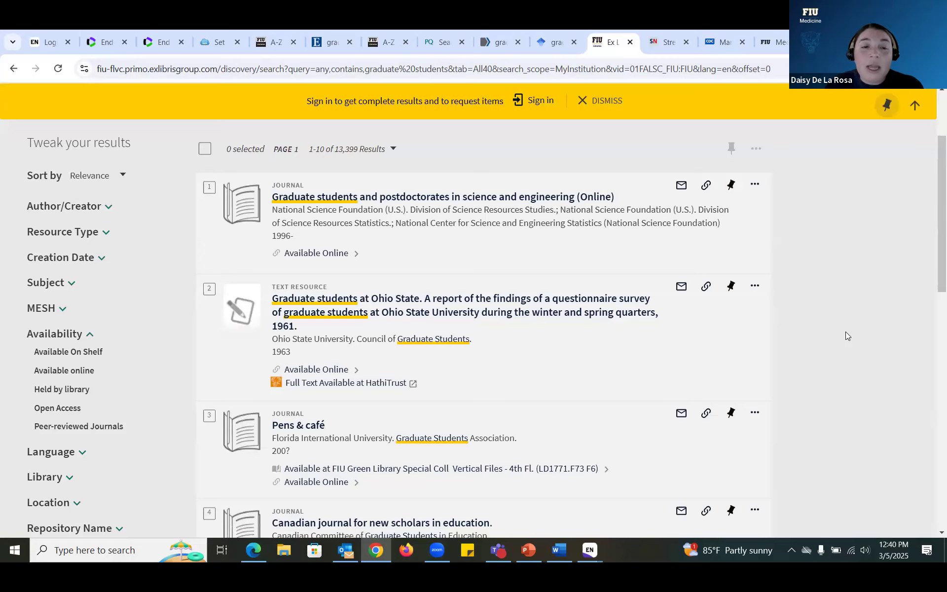
scroll(847, 335, "down", 5)
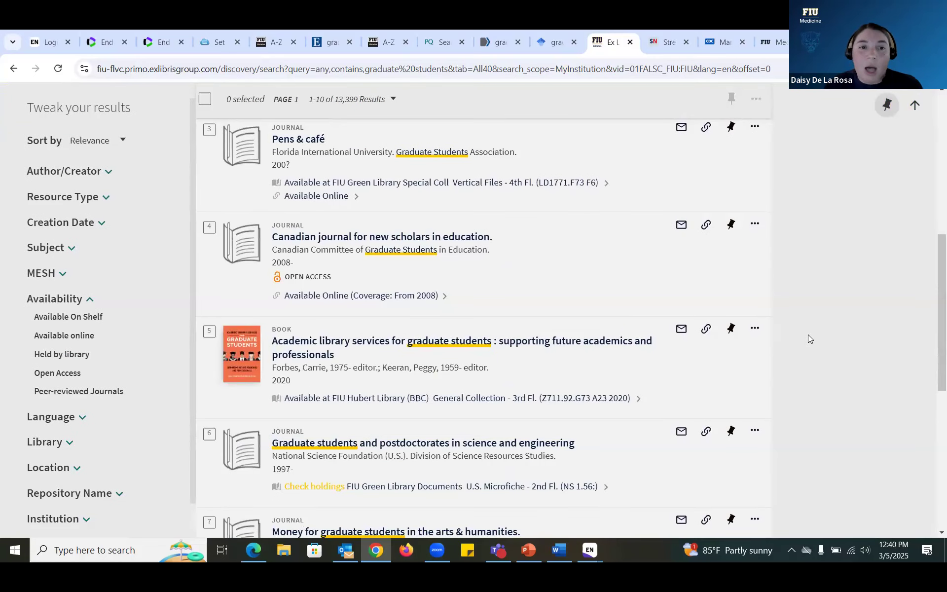
scroll(808, 335, "down", 3)
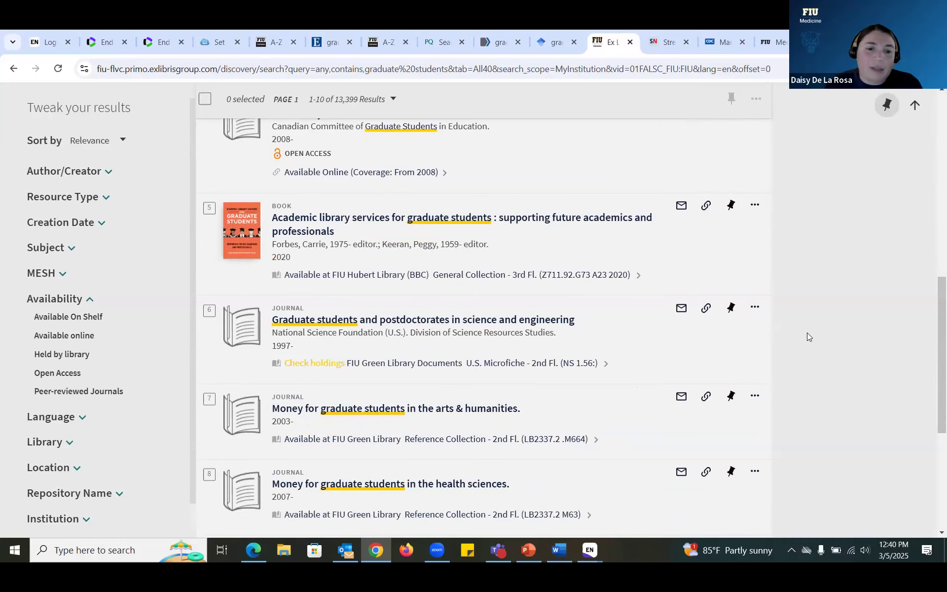
scroll(807, 333, "down", 5)
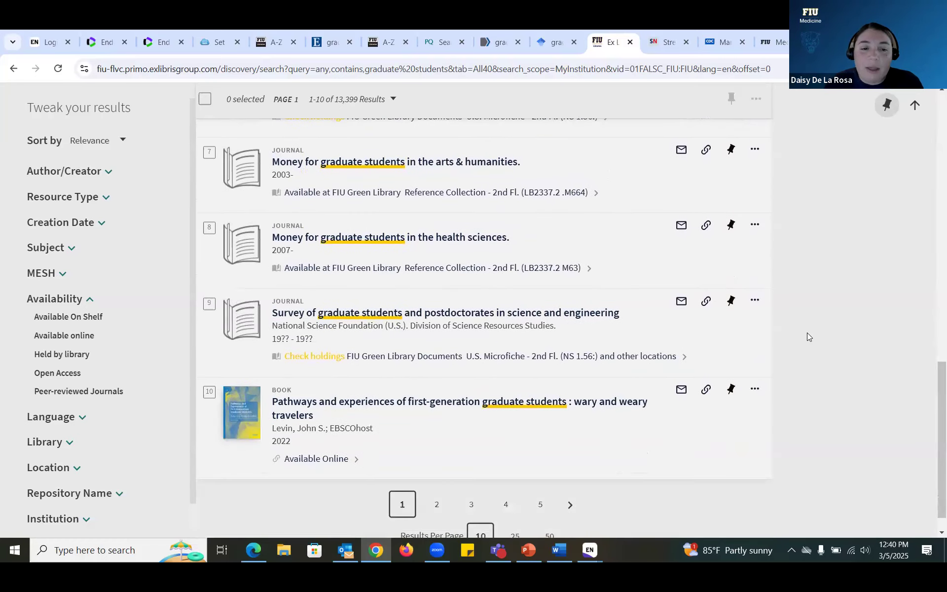
scroll(444, 381, "down", 1)
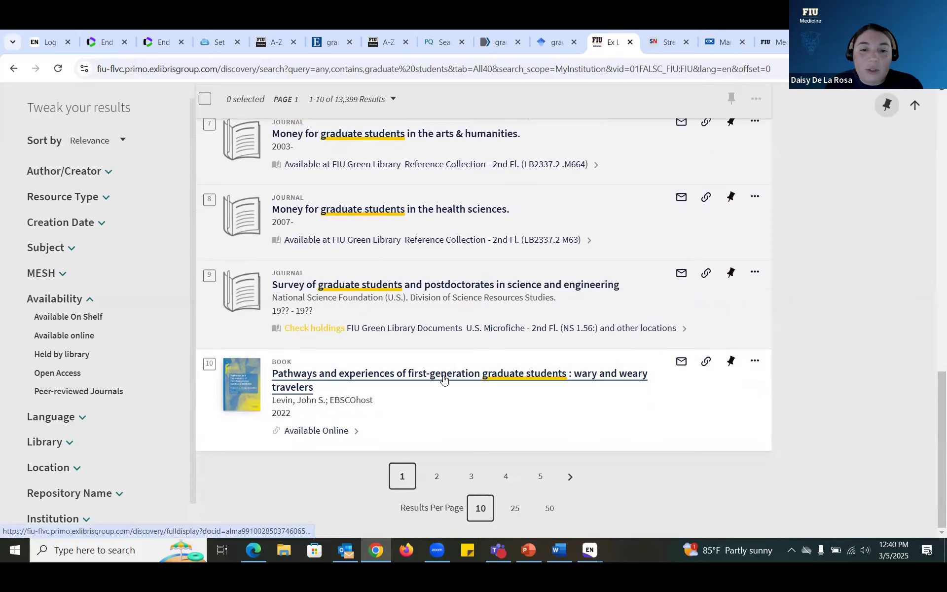
left_click(444, 379)
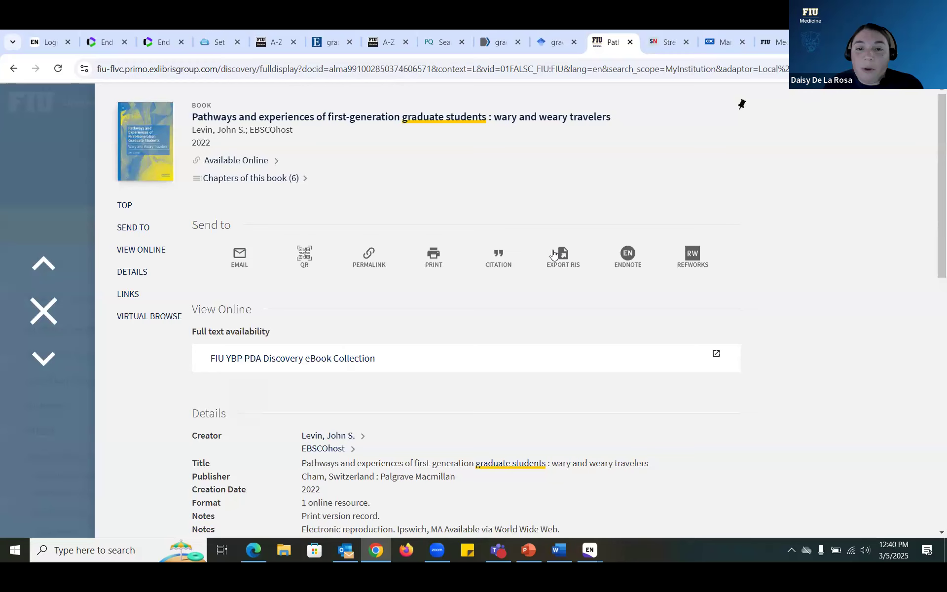
Step: Export the Primo book record as an RIS file and import it into the EndNote workshop library
left_click(562, 256)
left_click(621, 254)
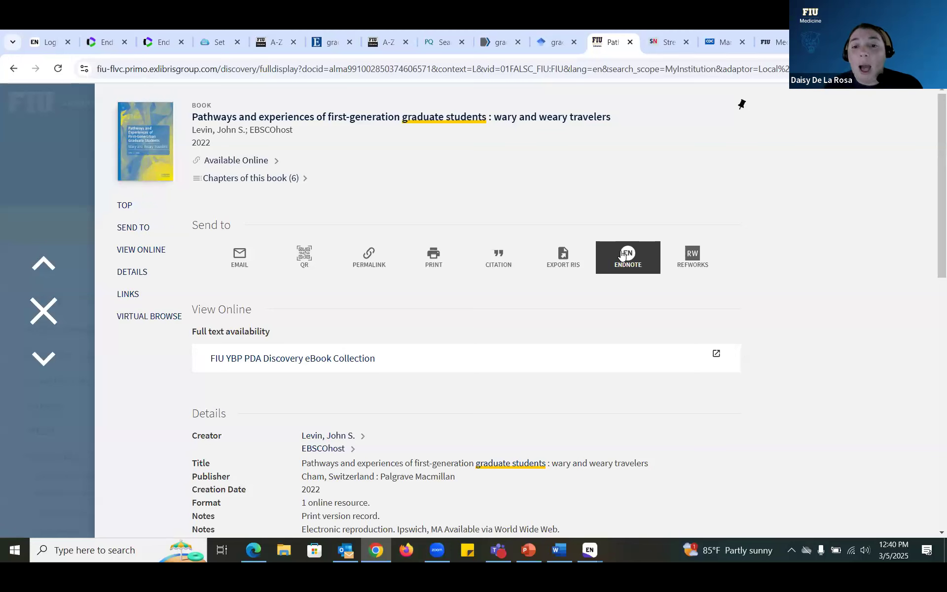
left_click(554, 263)
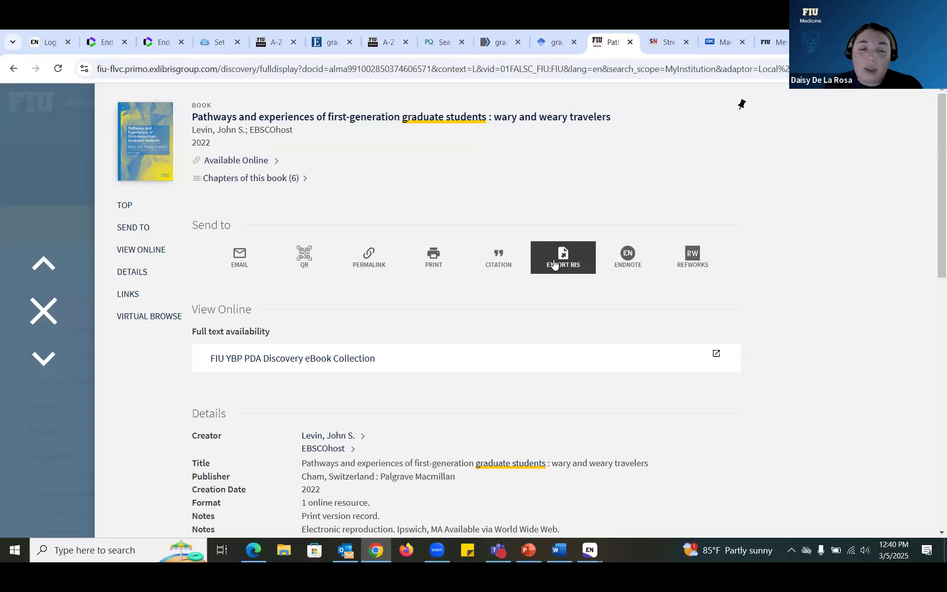
left_click(554, 263)
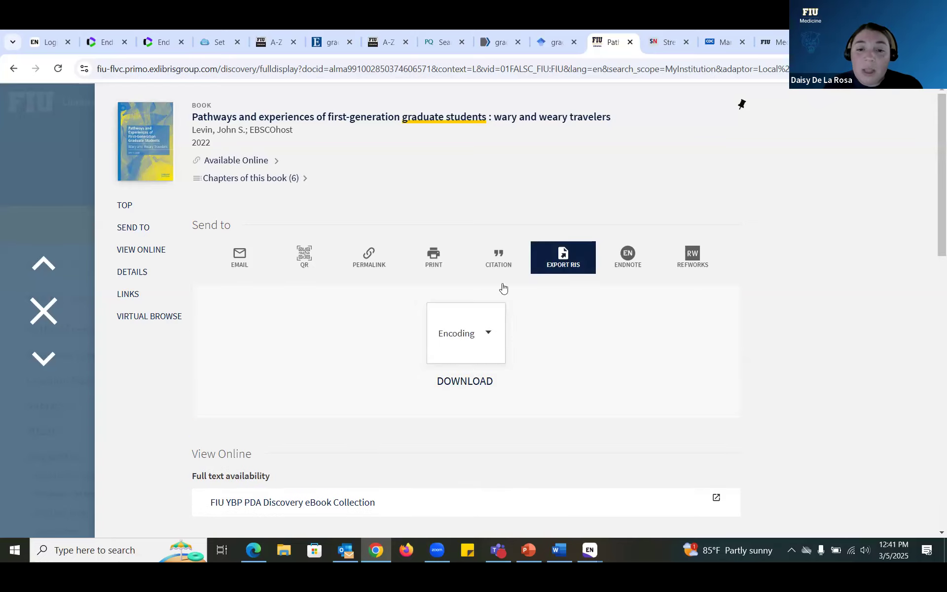
left_click(482, 385)
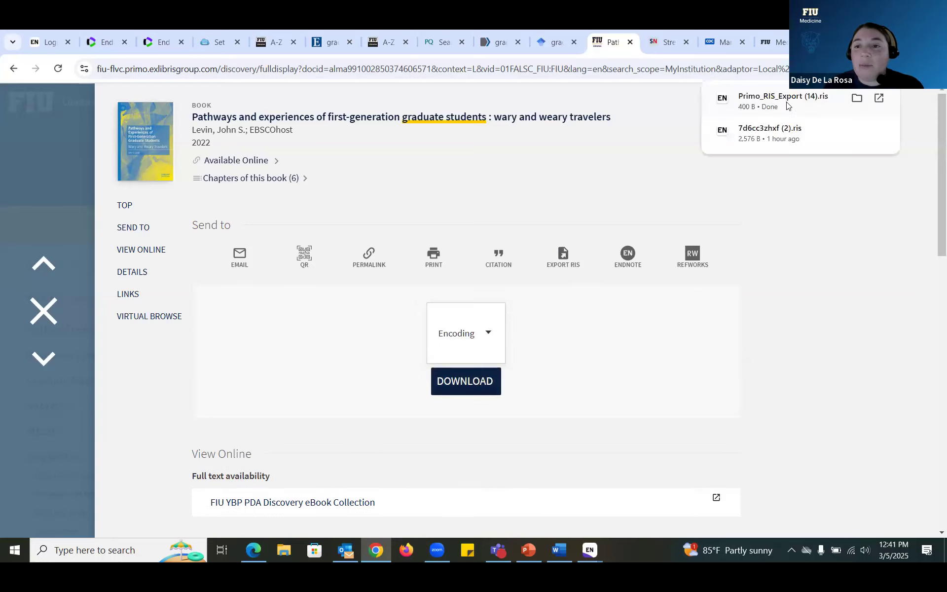
left_click(803, 102)
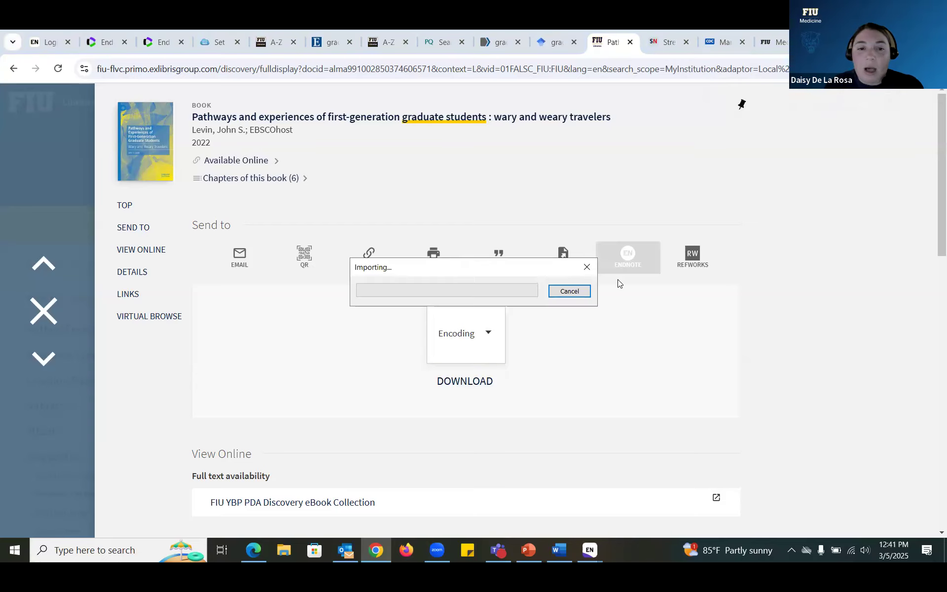
mouse_move(593, 559)
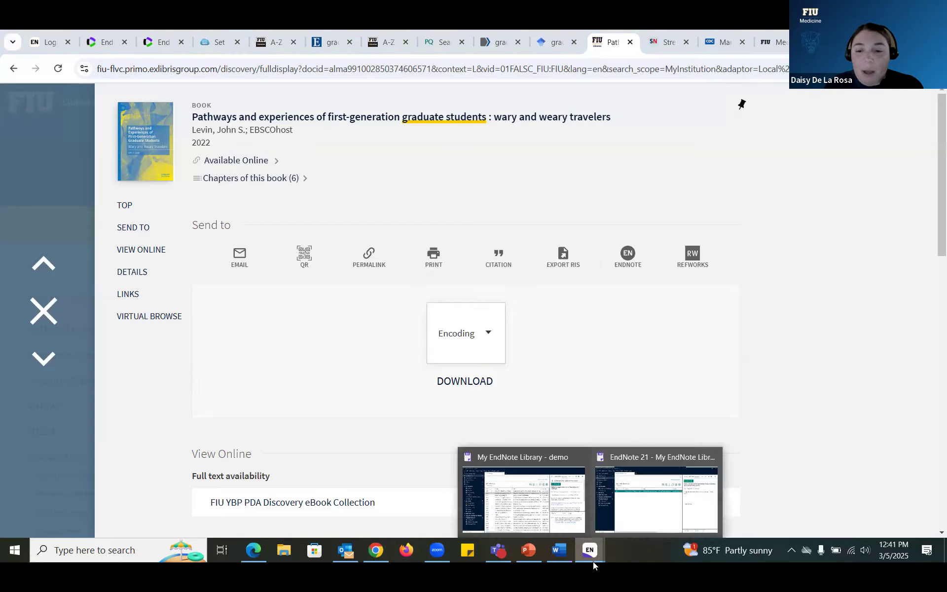
left_click(656, 488)
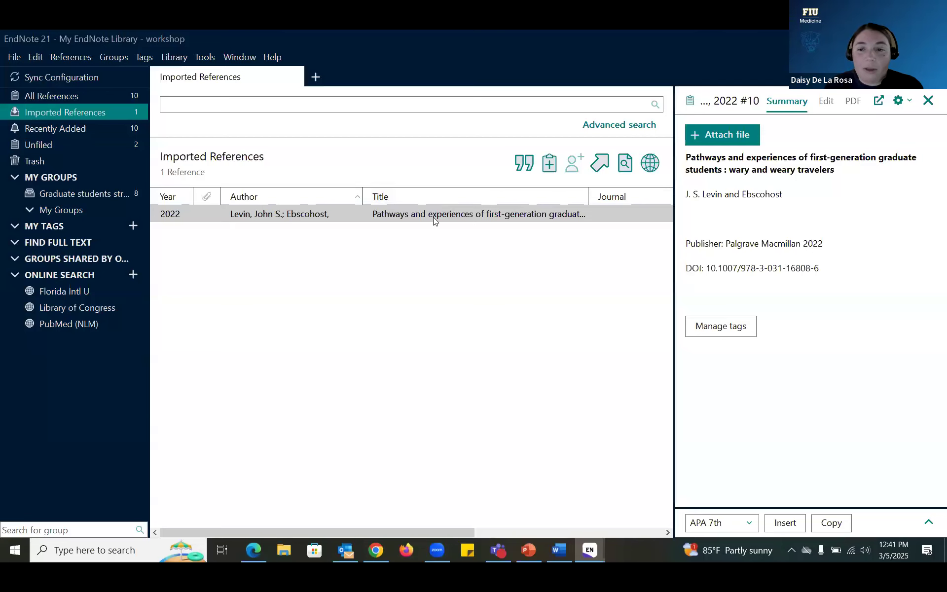
Step: Select the imported book reference, then go to the Springer 'Stress and Burnout Among Graduate Students' page
left_click(435, 217)
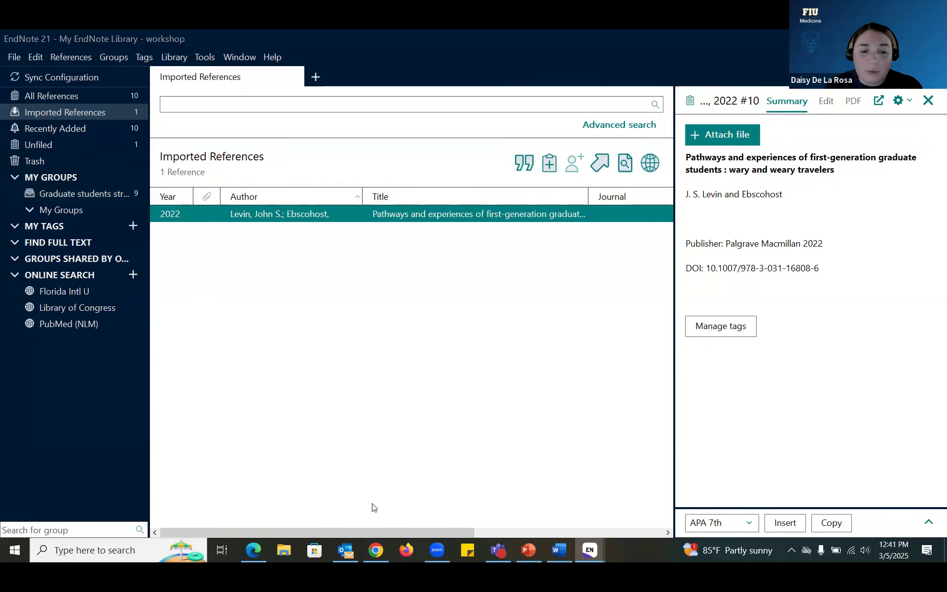
left_click(376, 550)
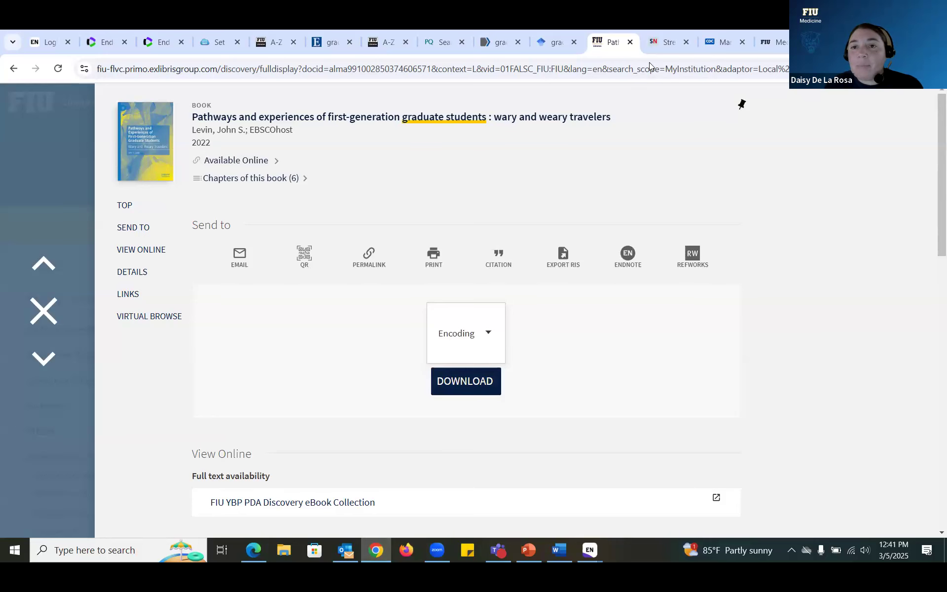
left_click(658, 43)
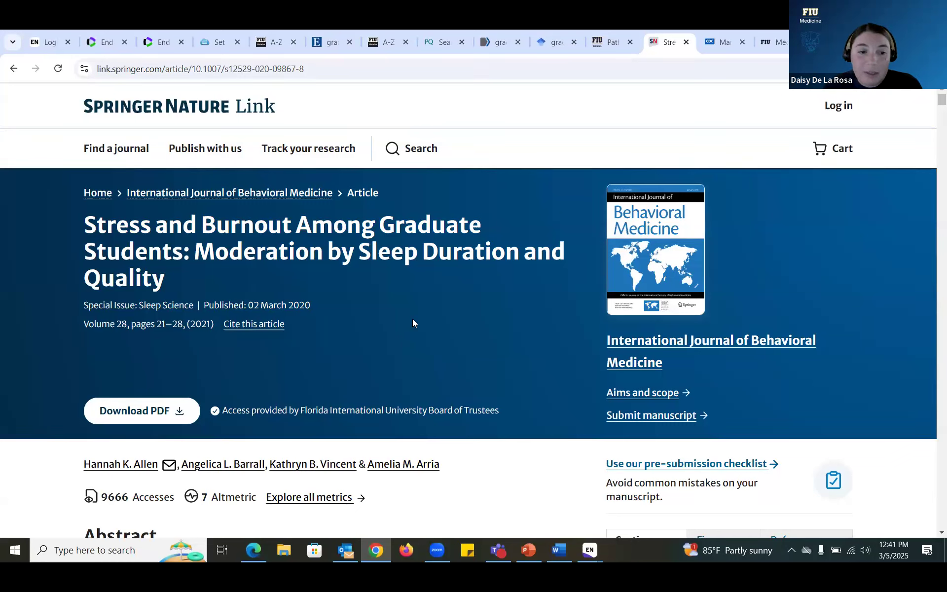
Step: Download the Springer 'Stress and Burnout' article's citation as an RIS file and import it into EndNote
scroll(412, 319, "down", 1)
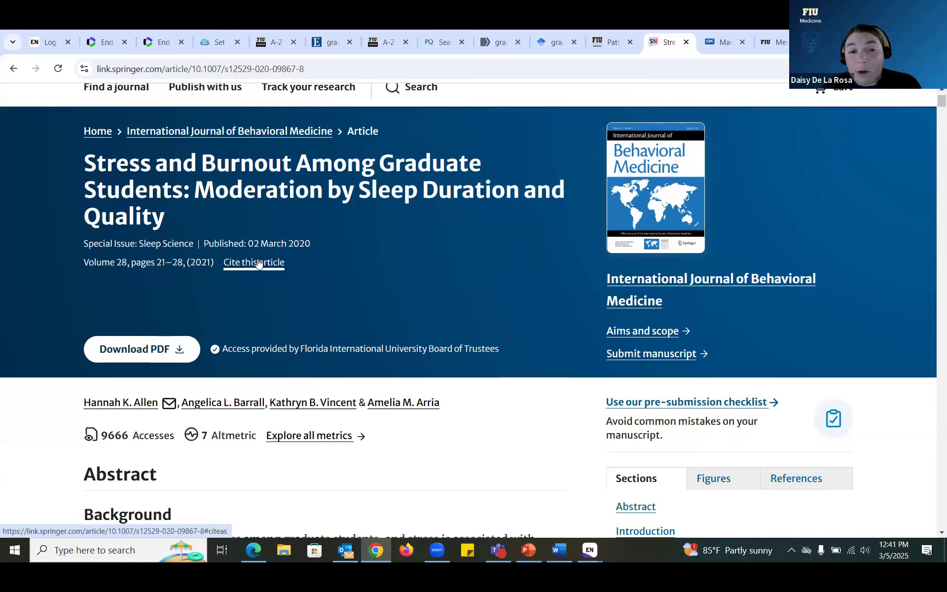
left_click(258, 263)
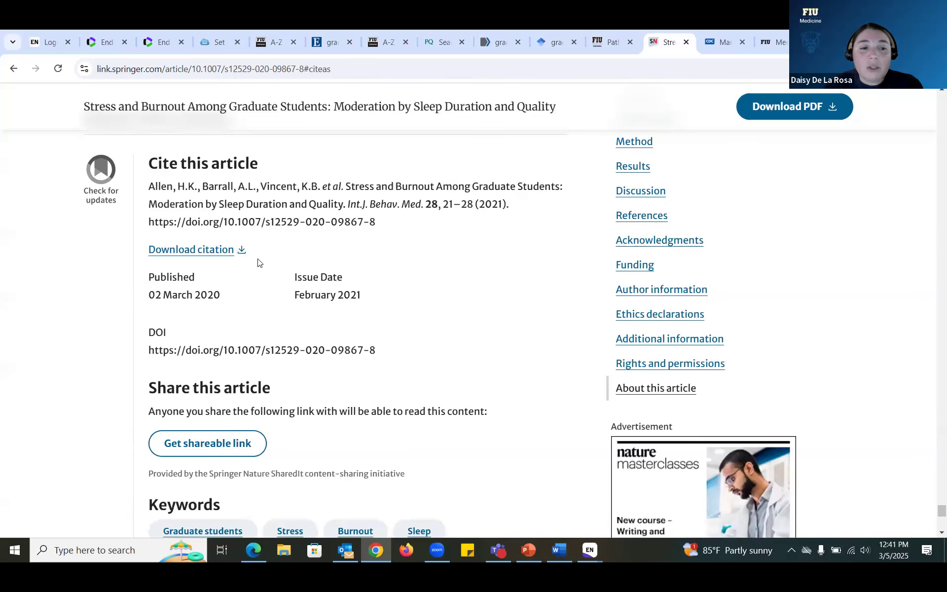
left_click(209, 253)
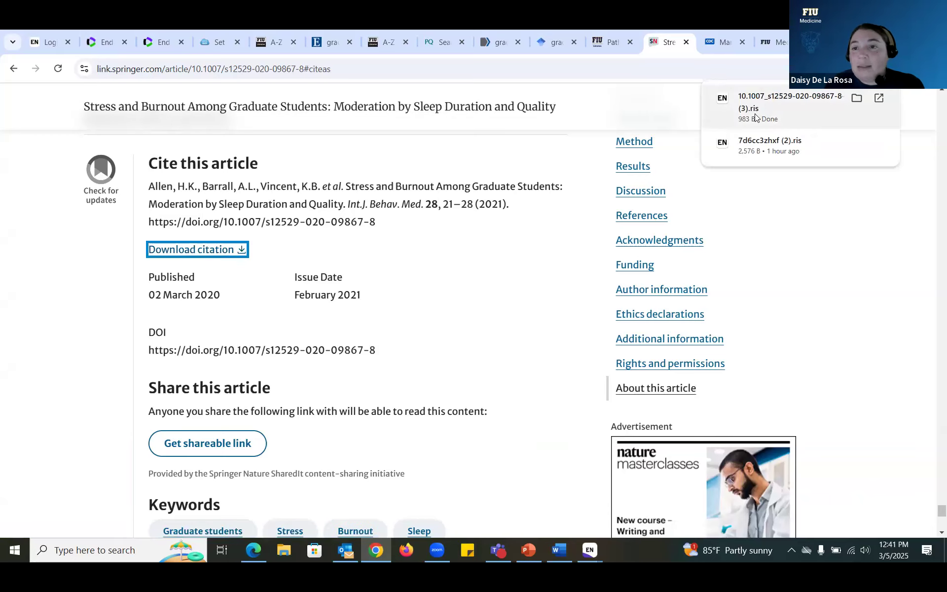
left_click(755, 117)
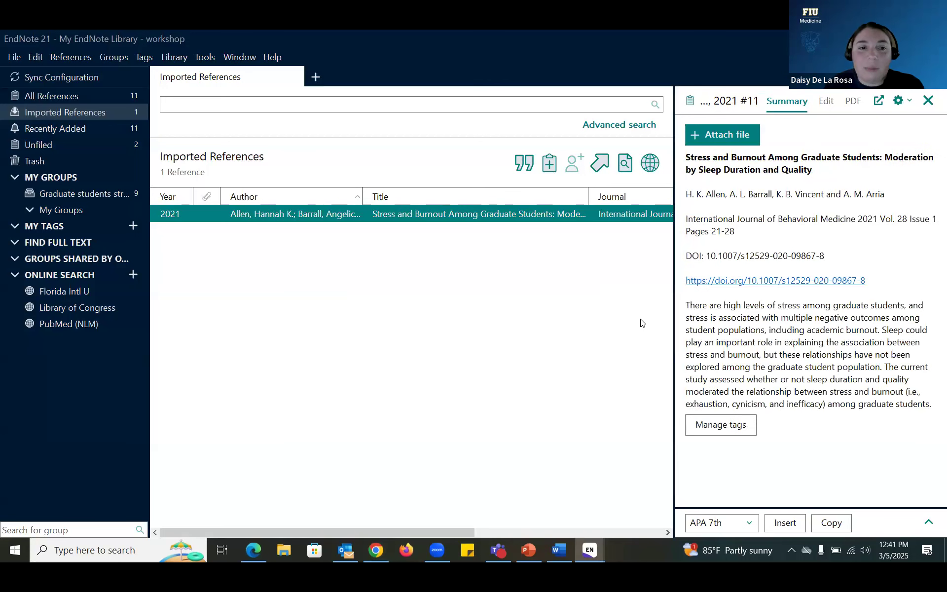
Step: Add the Springer 'Stress and Burnout' reference to the Graduate students stress group, now 10 references
left_click_drag(357, 215, 113, 197)
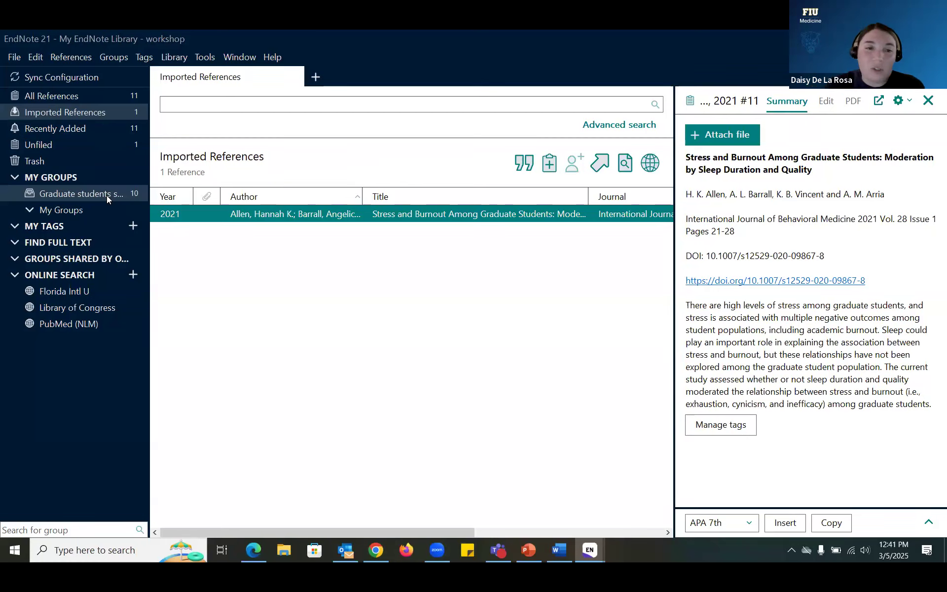
left_click(375, 549)
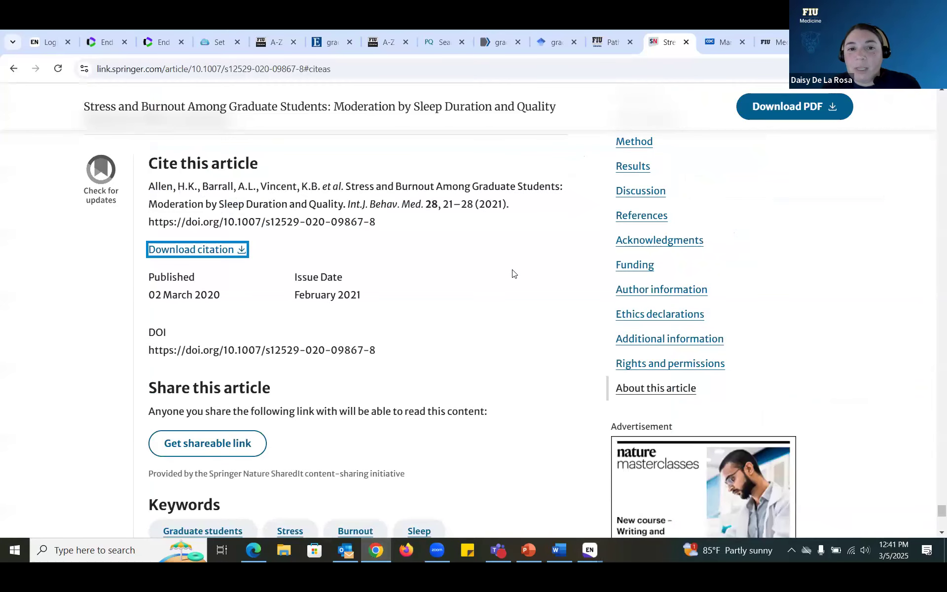
scroll(513, 274, "up", 10)
scroll(513, 273, "up", 15)
left_click_drag(935, 475, 926, 99)
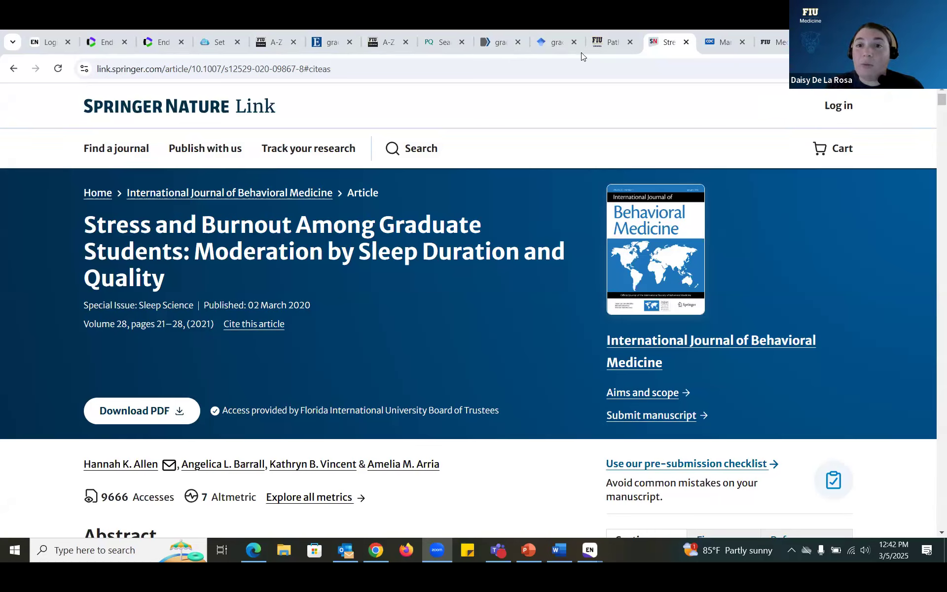
Step: Close the Primo book record and return to the top of the 'graduate students' results
left_click(598, 47)
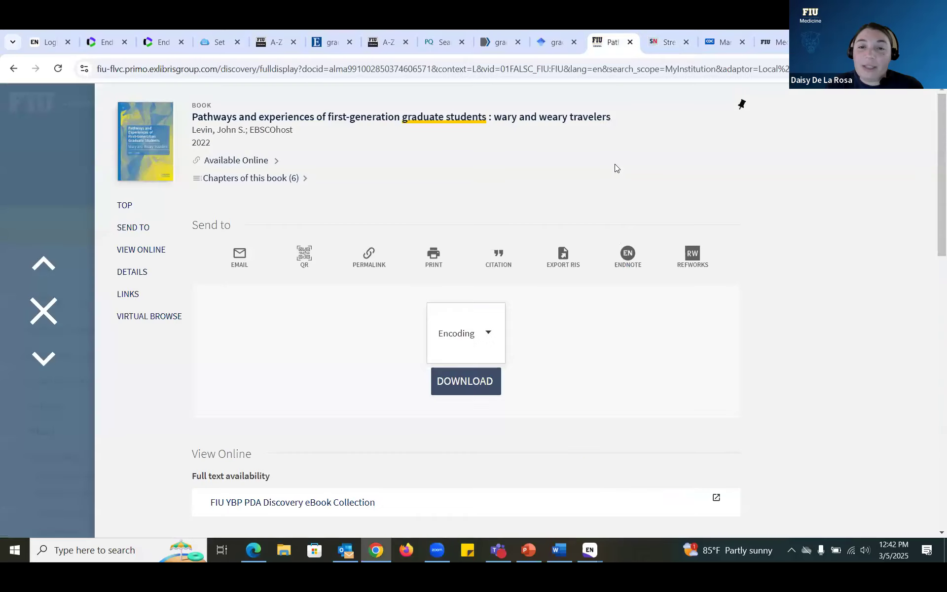
left_click(53, 316)
scroll(368, 244, "up", 5)
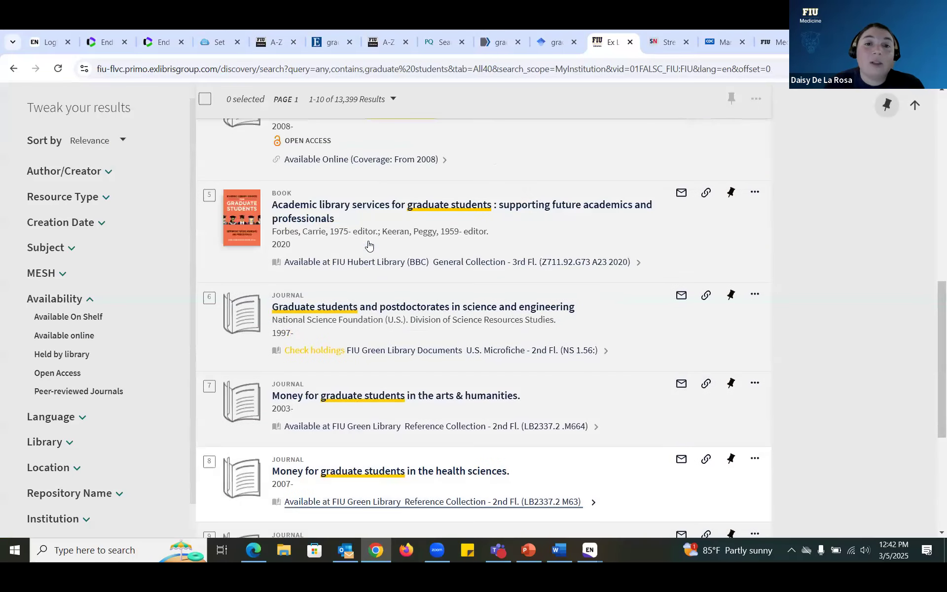
scroll(369, 245, "up", 1)
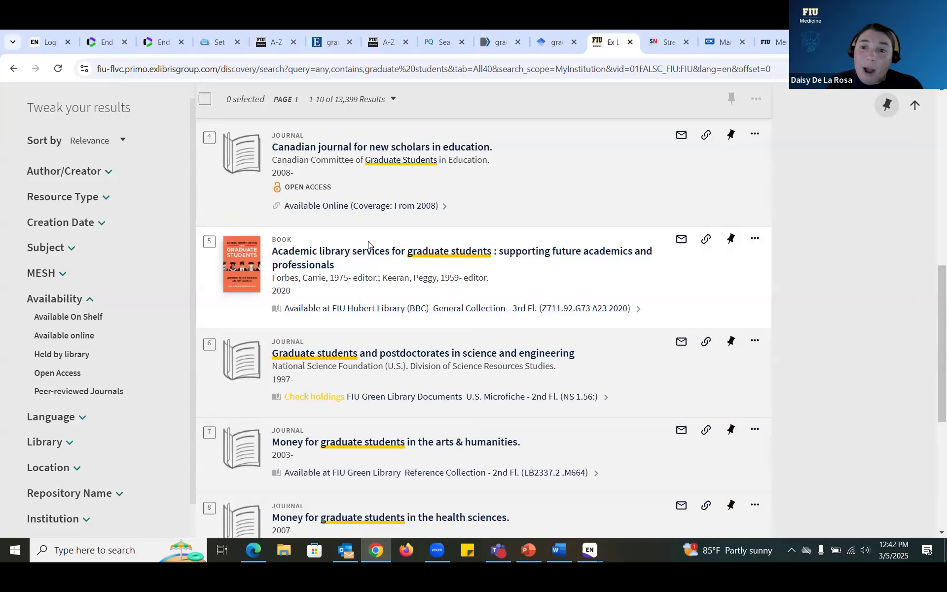
scroll(368, 241, "up", 10)
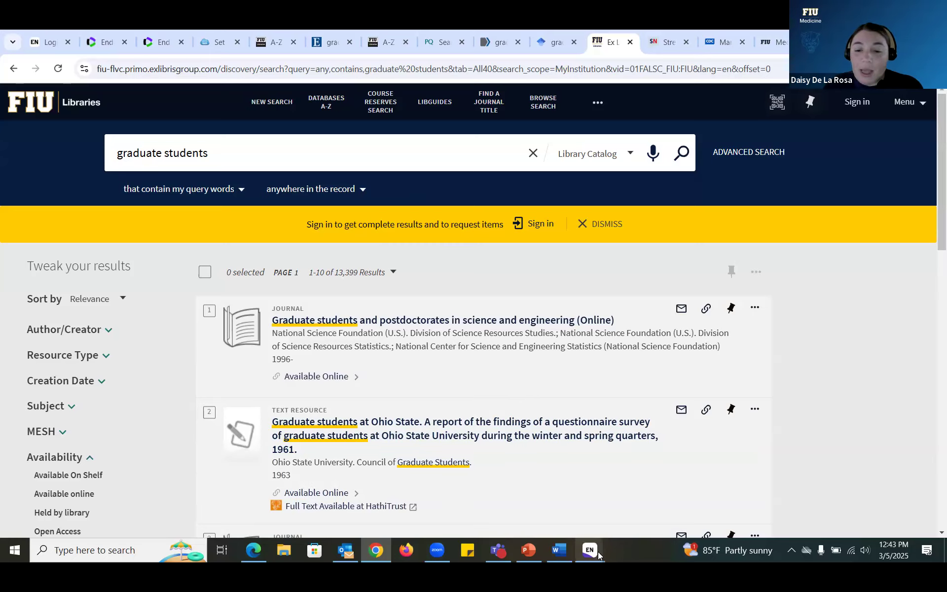
Step: Bring the EndNote Imported References list back and clear the reference selection
mouse_move(589, 550)
left_click(629, 527)
left_click(378, 341)
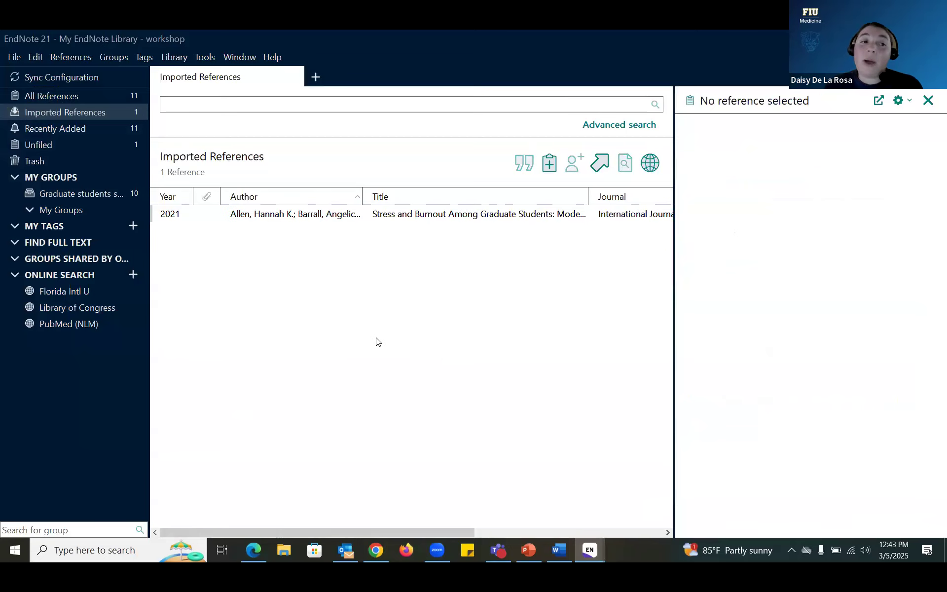
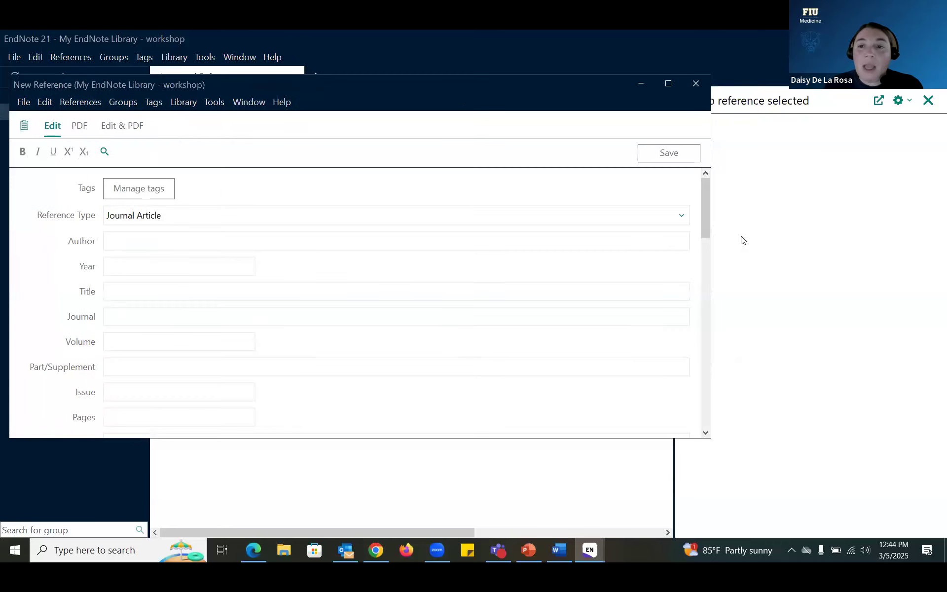
Step: Narrow the blank New Reference window and snap Chrome's CDC Managing Stress page to the right half
left_click_drag(712, 237, 448, 253)
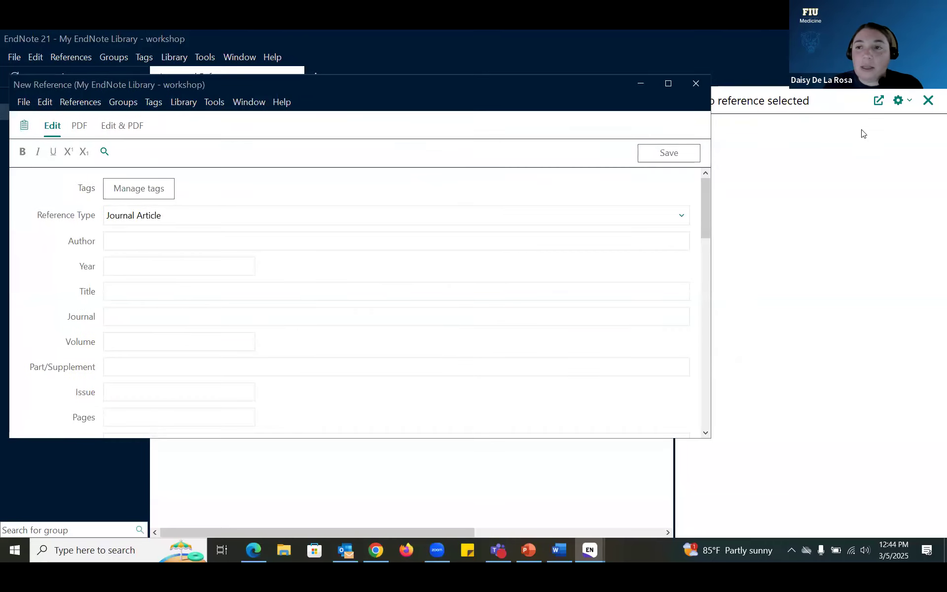
left_click(376, 550)
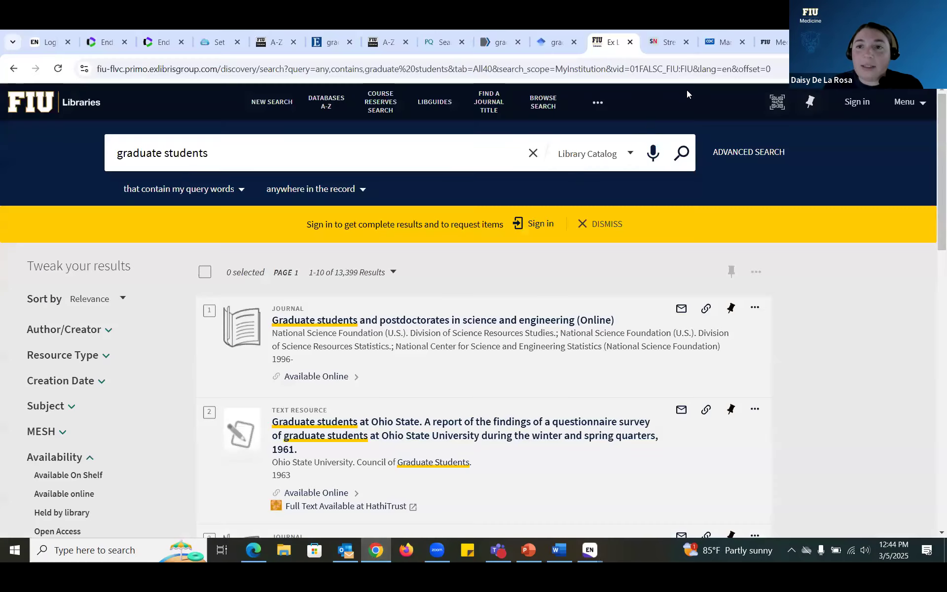
left_click(724, 42)
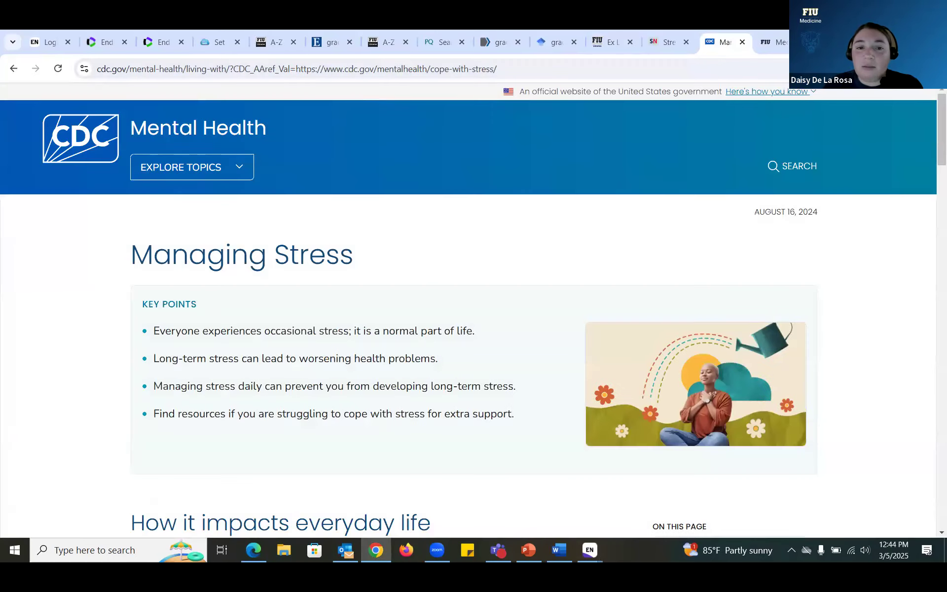
key("super+Right")
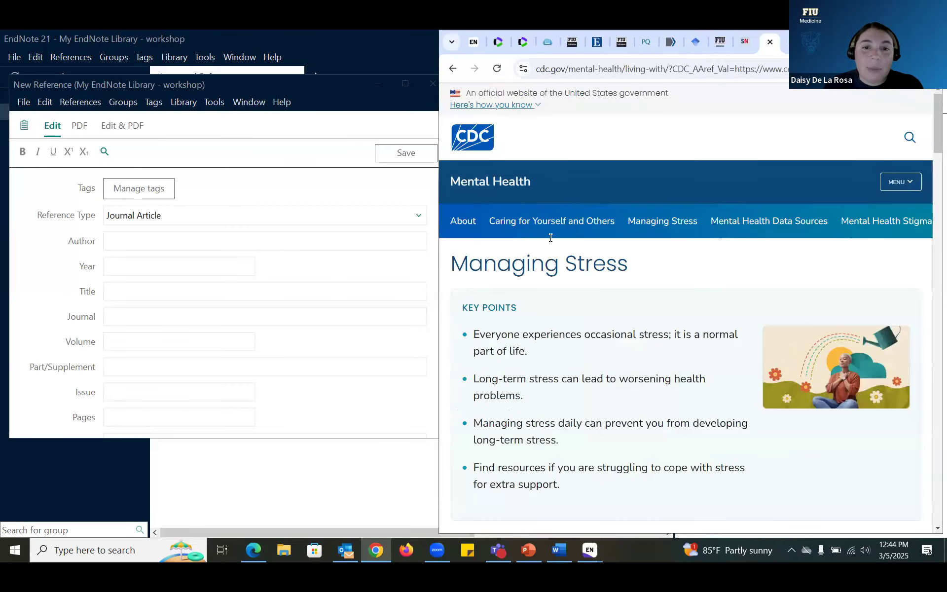
left_click(419, 218)
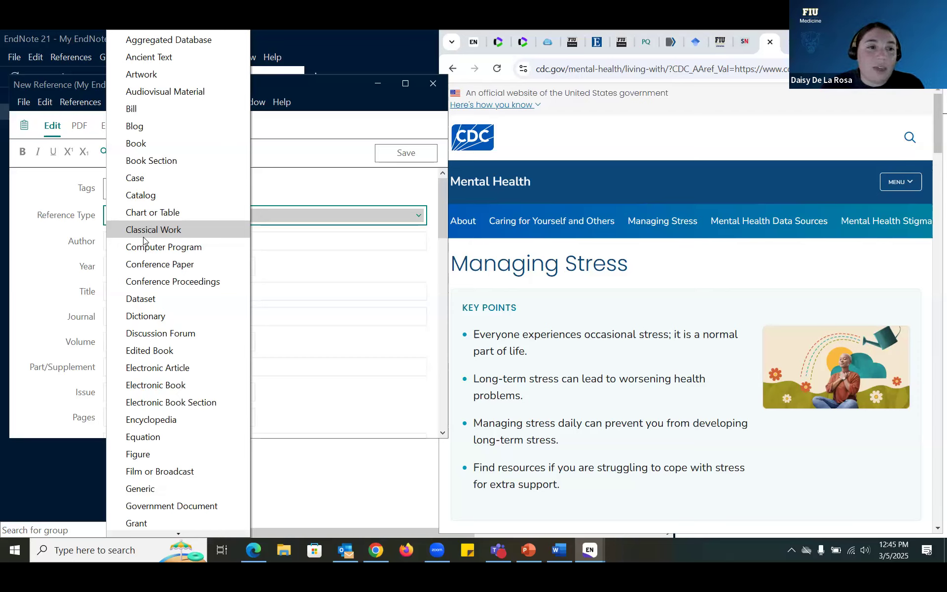
Step: Try the Artwork and Newspaper Article reference types, then settle on Web Page
left_click(151, 78)
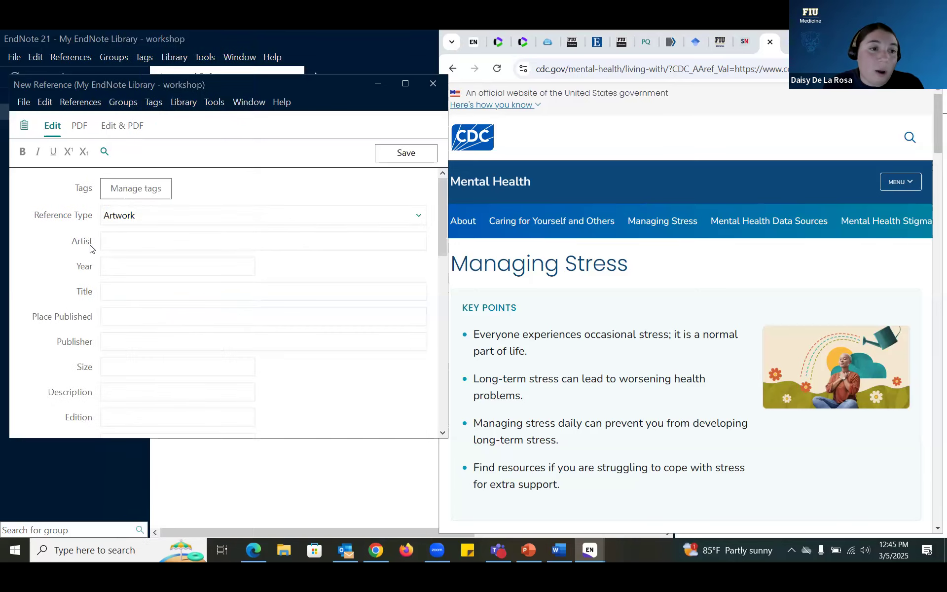
left_click(148, 218)
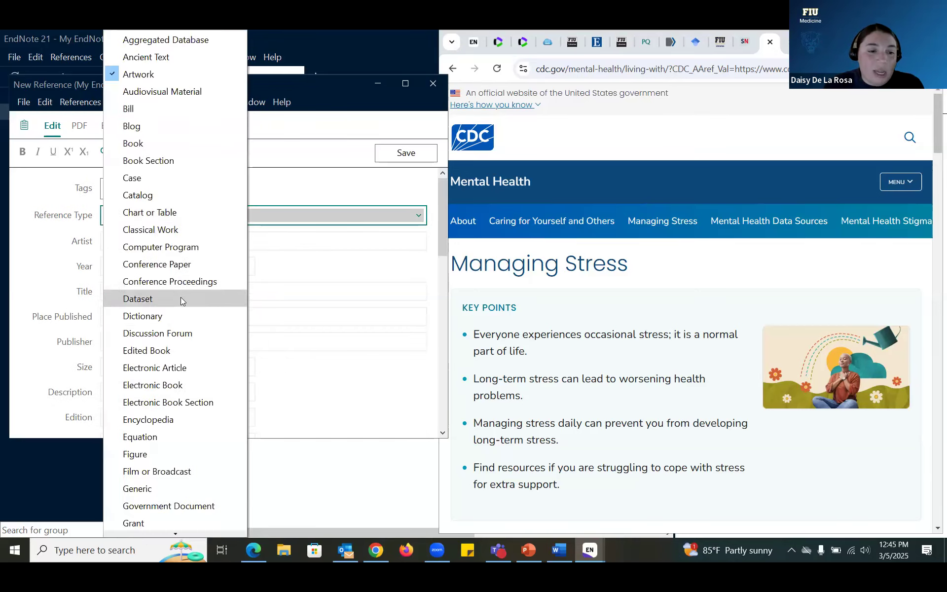
scroll(181, 299, "down", 4)
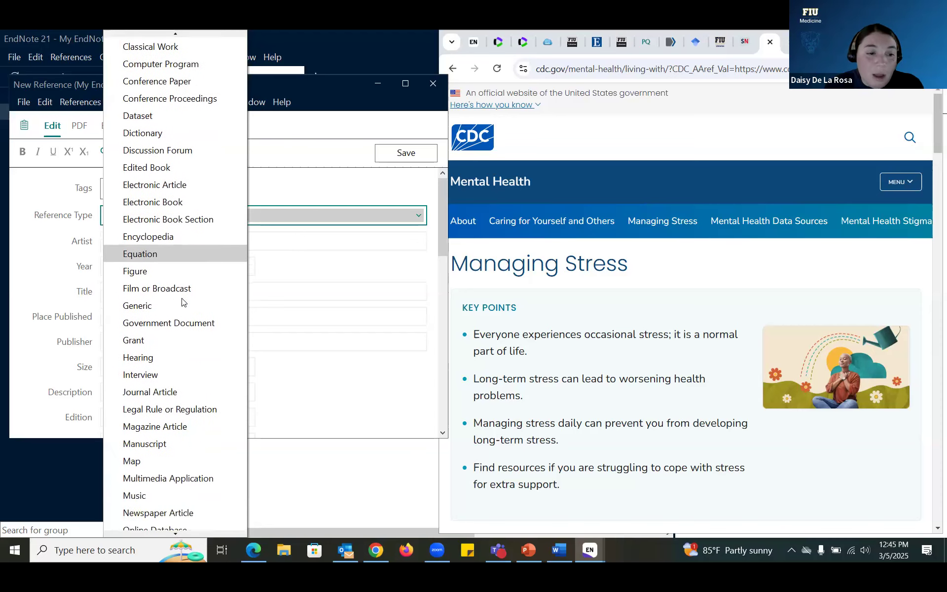
scroll(182, 302, "down", 1)
left_click(189, 464)
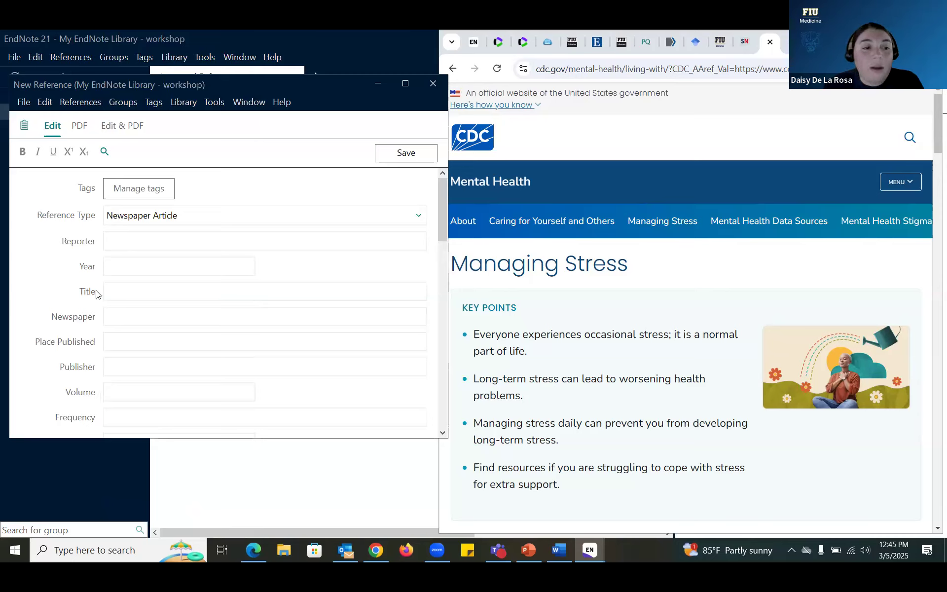
left_click(153, 216)
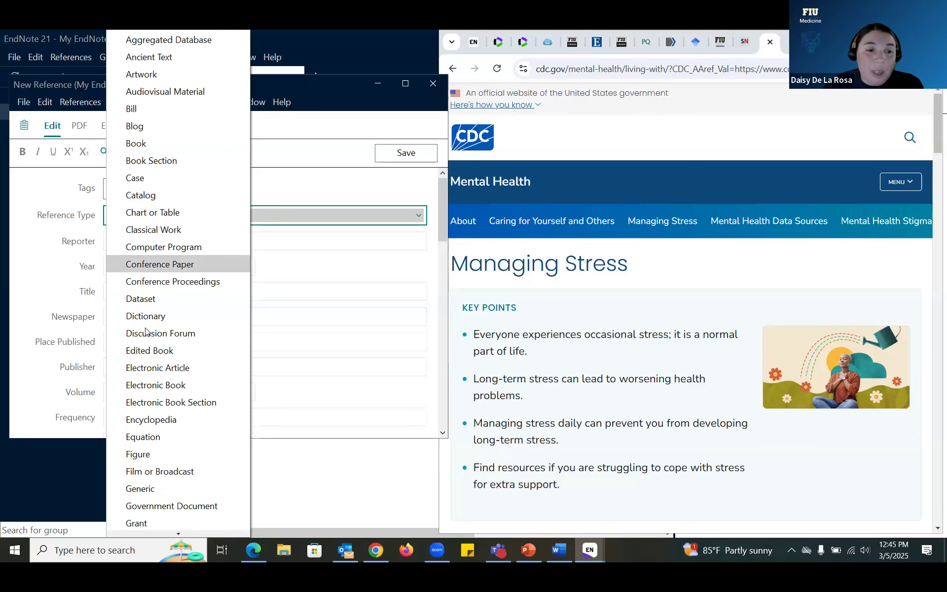
scroll(148, 334, "down", 4)
scroll(153, 339, "down", 5)
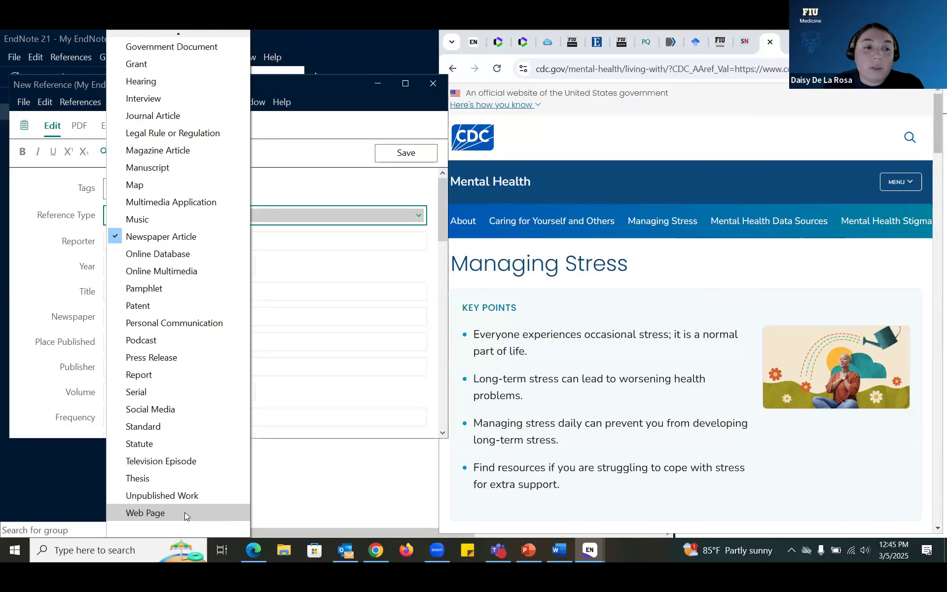
left_click(184, 512)
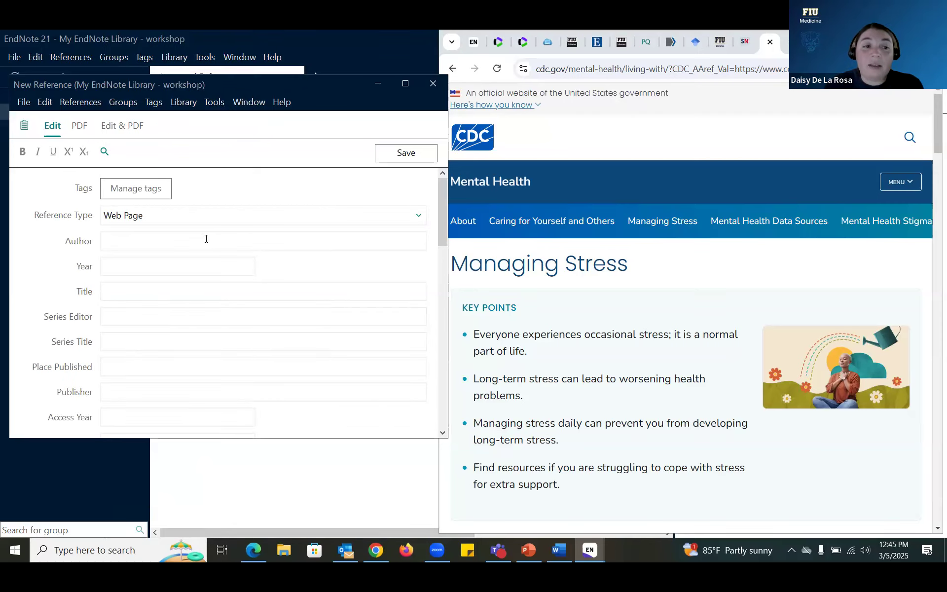
Step: Enter 'Centers for Disease Control and Prevention,' as the author, fixing the misspelled ending
left_click(206, 239)
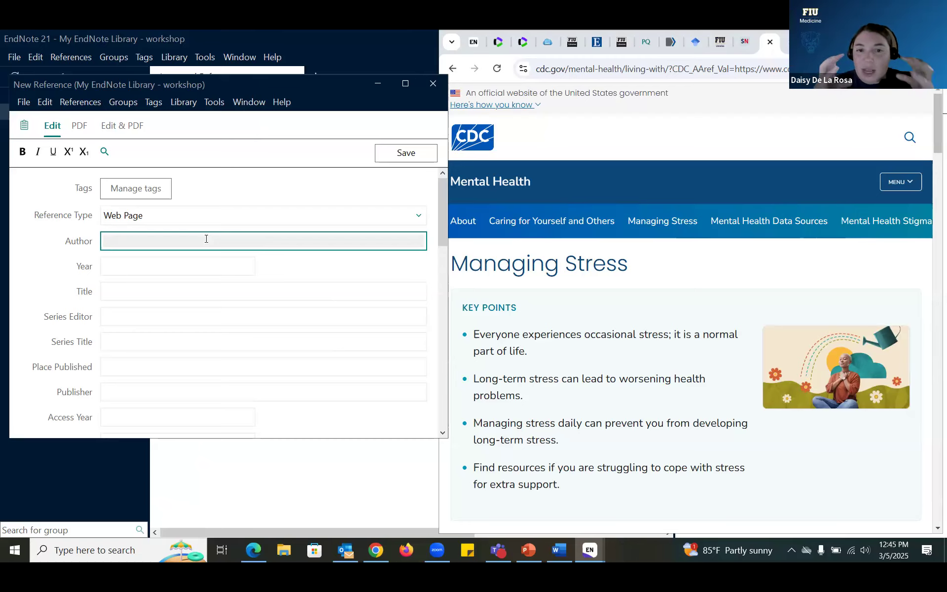
type("Ce")
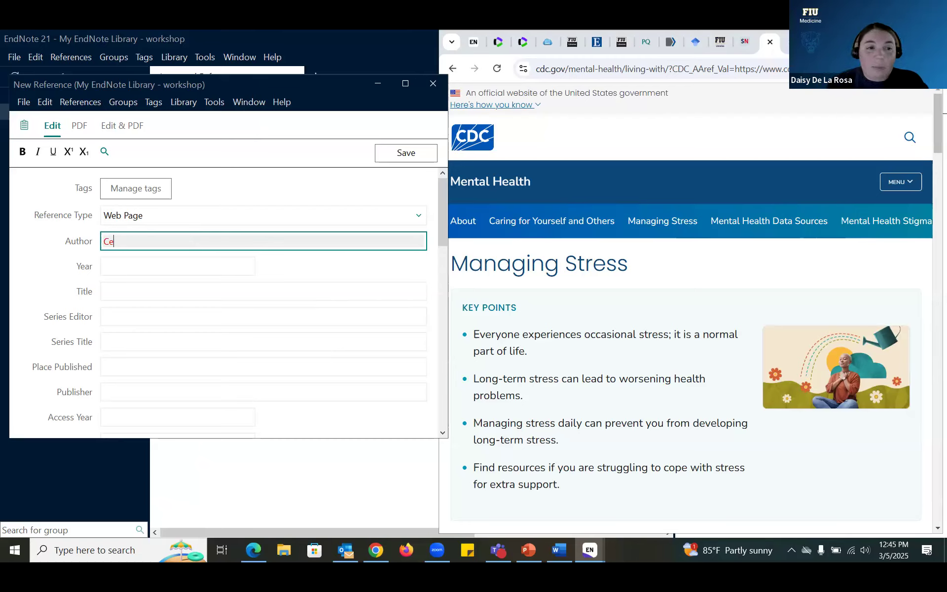
type("nters fo")
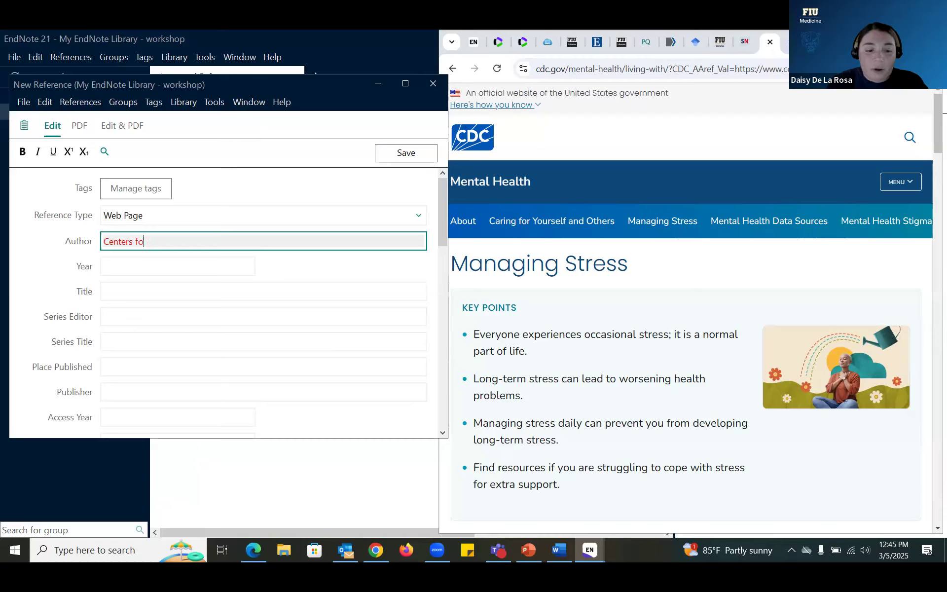
type("r Dise")
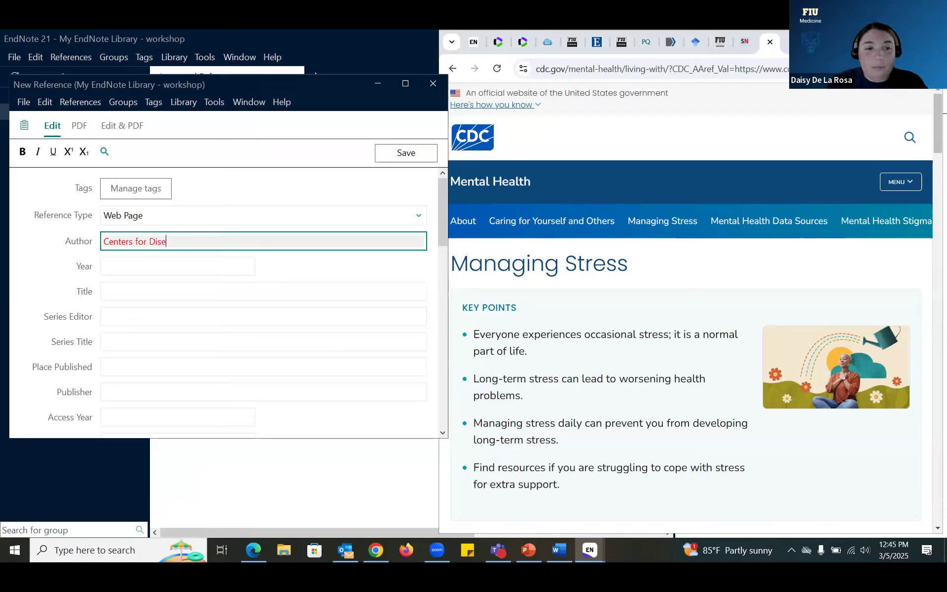
type("ase Contro")
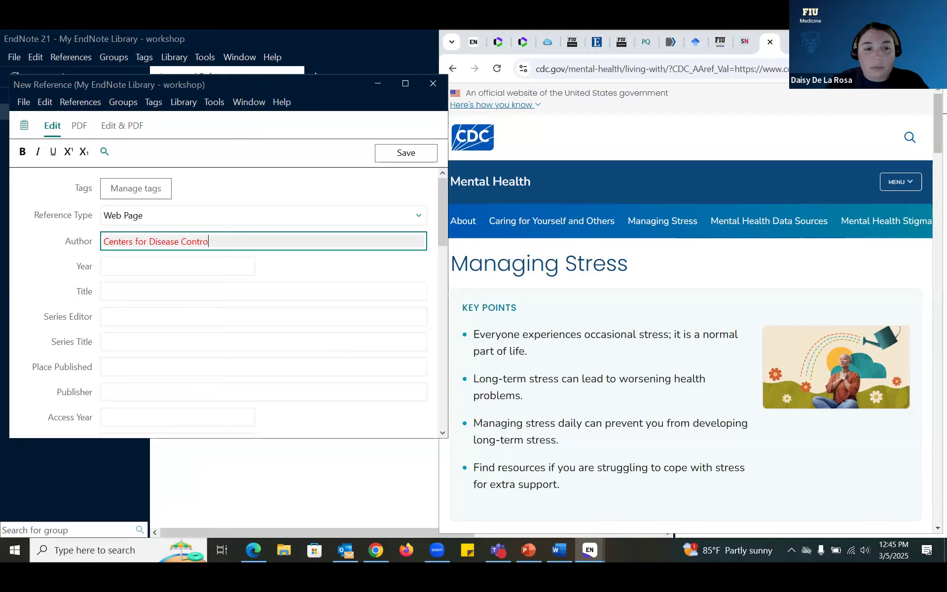
type("l and Preventoion")
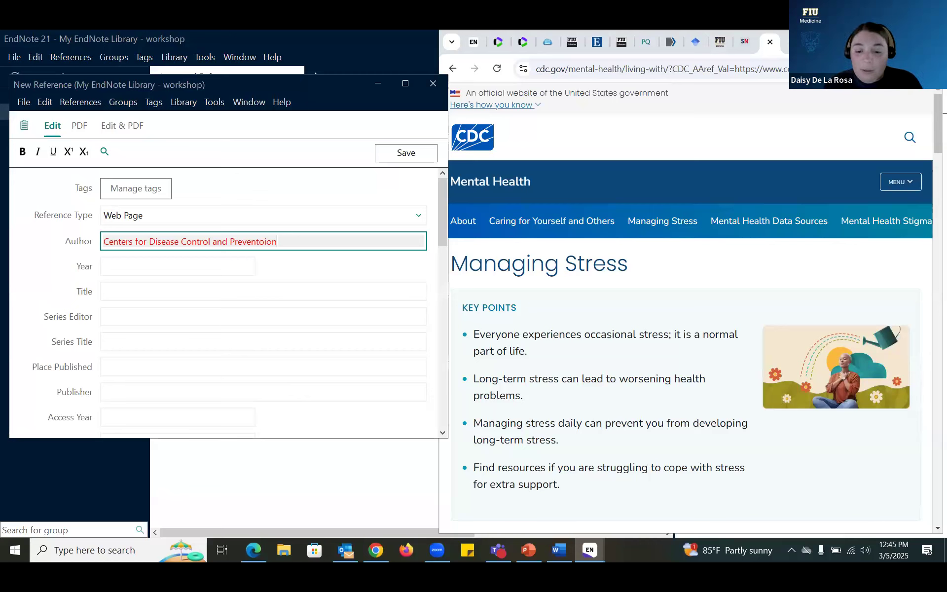
key("BackSpace")
key("BackSpace")
key("BackSpace")
key("BackSpace")
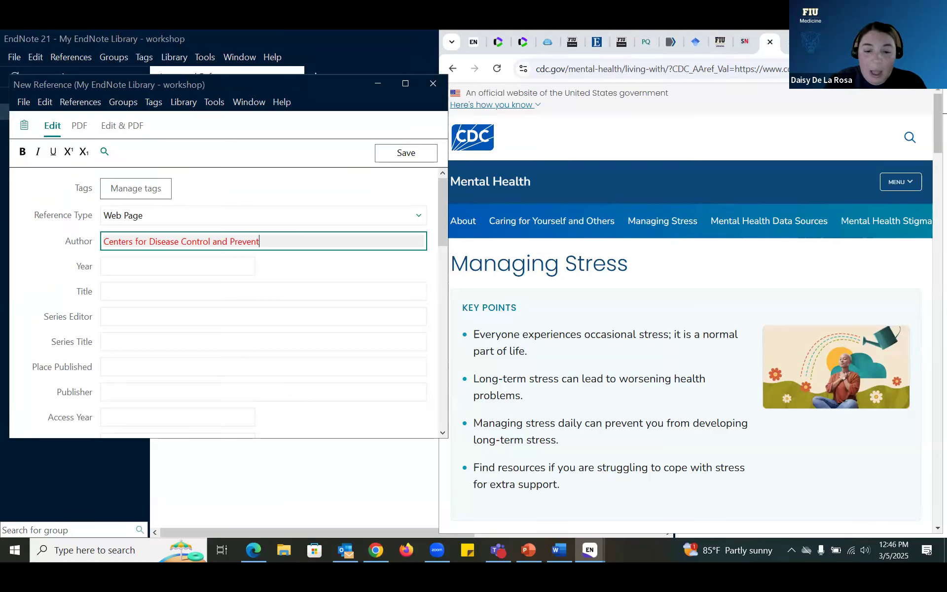
type("ion,")
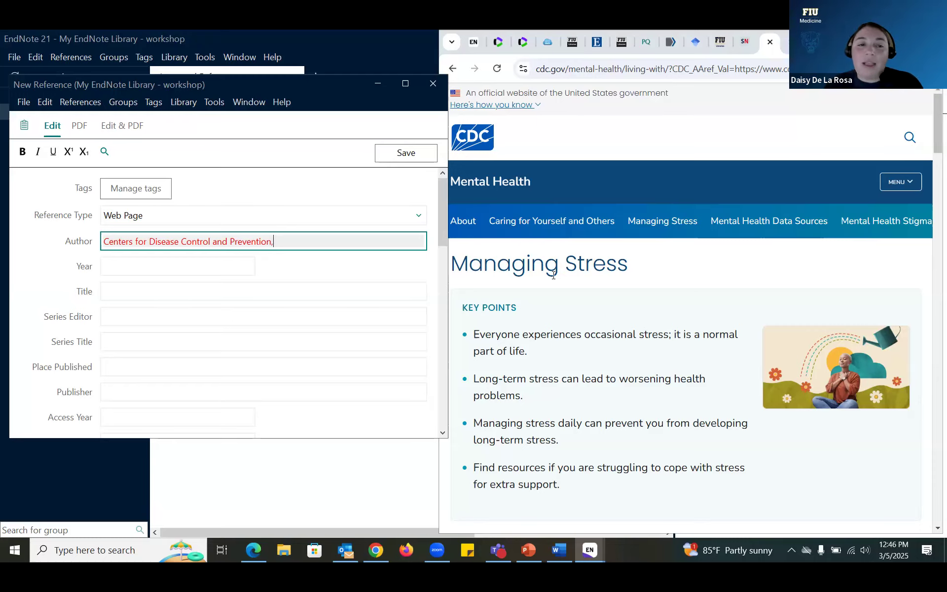
left_click(899, 41)
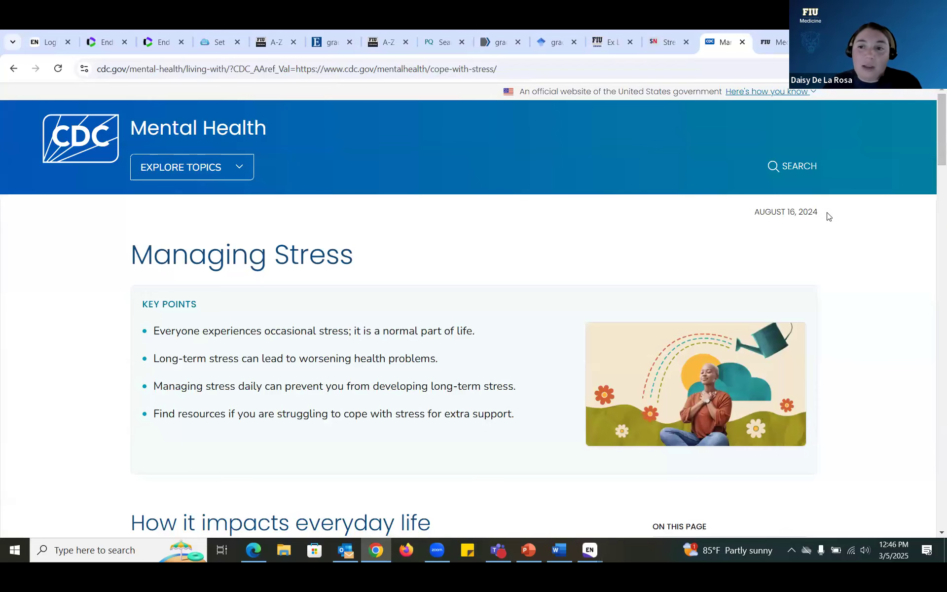
left_click(898, 40)
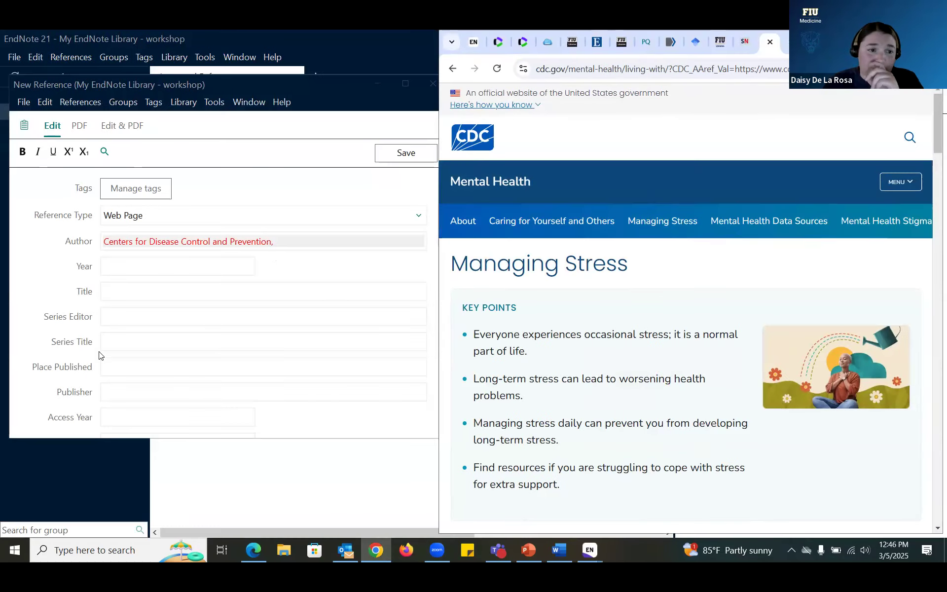
left_click(145, 261)
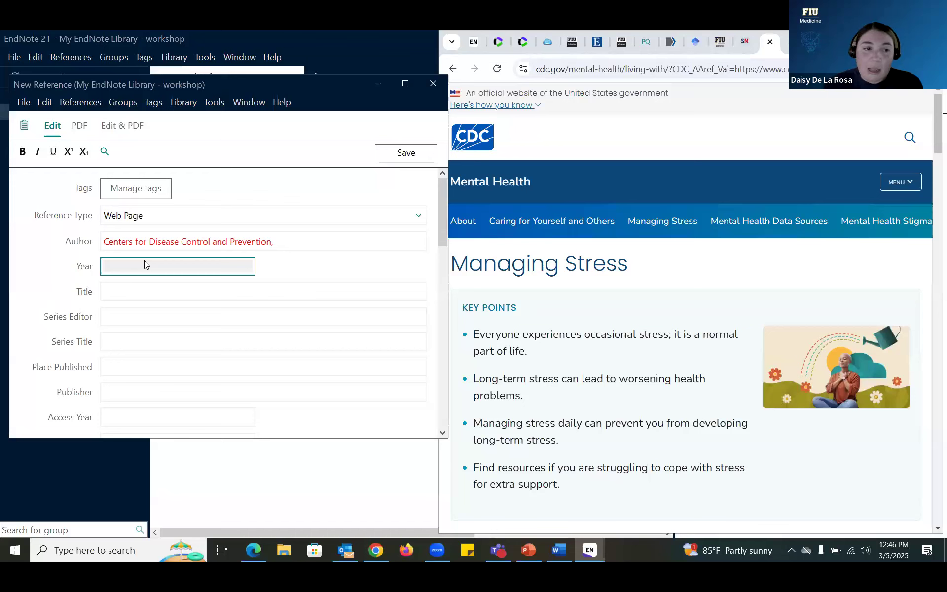
Step: Fill in year 2024, title 'Managing Stress' and access date 'Macrh 5, 2025'
type("2024")
left_click(140, 291)
type("Managing Stress")
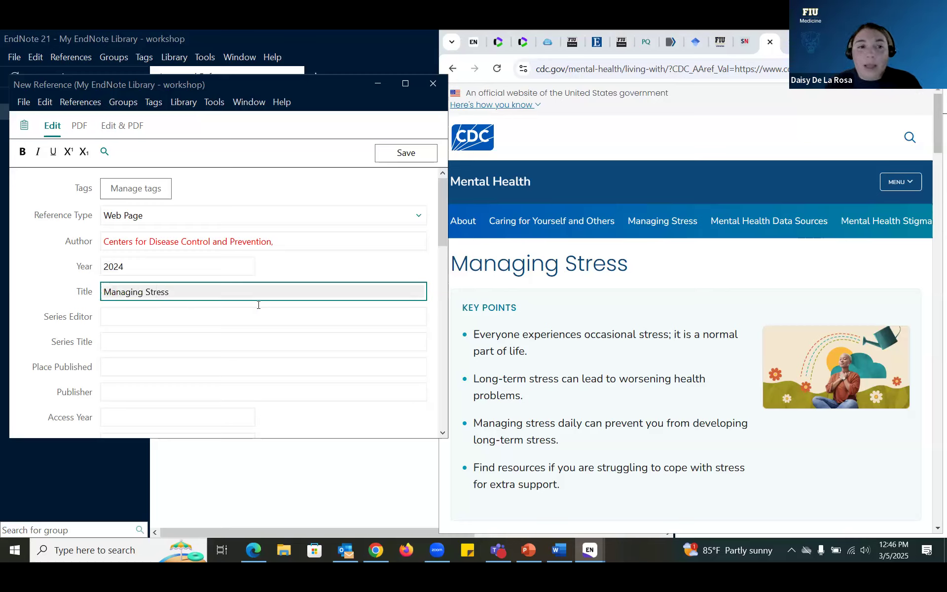
scroll(268, 292, "down", 1)
scroll(95, 295, "down", 1)
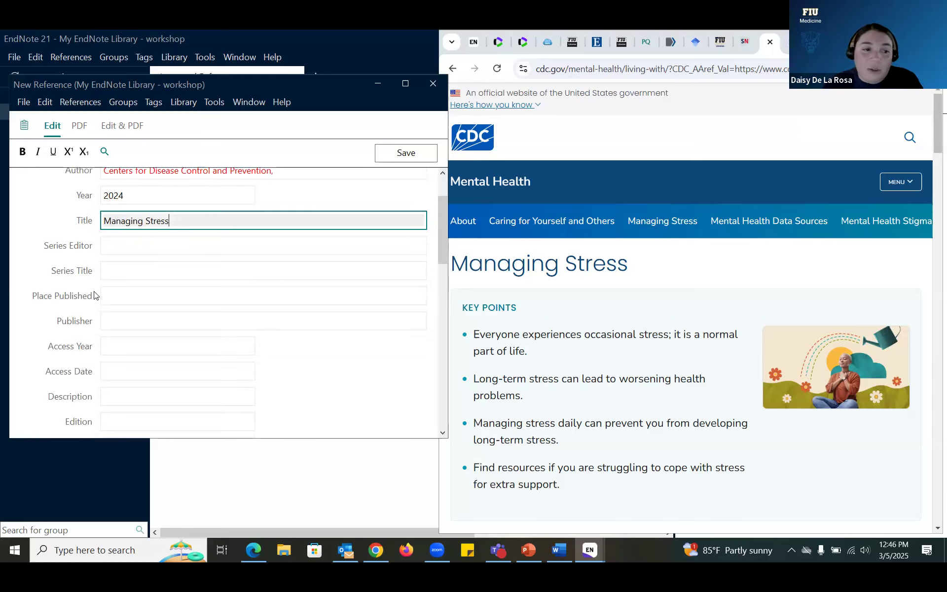
scroll(95, 295, "down", 1)
left_click(127, 318)
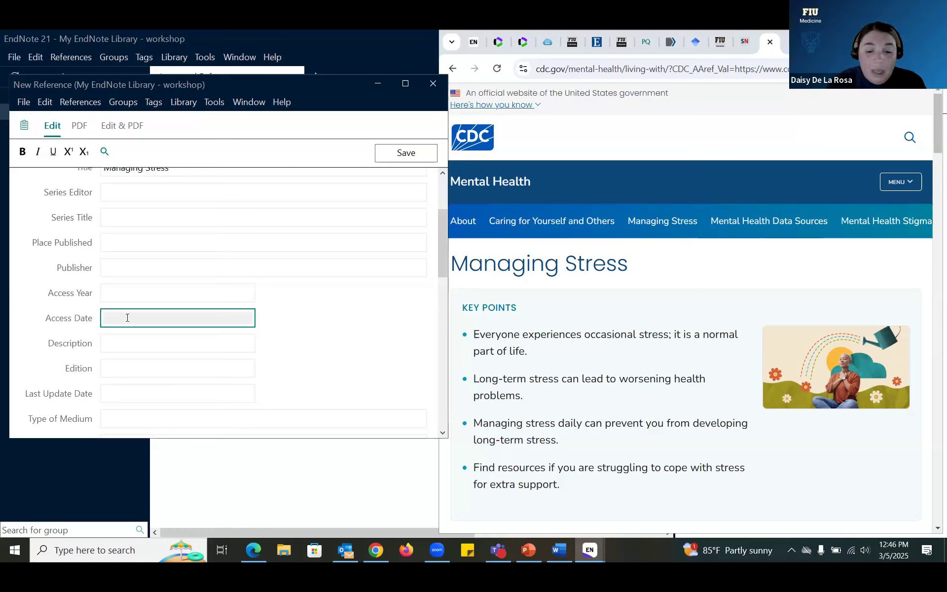
type("Macrh 5, 2025")
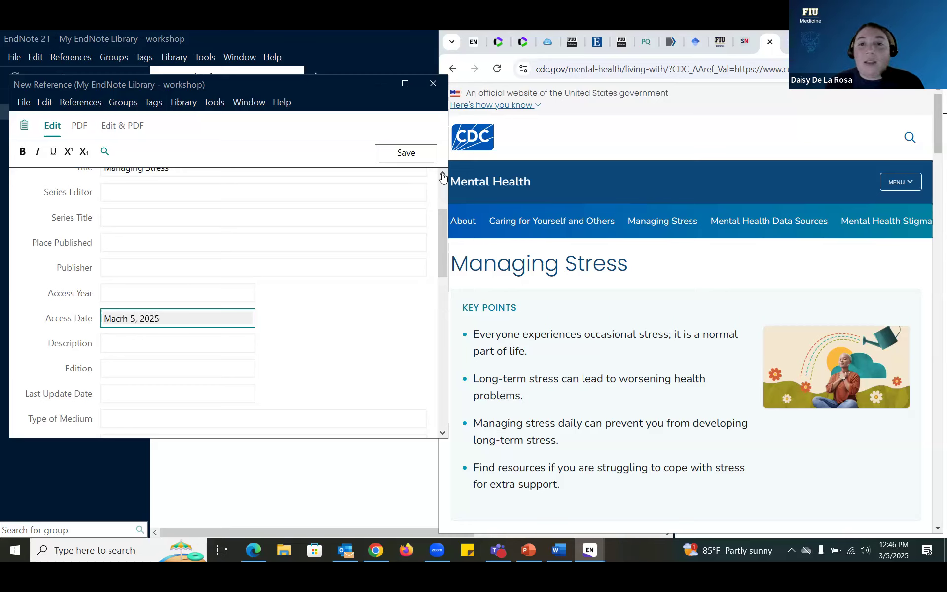
Step: Paste the CDC page address into the URL field and save the reference
left_click(597, 70)
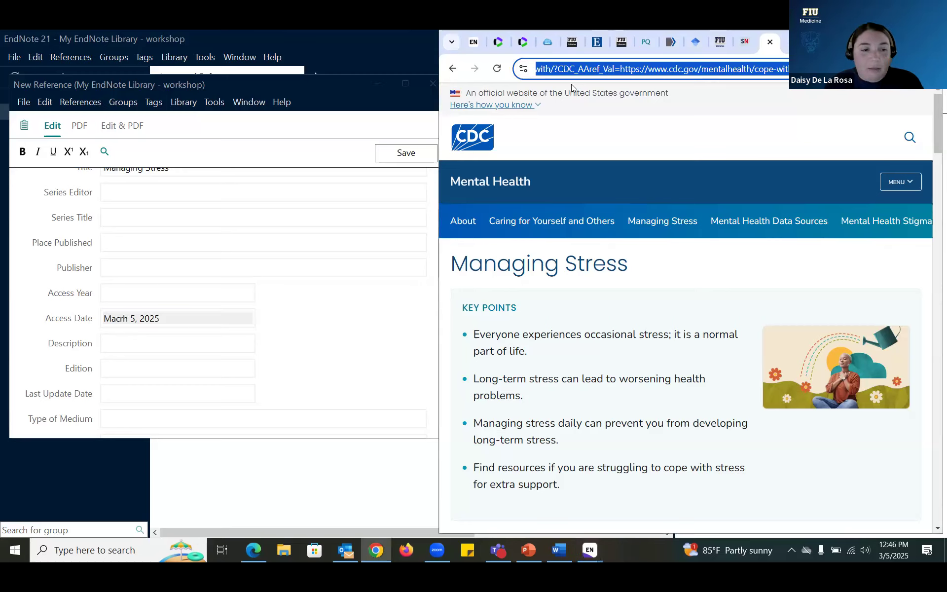
scroll(200, 298, "down", 7)
scroll(200, 299, "down", 3)
left_click(167, 346)
left_click(171, 337)
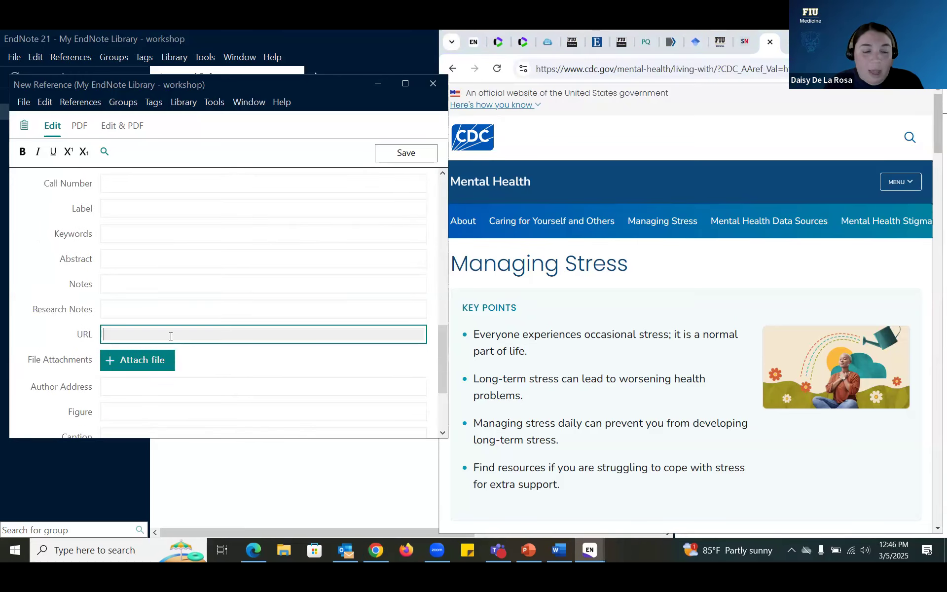
type("https://www.cdc.gov/mental-health/living-with/?CDC_AAref_Val=https://www.cdc.gov/mentalhealth/cope-with-stress/")
left_click(407, 153)
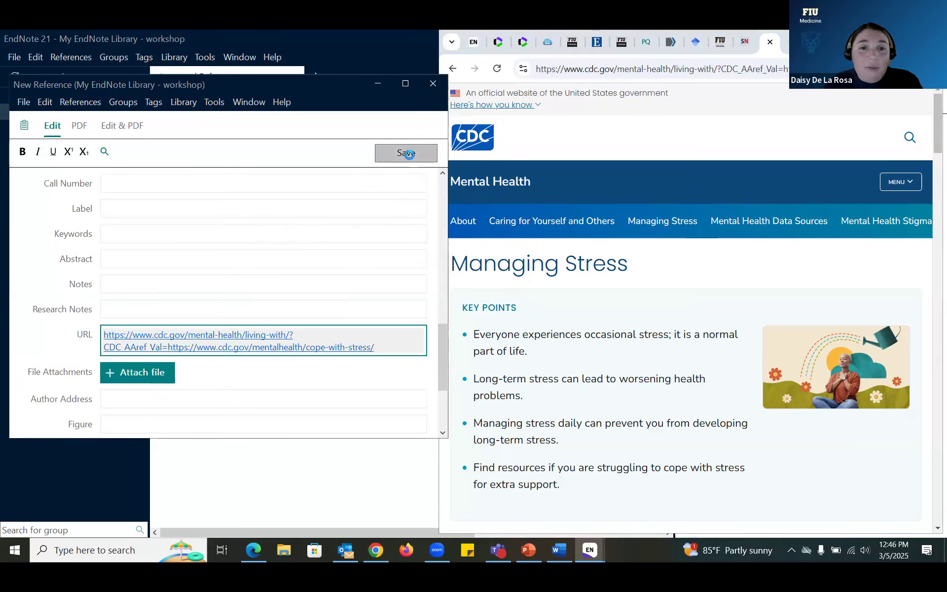
left_click(409, 155)
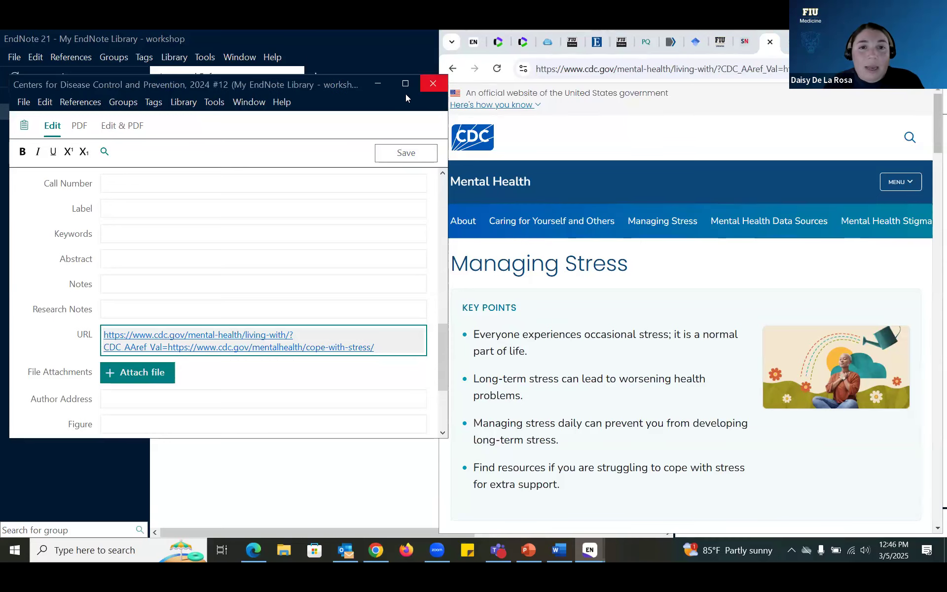
Step: Close the reference, select the CDC Managing Stress entry in All References, and enlarge its APA 7th preview
left_click(433, 84)
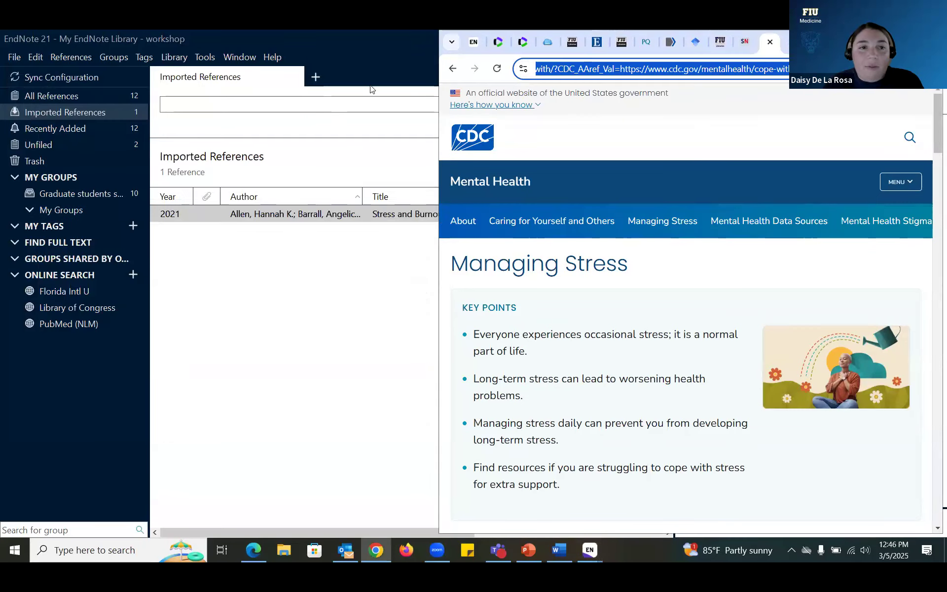
left_click(361, 69)
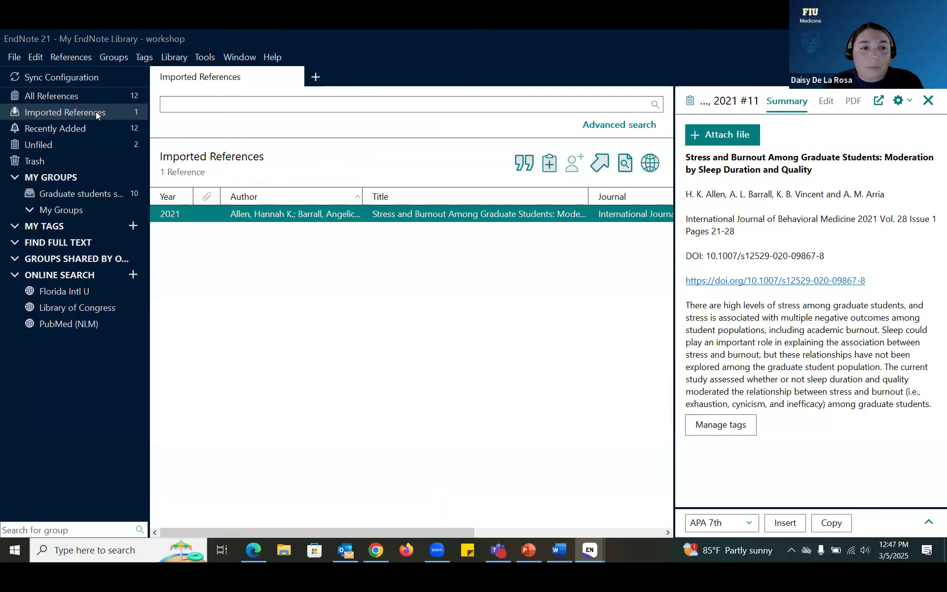
left_click(92, 94)
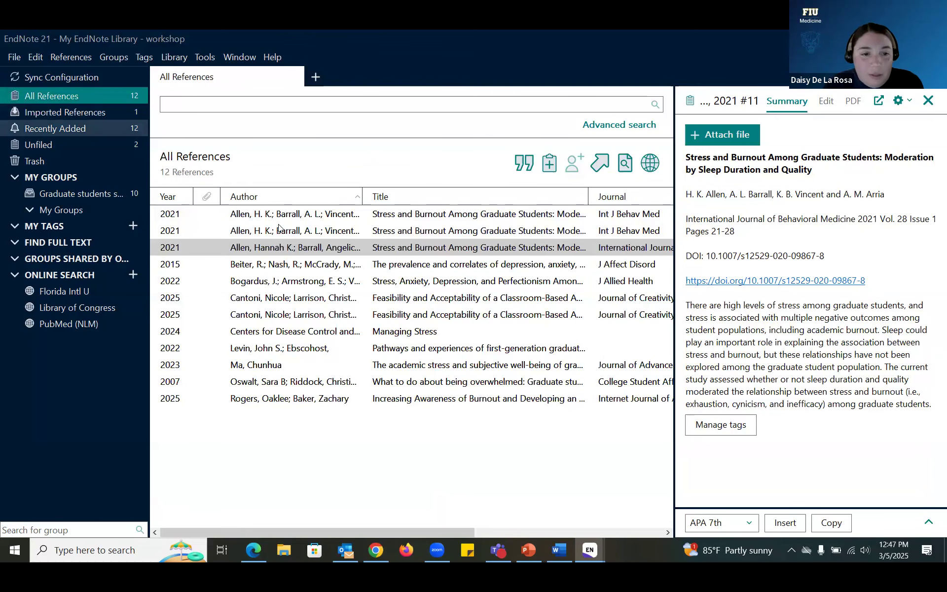
left_click(340, 330)
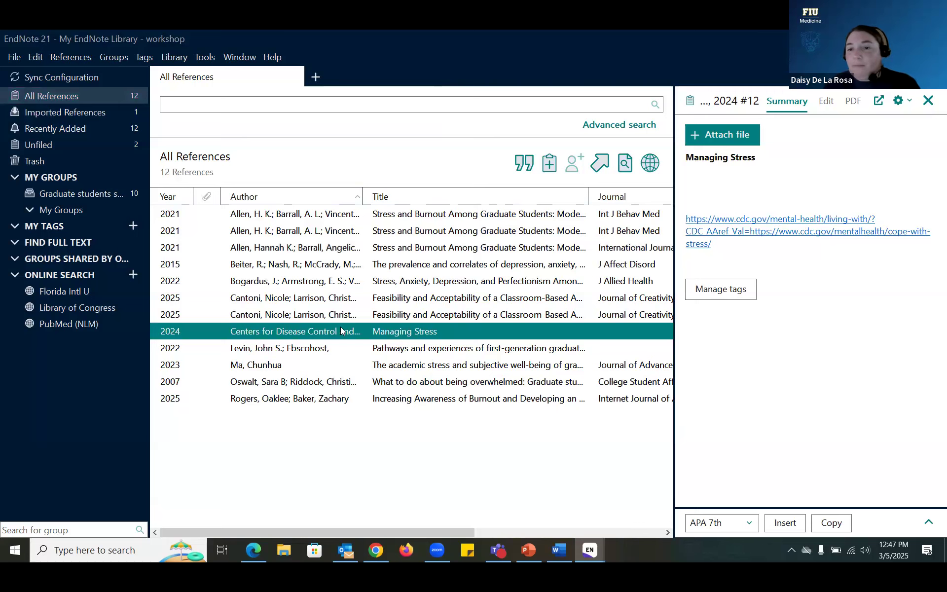
left_click_drag(769, 511, 750, 355)
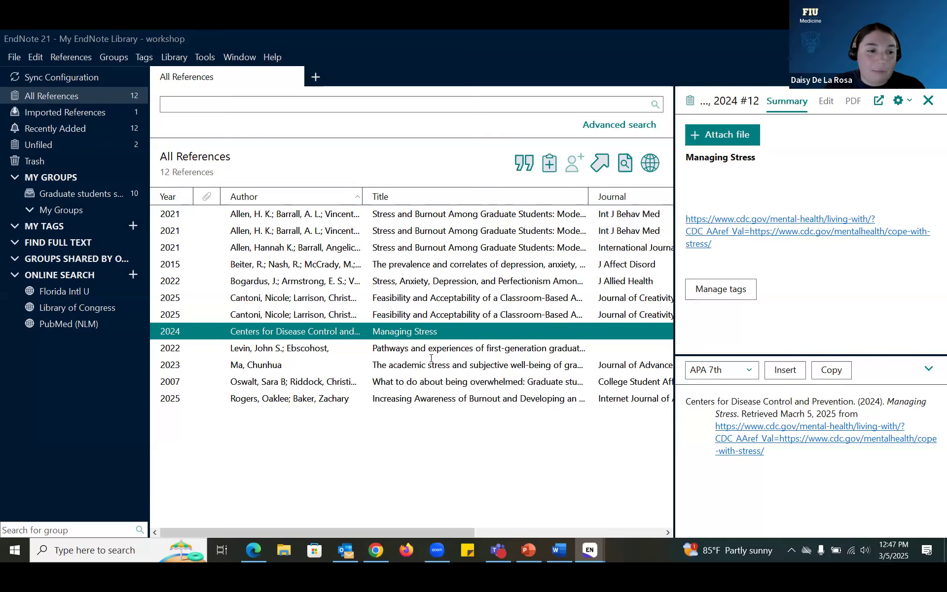
Step: Search PubMed (NLM) by PMID for 32124246
left_click(62, 325)
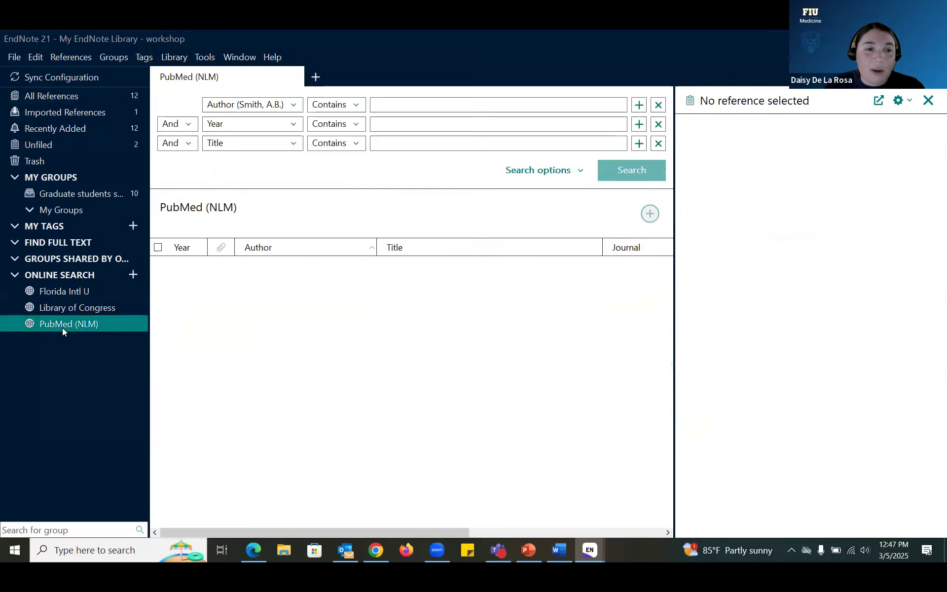
left_click(298, 107)
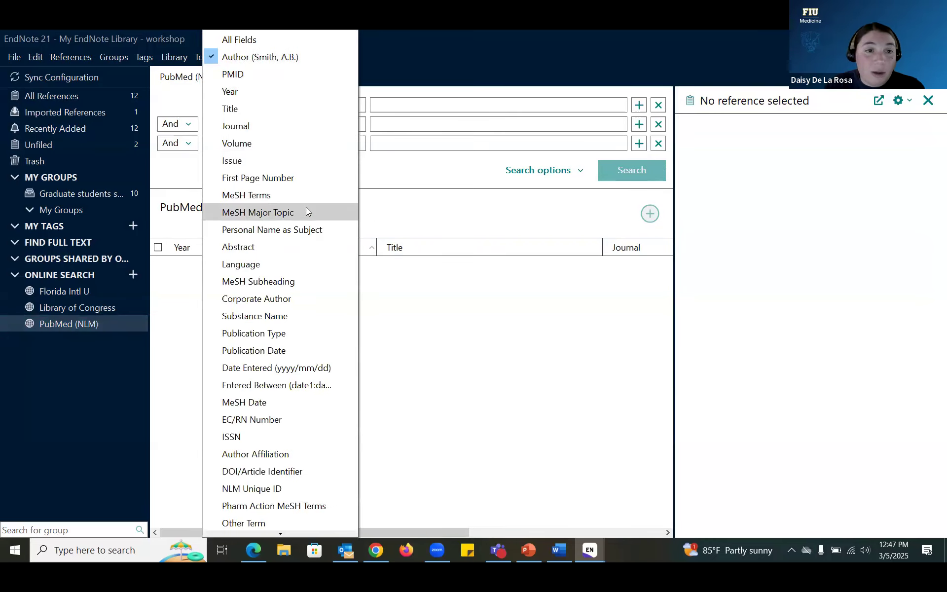
left_click(251, 75)
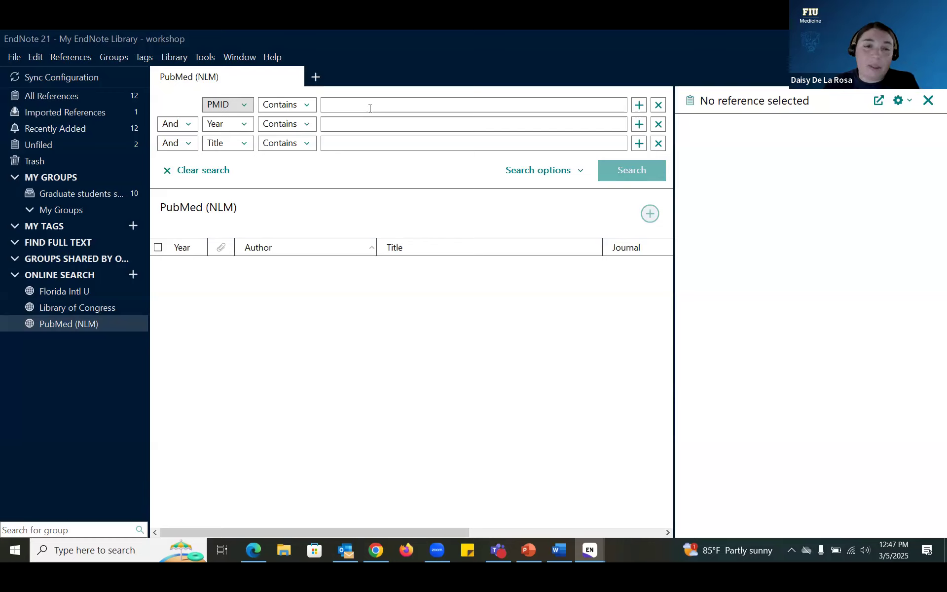
left_click(370, 108)
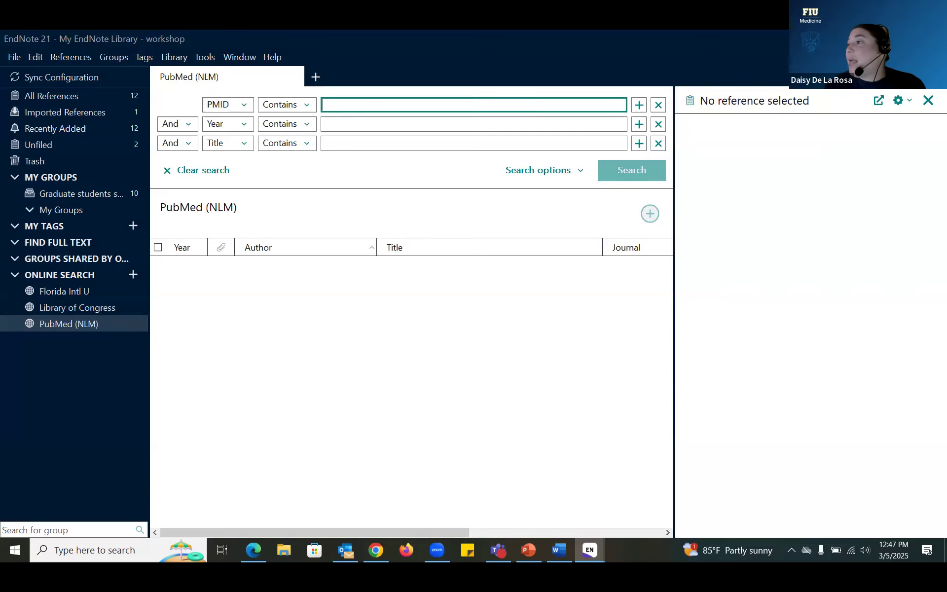
key("alt+Tab")
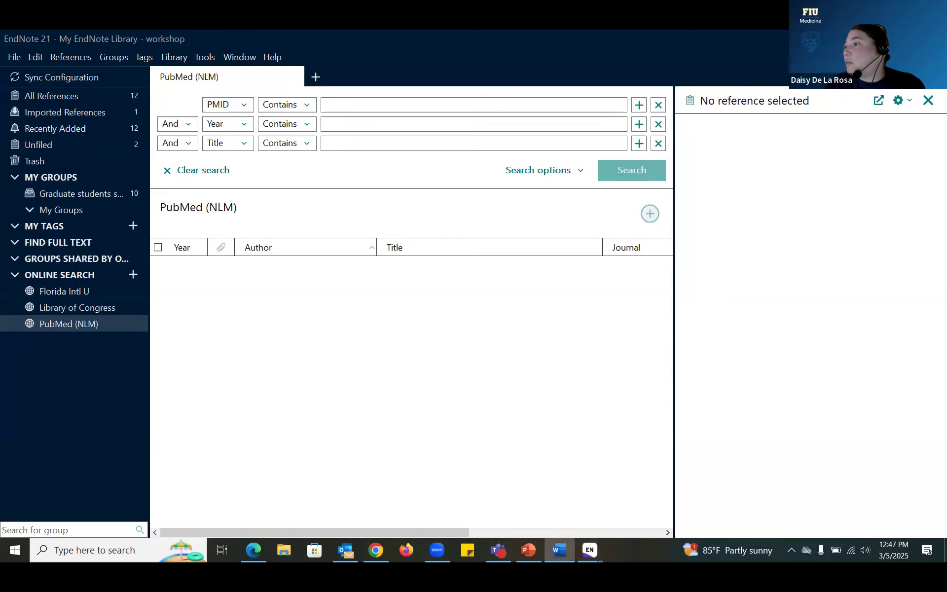
left_click(386, 105)
type("32124246")
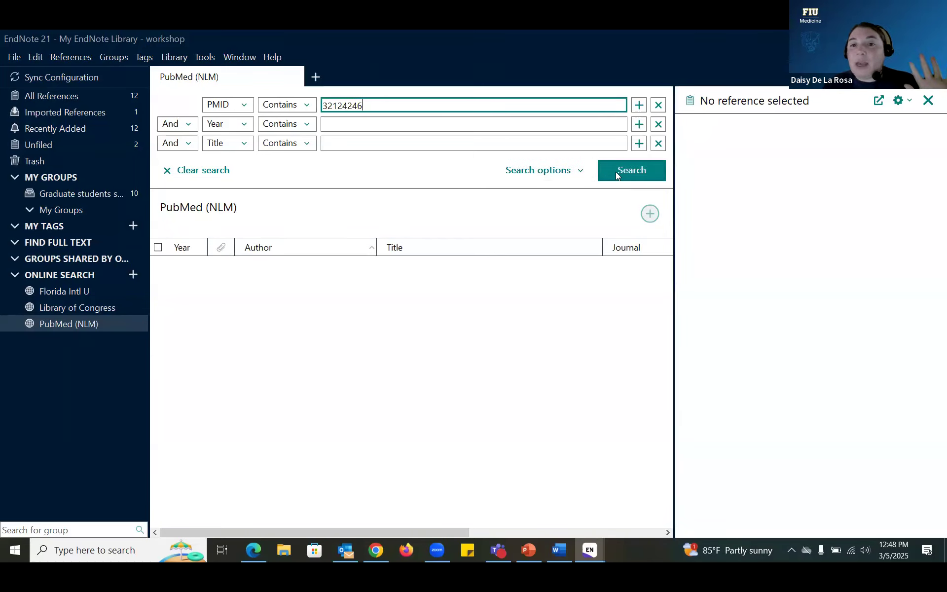
left_click(616, 172)
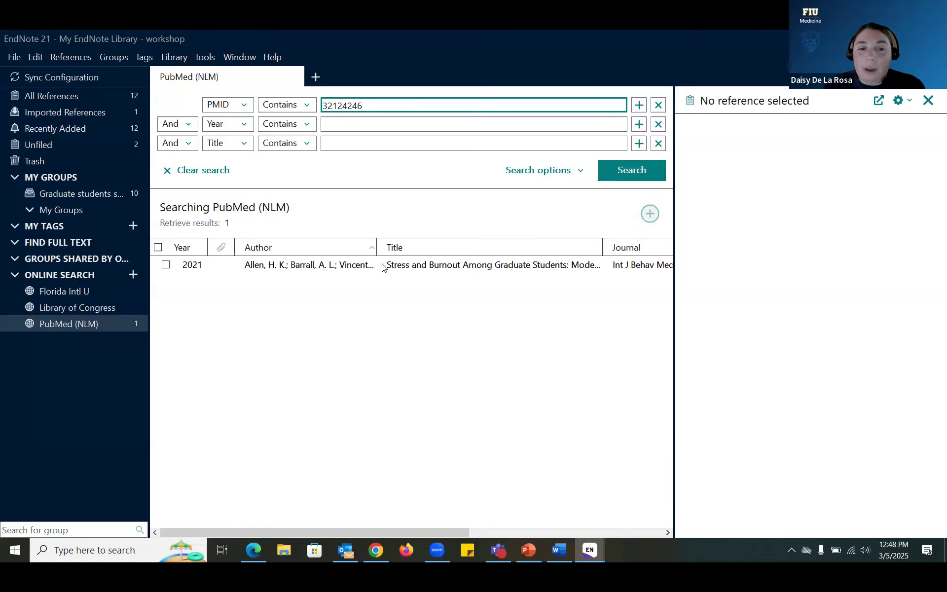
Step: Add the Allen 2021 stress and burnout article to the Graduate students group
left_click(383, 267)
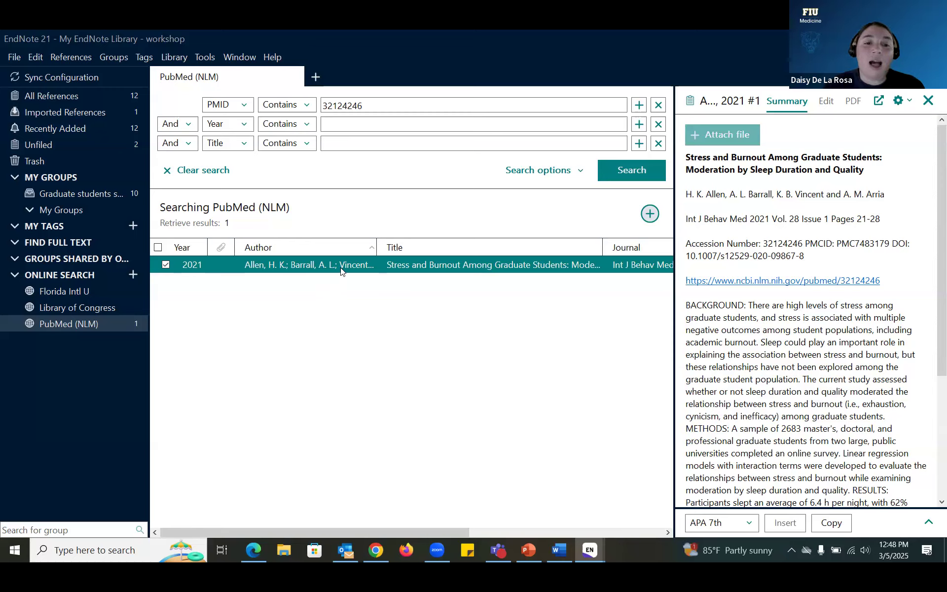
left_click(103, 194)
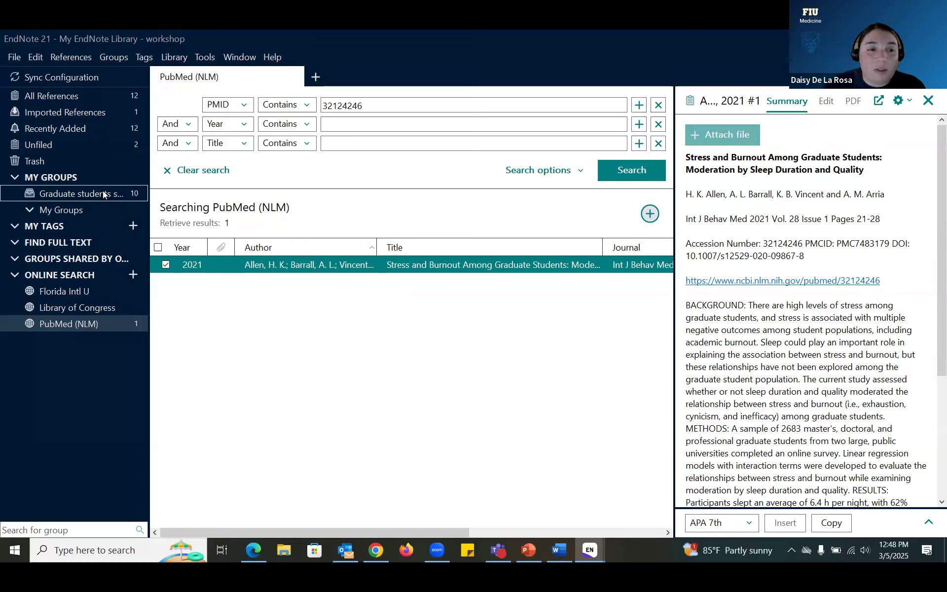
left_click_drag(104, 194, 103, 194)
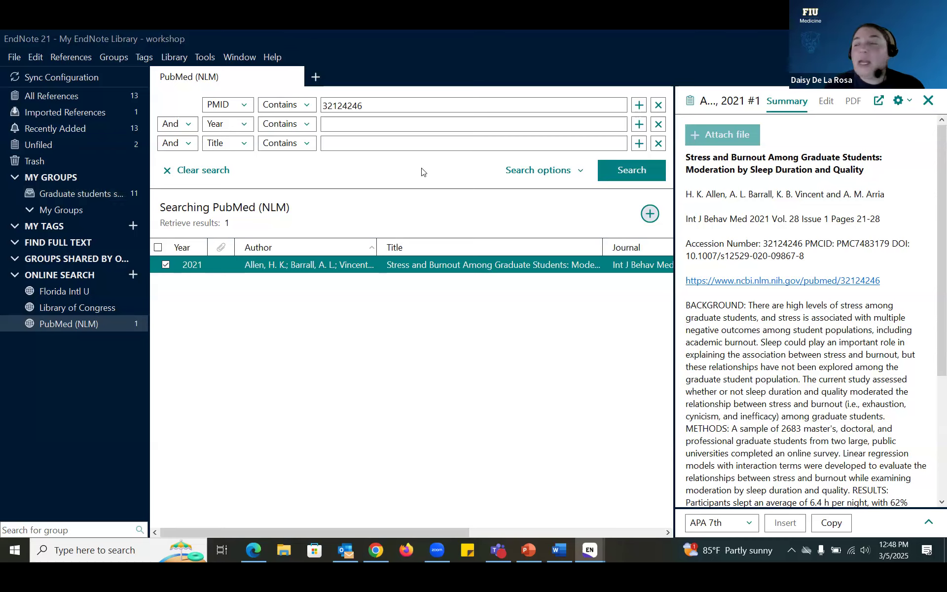
key("alt+Tab")
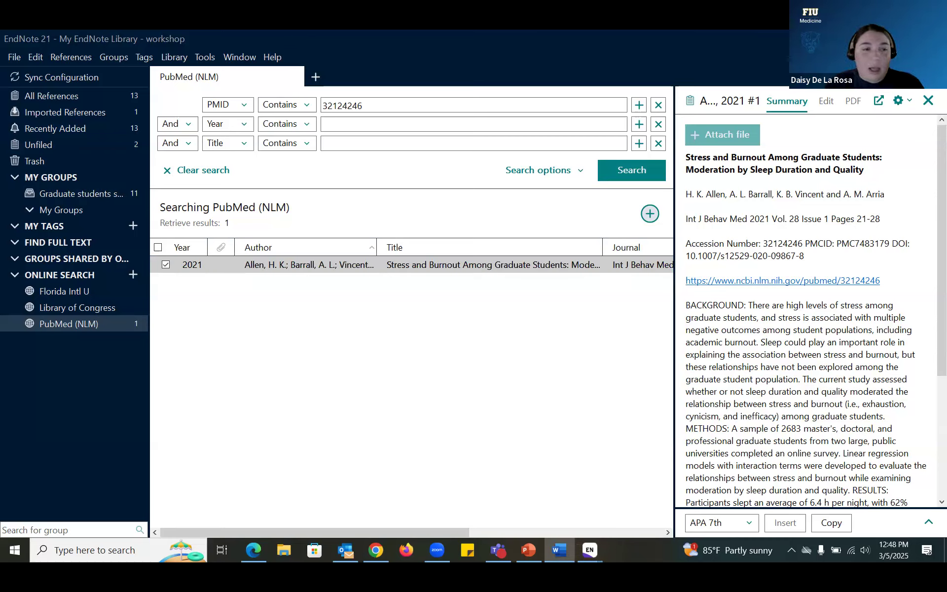
left_click(227, 105)
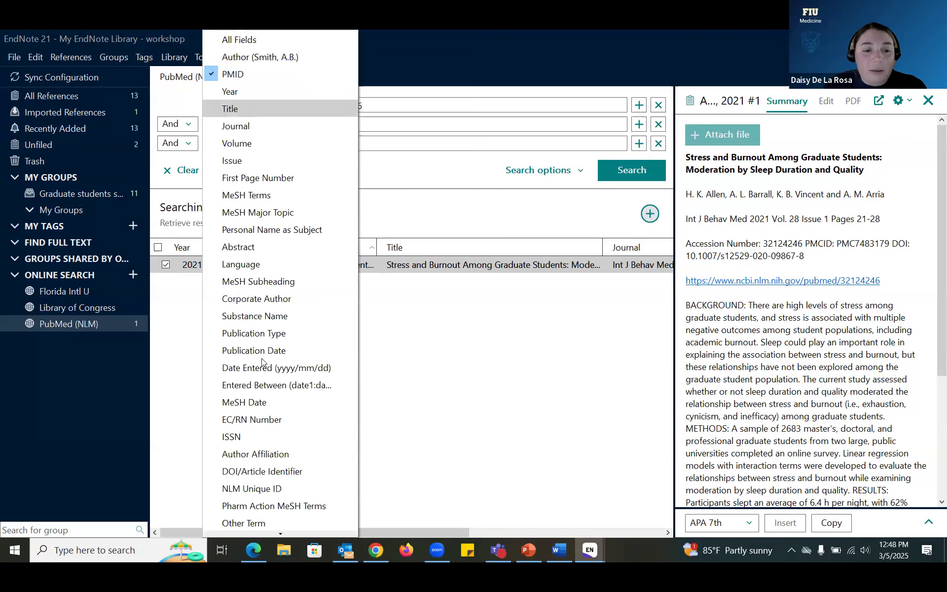
scroll(260, 375, "down", 1)
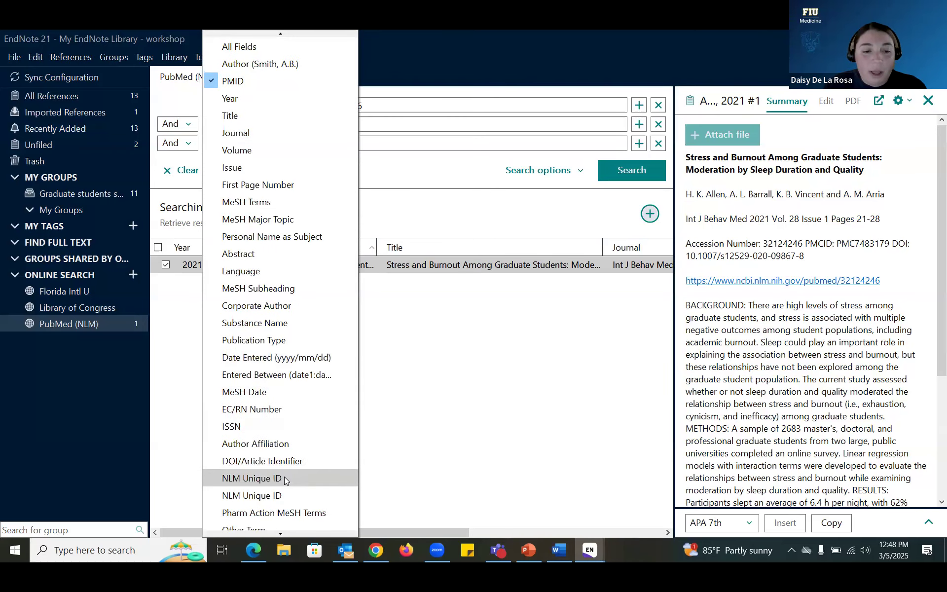
left_click(293, 463)
left_click_drag(440, 106, 366, 111)
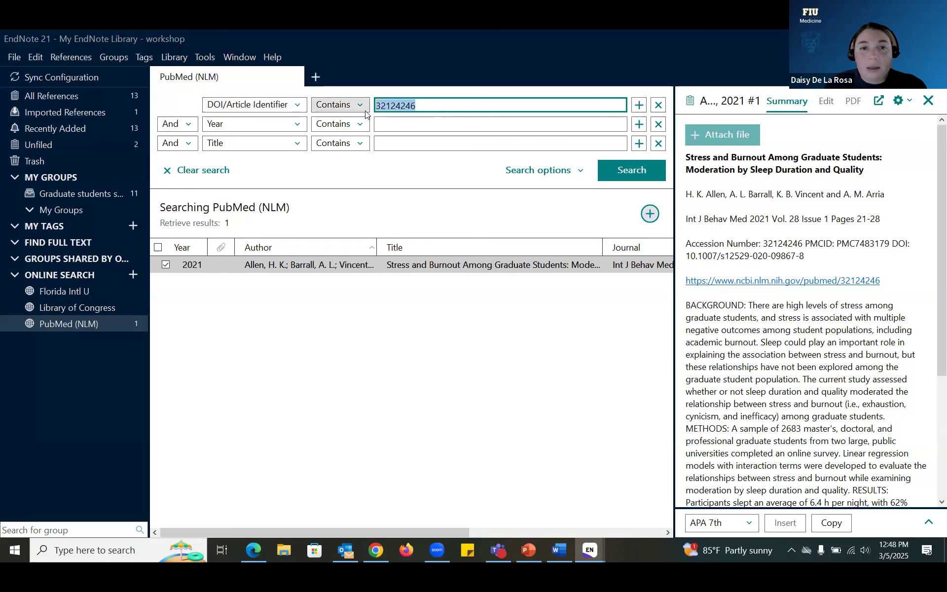
key("ctrl+v")
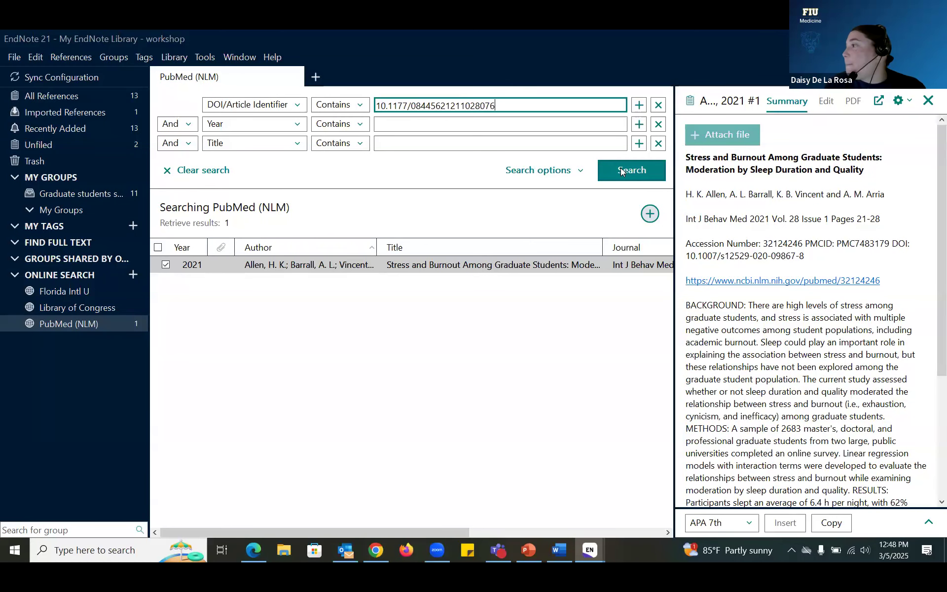
left_click(620, 170)
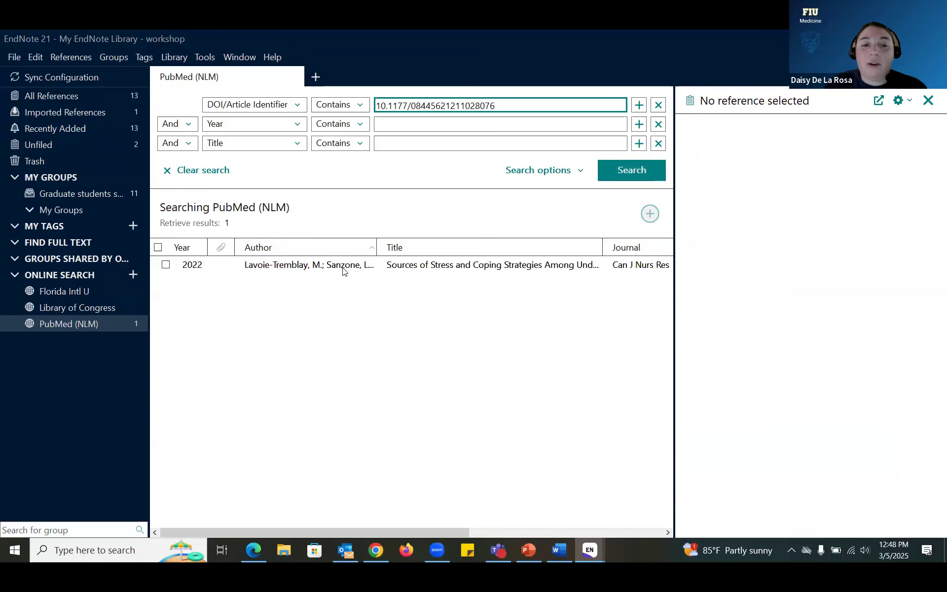
Step: Add the Lavoie-Tremblay 2022 nursing stress article to the Graduate students group
left_click(344, 271)
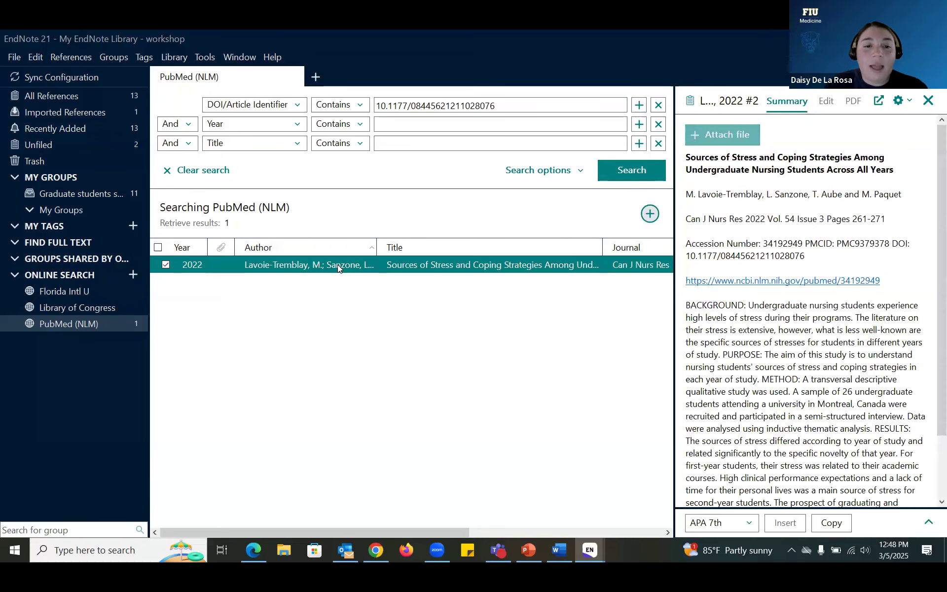
left_click_drag(92, 197, 93, 196)
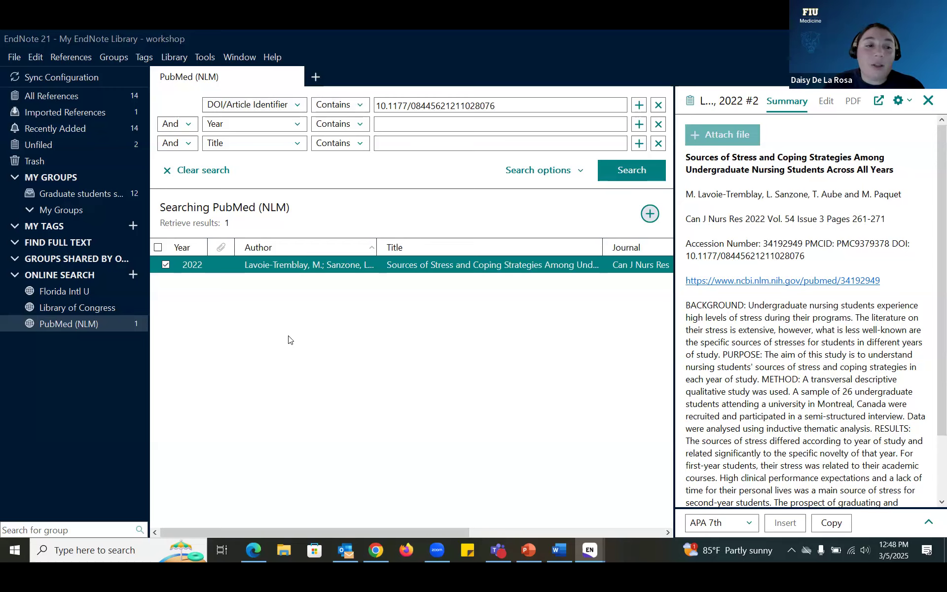
left_click_drag(279, 333, 85, 293)
left_click(135, 274)
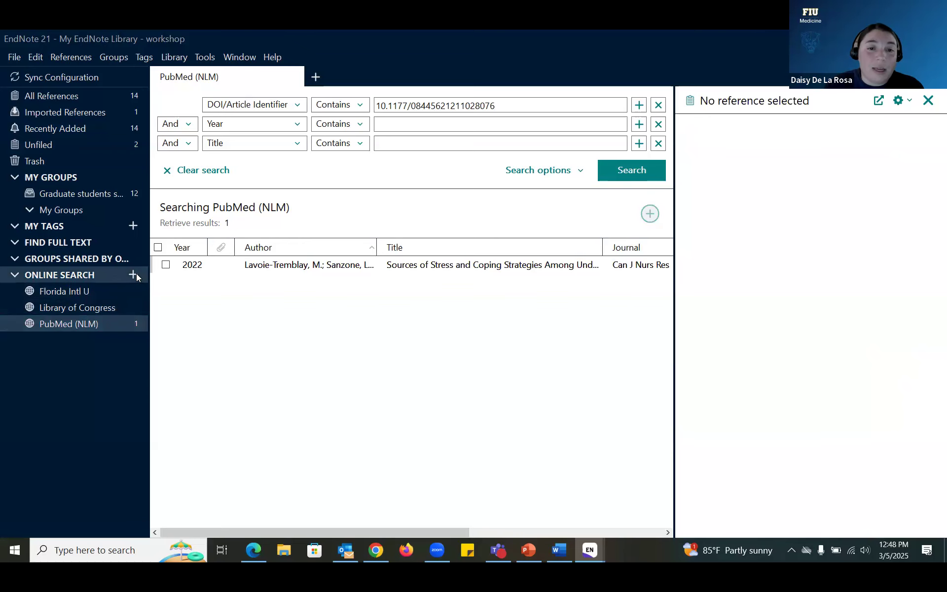
Step: Add the Florida Intl U catalog connection and switch the online search to it
left_click(405, 294)
type("florida")
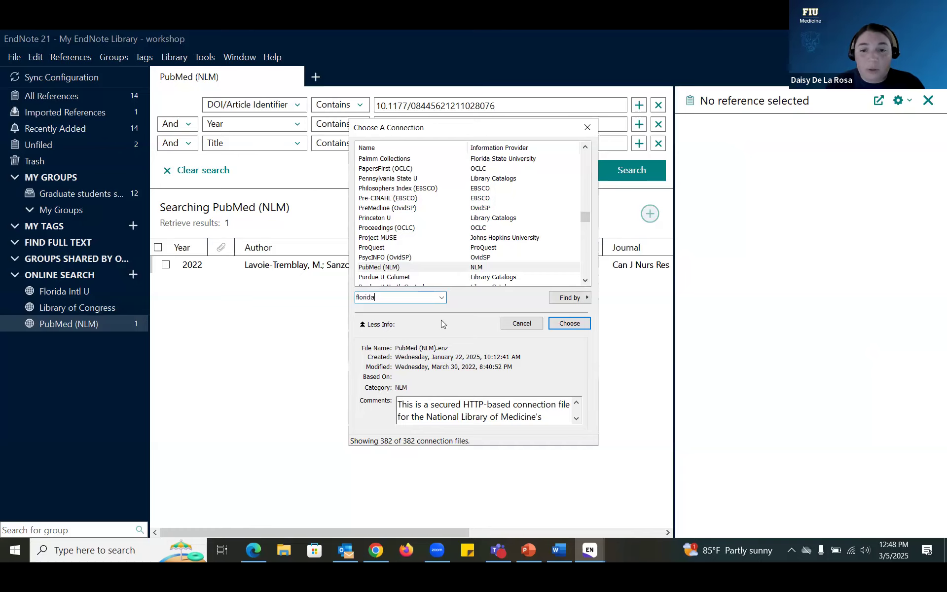
key("Return")
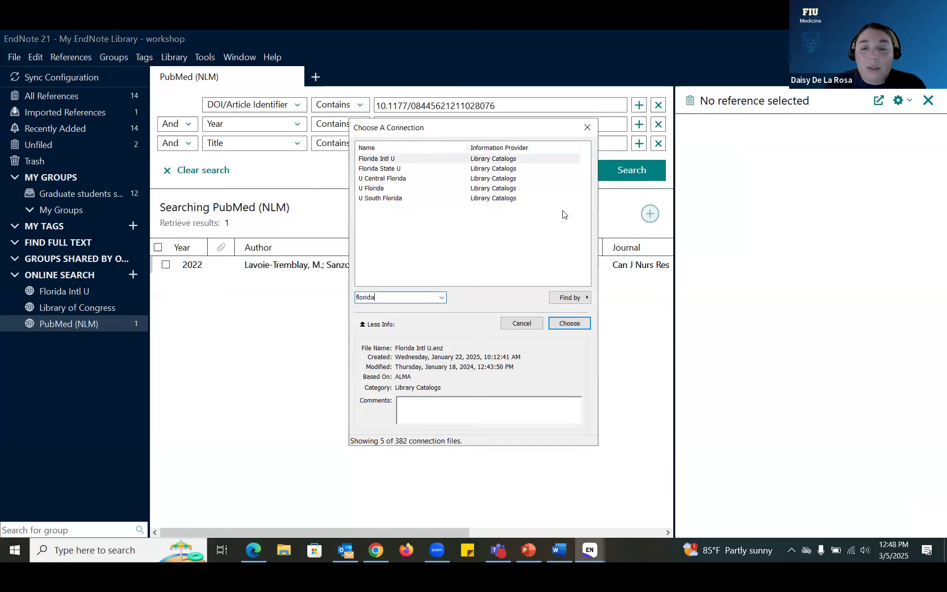
left_click(587, 127)
left_click(115, 285)
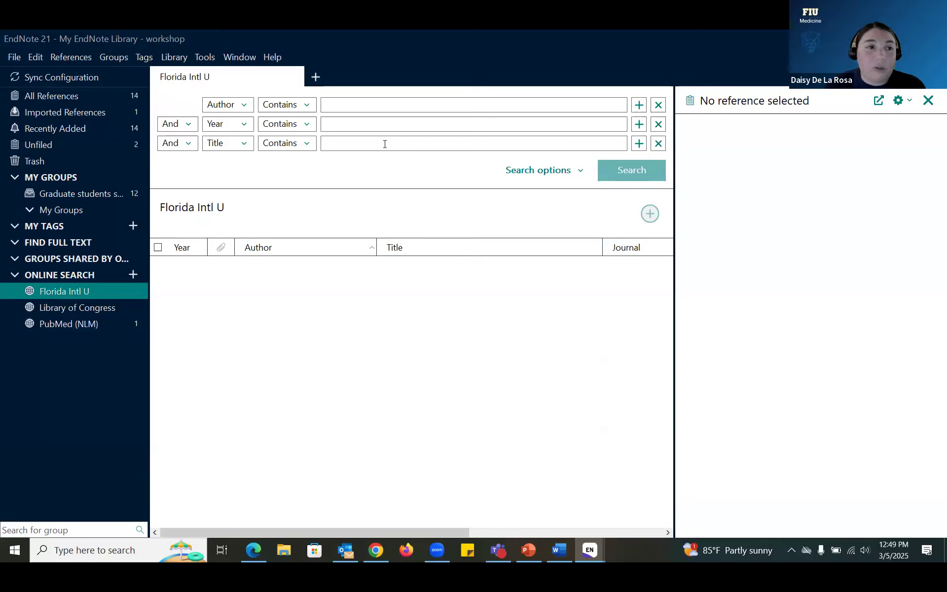
left_click(559, 550)
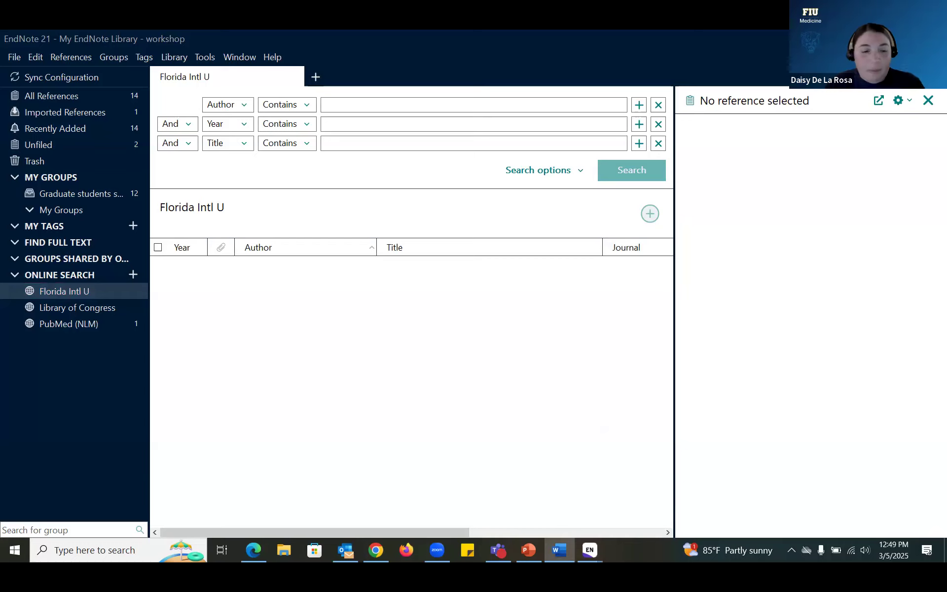
left_click(246, 103)
left_click(257, 209)
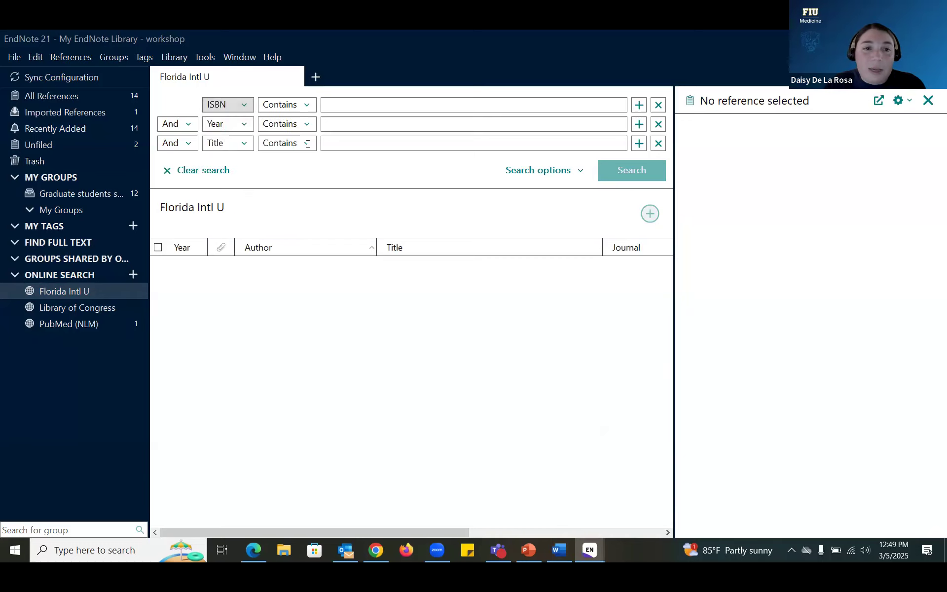
left_click(335, 111)
key("ctrl+v")
left_click(643, 168)
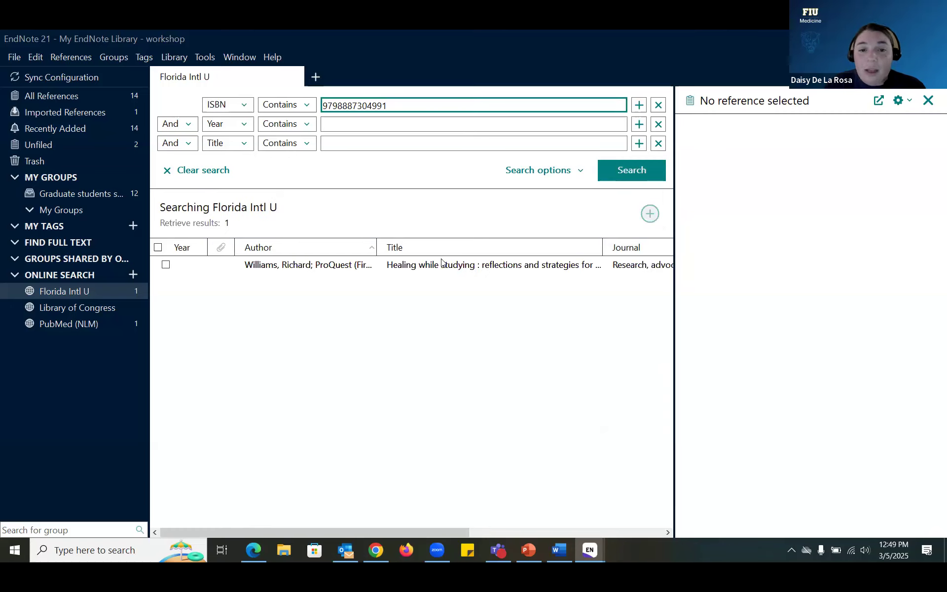
left_click(443, 264)
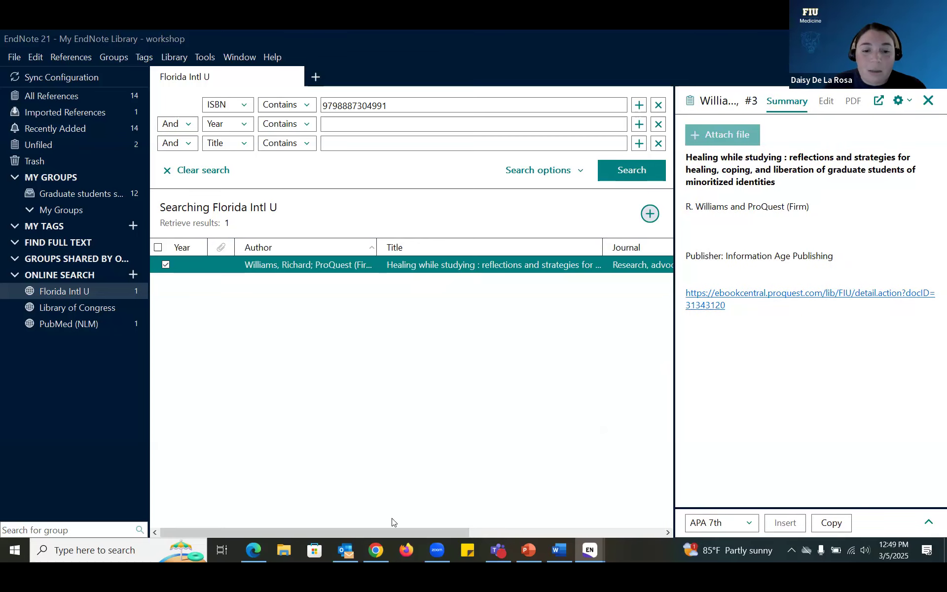
left_click(381, 557)
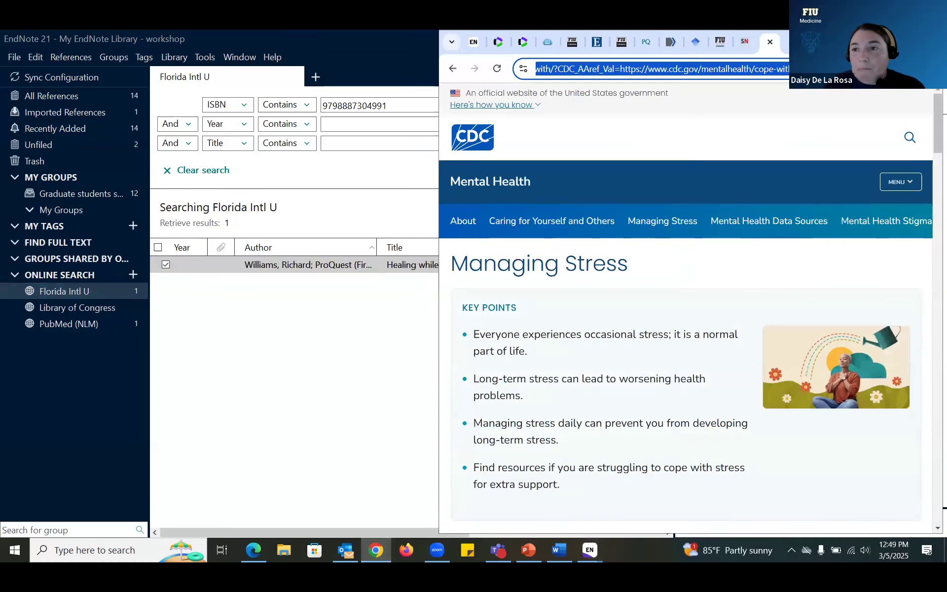
Step: Maximize the CDC Managing Stress page in Chrome, then switch back to the EndNote library
key("super+Up")
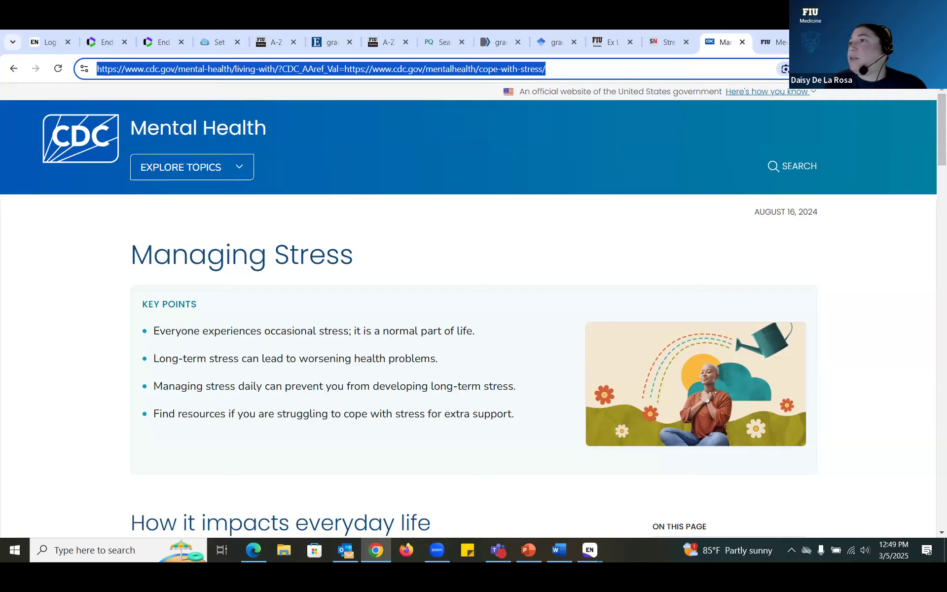
left_click(525, 351)
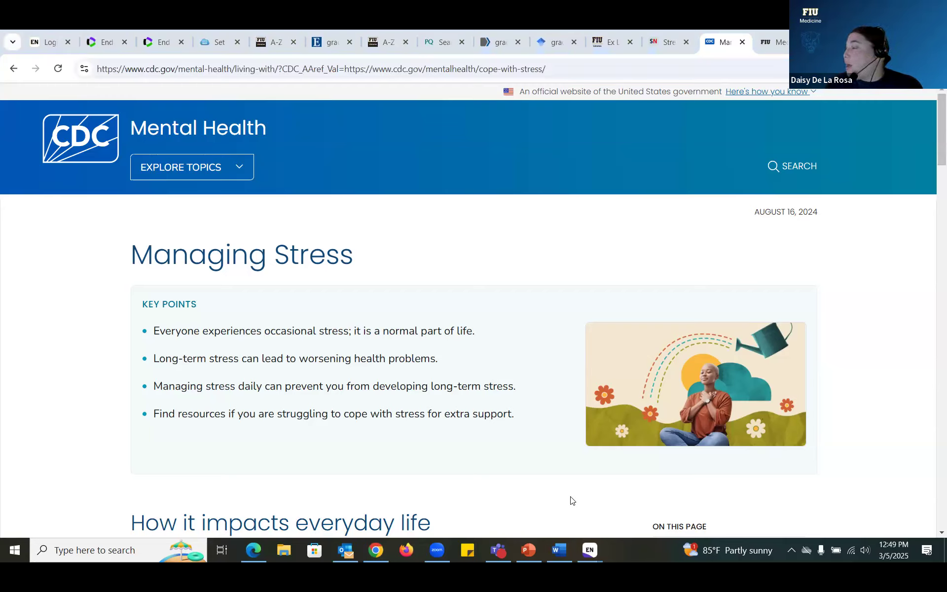
mouse_move(597, 552)
left_click(628, 489)
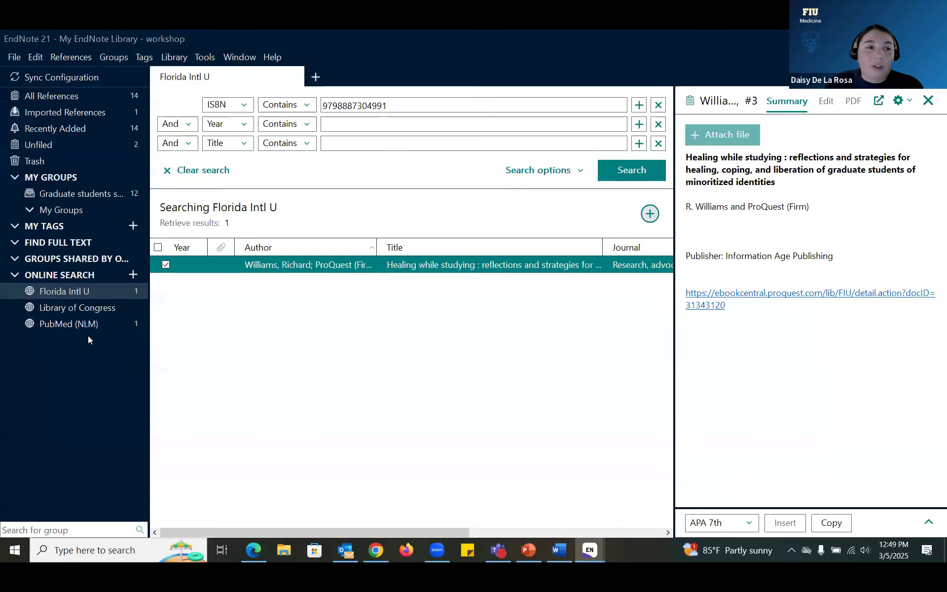
Step: Show all 14 references and review the Allen 2021 article's PDF and Summary tabs
left_click(78, 94)
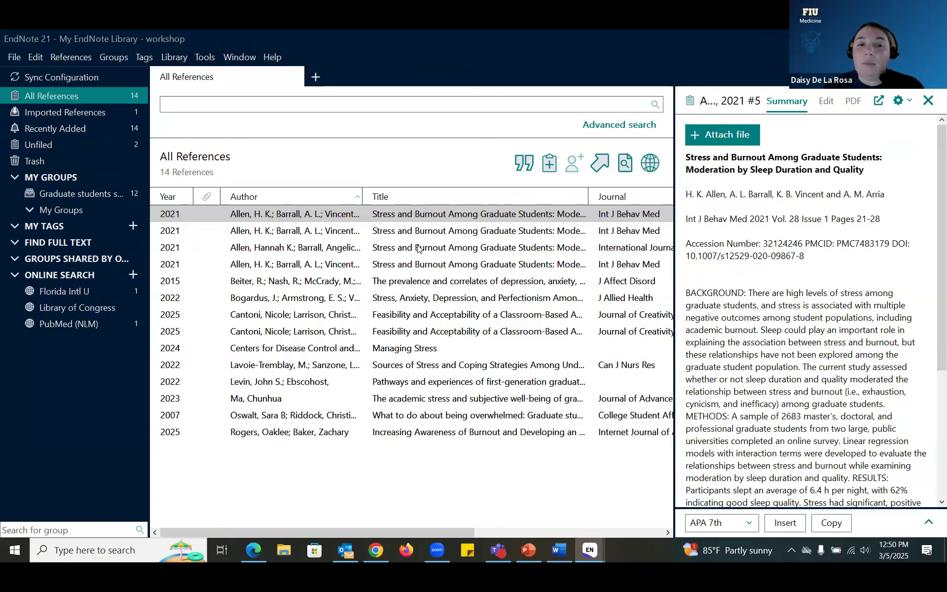
left_click(437, 214)
left_click(438, 215)
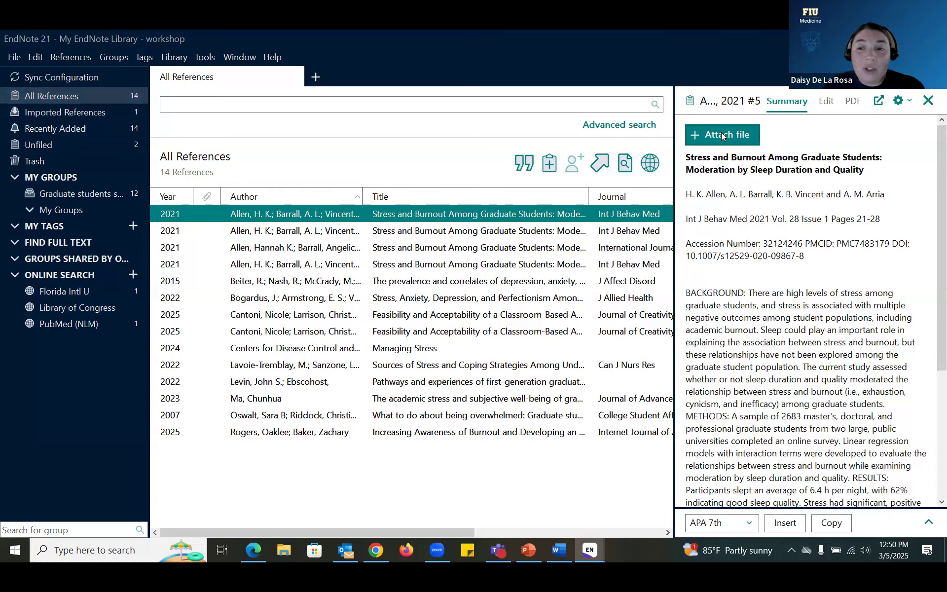
left_click(853, 104)
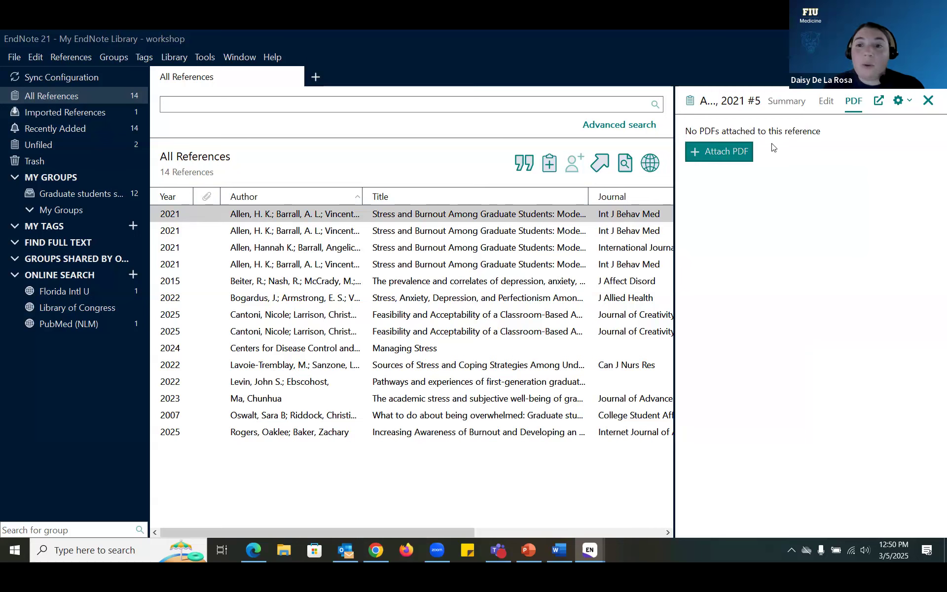
left_click(790, 103)
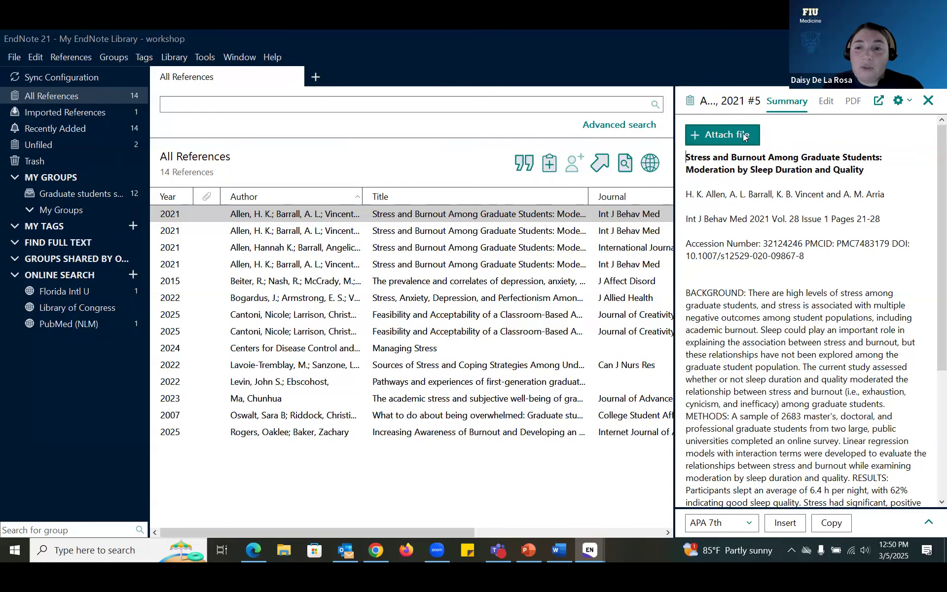
left_click(745, 137)
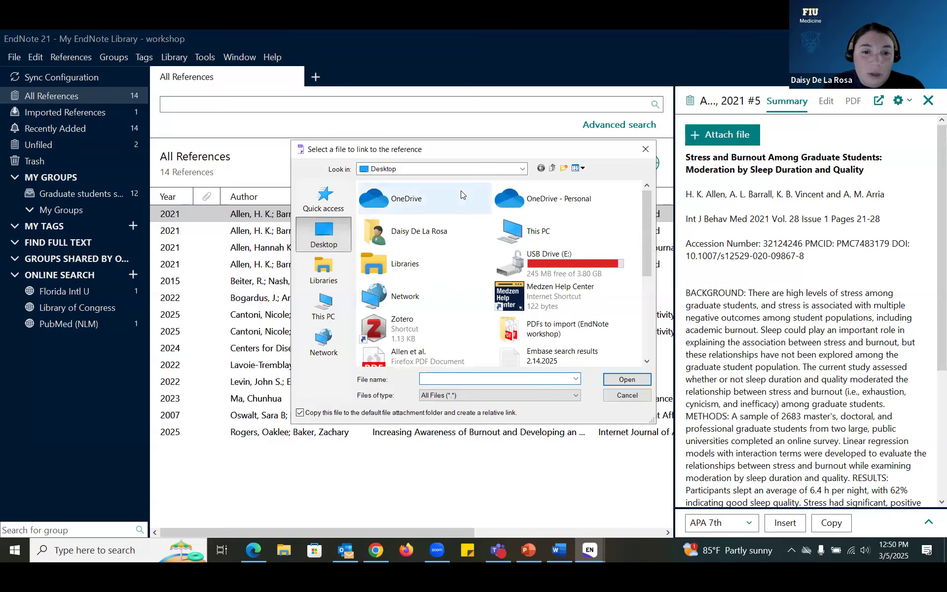
Step: Attach the Allen et al. PDF to the 2021 Allen reference, preview it, and save
double_click(434, 359)
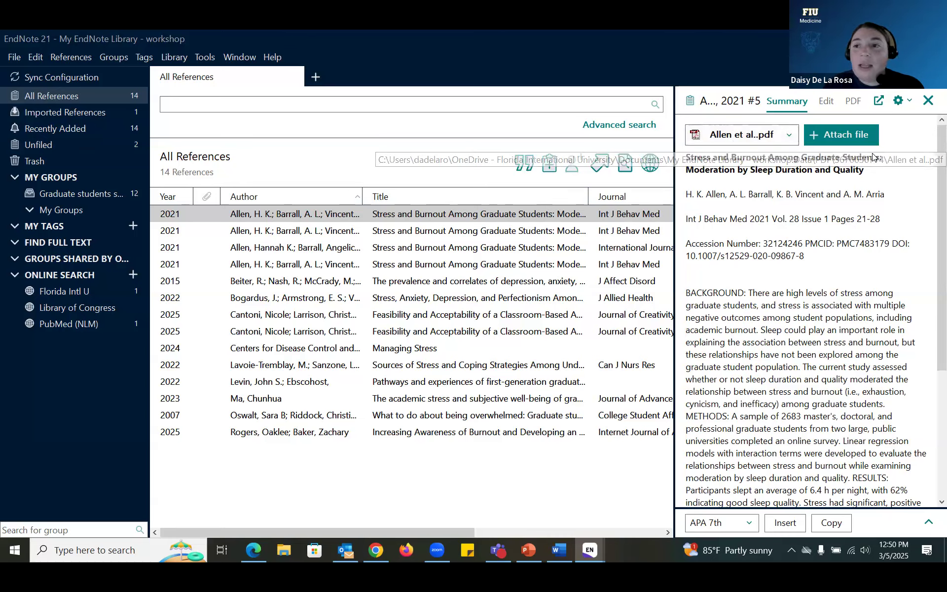
left_click(854, 103)
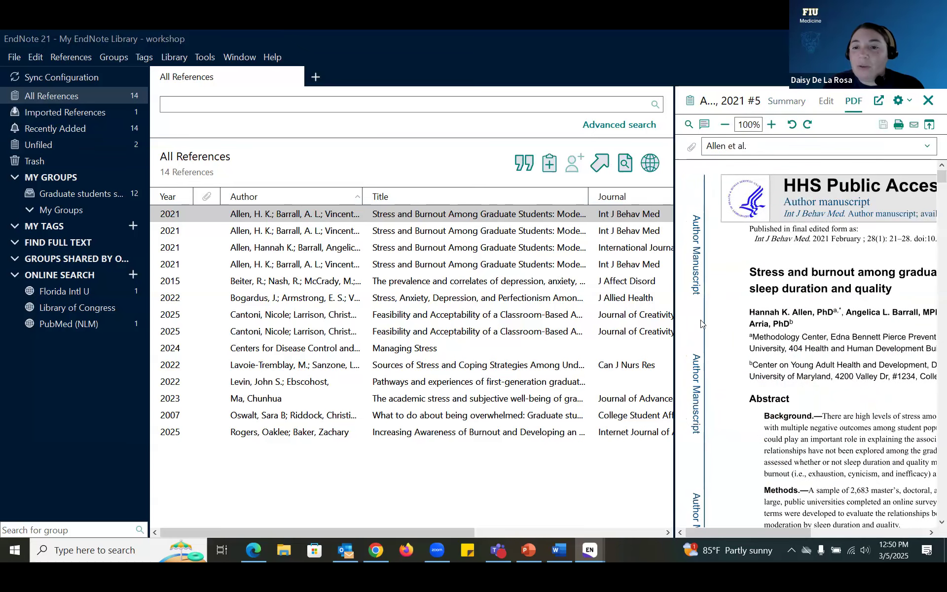
mouse_move(668, 296)
left_mouse_down()
mouse_move(543, 295)
mouse_move(673, 294)
left_mouse_up()
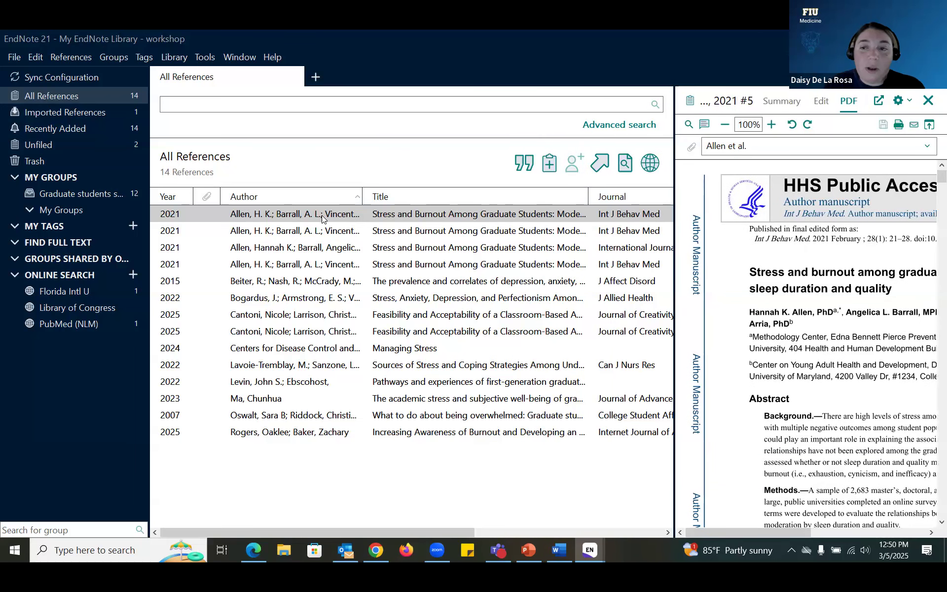
left_click(929, 99)
left_click(504, 319)
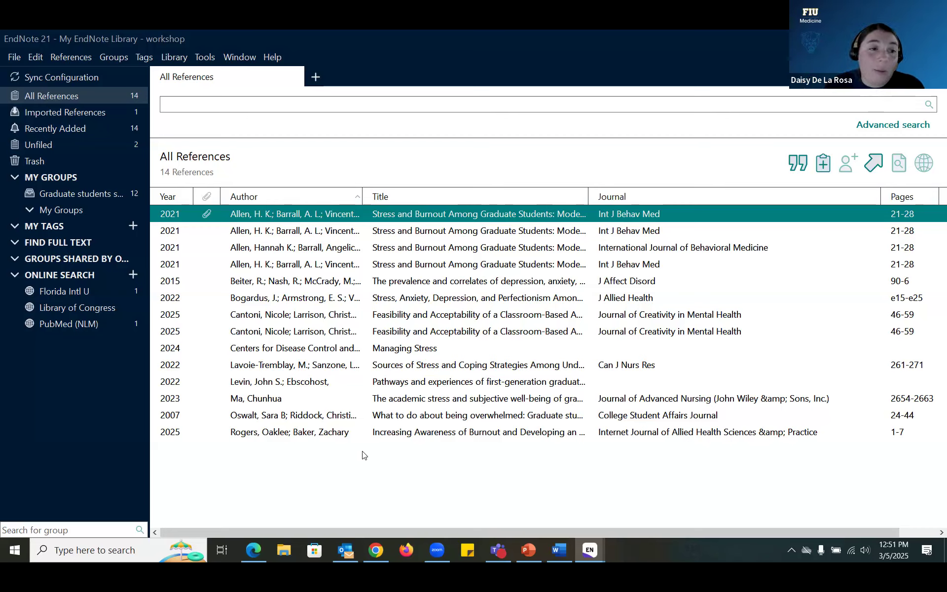
Step: Select all references, run Find Full Text, and sign in with the university username and password
left_click_drag(356, 465, 338, 217)
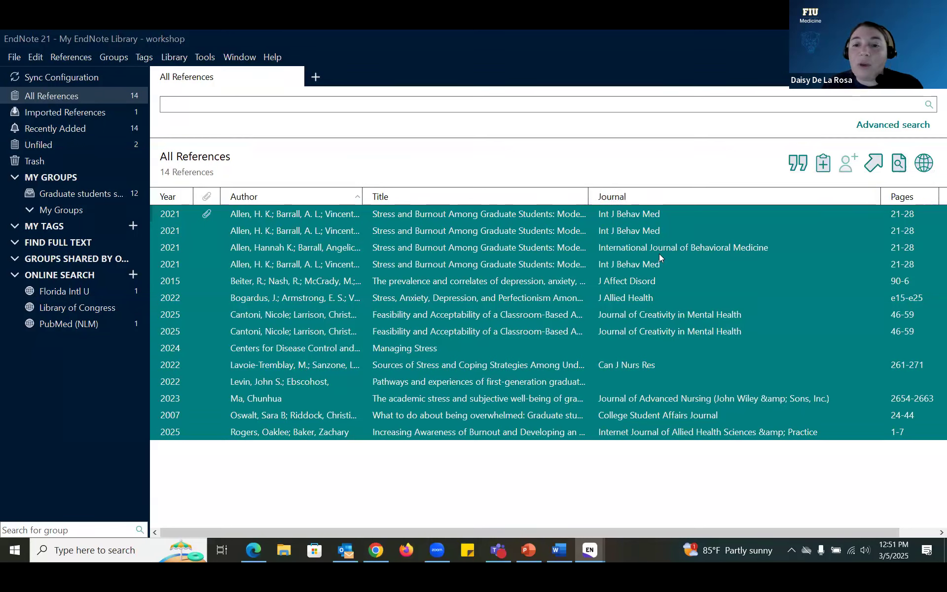
left_click(900, 164)
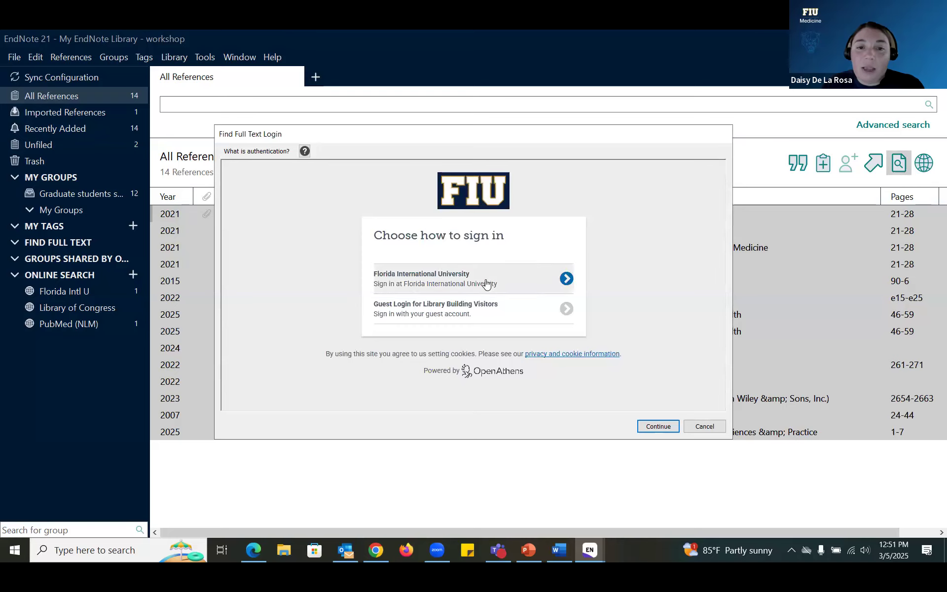
left_click(485, 280)
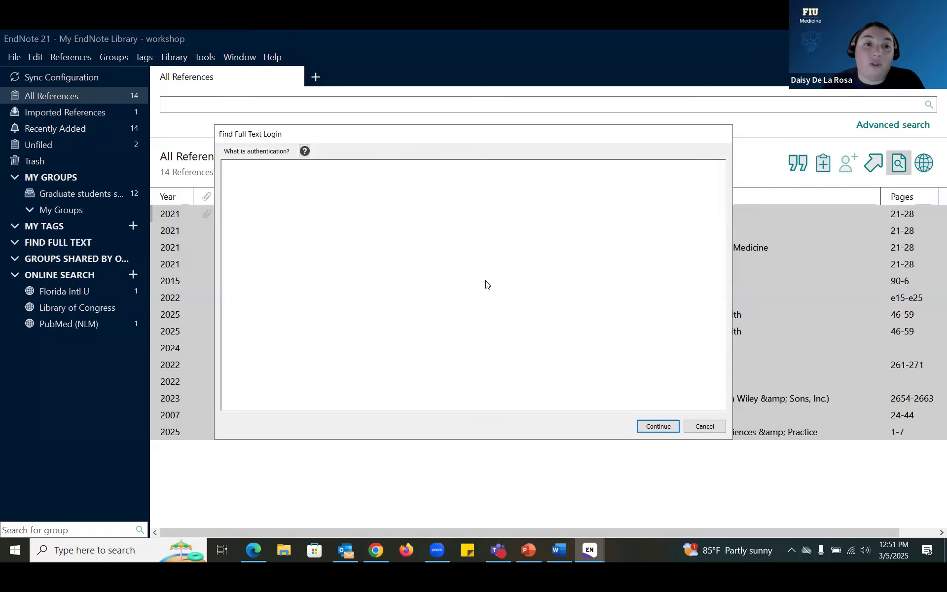
key("Tab")
type("••••••••••••••••")
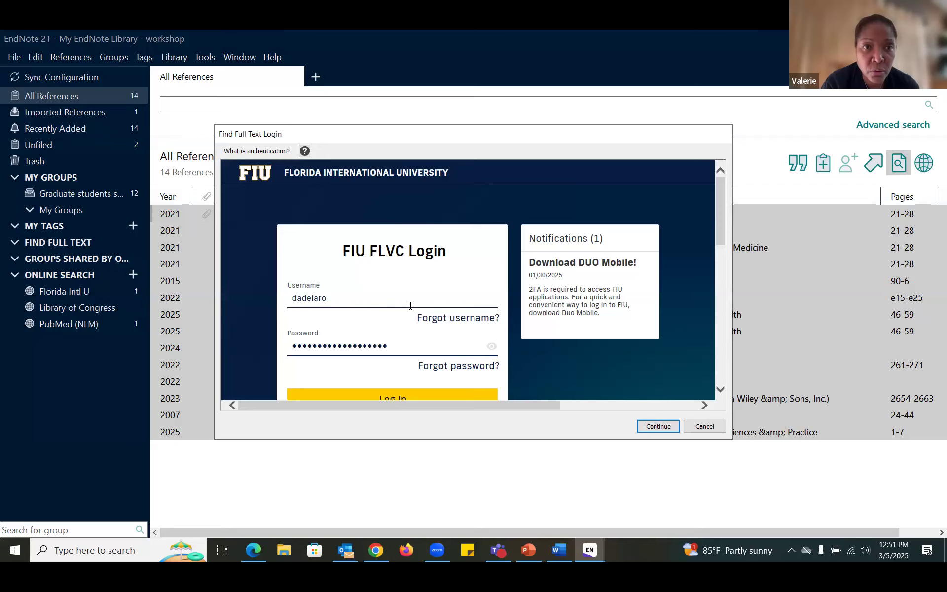
key("Return")
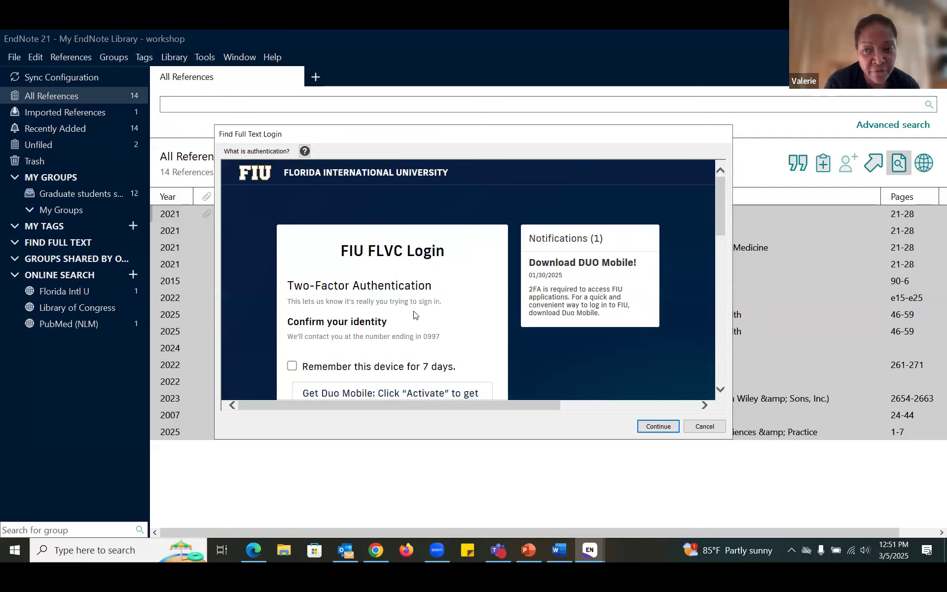
Step: Choose to remember the device for 7 days, then cancel the full-text sign-in window
scroll(414, 315, "down", 1)
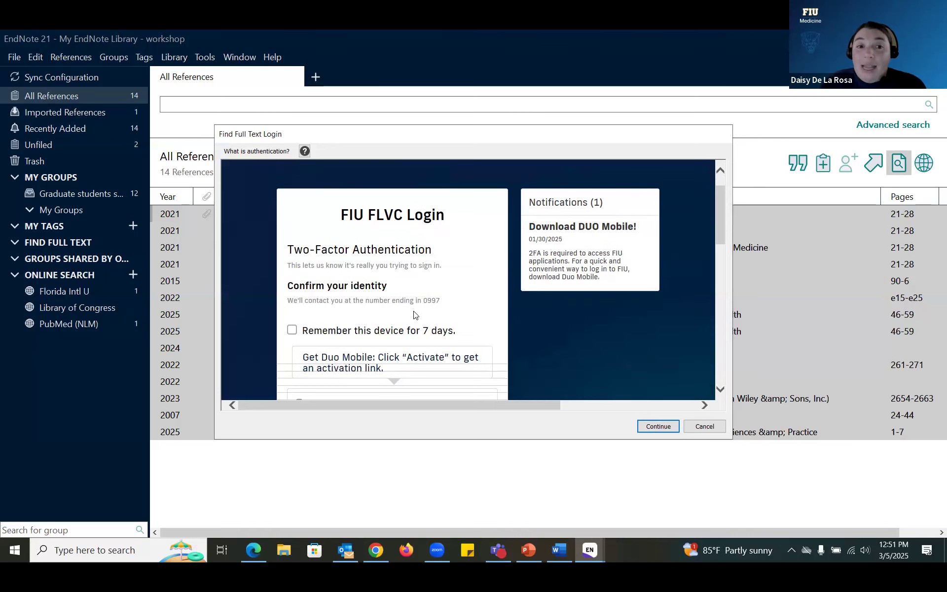
scroll(365, 318, "down", 1)
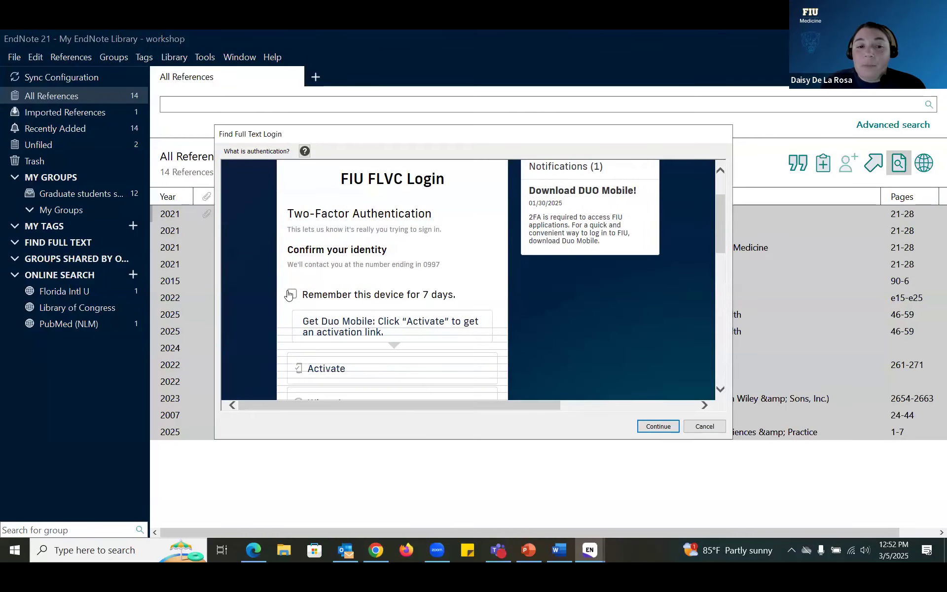
left_click(292, 295)
scroll(433, 275, "down", 3)
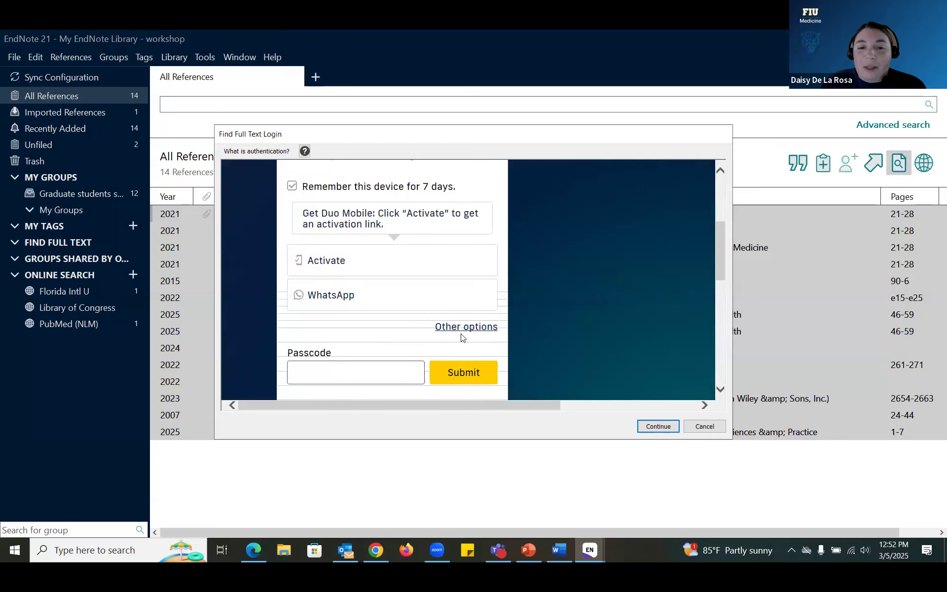
scroll(459, 330, "down", 2)
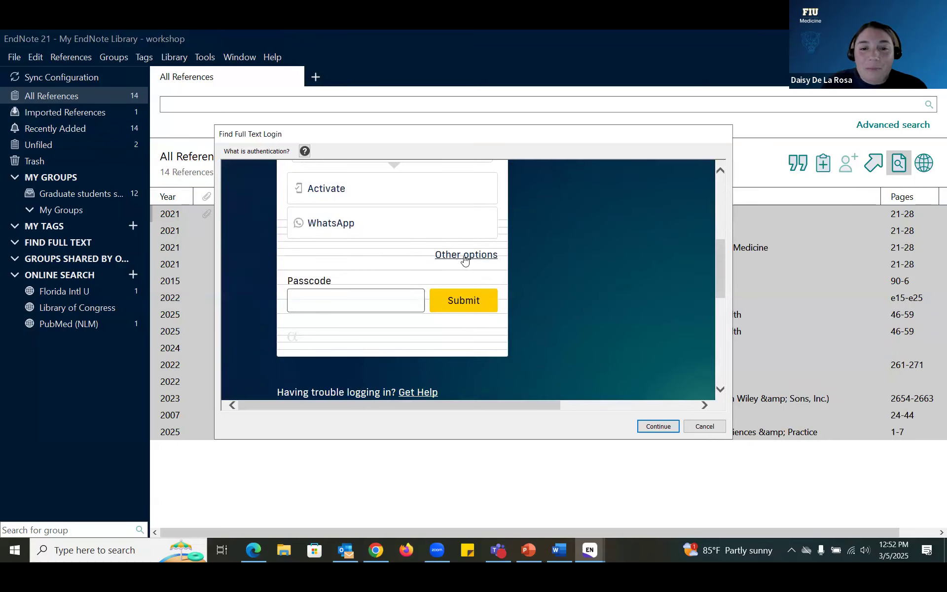
scroll(477, 309, "up", 3)
scroll(478, 309, "down", 3)
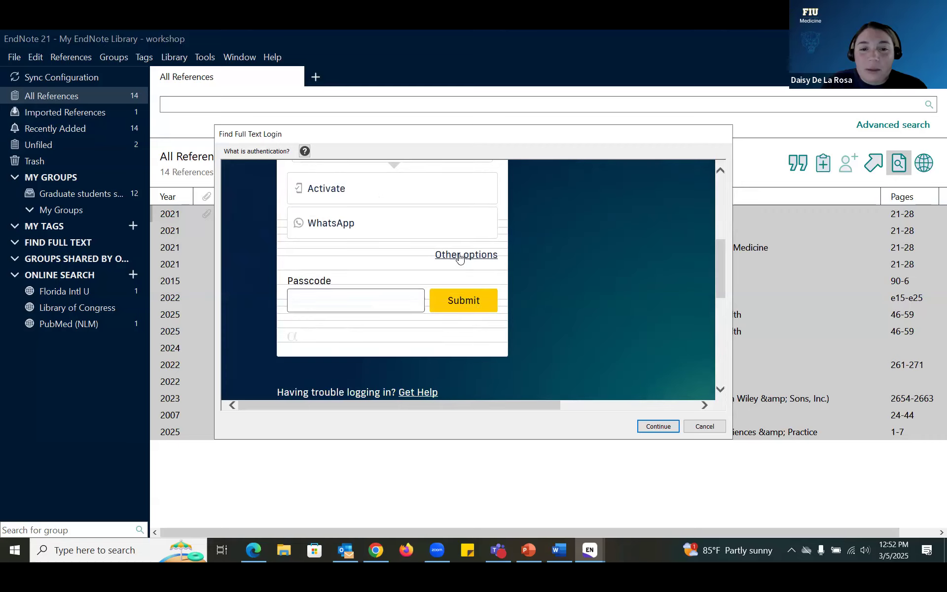
scroll(557, 299, "down", 1)
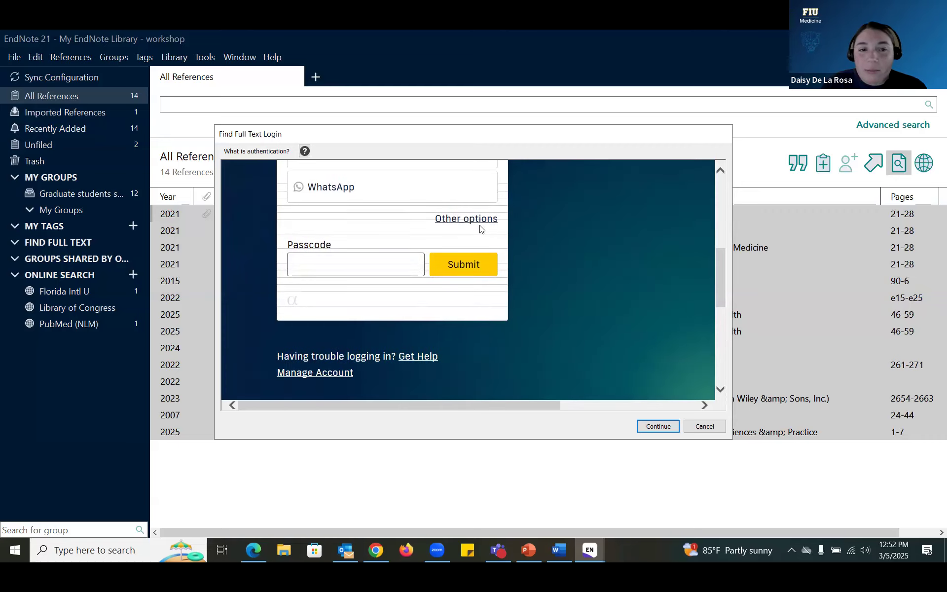
scroll(393, 300, "up", 2)
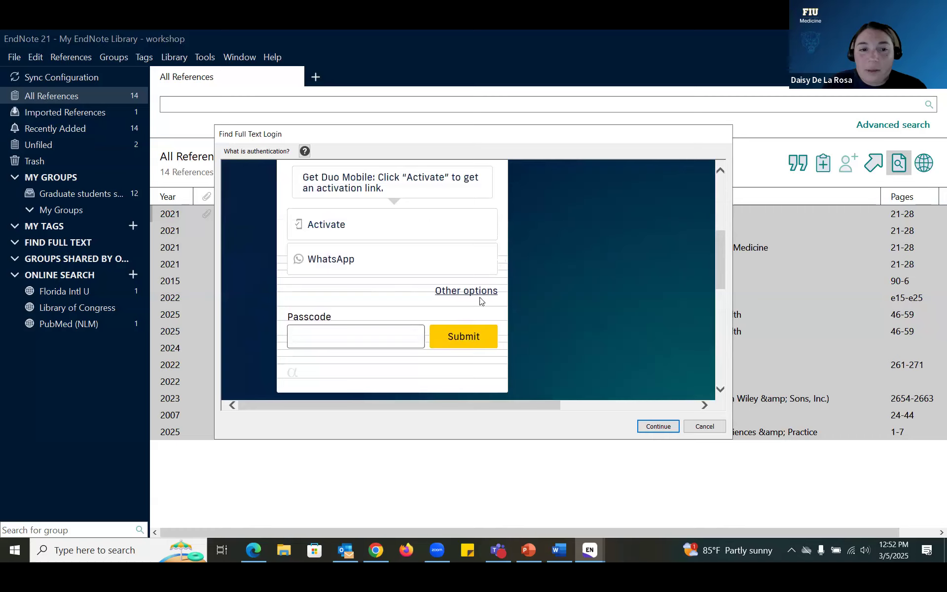
scroll(481, 302, "up", 2)
scroll(481, 304, "down", 2)
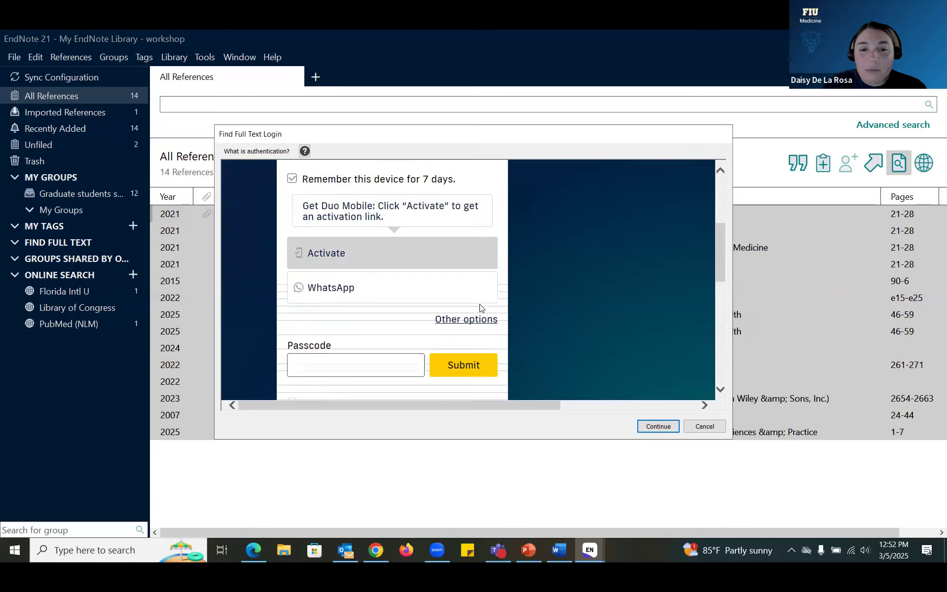
scroll(477, 299, "down", 2)
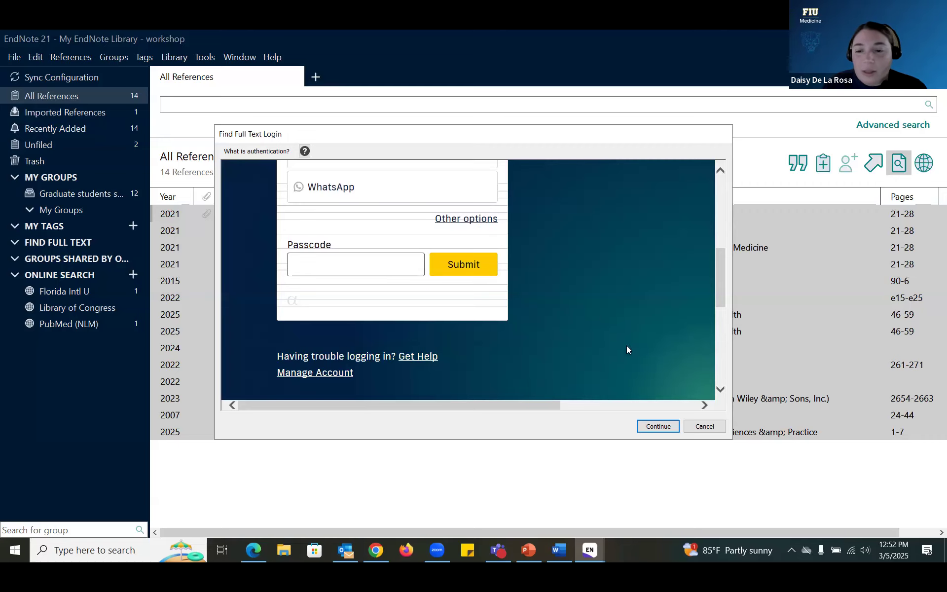
scroll(493, 302, "up", 3)
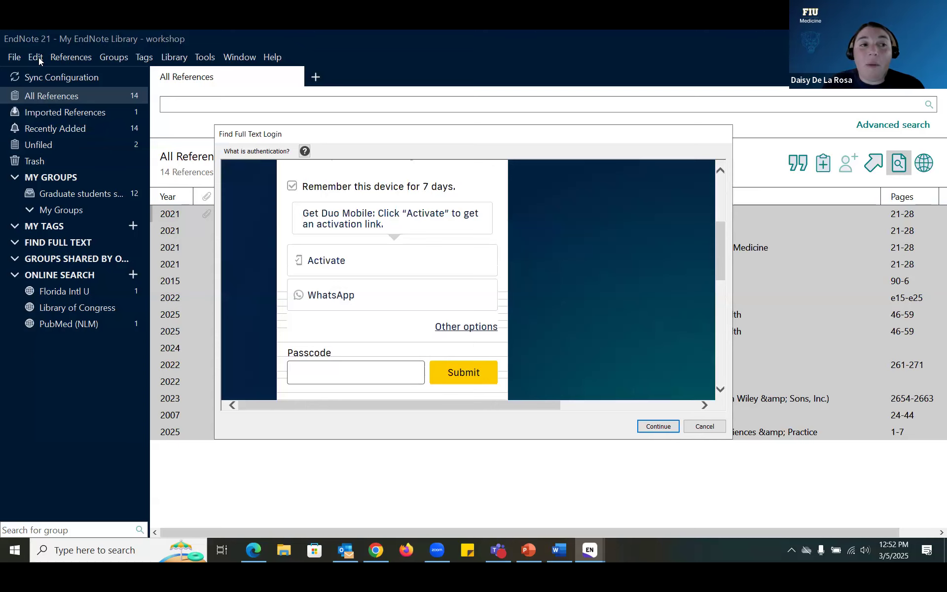
left_click(705, 428)
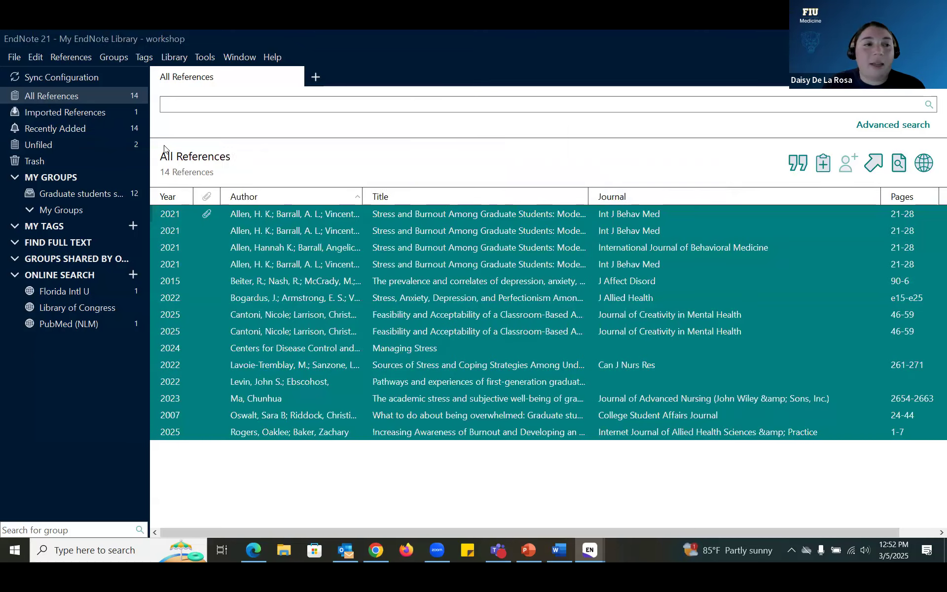
Step: Show the Find Full Text preferences, then bring Google Chrome to the front
left_click(39, 56)
left_click(124, 257)
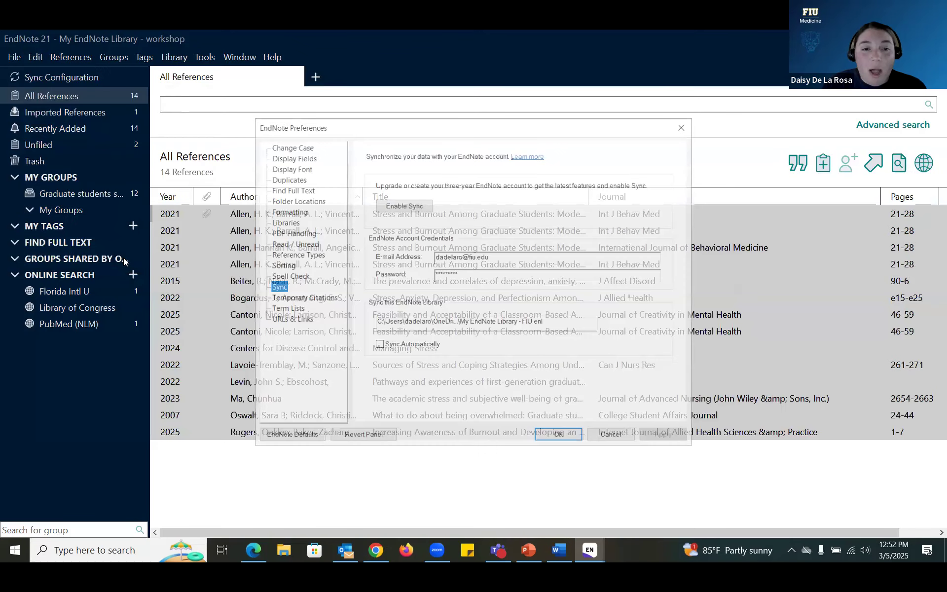
left_click(292, 190)
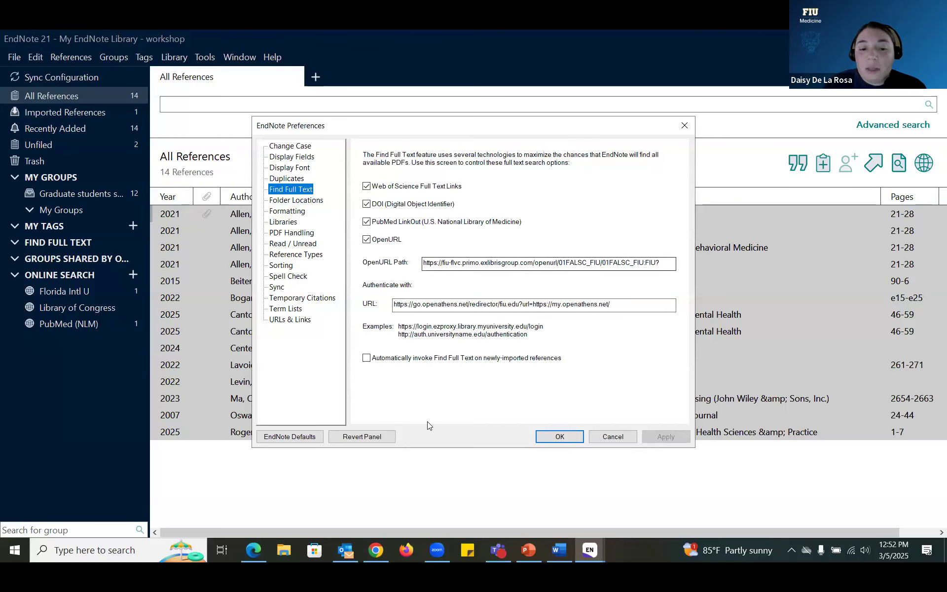
left_click(376, 549)
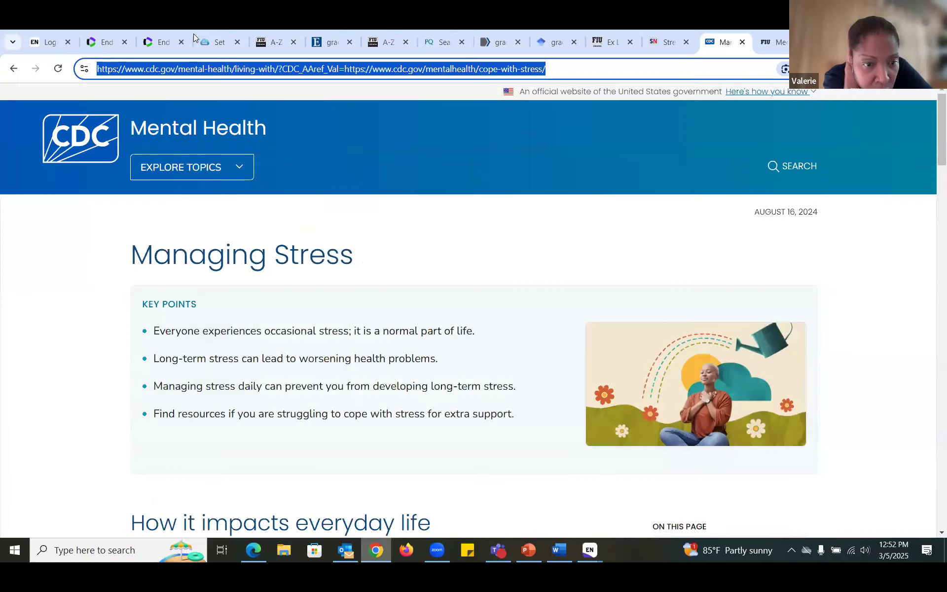
Step: Read the LibGuide's 'Set up Find Full Text feature' Steps 1–5, then return to EndNote
left_click(209, 38)
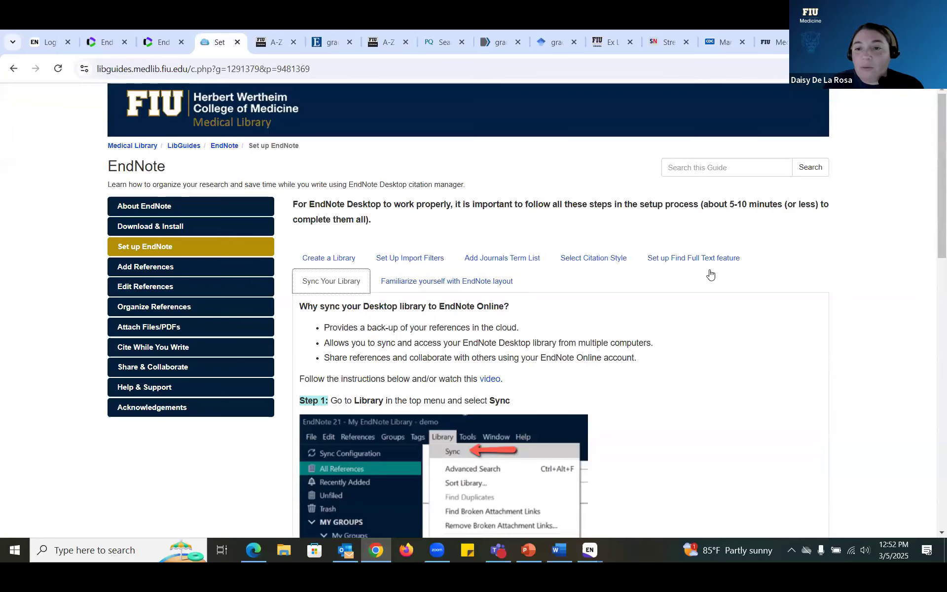
left_click(712, 267)
scroll(695, 266, "down", 5)
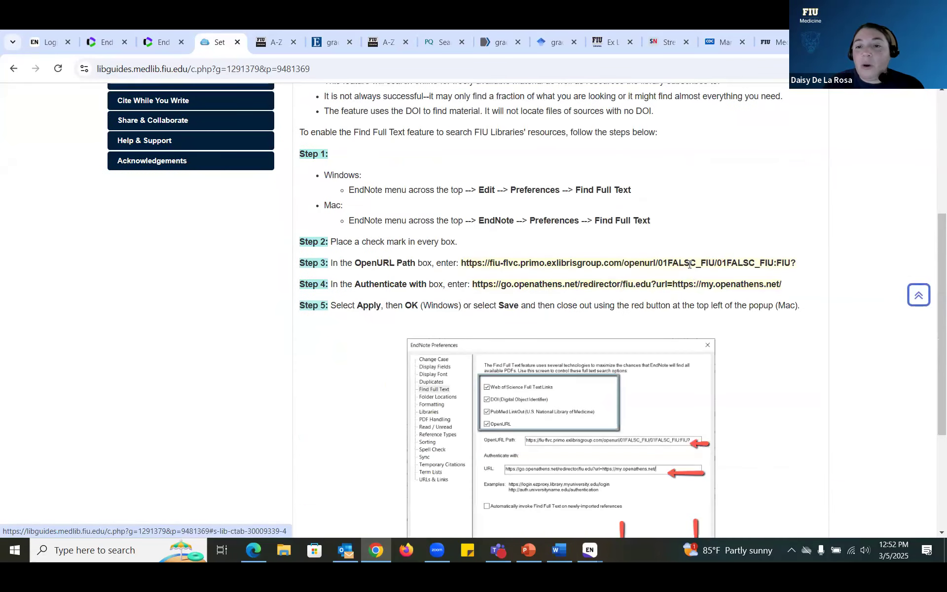
scroll(656, 345, "down", 2)
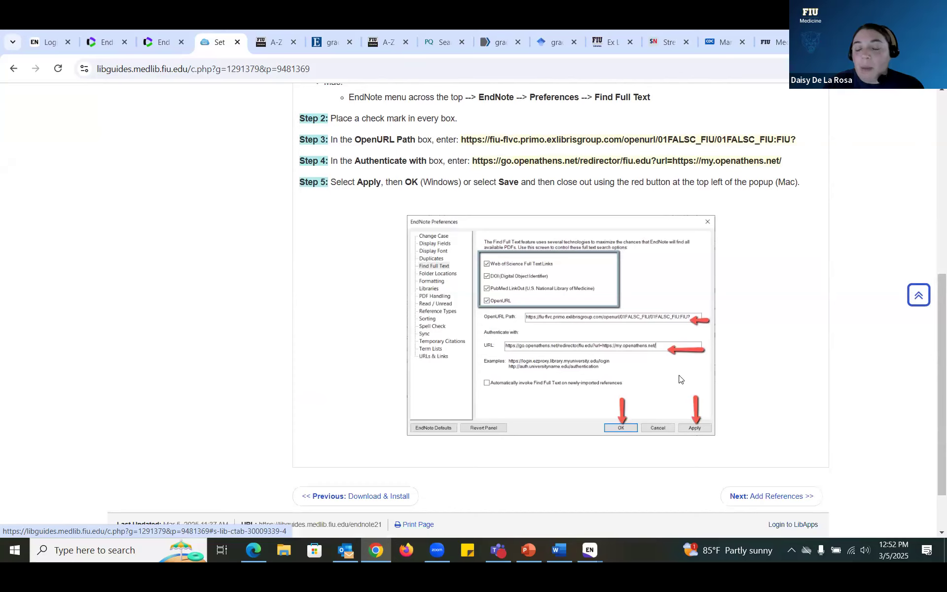
scroll(681, 378, "up", 1)
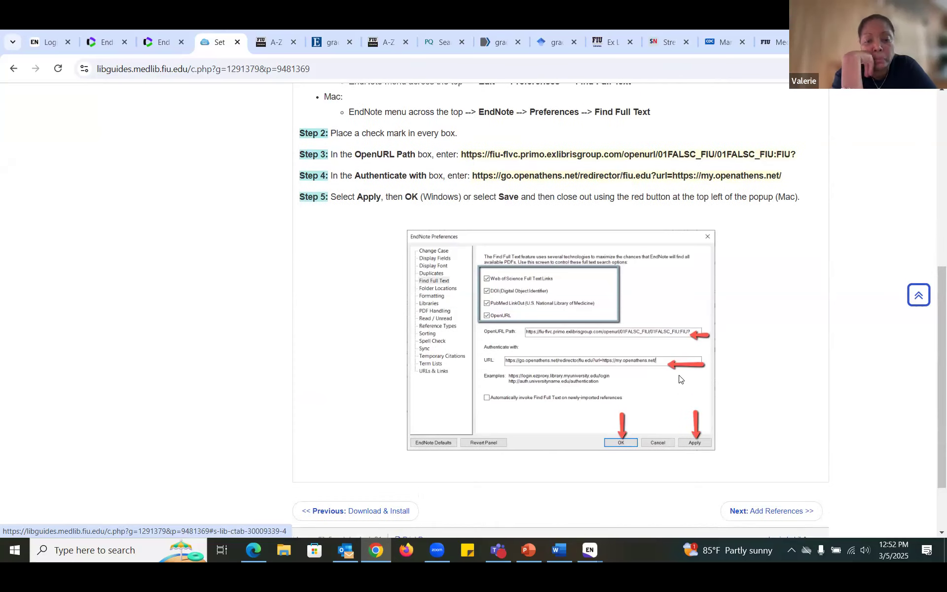
scroll(681, 379, "up", 1)
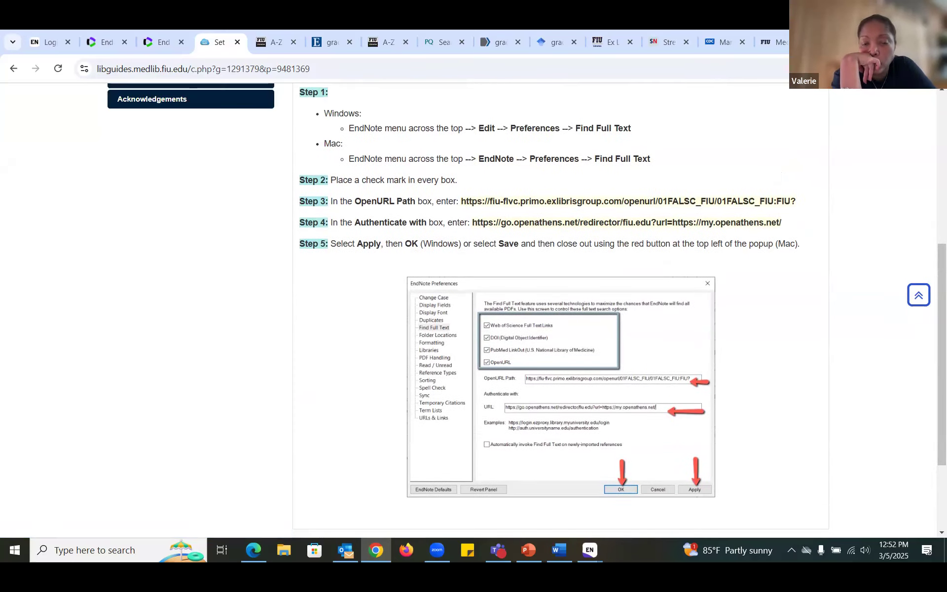
key("alt+Tab")
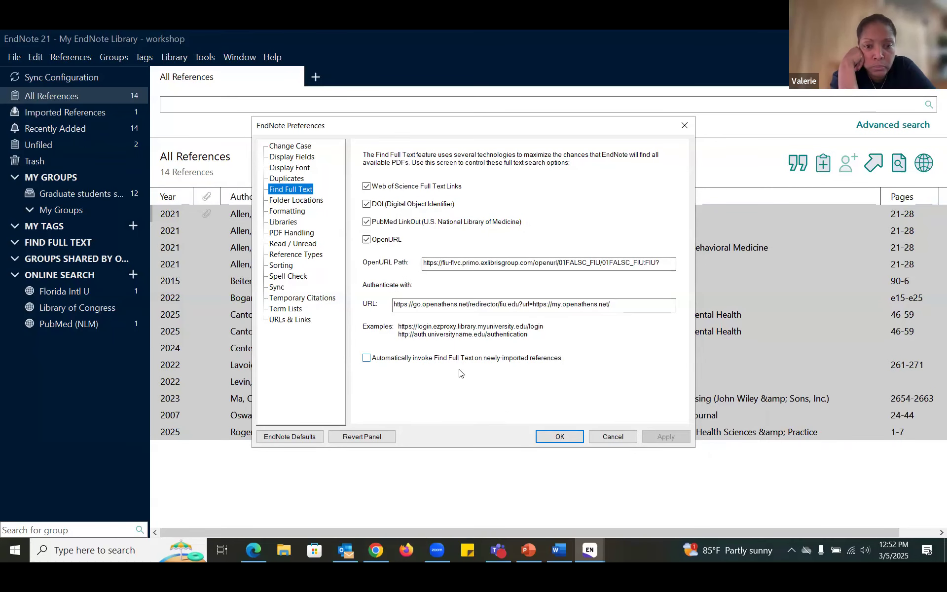
Step: Confirm the preferences with OK, switch to the demo library, and open its Asthma group
left_click(614, 435)
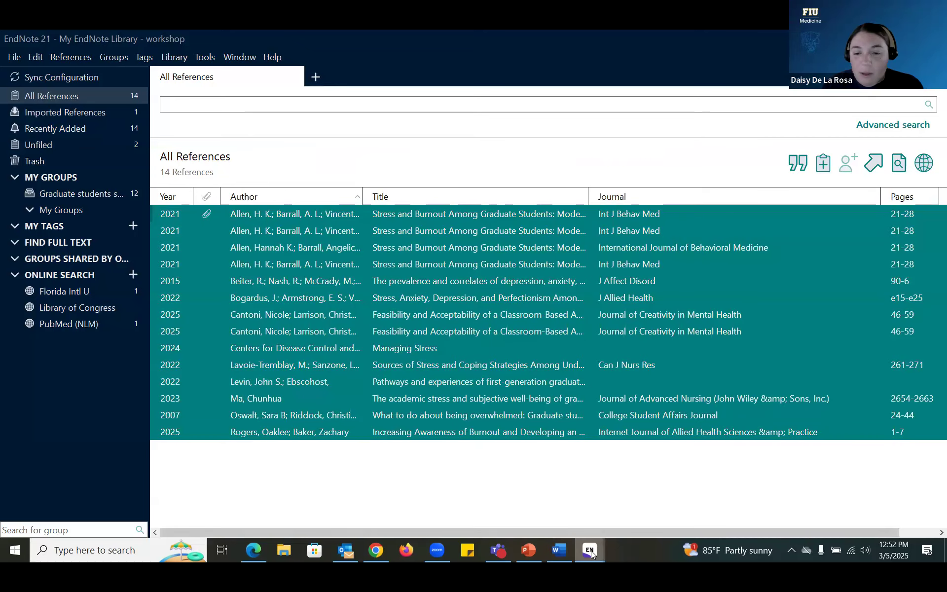
left_click(590, 551)
left_click(523, 498)
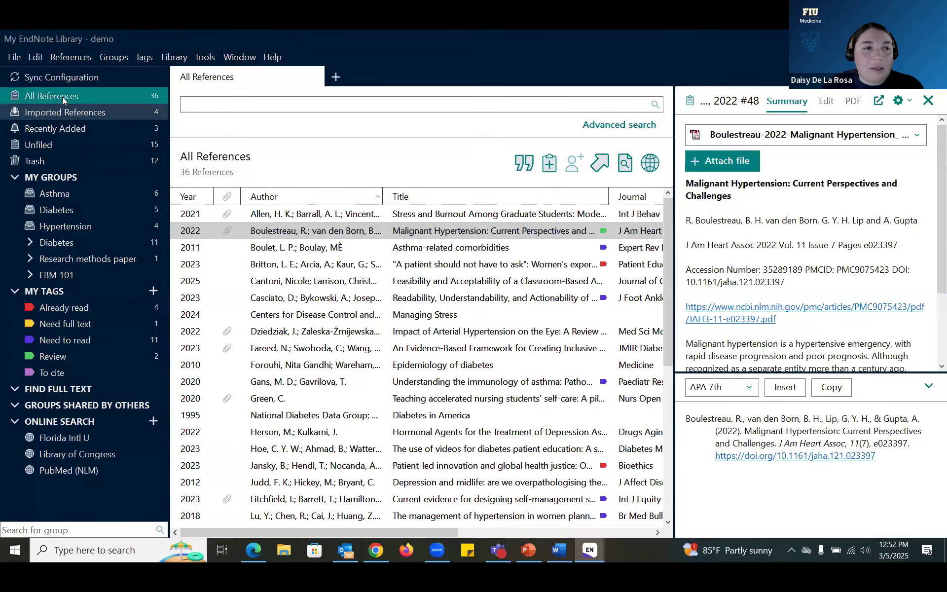
left_click(70, 193)
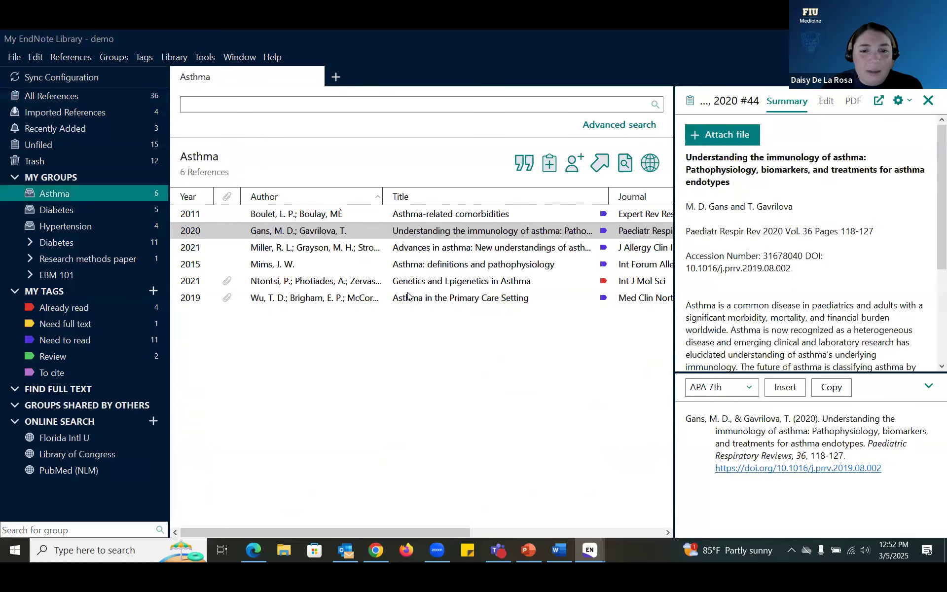
key("ctrl+a")
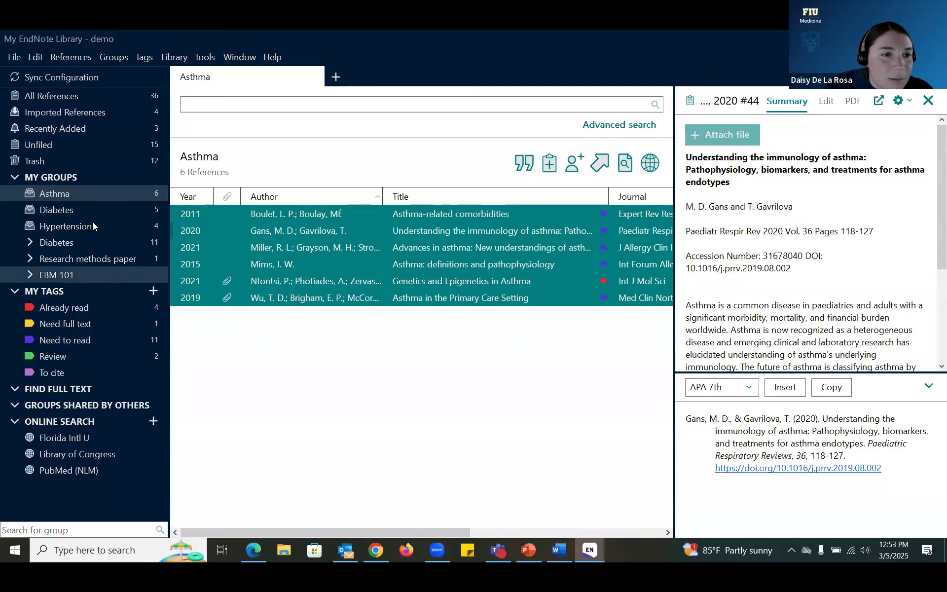
Step: Select the Boulet, Gans, Miller and Mims references and run Find Full Text on them
left_click(104, 94)
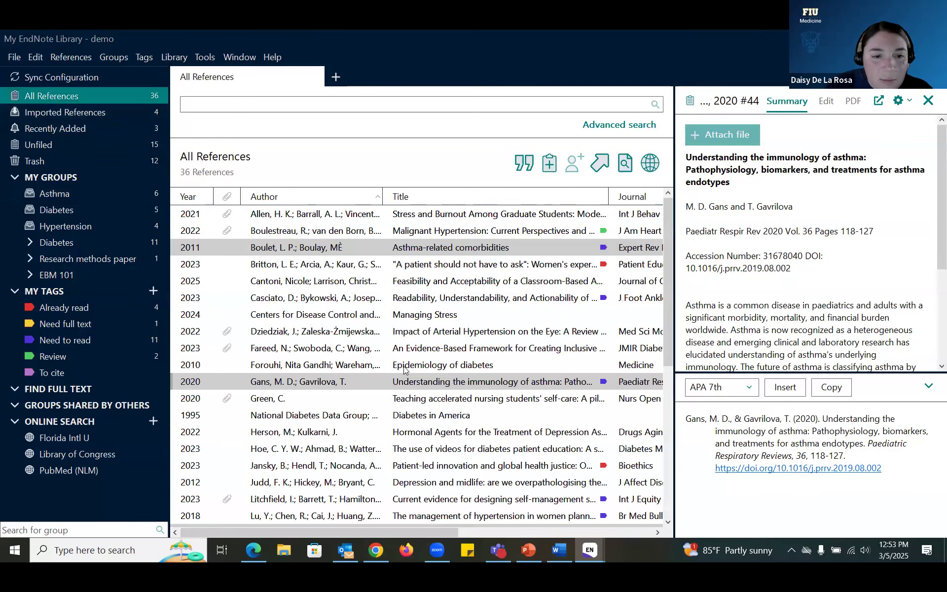
scroll(378, 341, "down", 6)
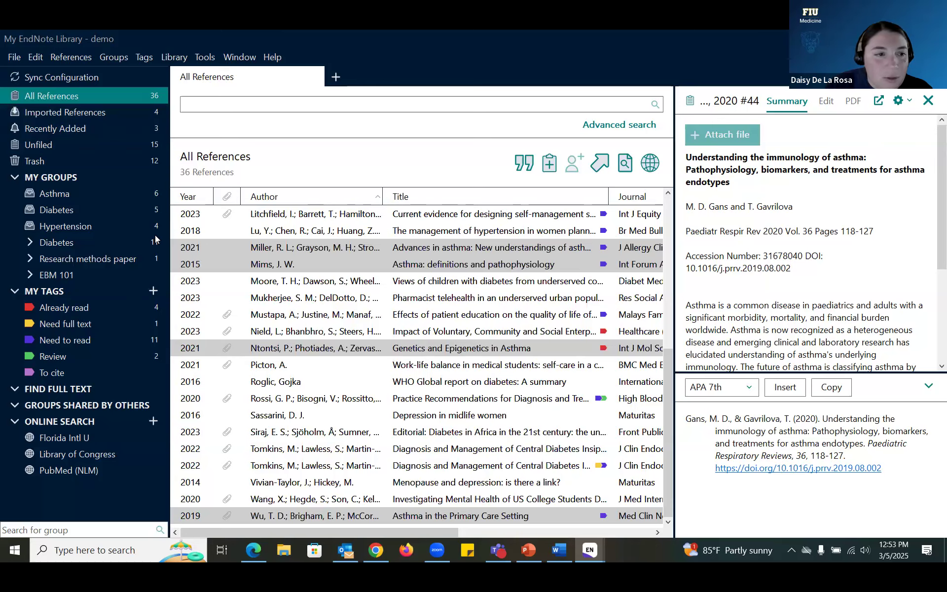
left_click(116, 198)
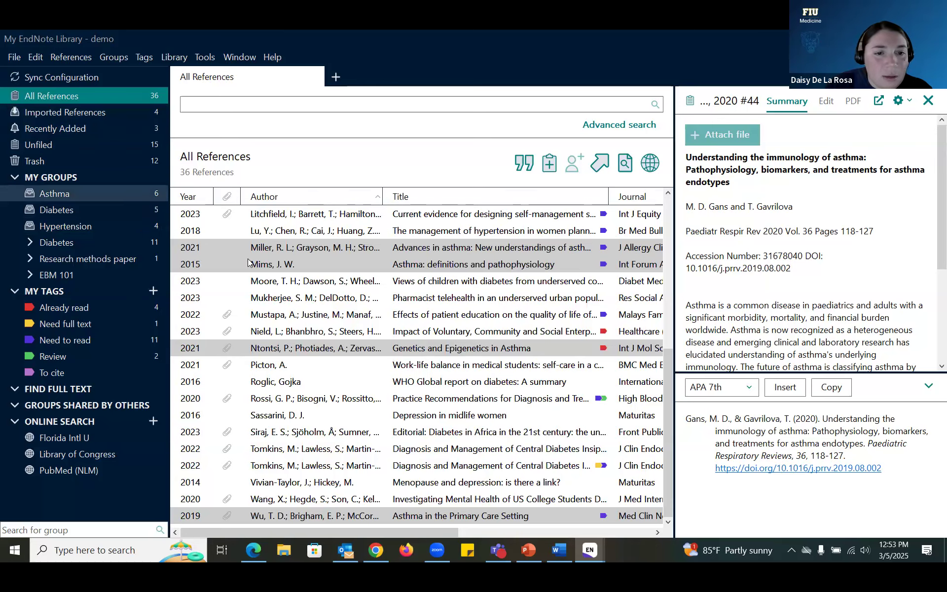
left_click(276, 264)
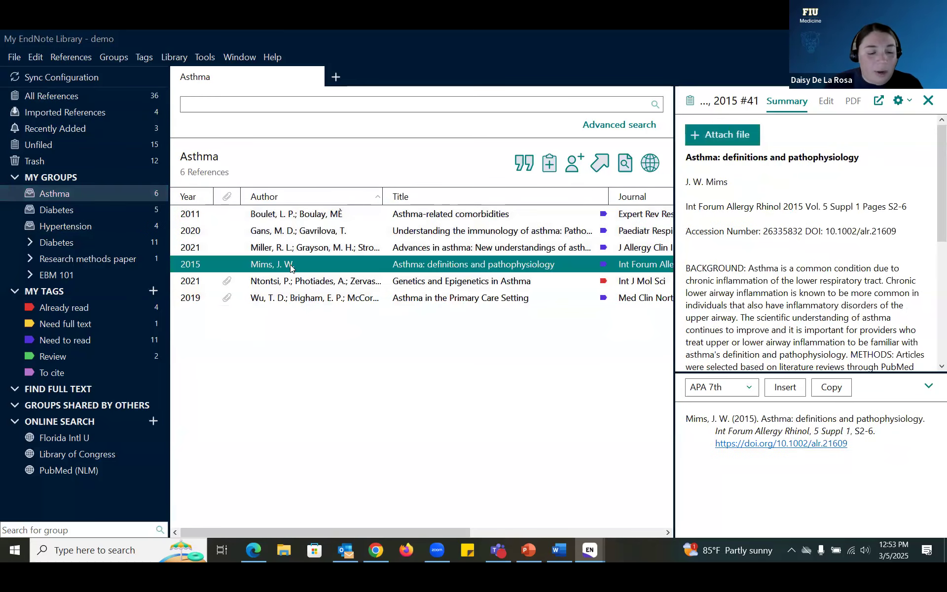
left_click(299, 231, "shift")
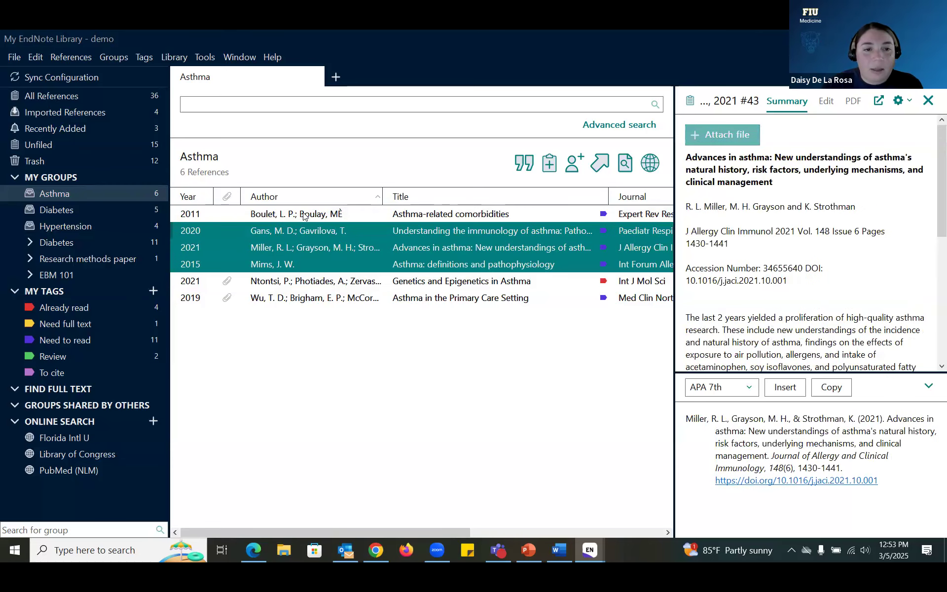
left_click(303, 214, "shift")
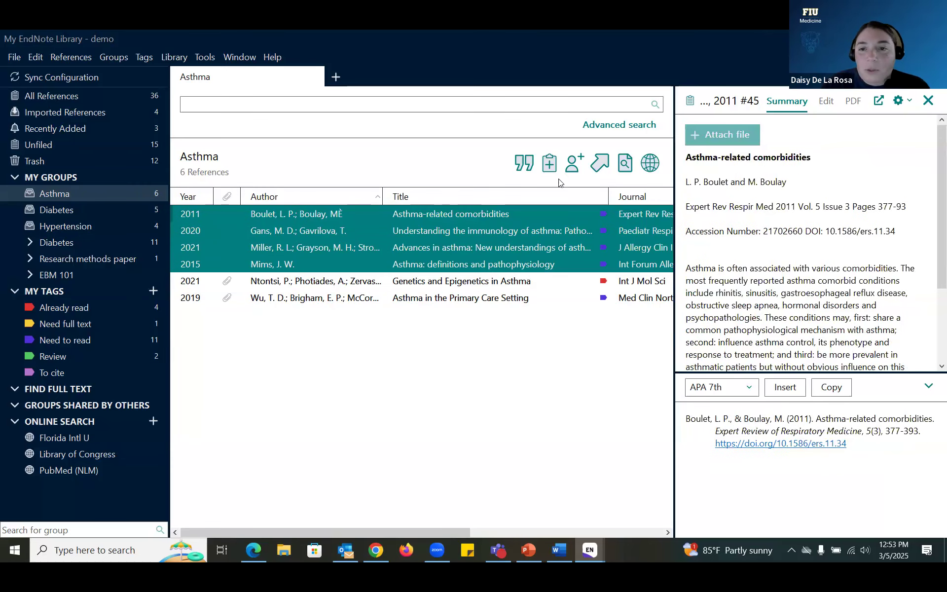
left_click(625, 163)
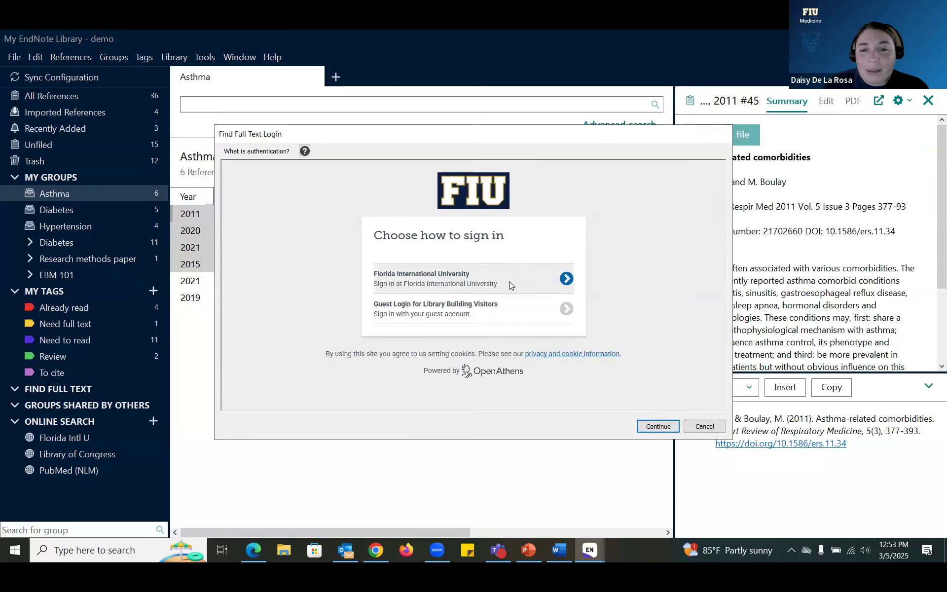
Step: Sign in through Florida International University with the university username and password
left_click(509, 282)
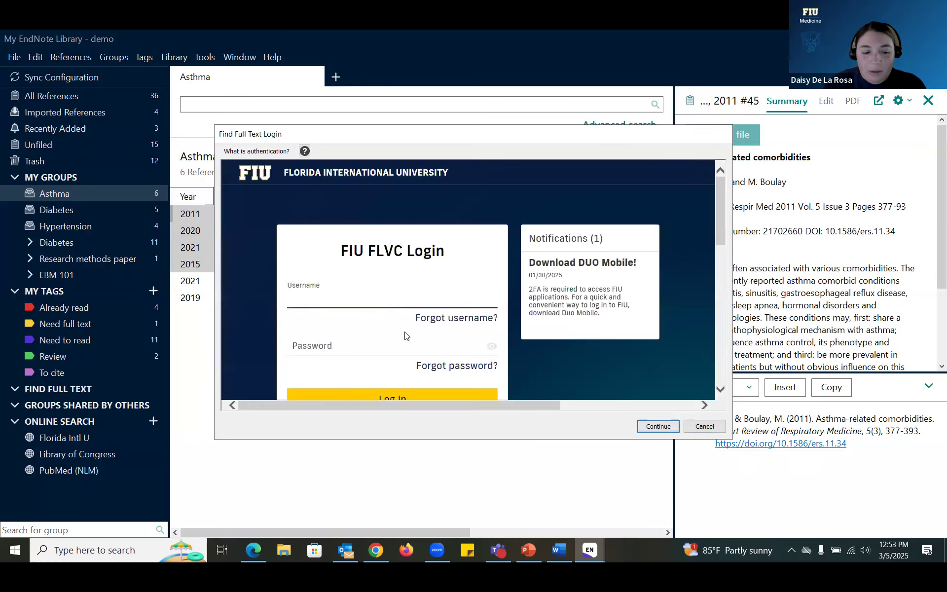
key("Tab")
type("••••••")
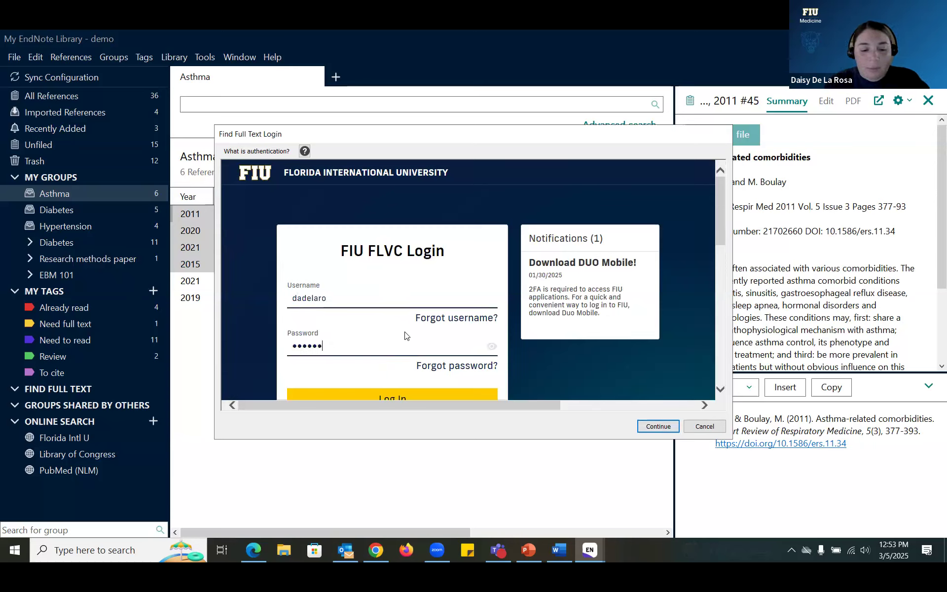
type("•••••••••")
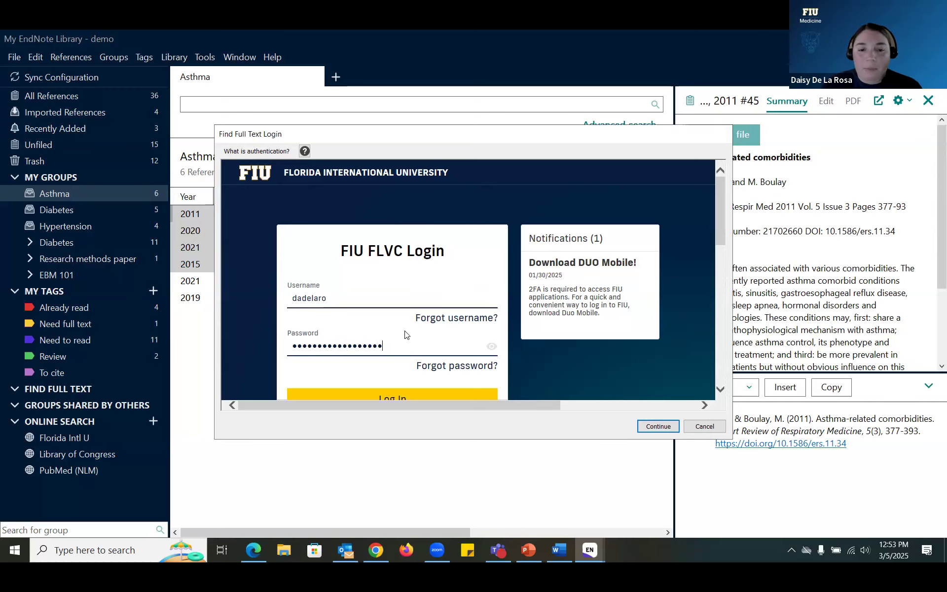
scroll(405, 335, "down", 2)
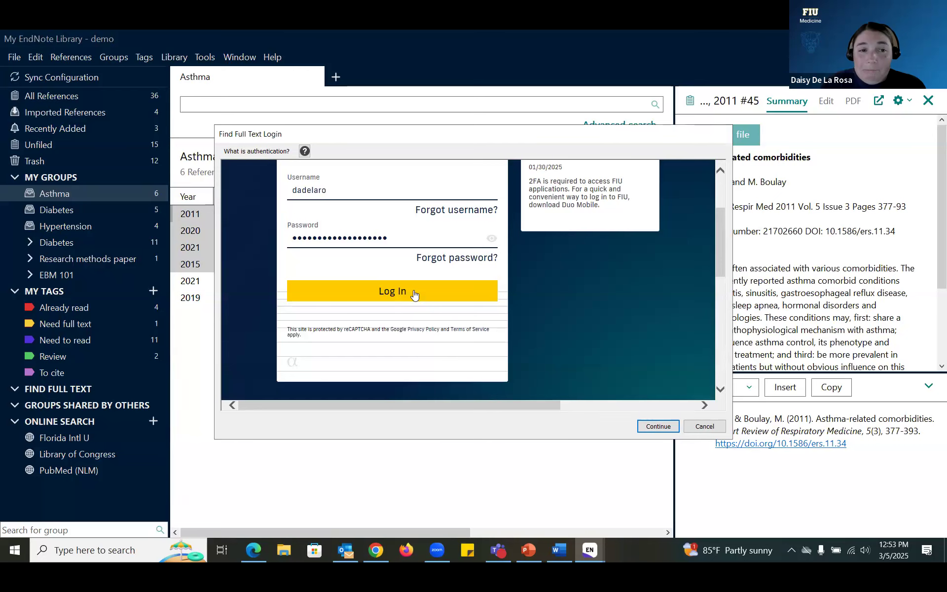
left_click(414, 294)
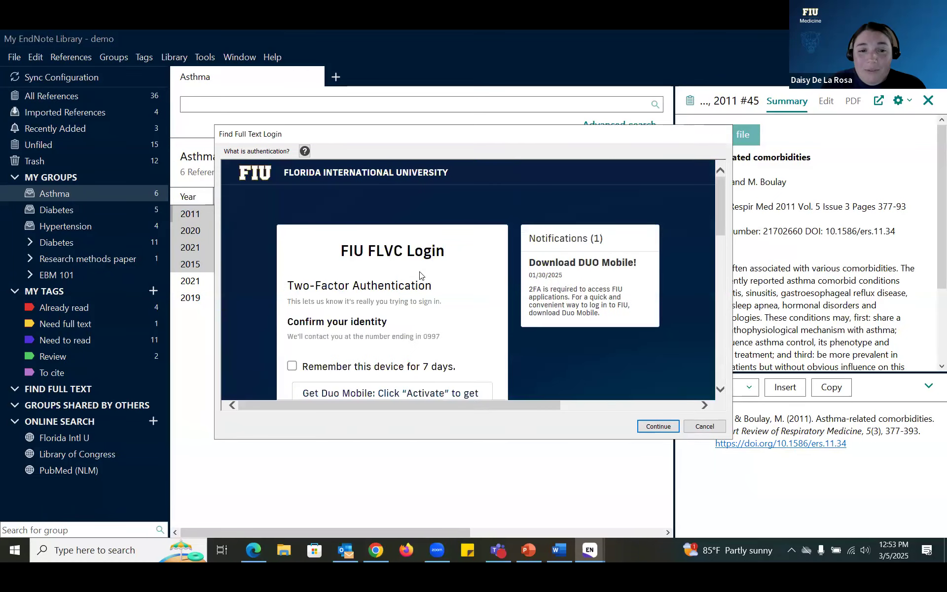
Step: Complete the Duo authentication and continue so the full-text search starts
scroll(420, 275, "down", 2)
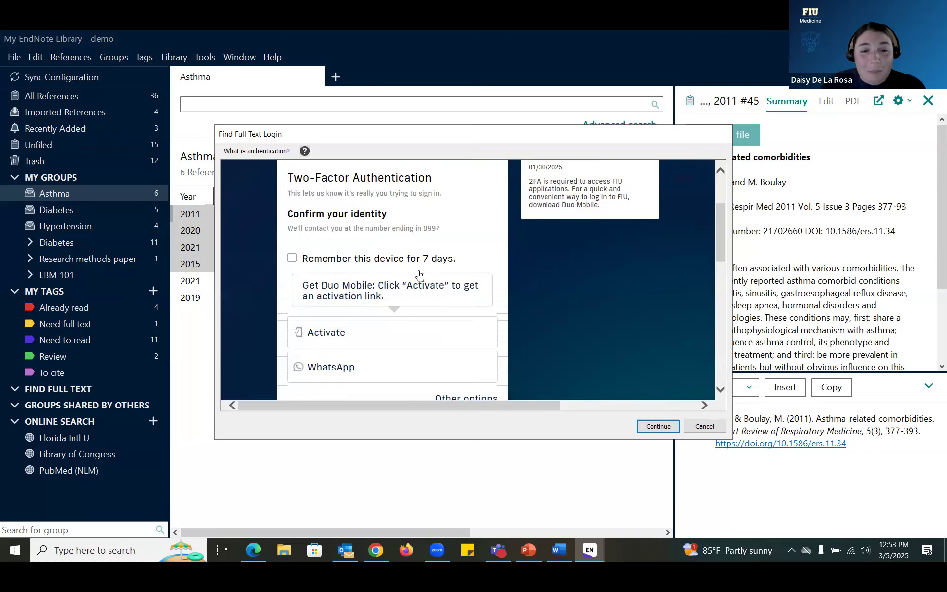
scroll(419, 274, "down", 2)
scroll(435, 306, "down", 2)
scroll(435, 305, "up", 2)
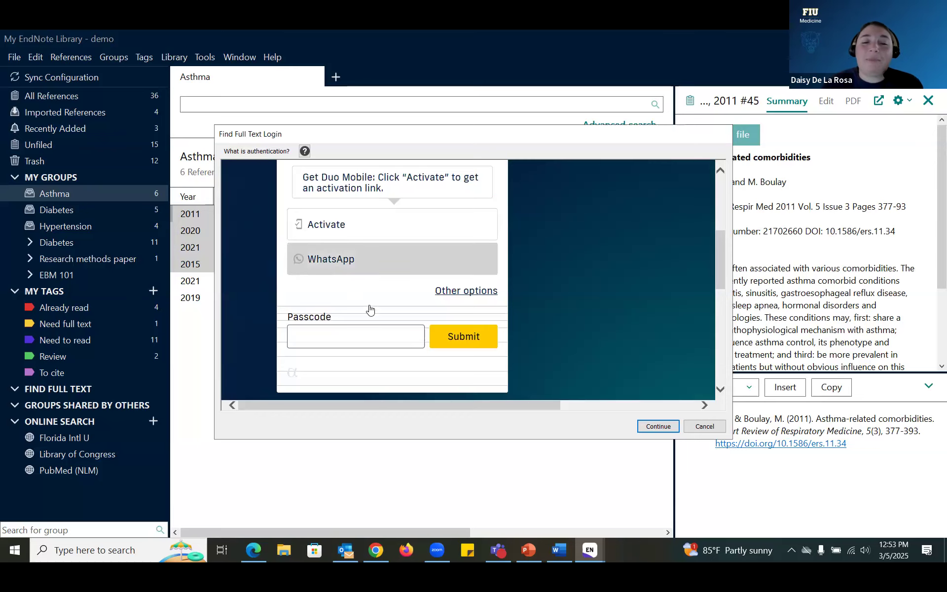
scroll(483, 365, "up", 5)
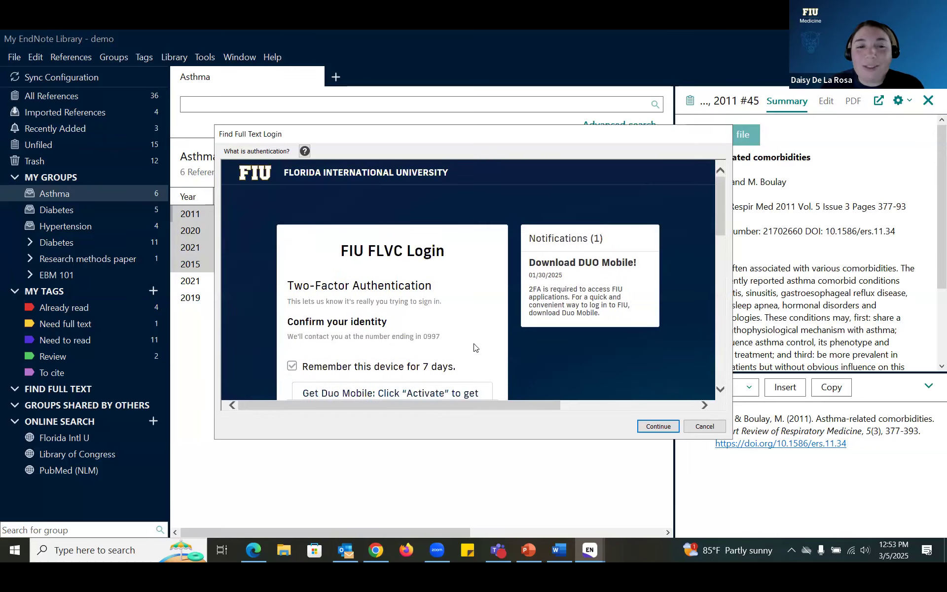
scroll(476, 345, "down", 3)
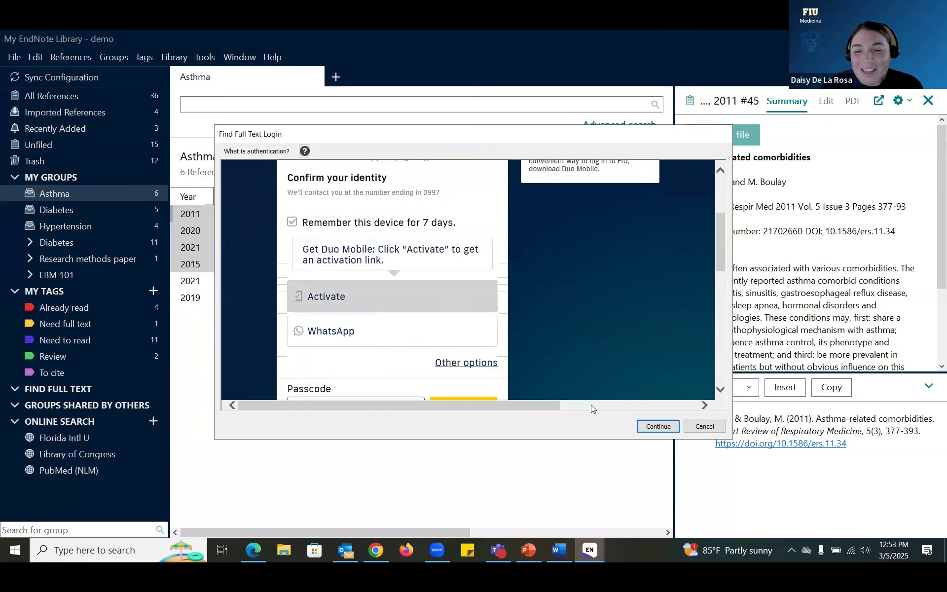
left_click(653, 426)
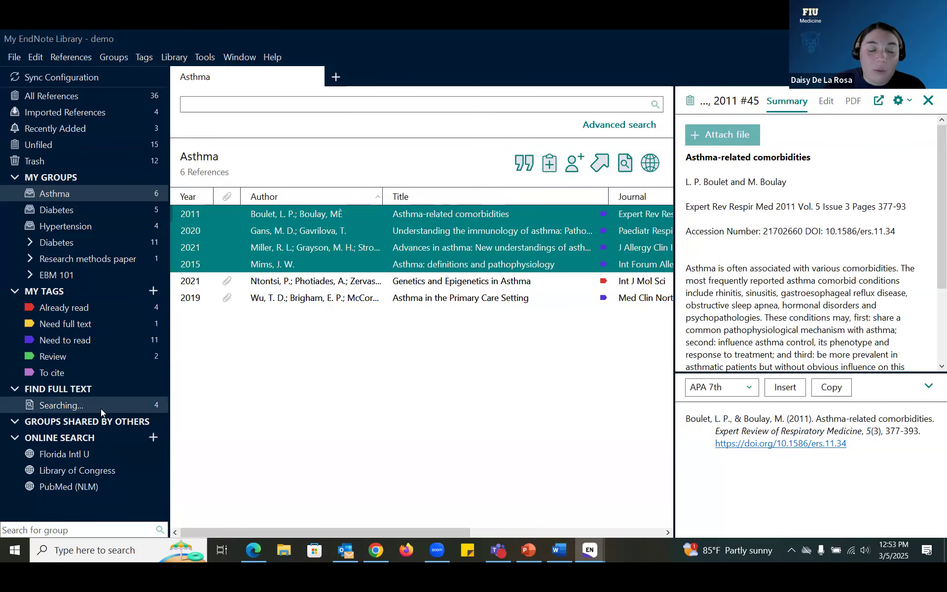
Step: Switch to the 'EndNote 21 - My EndNote Library' workshop window from the taskbar
scroll(256, 389, "right", 2)
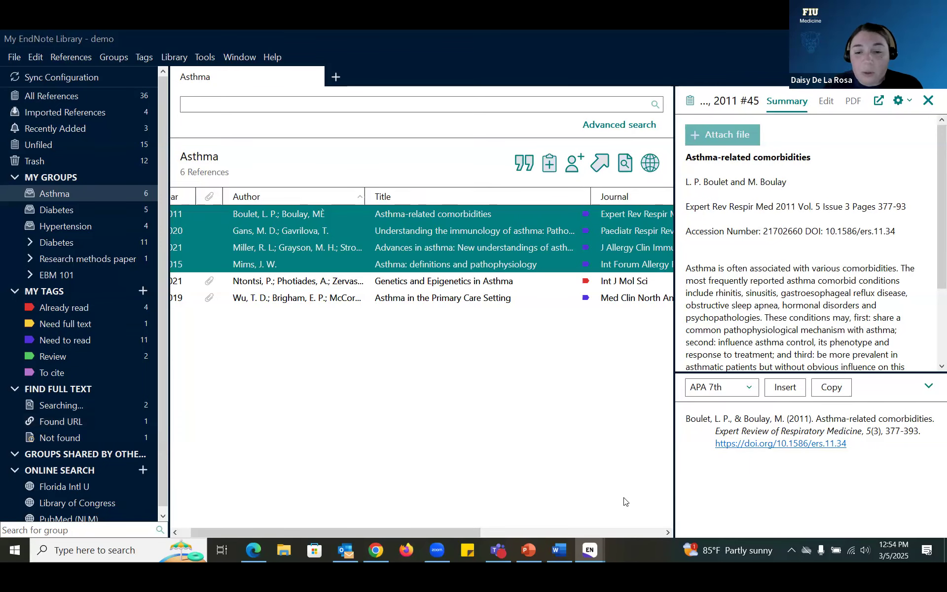
left_click(589, 554)
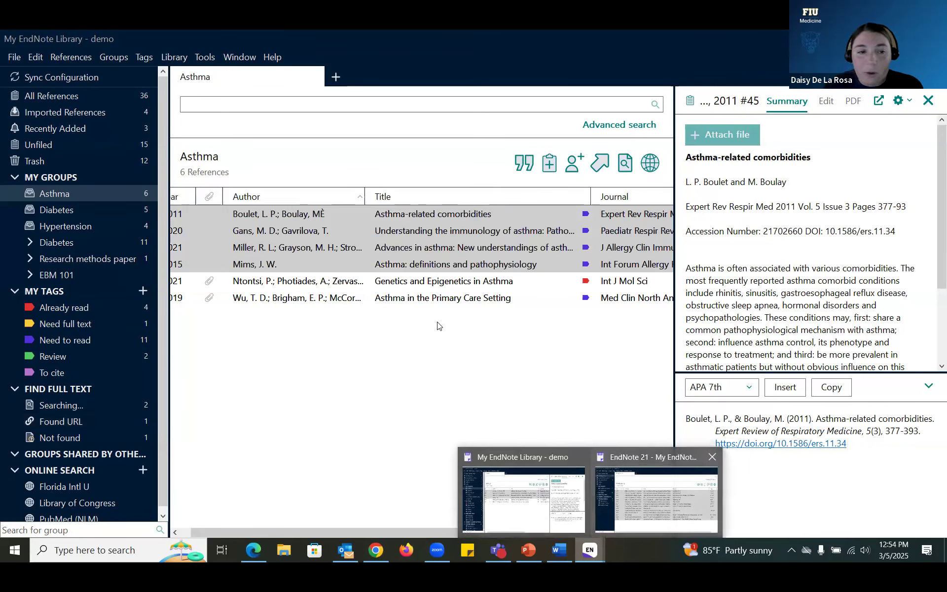
left_click(646, 496)
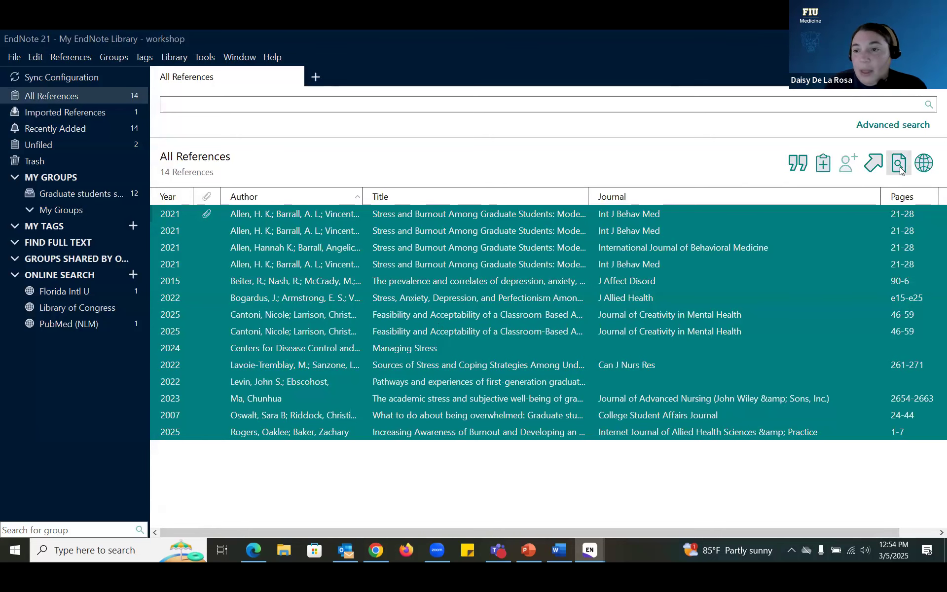
Step: Run Find Full Text on all 14 references, then view the Found PDF group
left_click(899, 167)
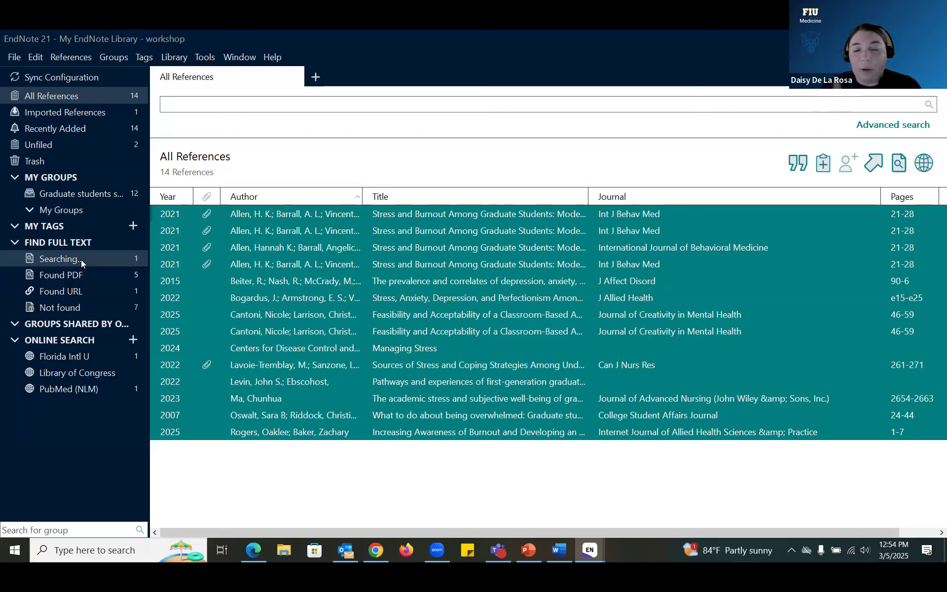
left_click(81, 258)
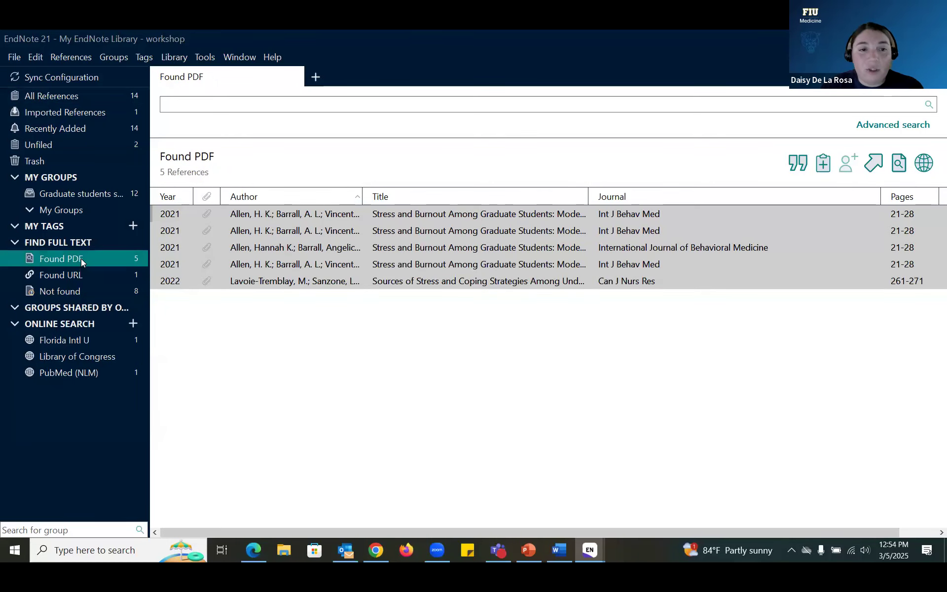
Step: Check the Allen Found PDF entries, view the 2015 Beiter reference's Summary, then return to All References
left_click(266, 228)
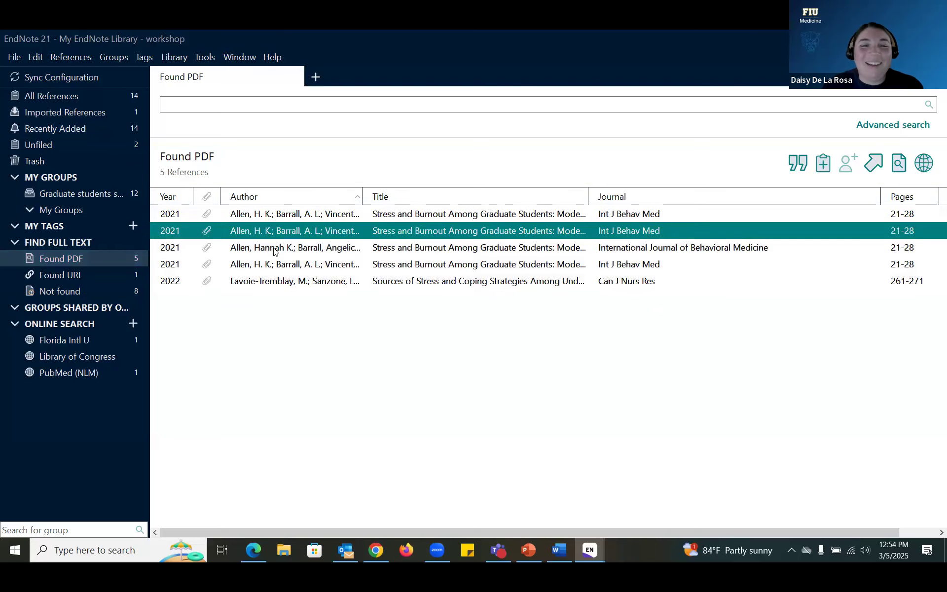
left_click(274, 250)
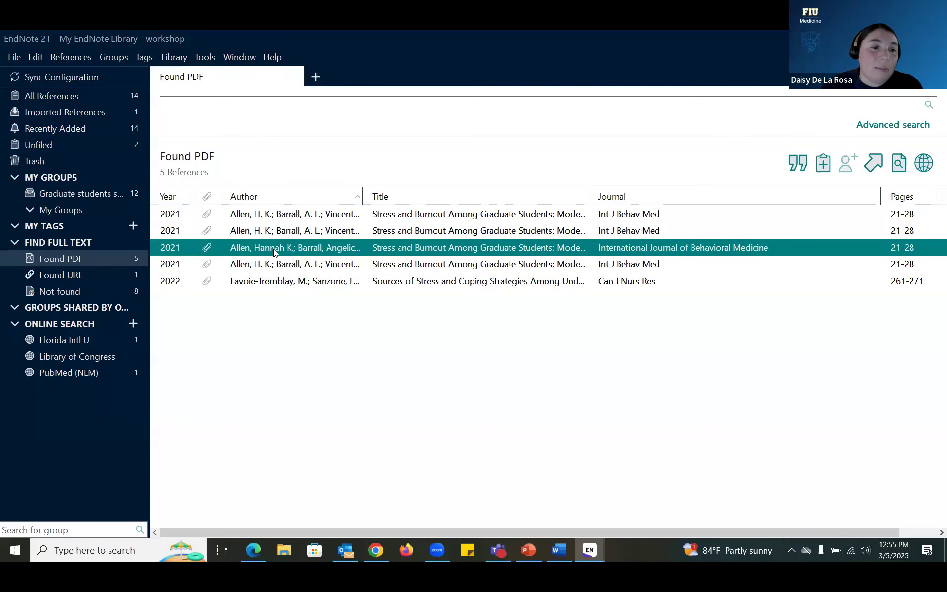
left_click(108, 273)
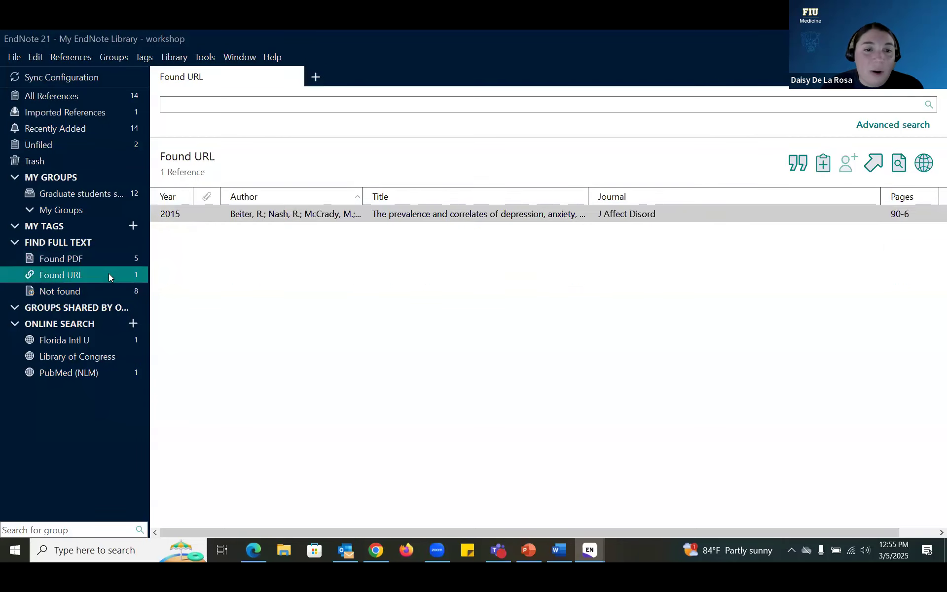
left_click(338, 215)
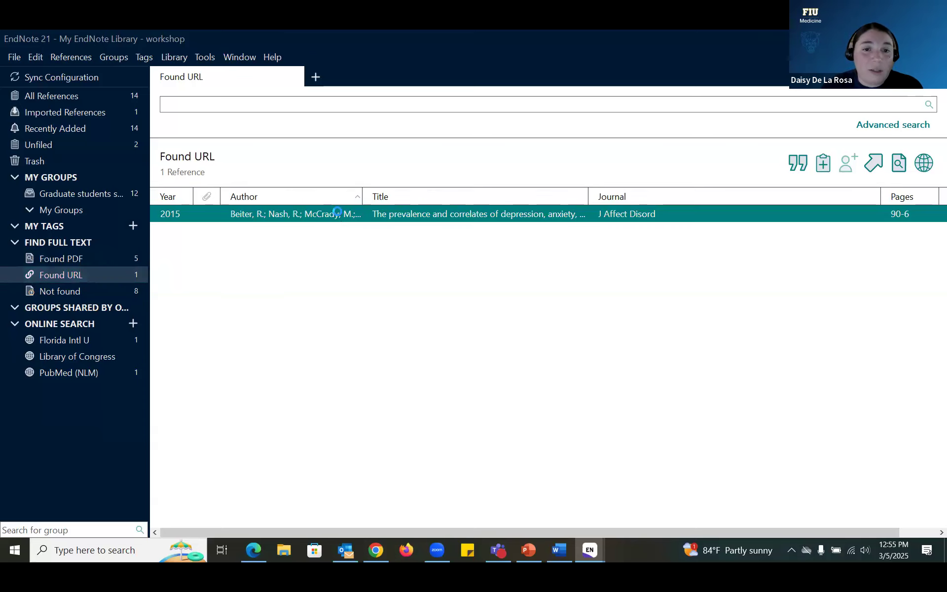
double_click(338, 214)
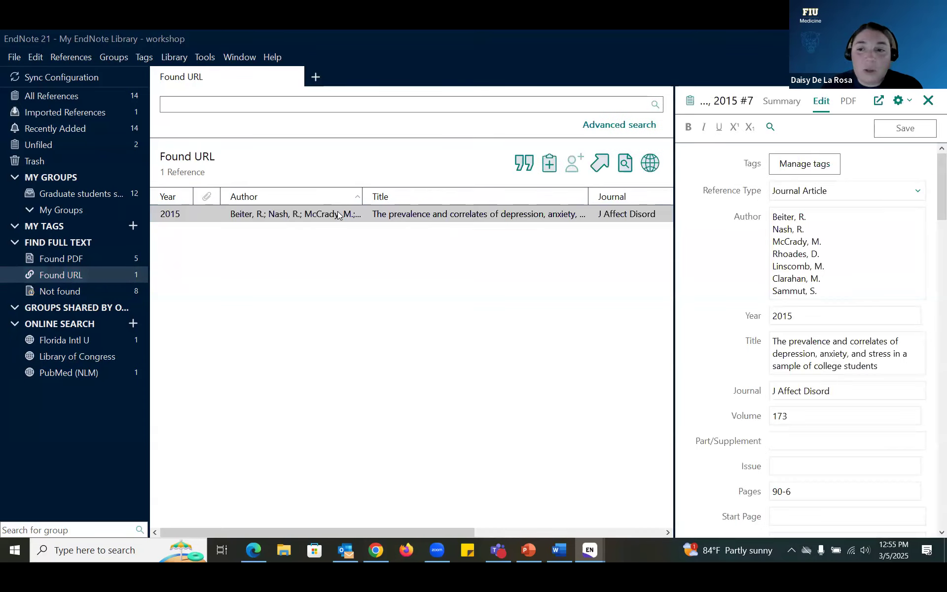
left_click(782, 101)
scroll(865, 337, "down", 2)
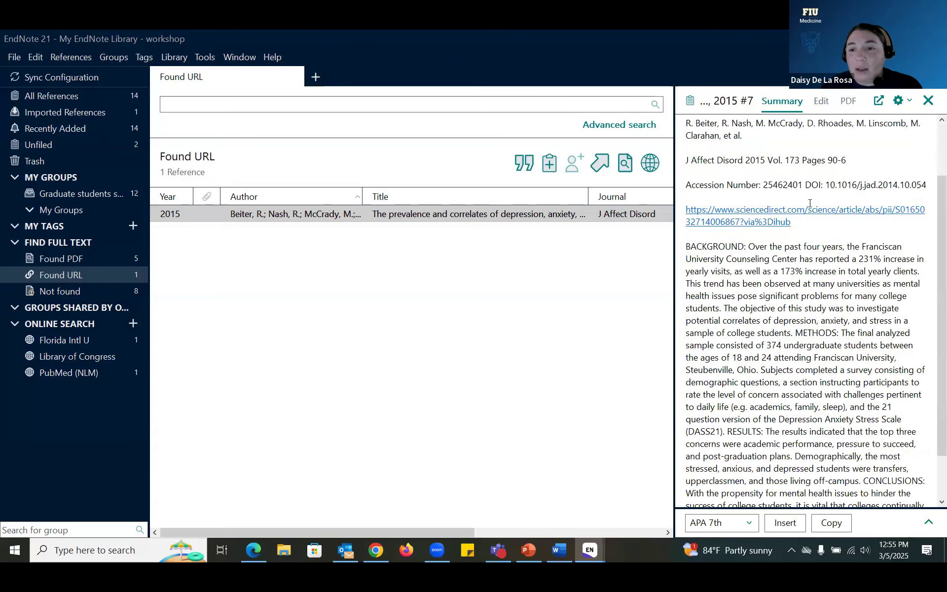
scroll(809, 203, "down", 2)
scroll(825, 292, "up", 5)
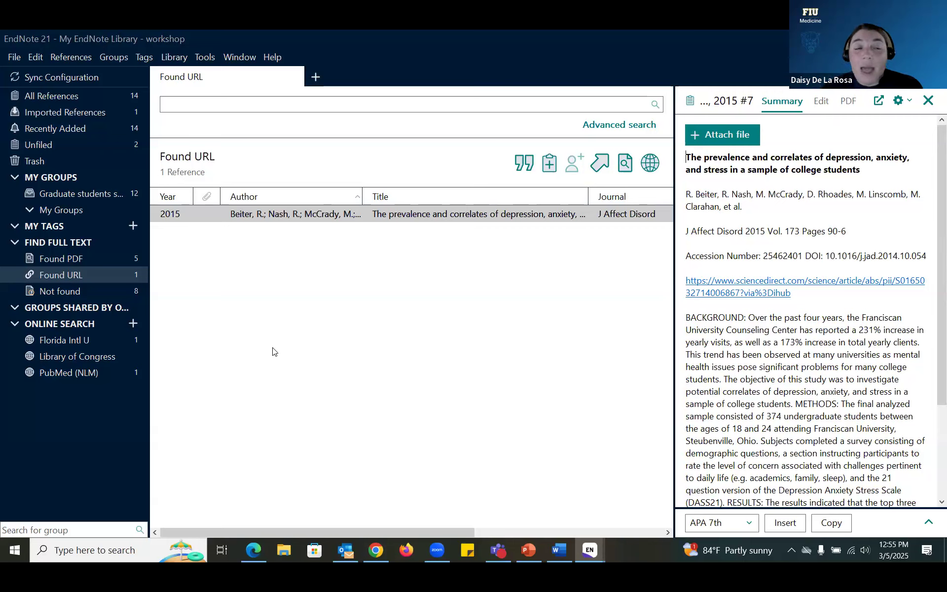
left_click(97, 96)
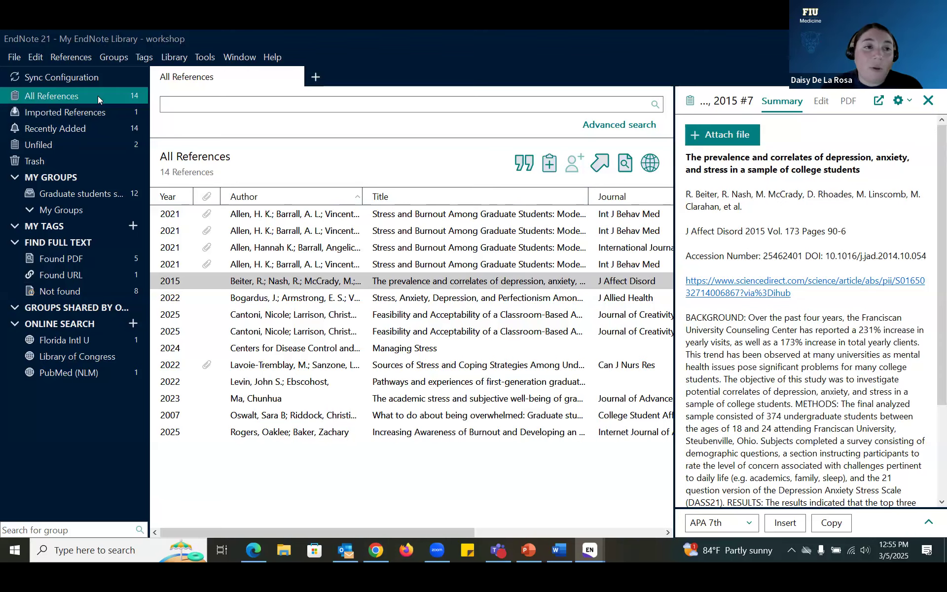
Step: Import the desktop PDFs folder with Import Option PDF and Duplicates set to Import All
left_click(13, 60)
mouse_move(132, 281)
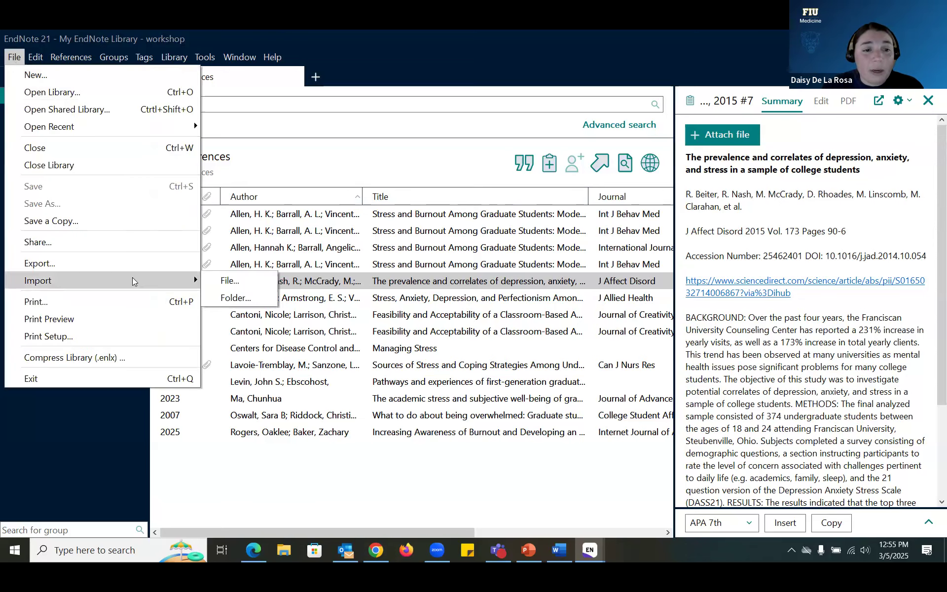
left_click(232, 298)
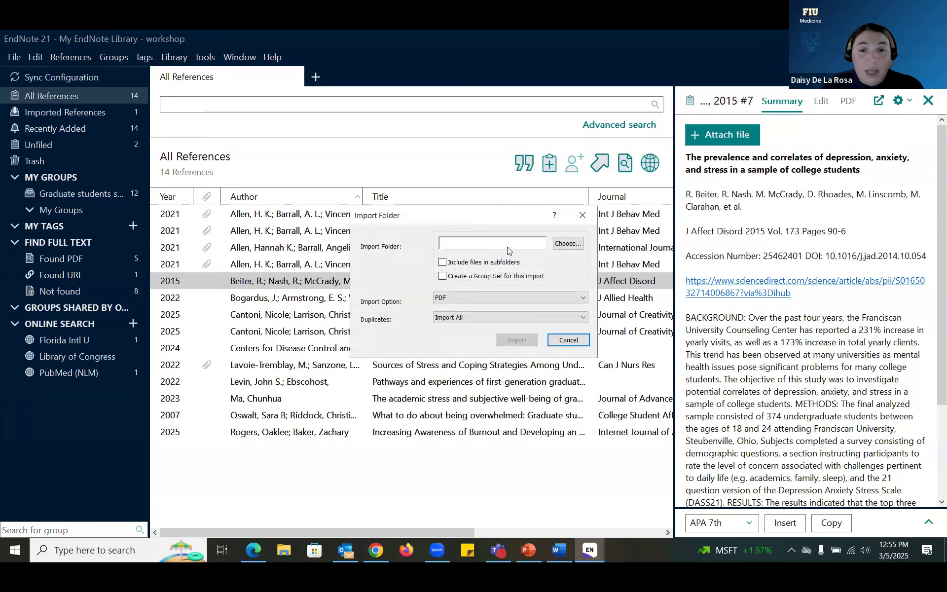
left_click(576, 244)
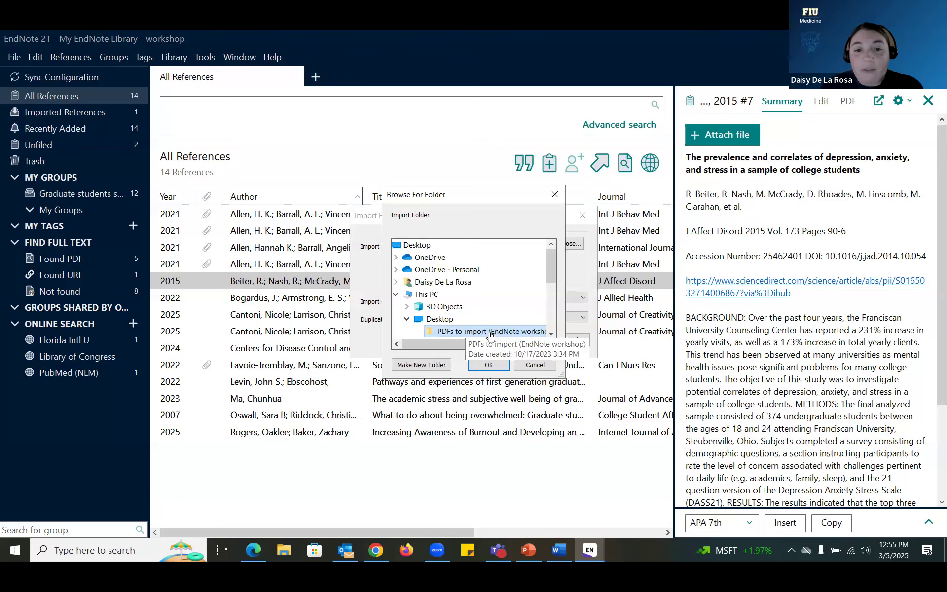
left_click(489, 364)
left_click(477, 297)
left_click(477, 307)
left_click(477, 320)
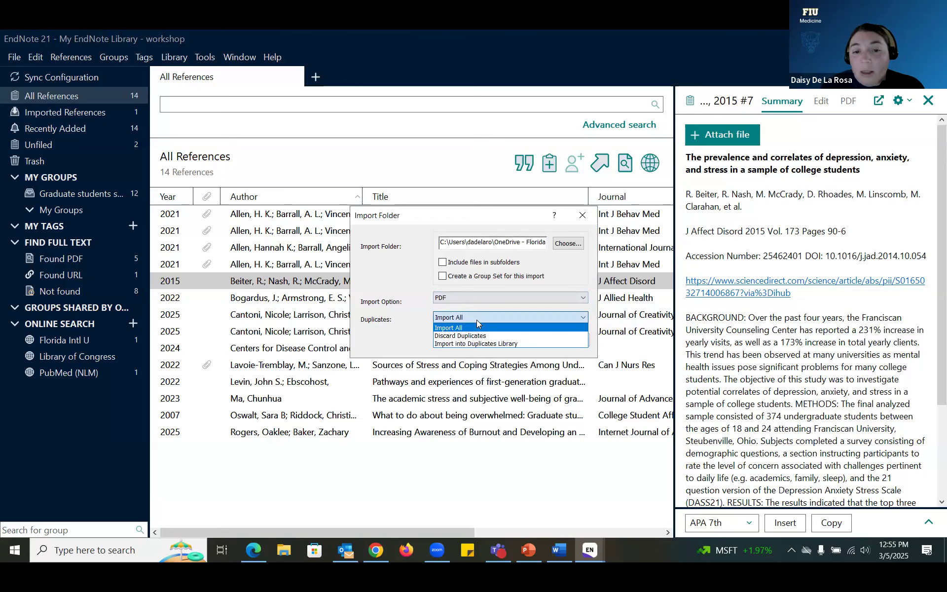
left_click(476, 320)
left_click(504, 341)
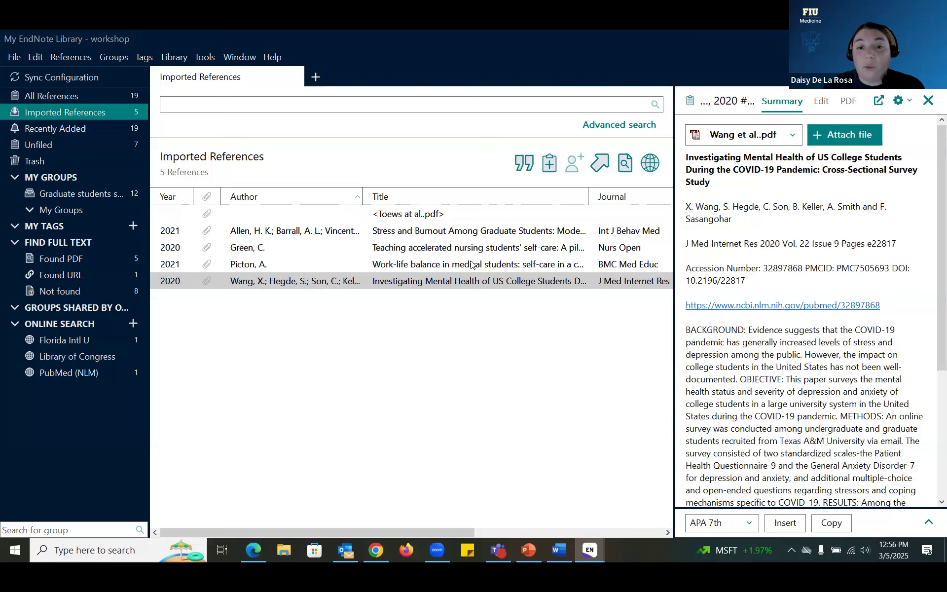
Step: Browse the imported Wang, Picton, Green, 2021 Allen and Toews PDF references
left_click(482, 282)
left_click(443, 265)
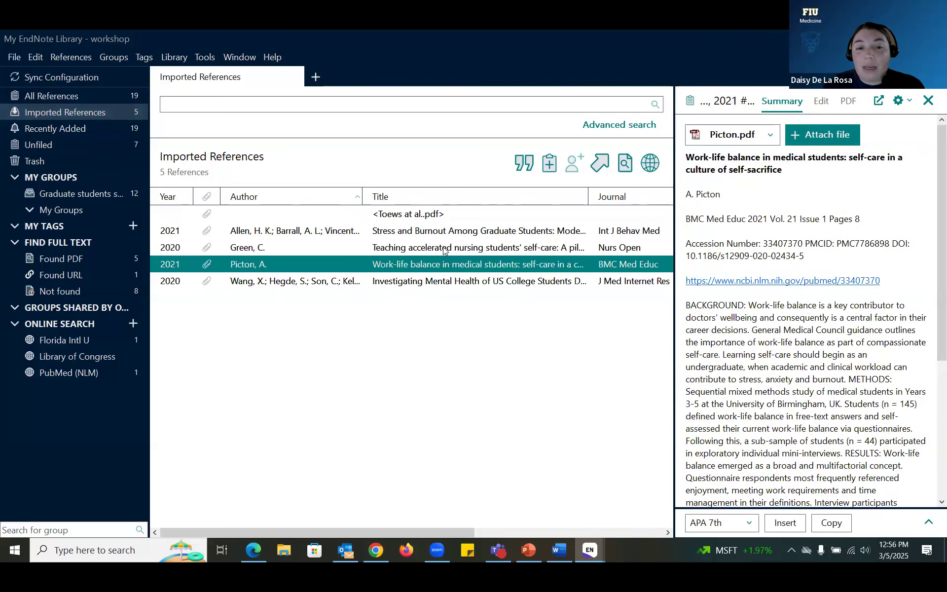
left_click(444, 247)
left_click(446, 232)
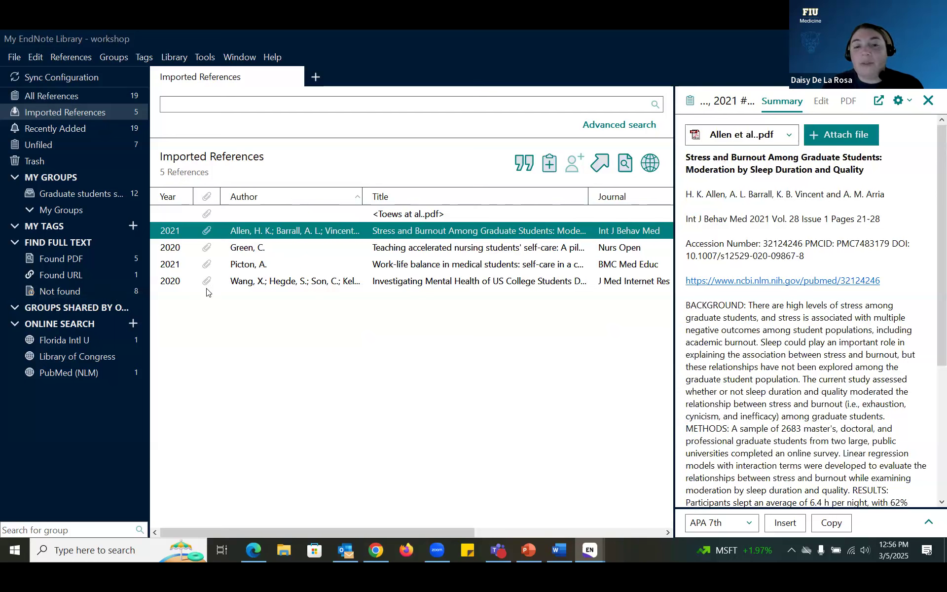
left_click(409, 214)
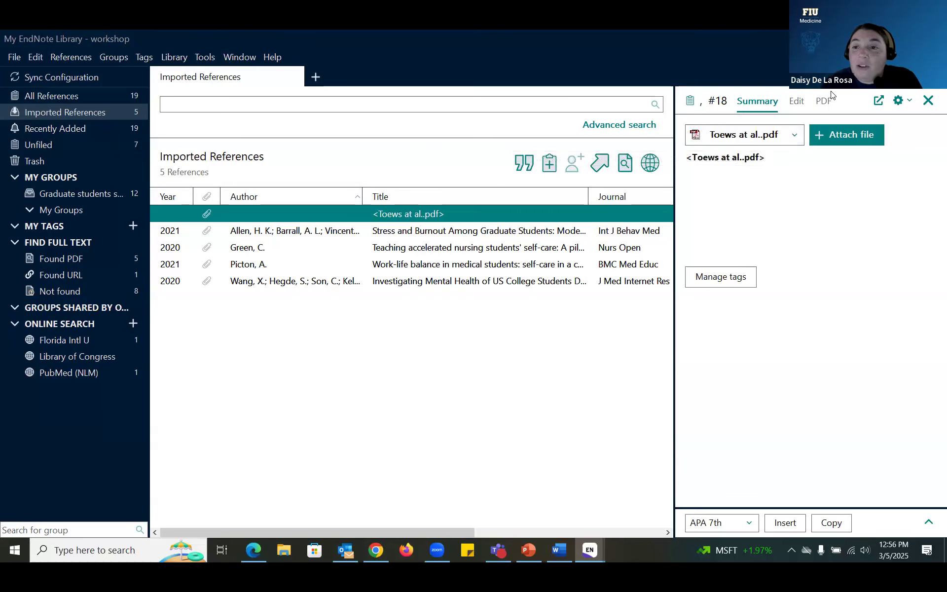
Step: Open the Toews at al..pdf entry for editing and check its empty Author, Year and Journal fields
left_click(794, 102)
left_click(809, 217)
left_click(809, 244)
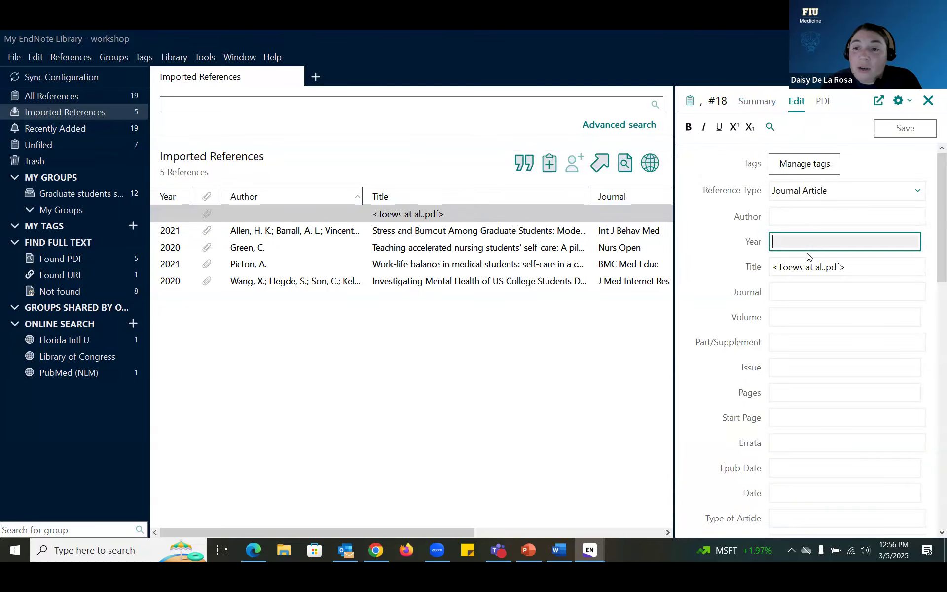
key("Tab")
left_click(807, 295)
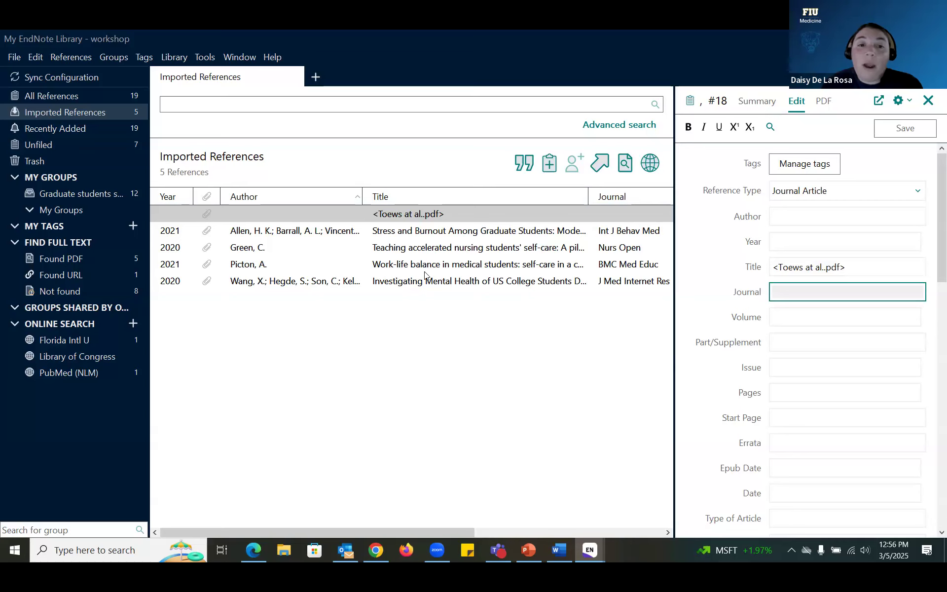
left_click(418, 213)
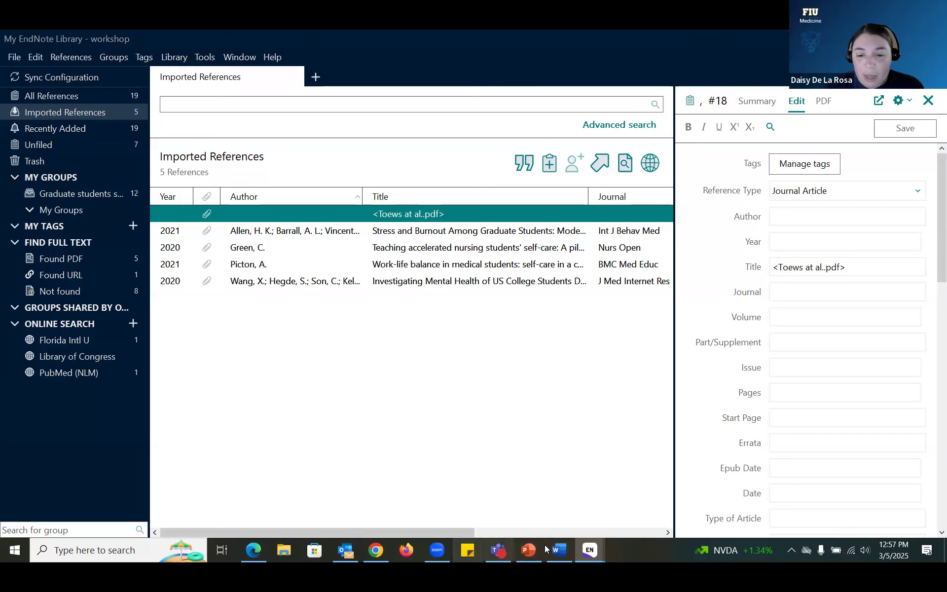
Step: Return to the demo library, view the Diabetes and Hypertension groups, and expand the Research methods paper group
left_click(590, 543)
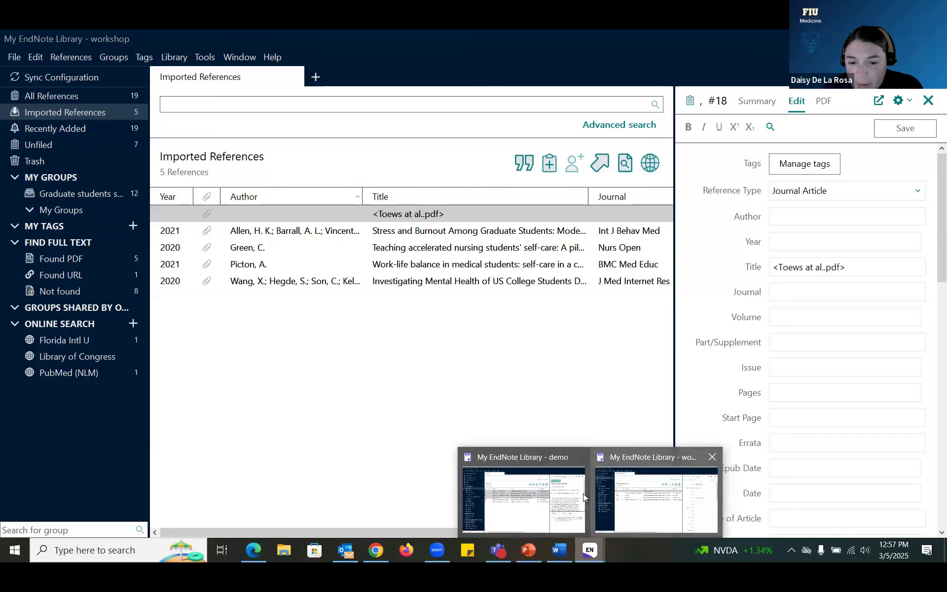
left_click(582, 494)
left_click(288, 358)
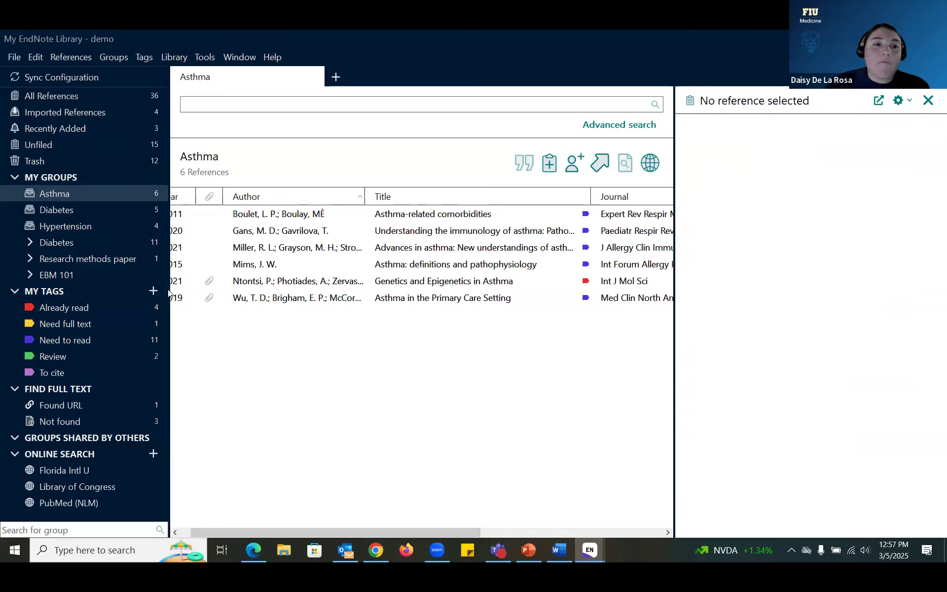
left_click(92, 207)
left_click(92, 223)
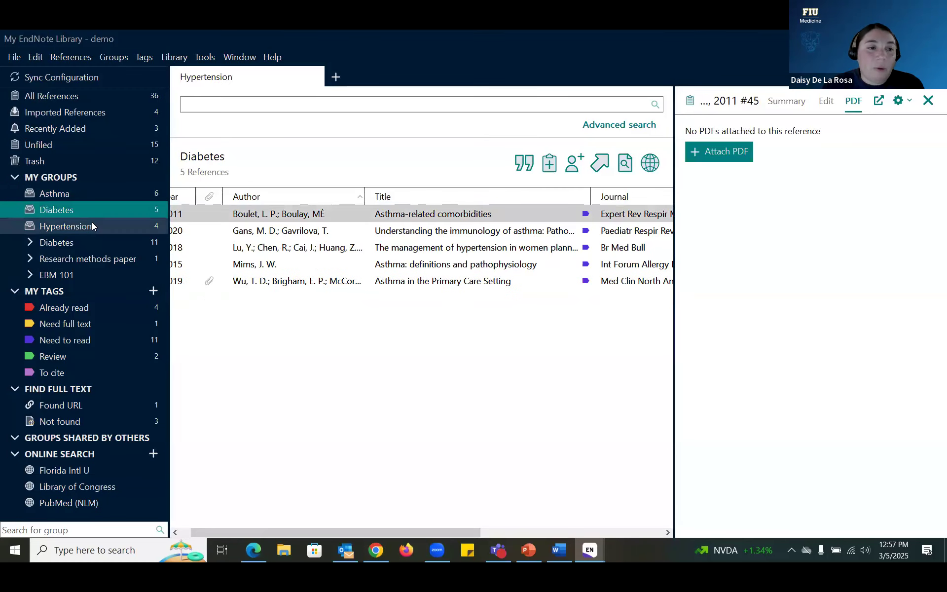
left_click(25, 242)
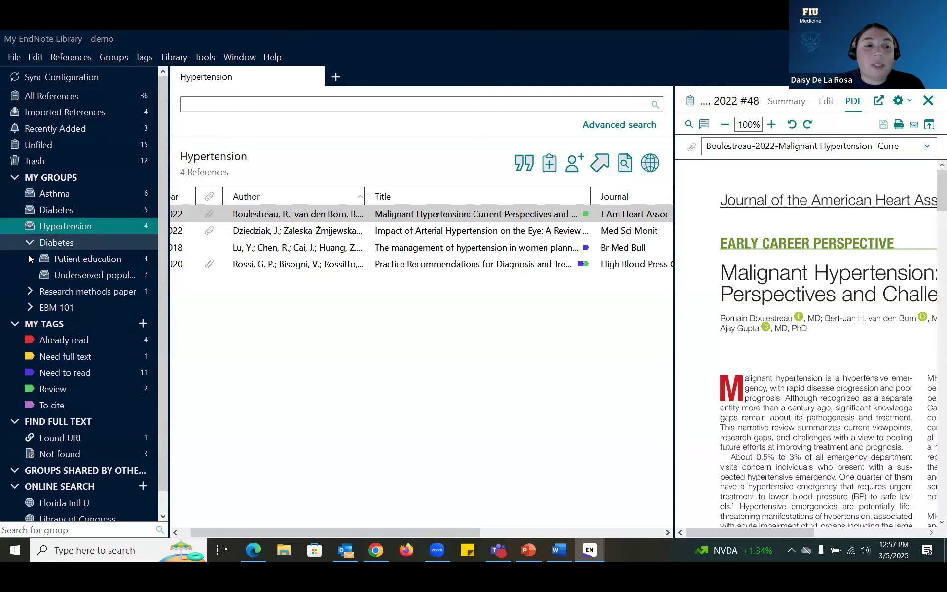
left_click(30, 290)
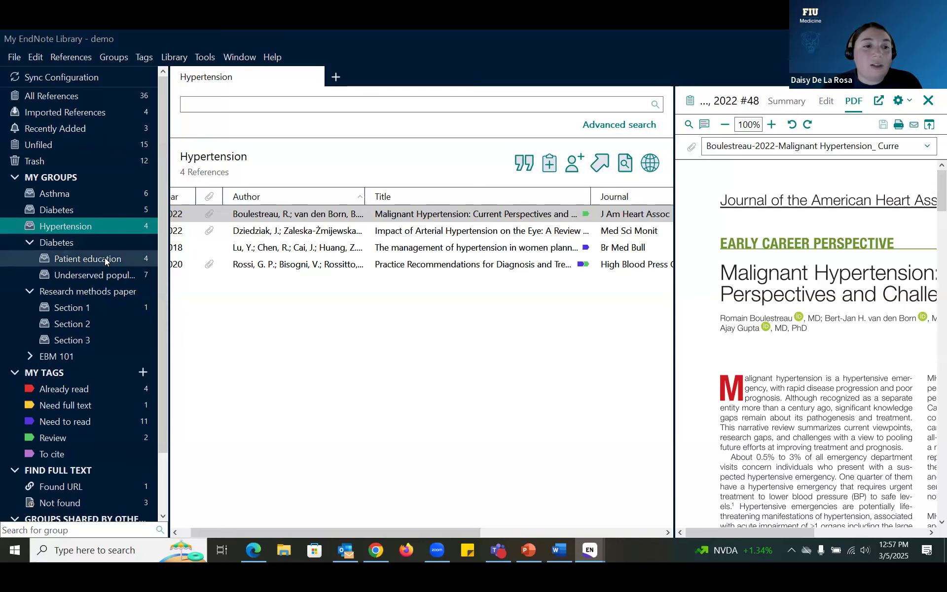
Step: View the Patient education, Underserved populations and Research methods paper groups, then expand EBM 101
left_click(105, 257)
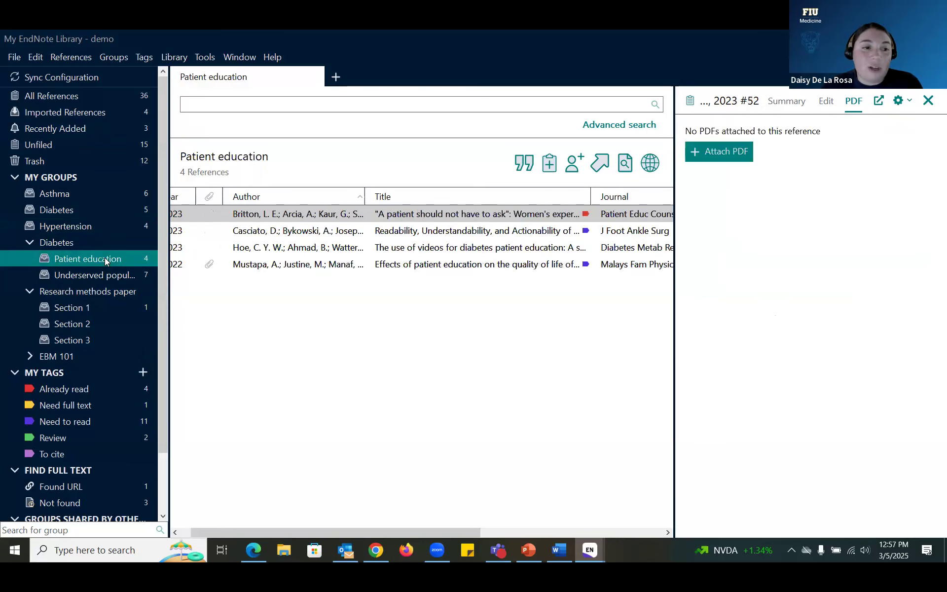
left_click(126, 278)
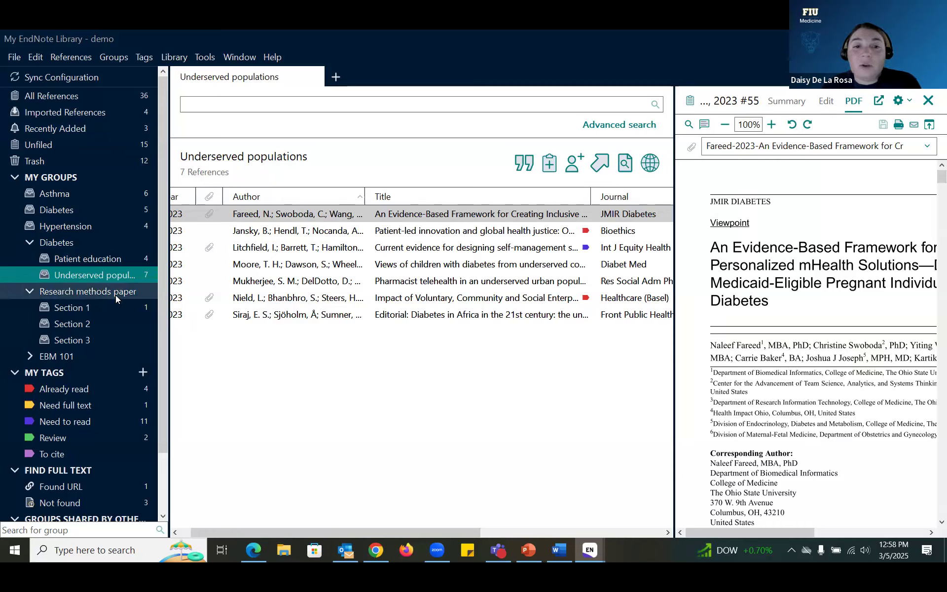
left_click(71, 293)
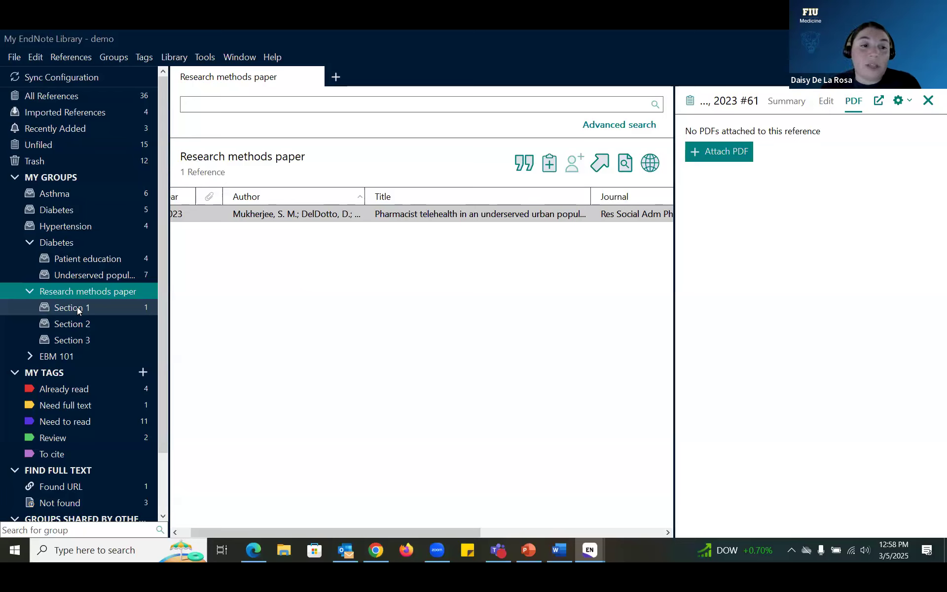
left_click(30, 357)
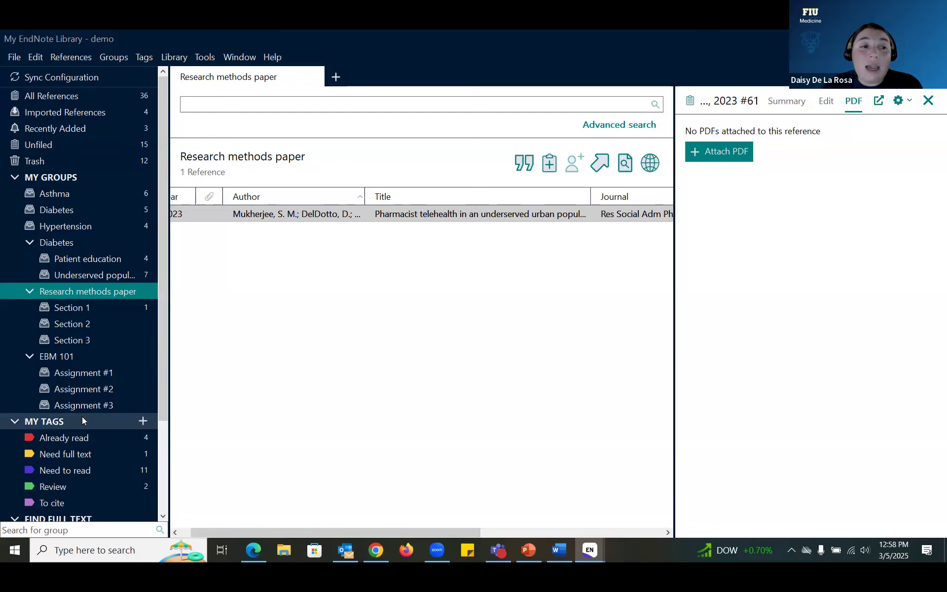
Step: Create a new group set named Test under My Groups
left_click(56, 179)
right_click(56, 178)
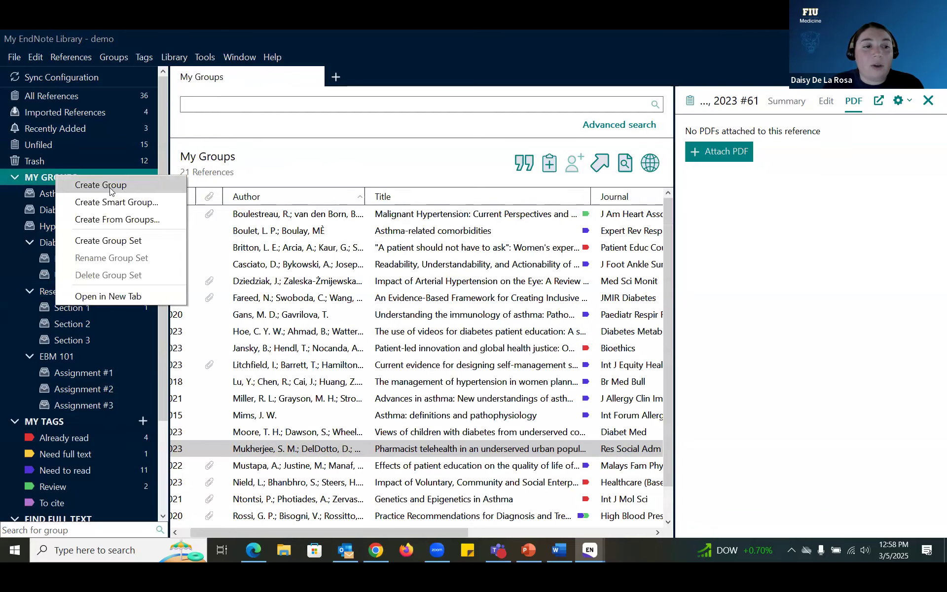
left_click(132, 245)
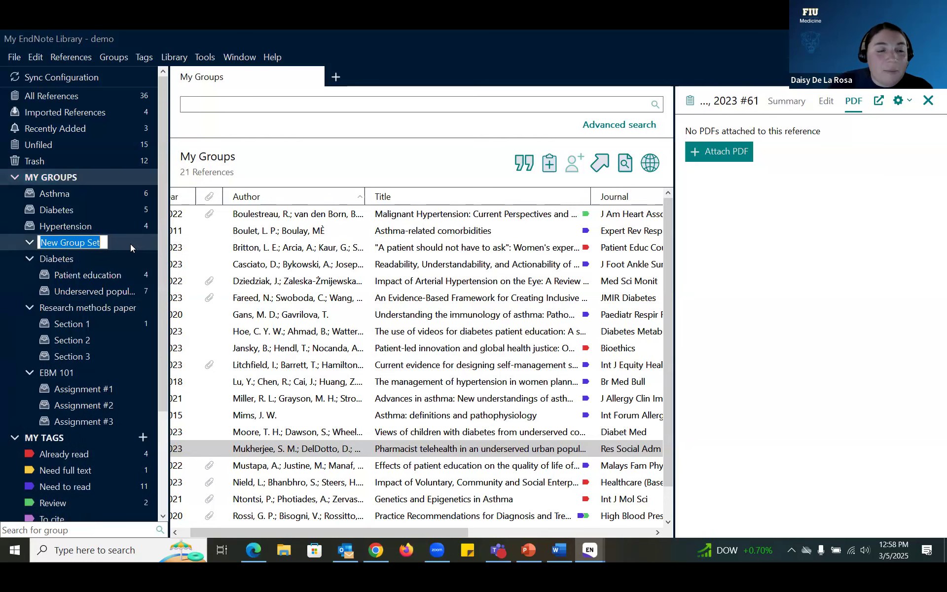
type("Test")
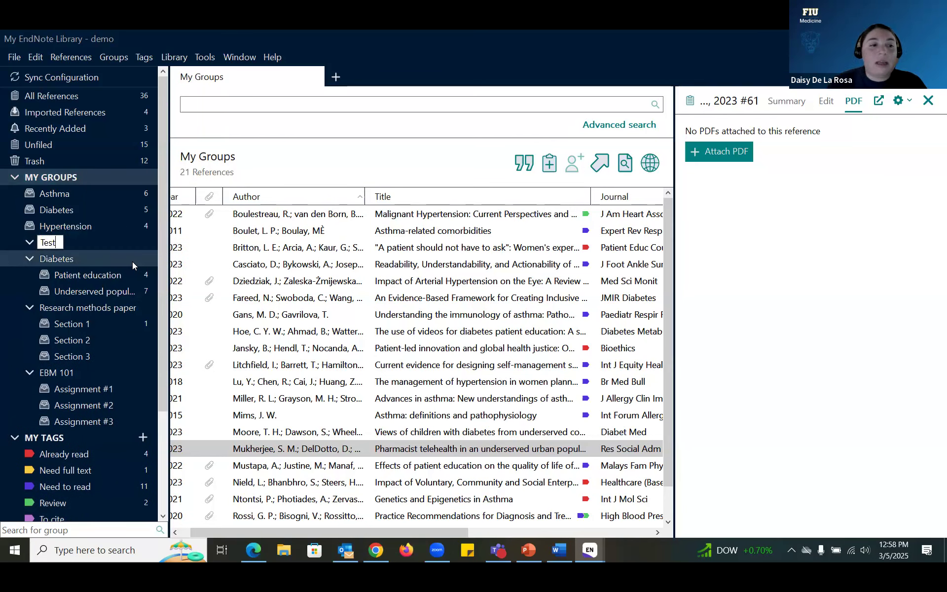
key("Return")
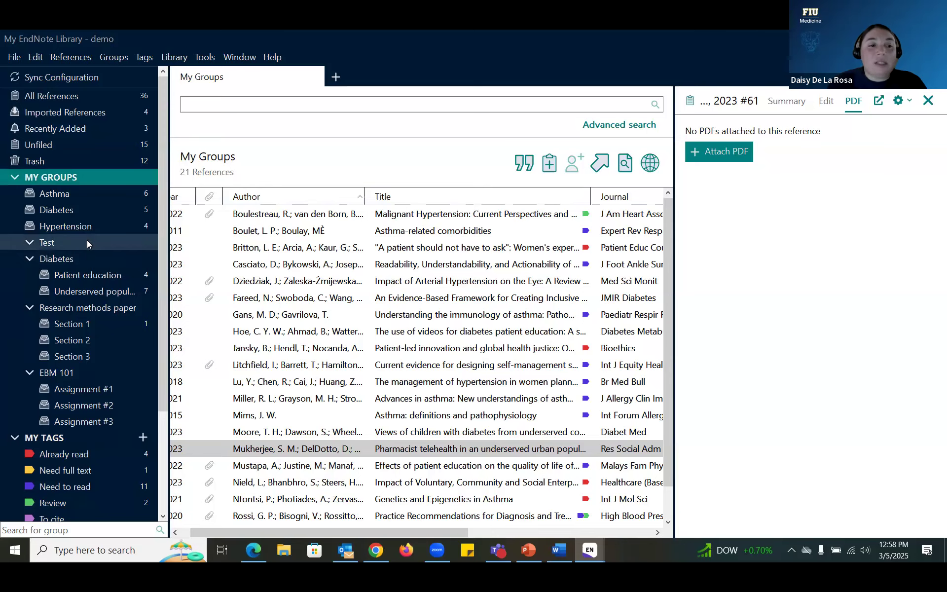
Step: Add a group named Test 1 inside the Test group set
right_click(86, 241)
left_click(115, 247)
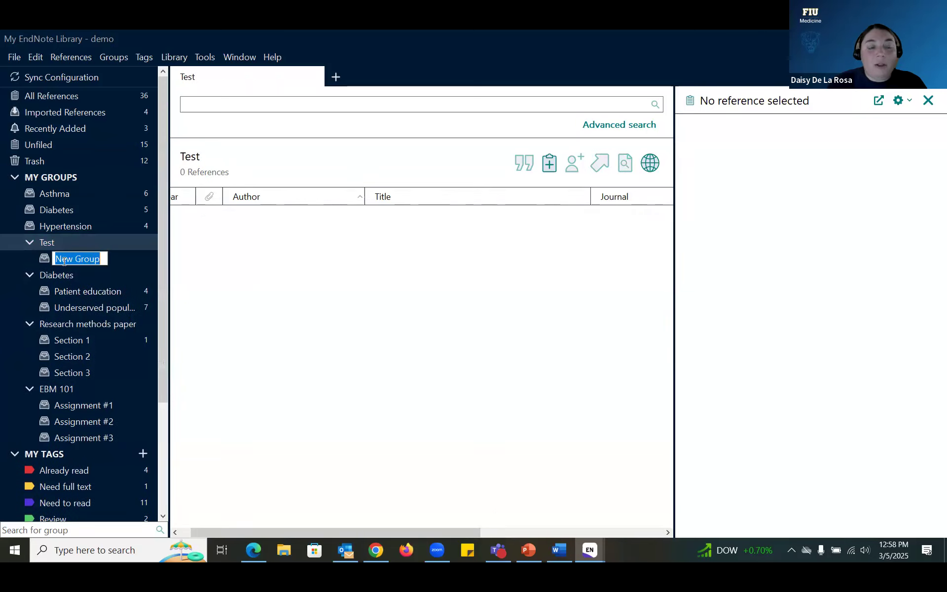
type("Te")
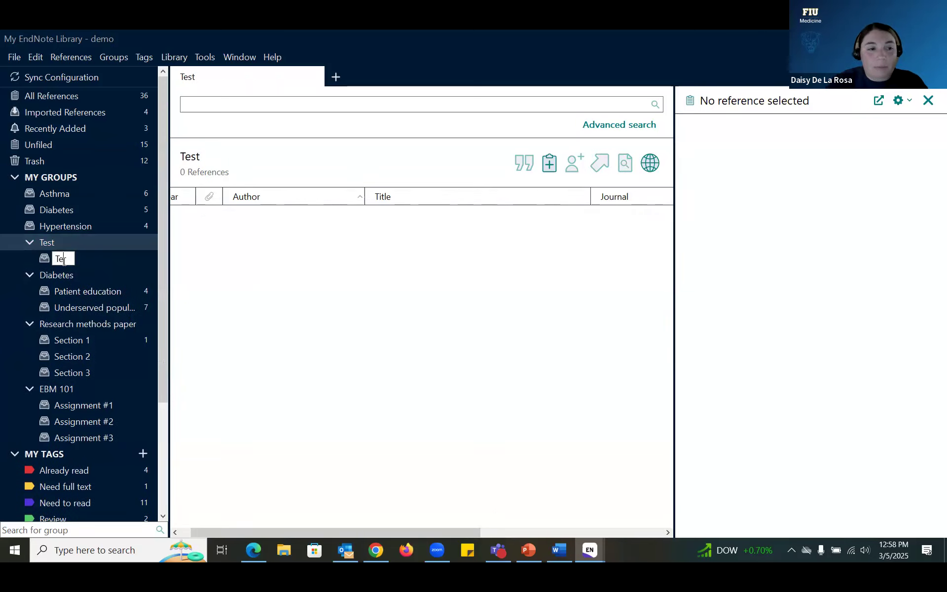
type("st 1")
key("Return")
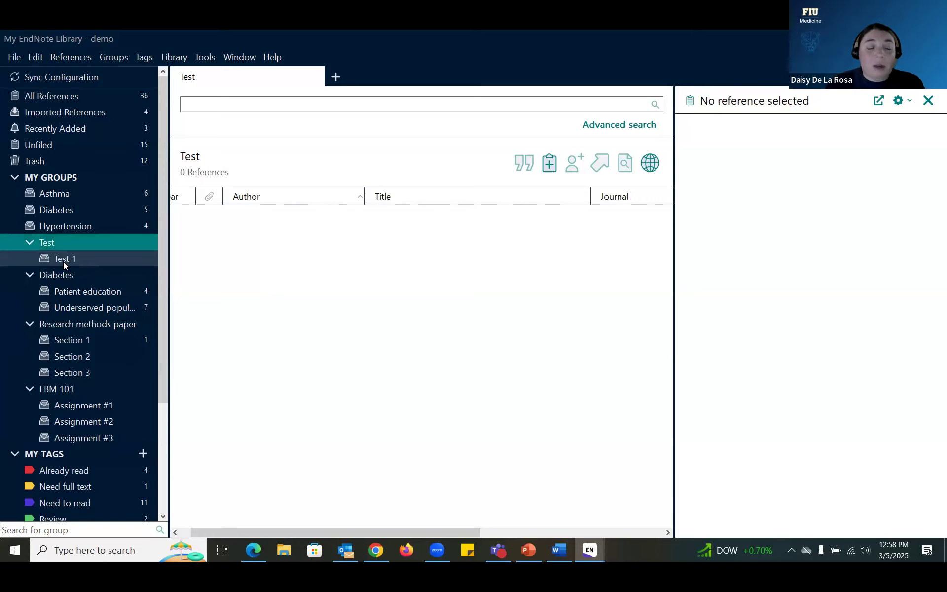
Step: Show all 36 references and start creating a new tag under My Tags
right_click(93, 241)
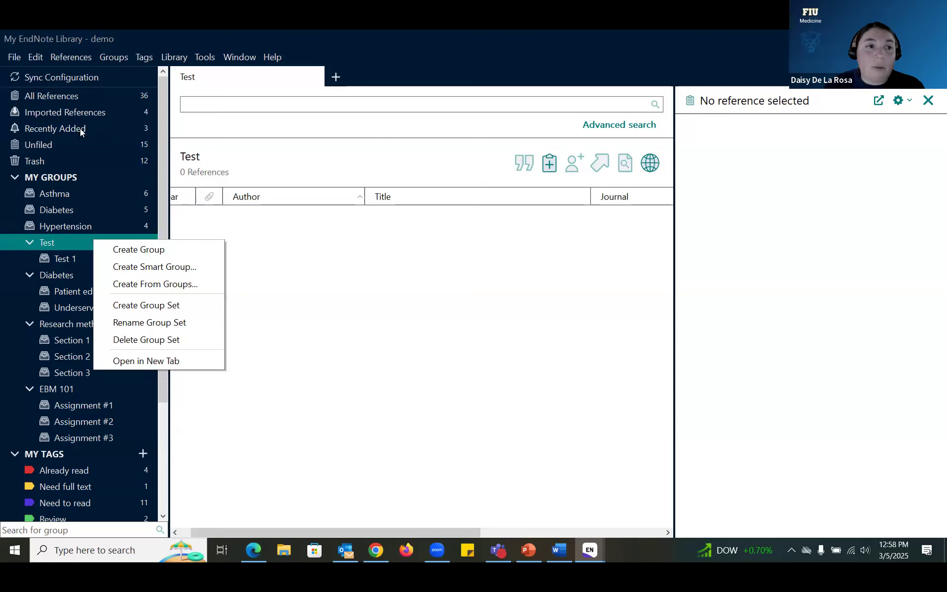
left_click(87, 98)
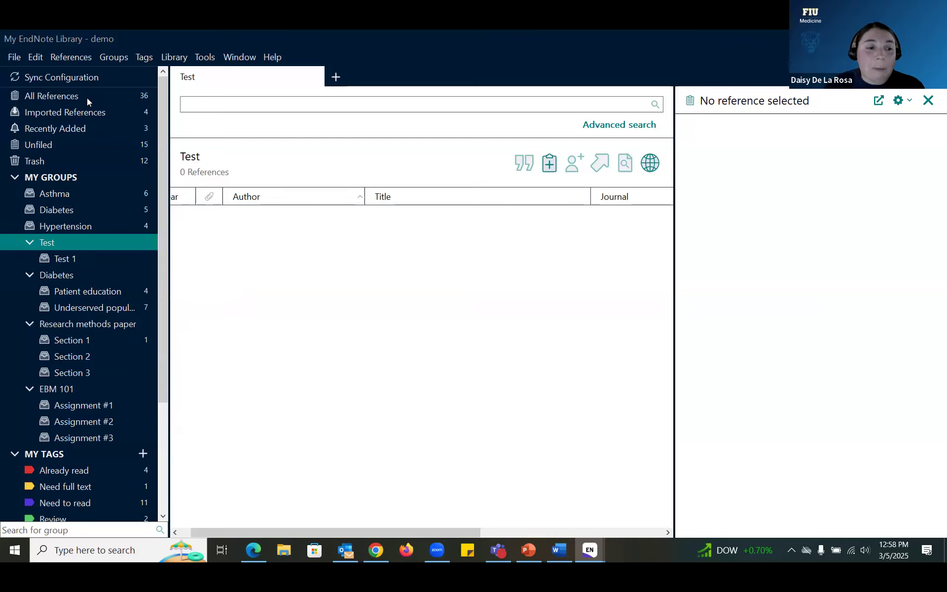
scroll(114, 359, "down", 2)
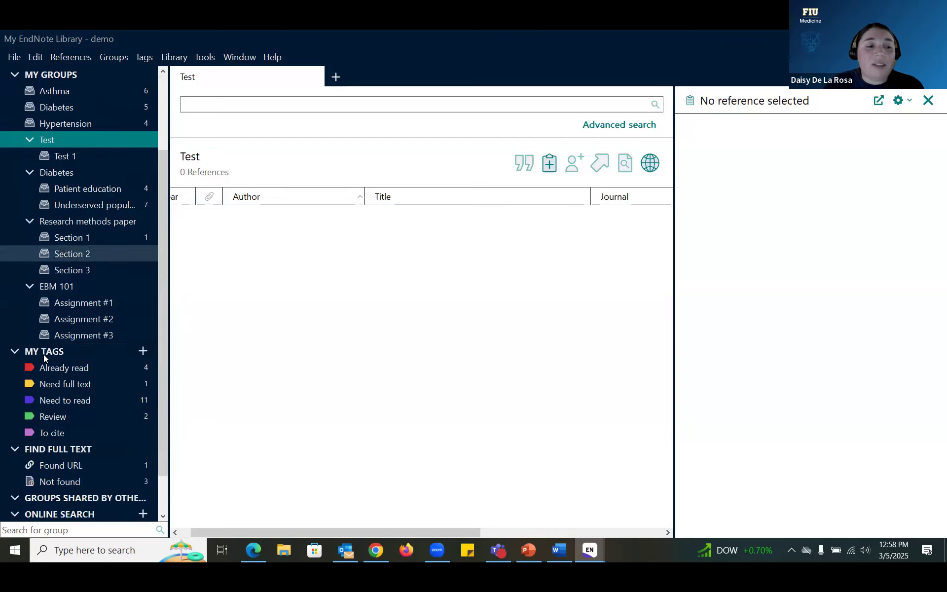
scroll(64, 351, "up", 2)
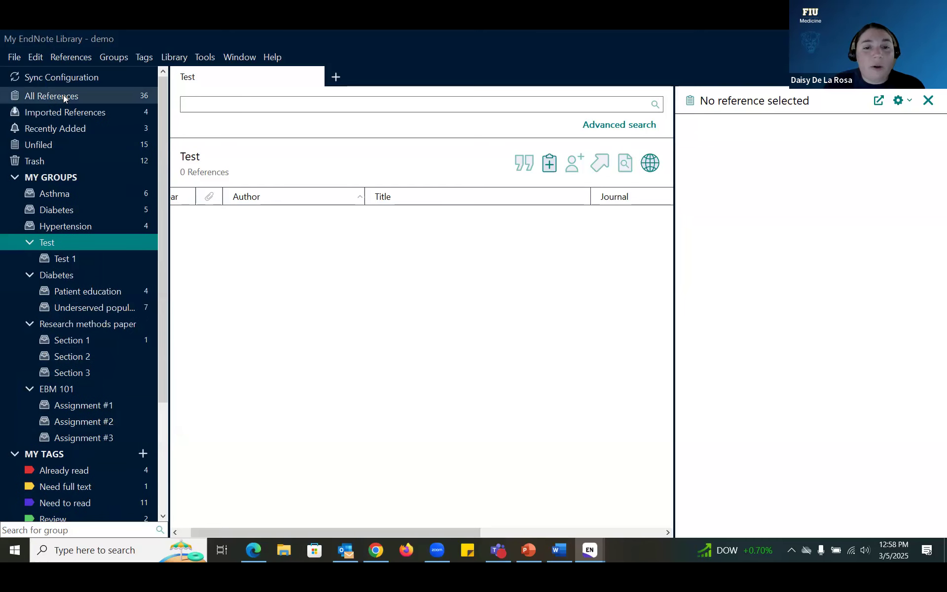
left_click(63, 95)
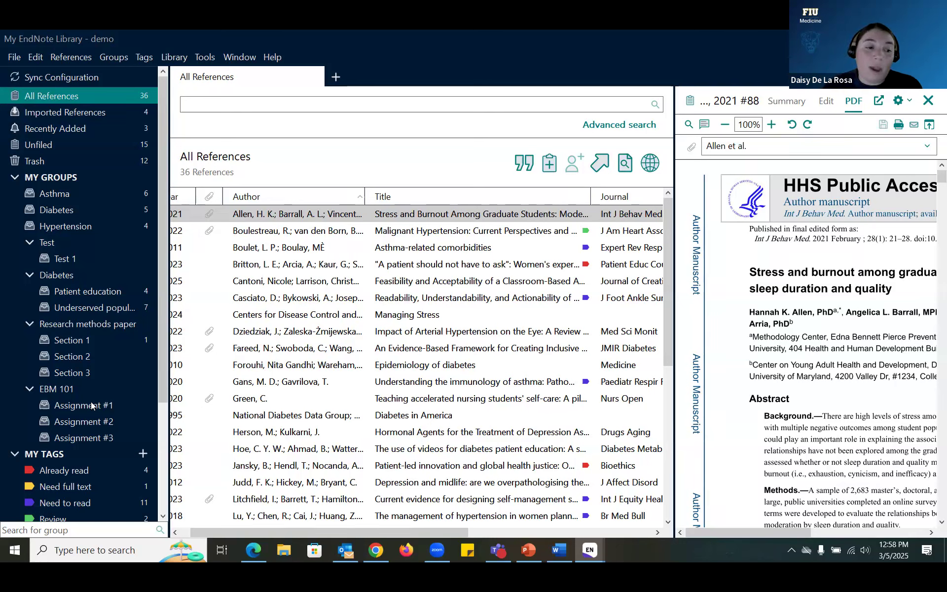
scroll(99, 355, "down", 5)
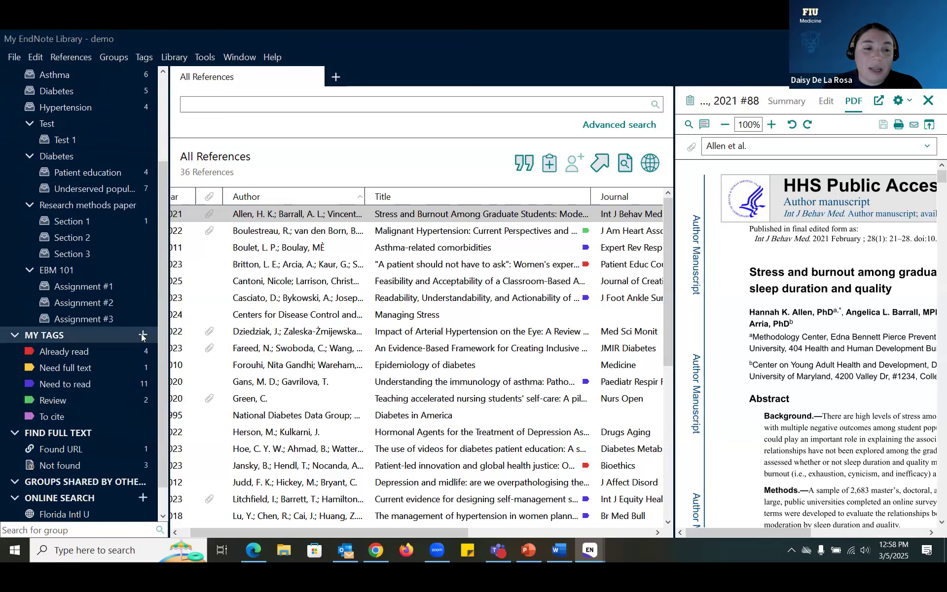
left_click(143, 335)
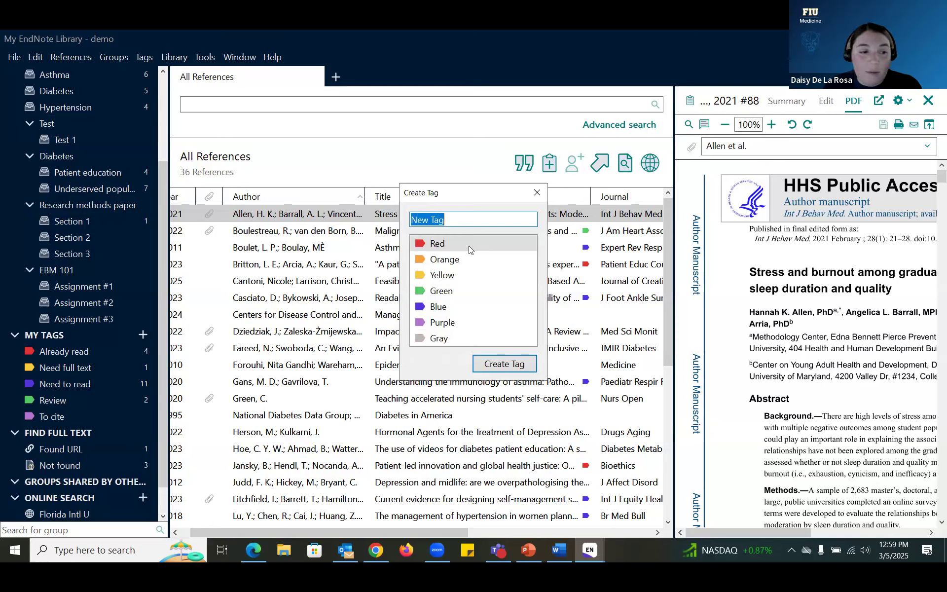
Step: Create a gray tag named Test tag
left_click(444, 338)
left_click(468, 215)
key("ctrl+a")
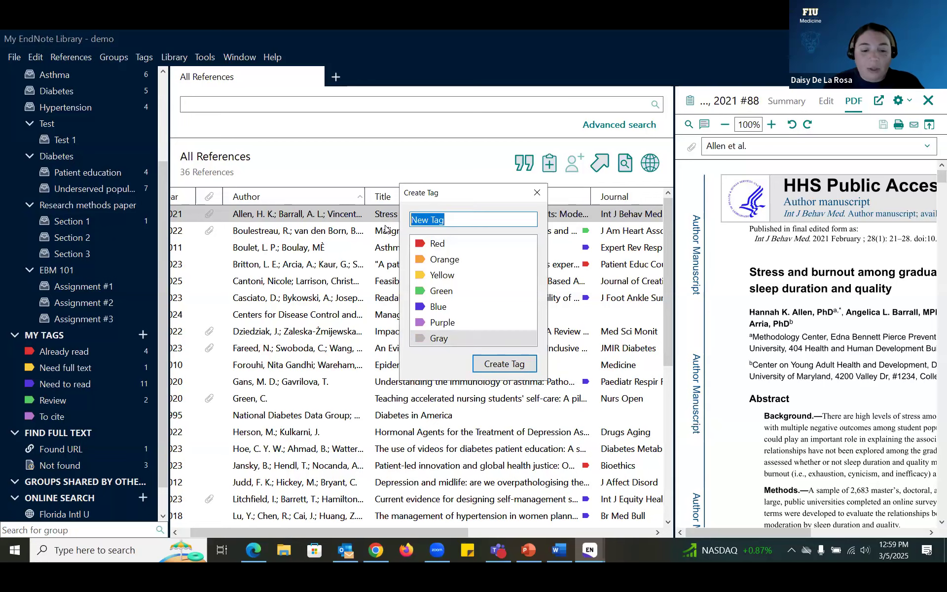
type("Test tag")
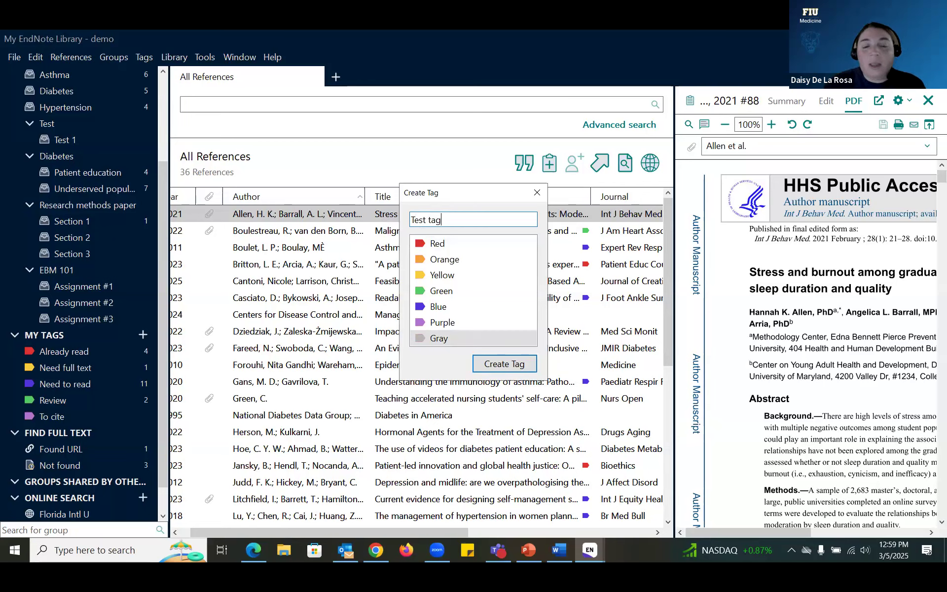
left_click(501, 364)
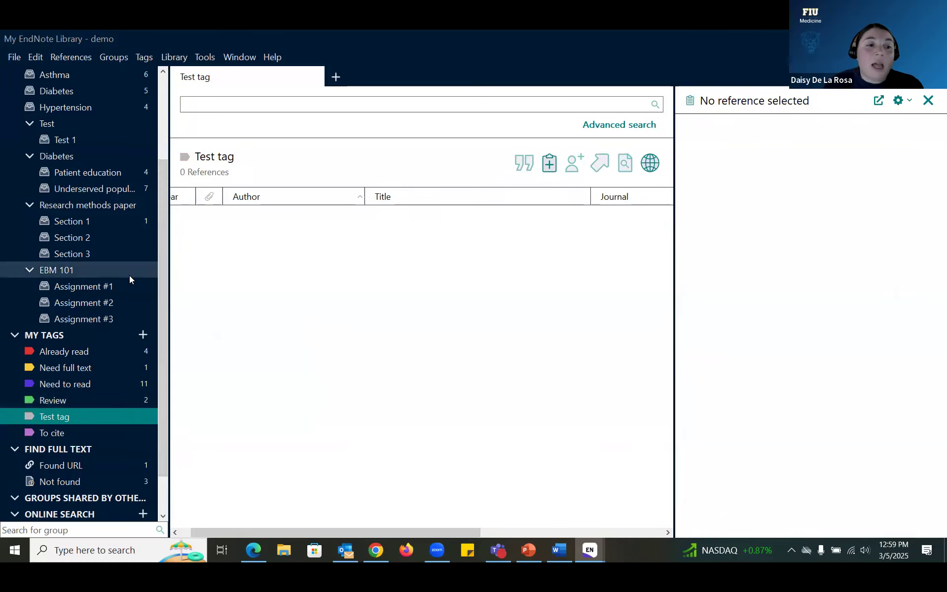
Step: Return to All References (36) and select the Centers for Disease Control reference
scroll(114, 291, "up", 3)
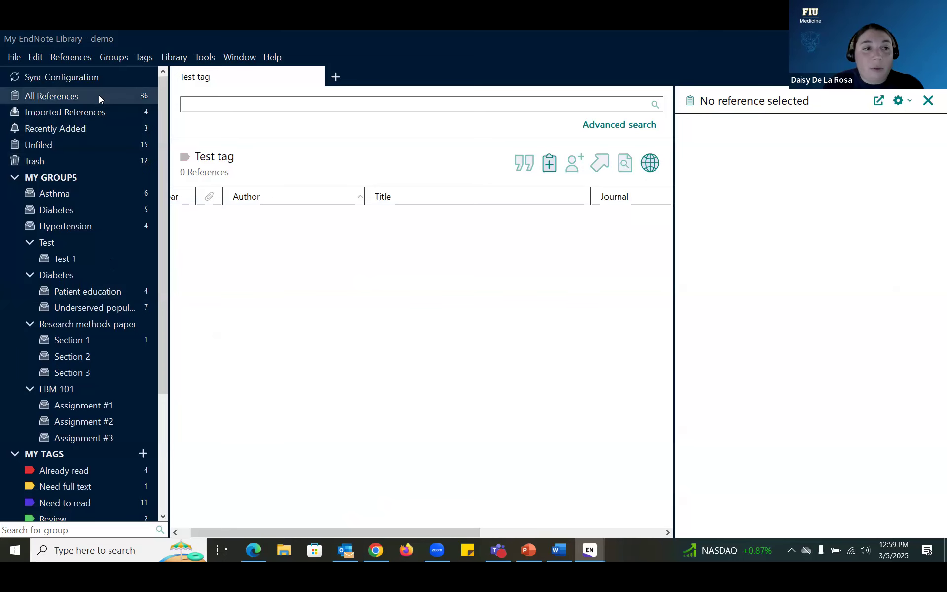
left_click(99, 95)
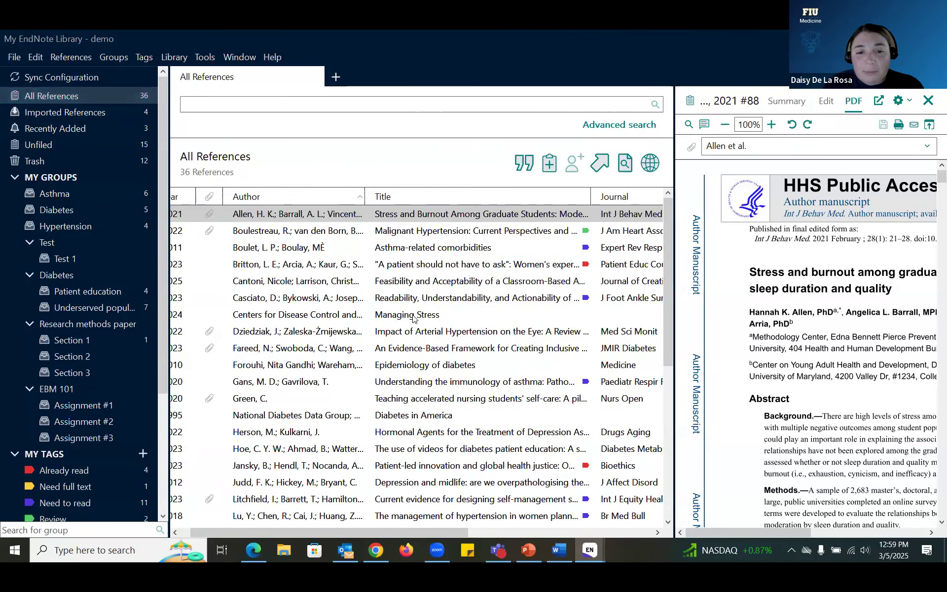
left_click(412, 318)
Step: Check tag management for the Centers for Disease Control reference without changing anything
right_click(415, 318)
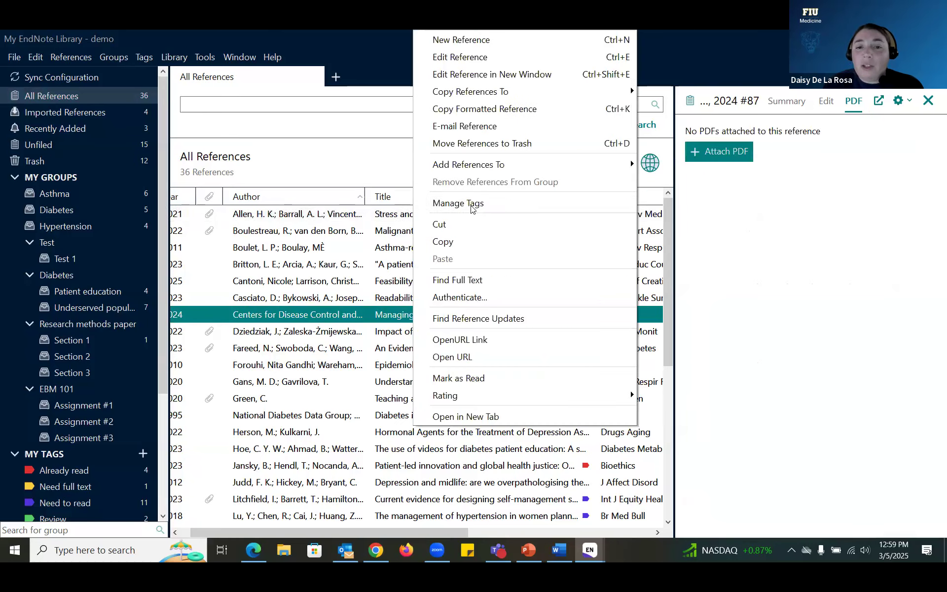
left_click(471, 208)
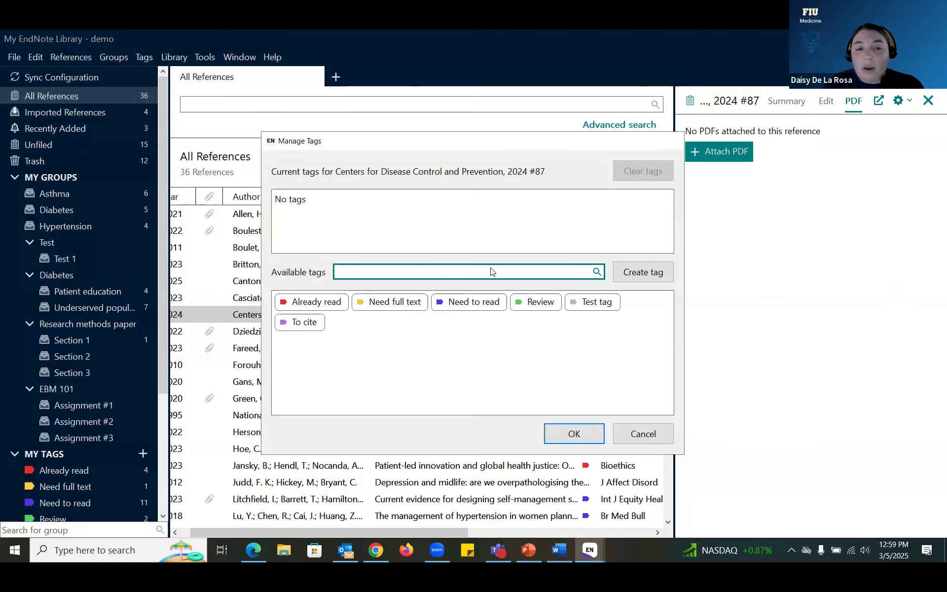
key("Escape")
Step: Open the Casciato 2023 reference in the Edit tab and review its Need to read tag
left_click(456, 302)
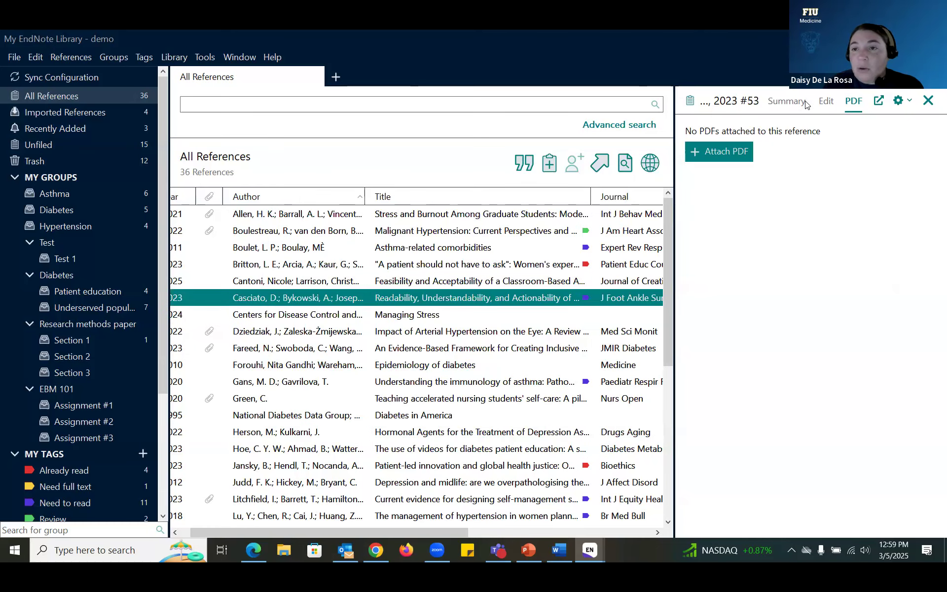
left_click(786, 101)
left_click(826, 101)
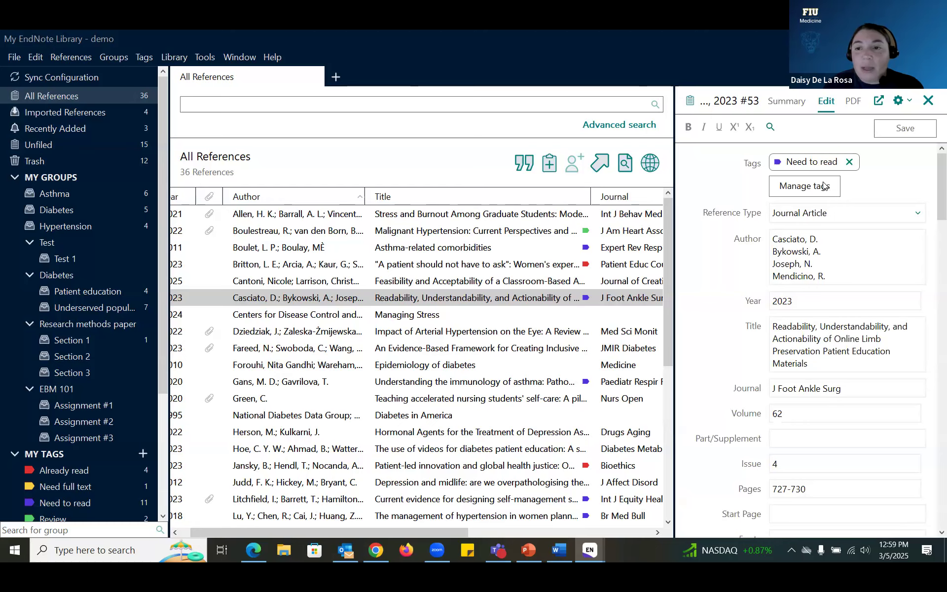
left_click(824, 186)
left_click(675, 140)
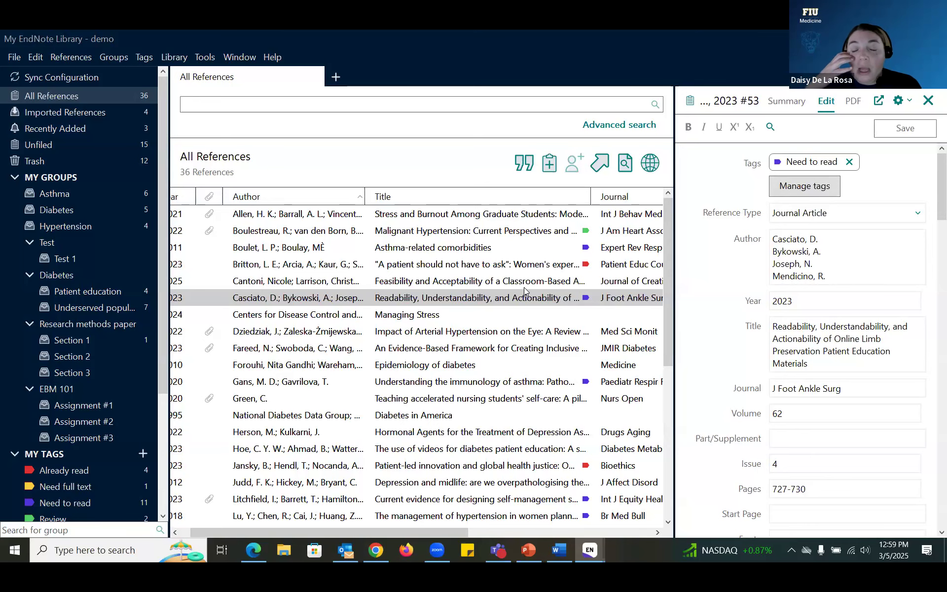
scroll(524, 291, "down", 5)
scroll(587, 434, "down", 1)
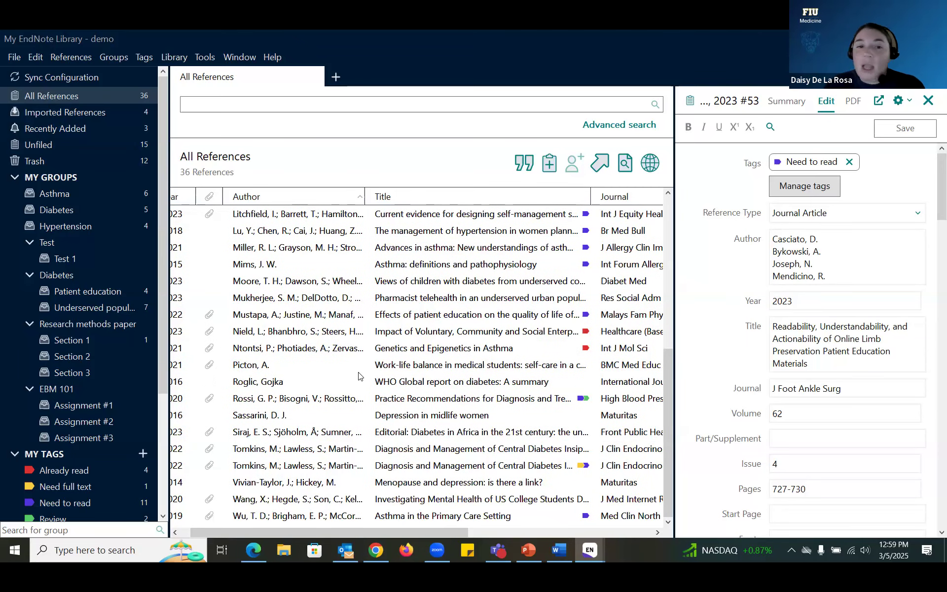
scroll(369, 385, "up", 6)
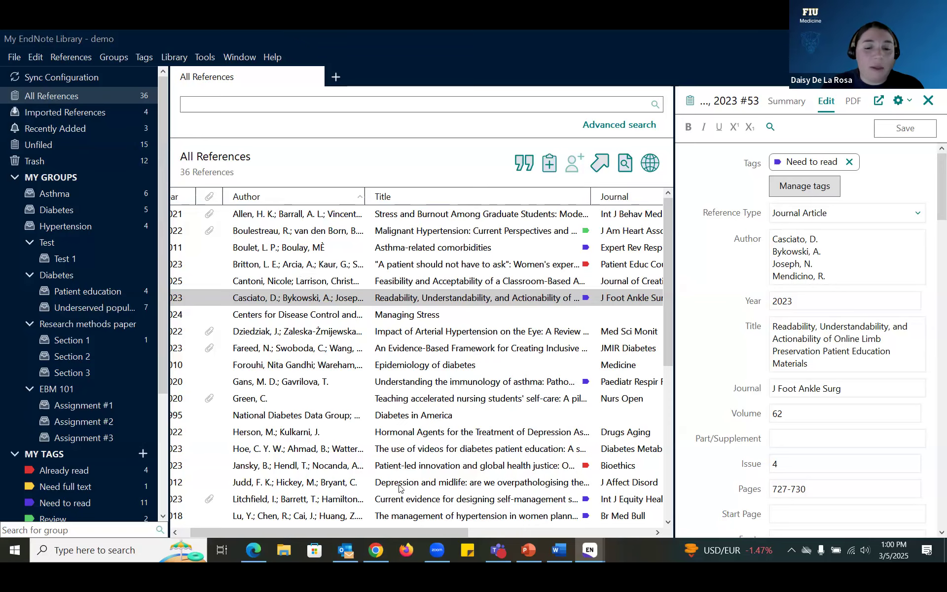
Step: In the workshop library, select all 12 references in the Graduate students stress group
mouse_move(586, 549)
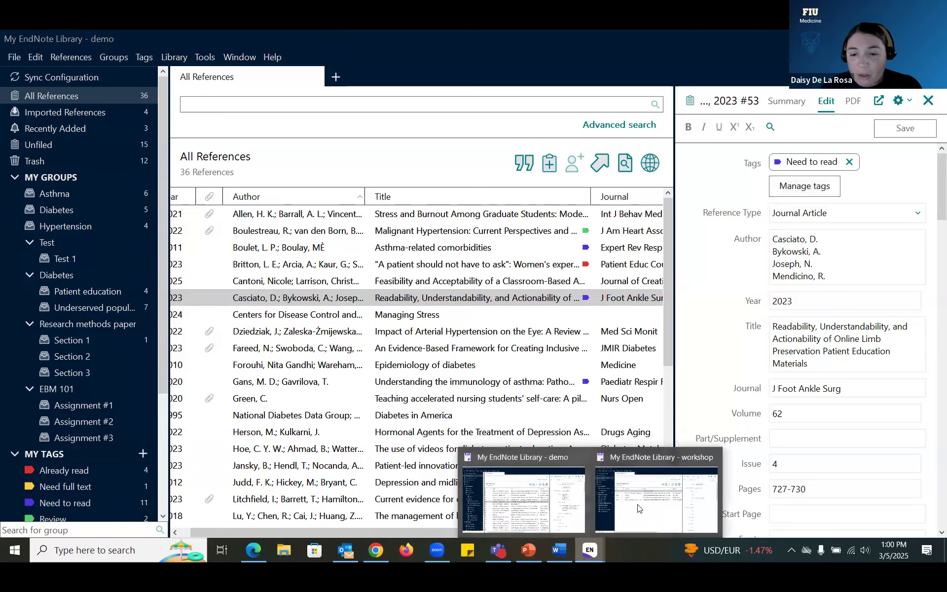
left_click(656, 491)
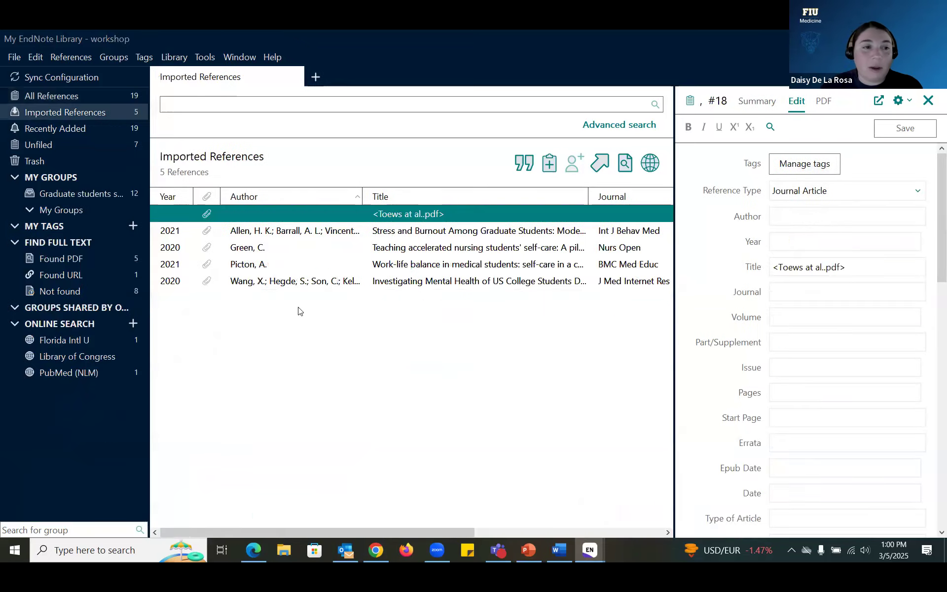
left_click(112, 193)
left_click(345, 213)
key("ctrl+a")
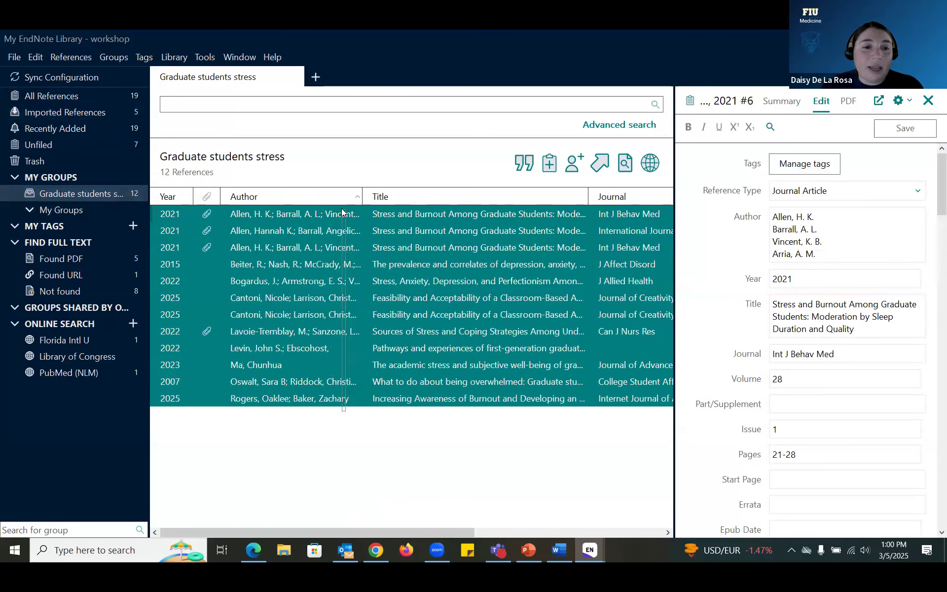
Step: Run Library > Find Duplicates, cancel the comparison, and return to All References (19)
left_click(84, 56)
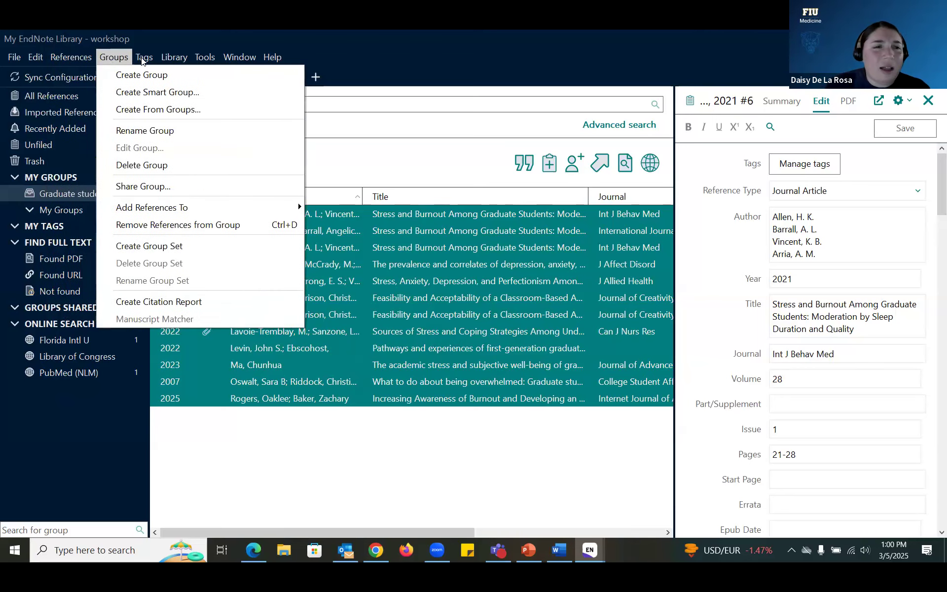
mouse_move(174, 57)
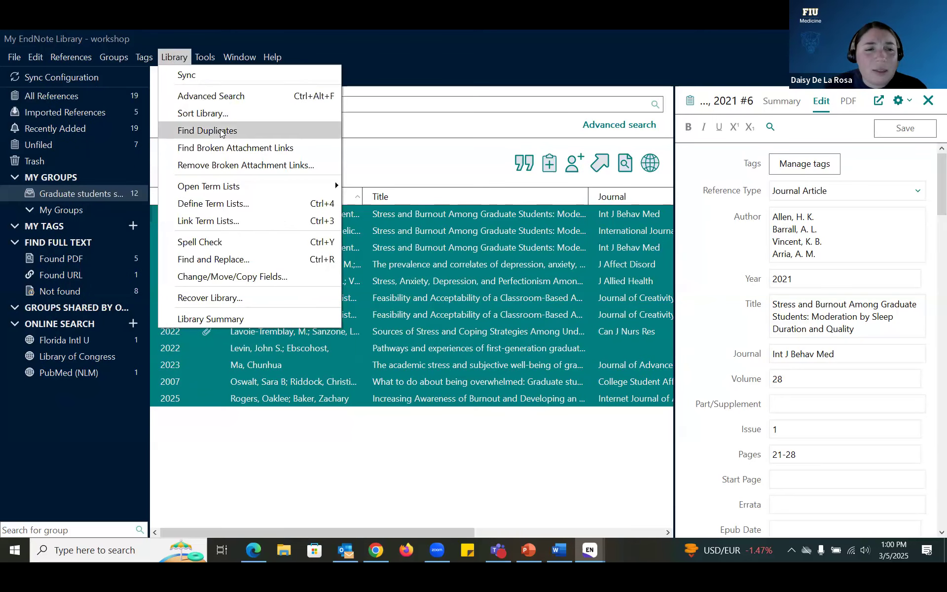
left_click(221, 131)
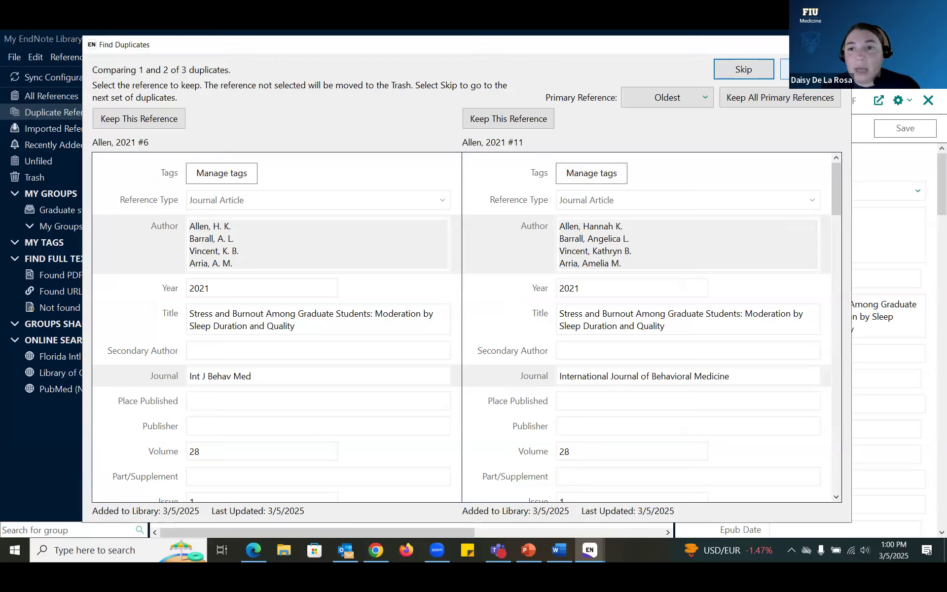
left_click(810, 69)
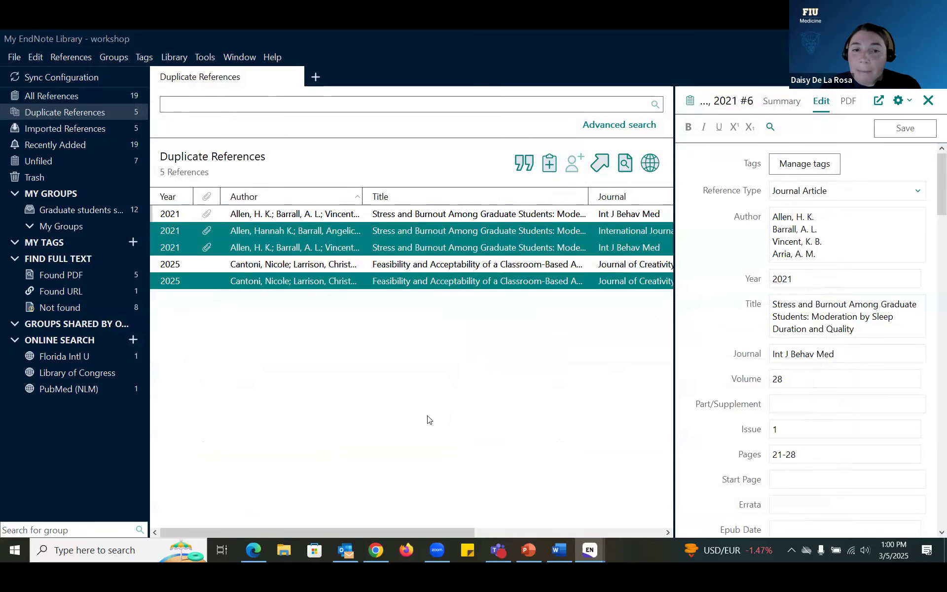
left_click(83, 100)
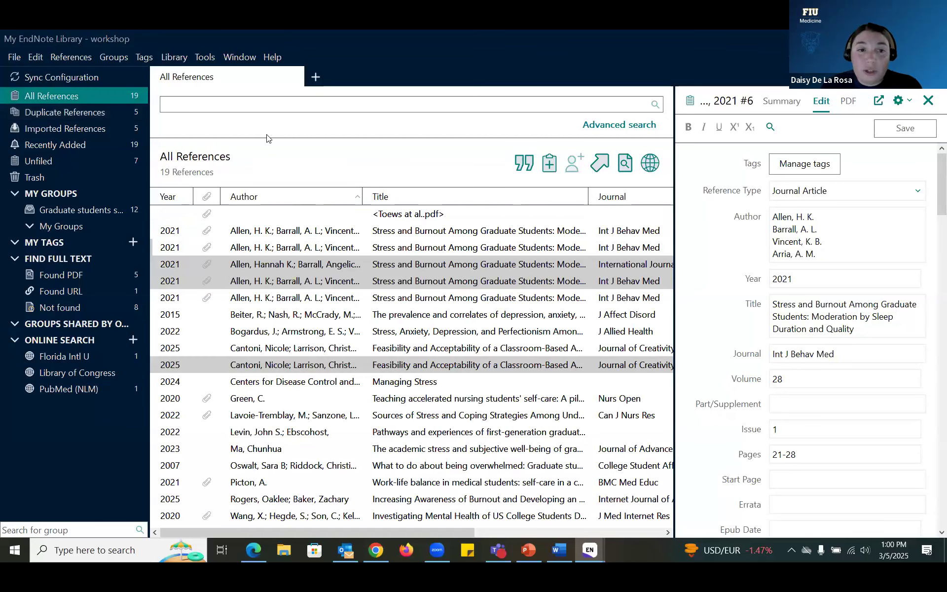
Step: Show the advanced search fields, keeping Author as the search field
left_click(625, 126)
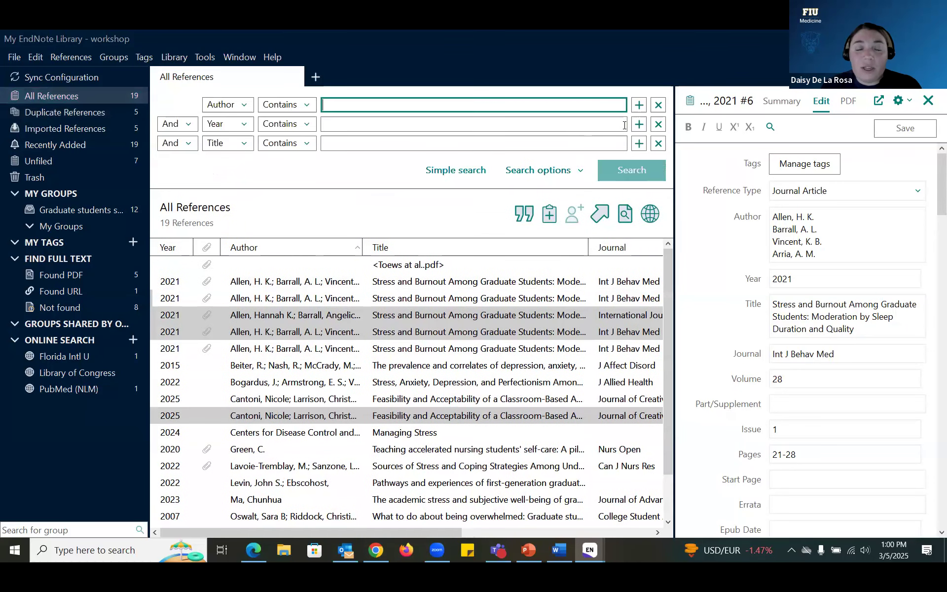
left_click(246, 114)
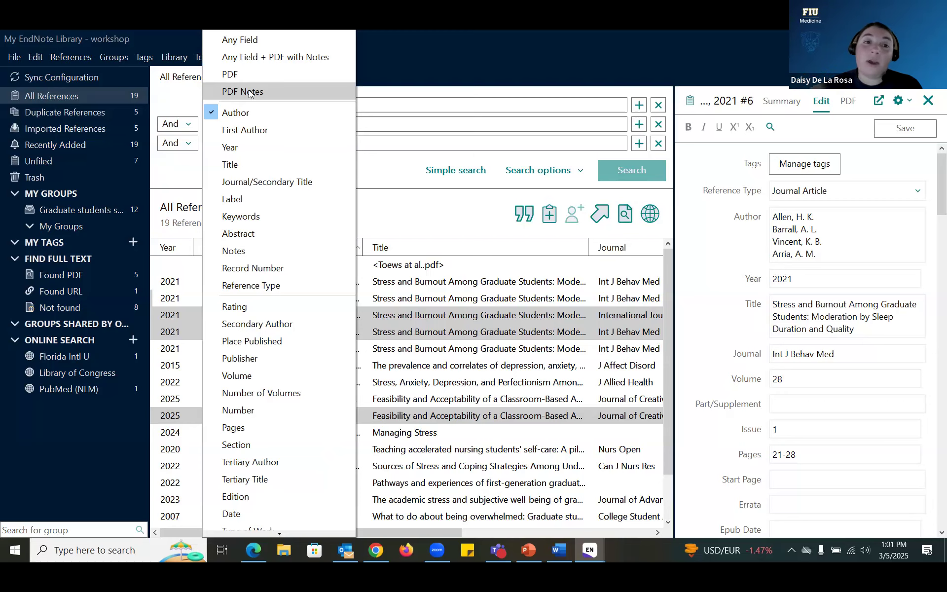
left_click(195, 97)
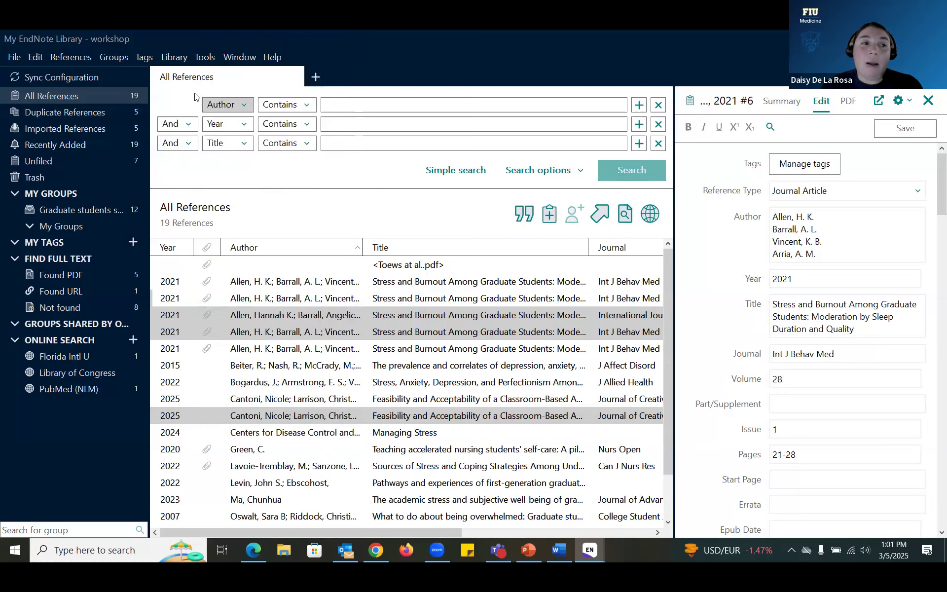
Step: Select the first 2021 Allen reference and open its attached PDF in a separate window
left_click(274, 286)
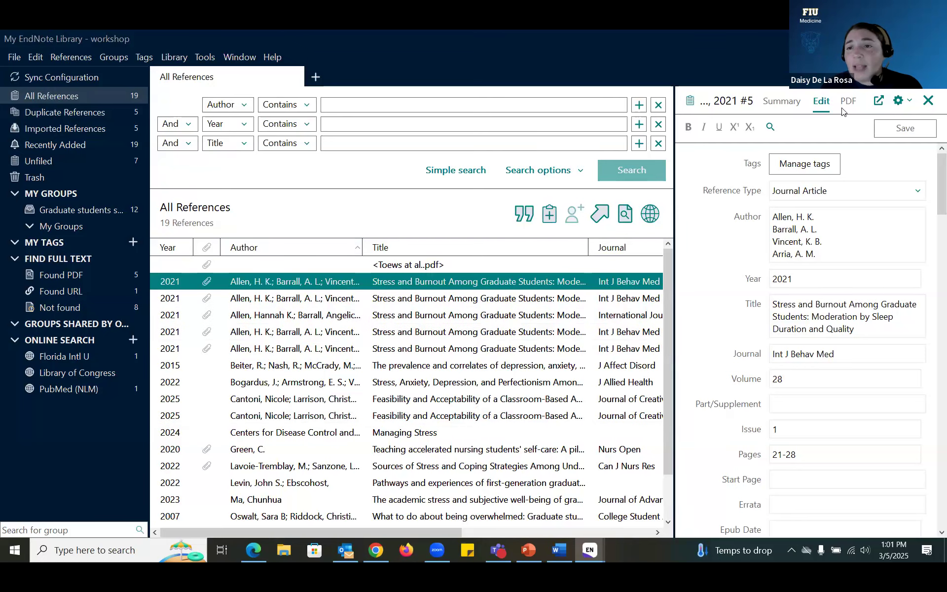
left_click(848, 101)
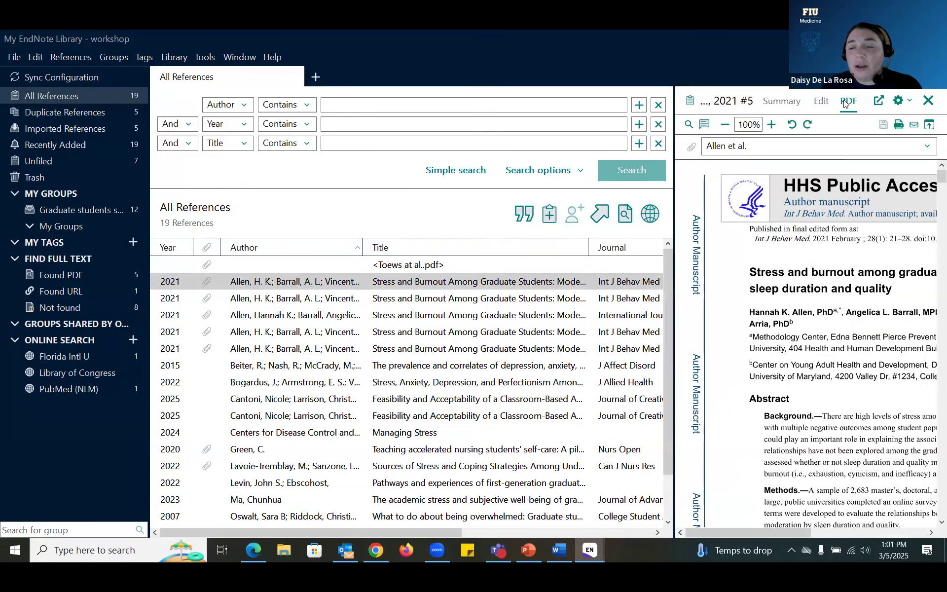
left_click(878, 102)
Step: Maximize the Allen, 2021 #5 PDF window and show the annotation toolbar
left_click(414, 90)
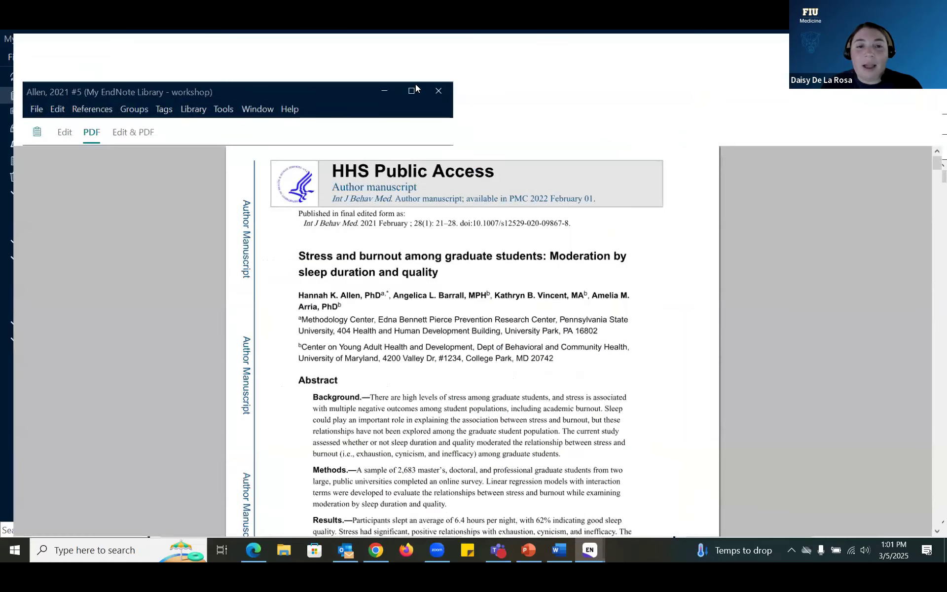
left_click(29, 104)
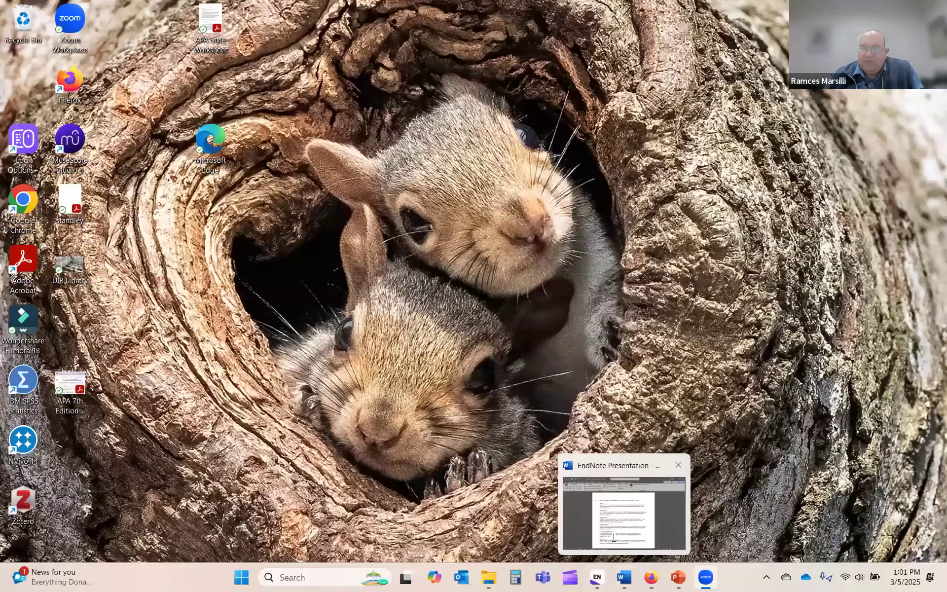
Step: Bring the EndNote Presentation kitten paper to the front after briefly checking the EndNote library
left_click(618, 574)
mouse_move(615, 572)
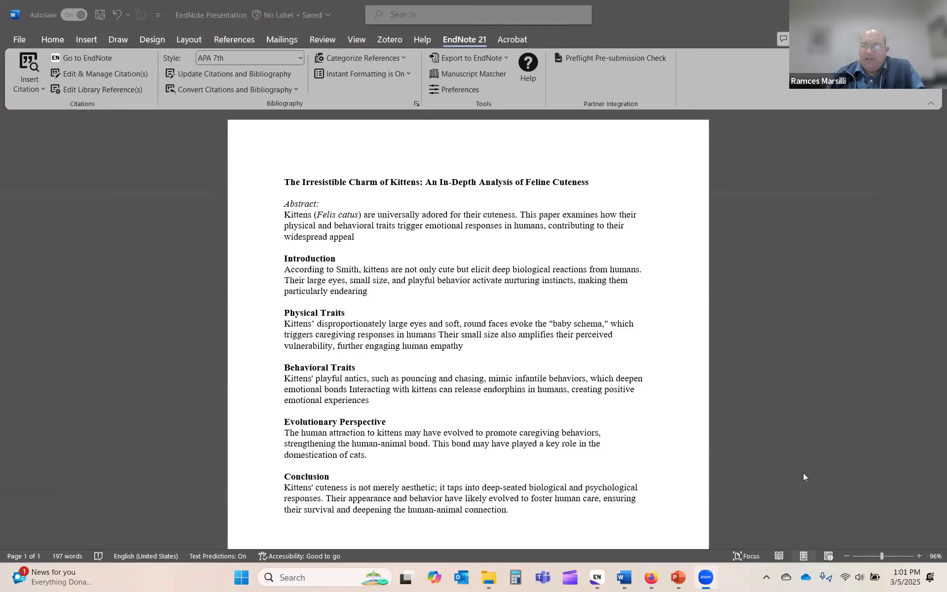
left_click(605, 578)
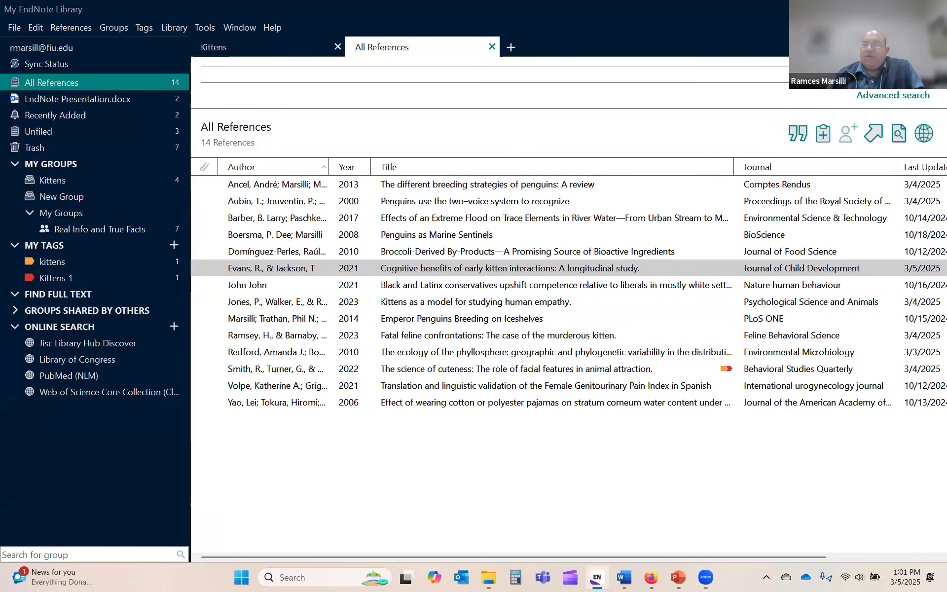
left_click(604, 578)
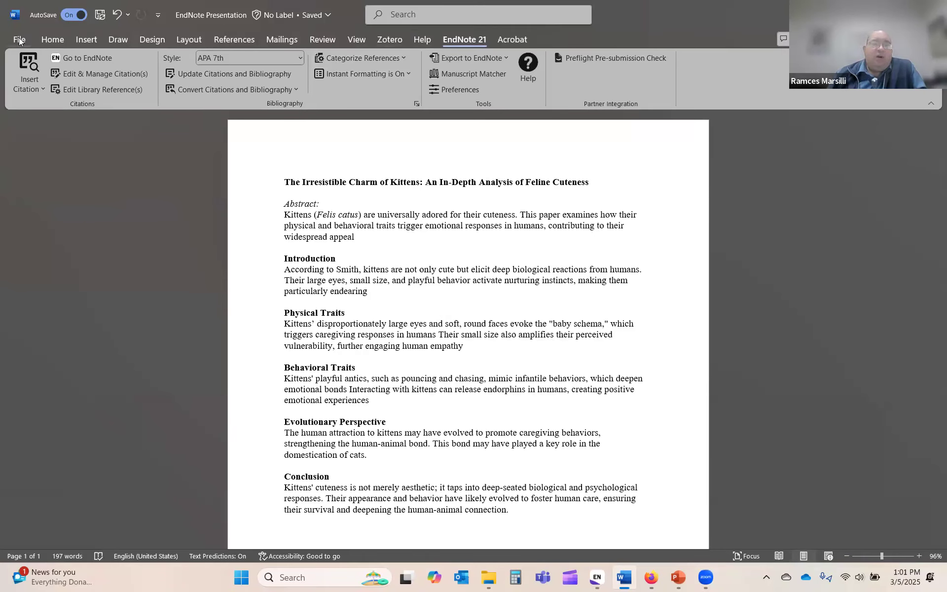
left_click(46, 40)
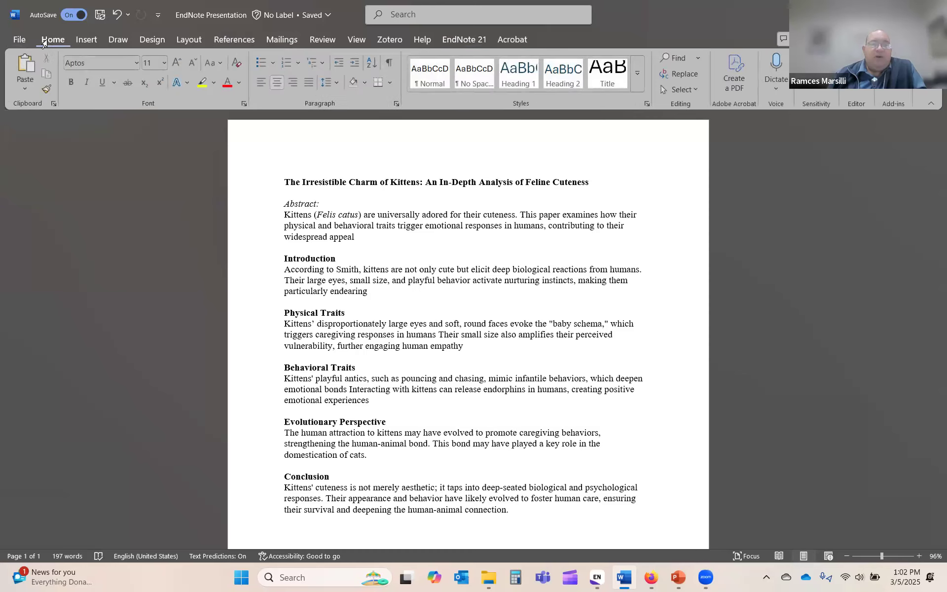
Step: Browse Office add-ins via File > Get Add-ins, then use EndNote 21's Go to EndNote
left_click(17, 40)
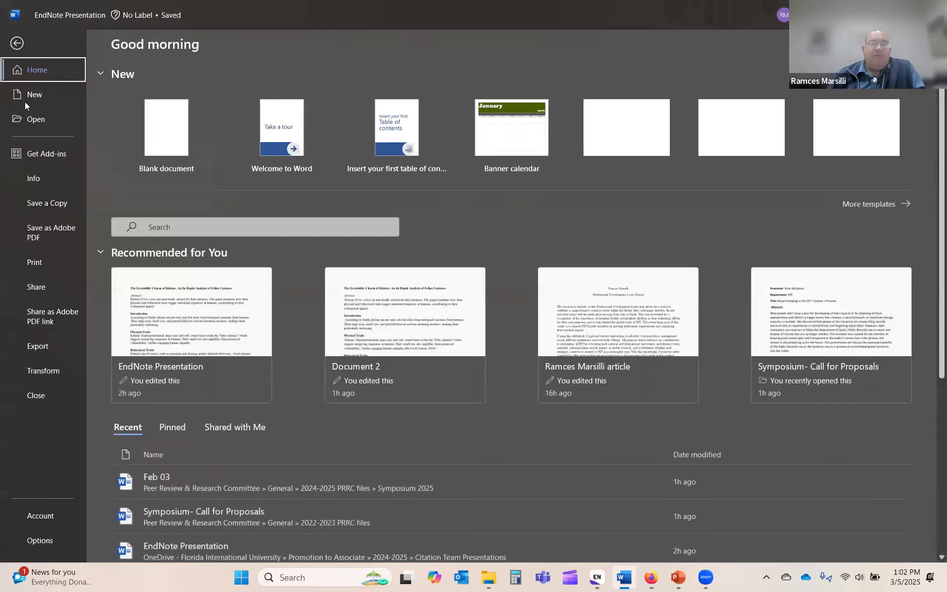
left_click(40, 154)
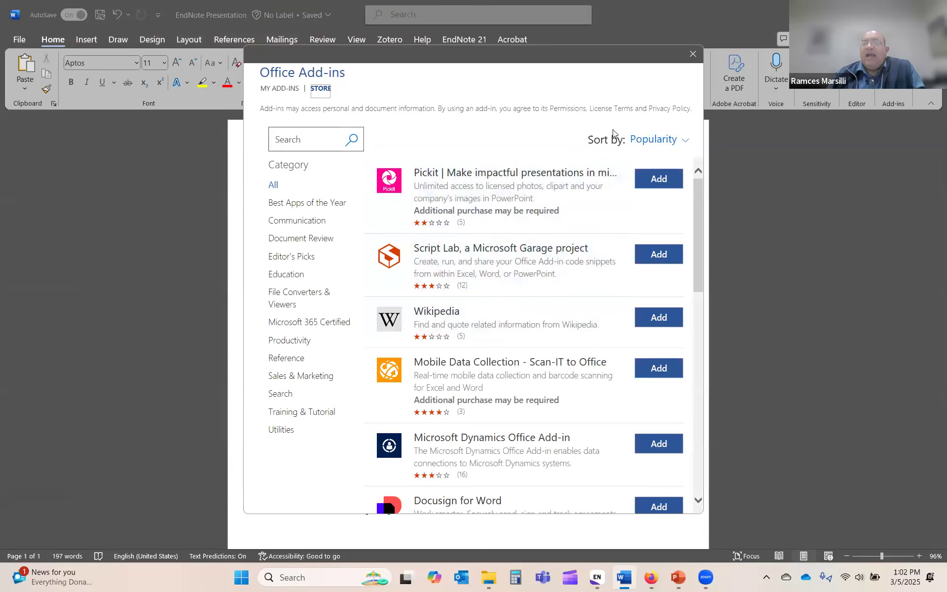
left_click(693, 54)
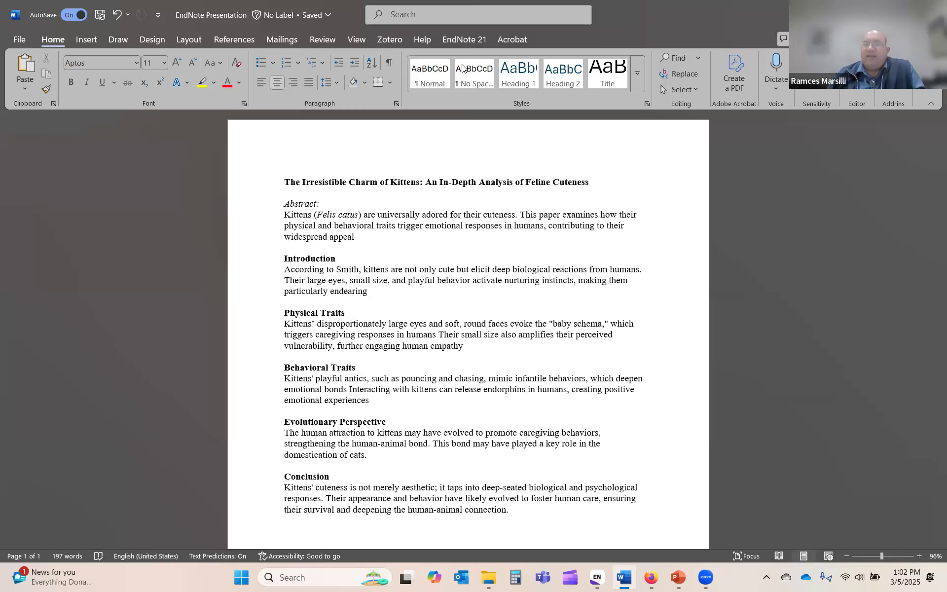
left_click(473, 41)
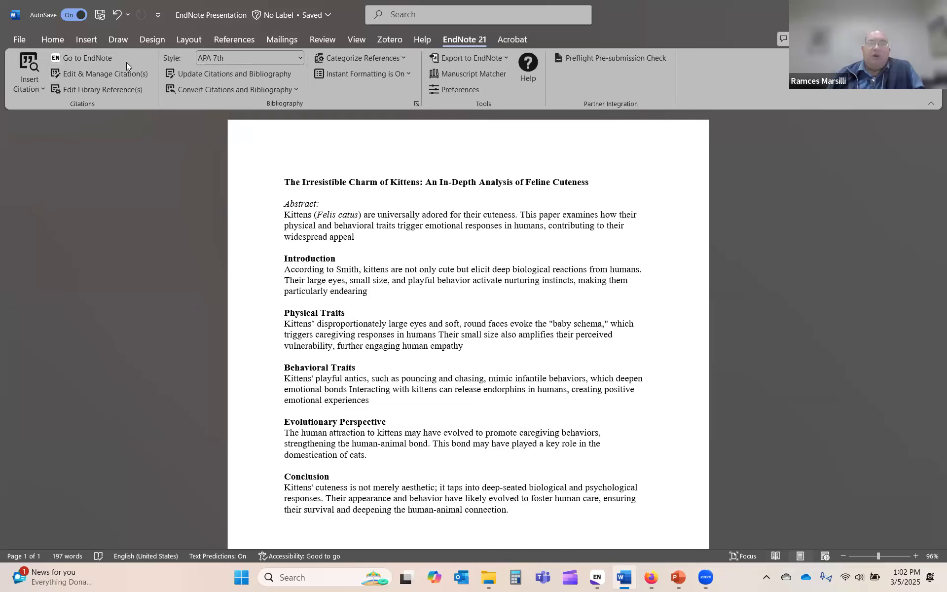
left_click(91, 60)
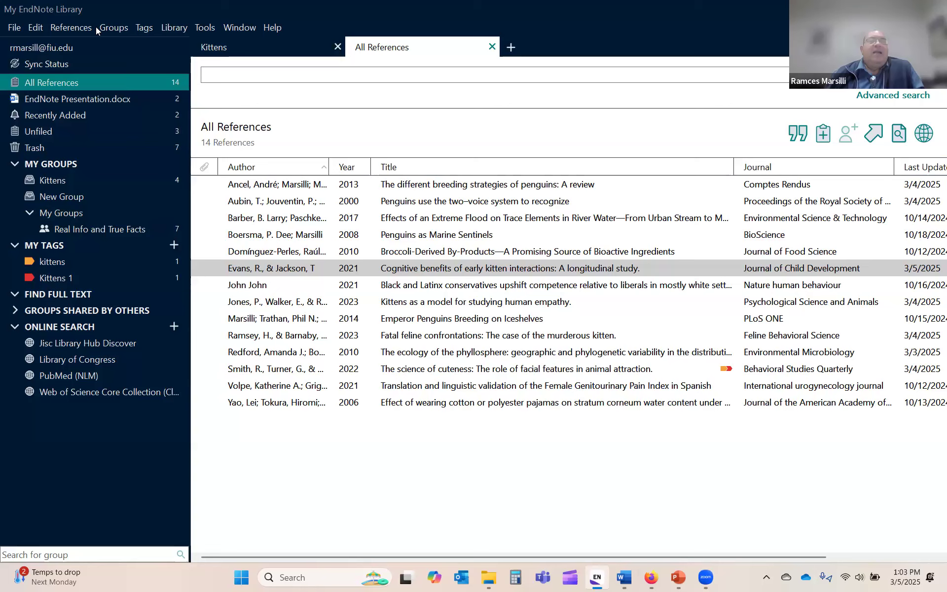
Step: Open the EndNote output style manager and enlarge it to full screen
left_click(209, 27)
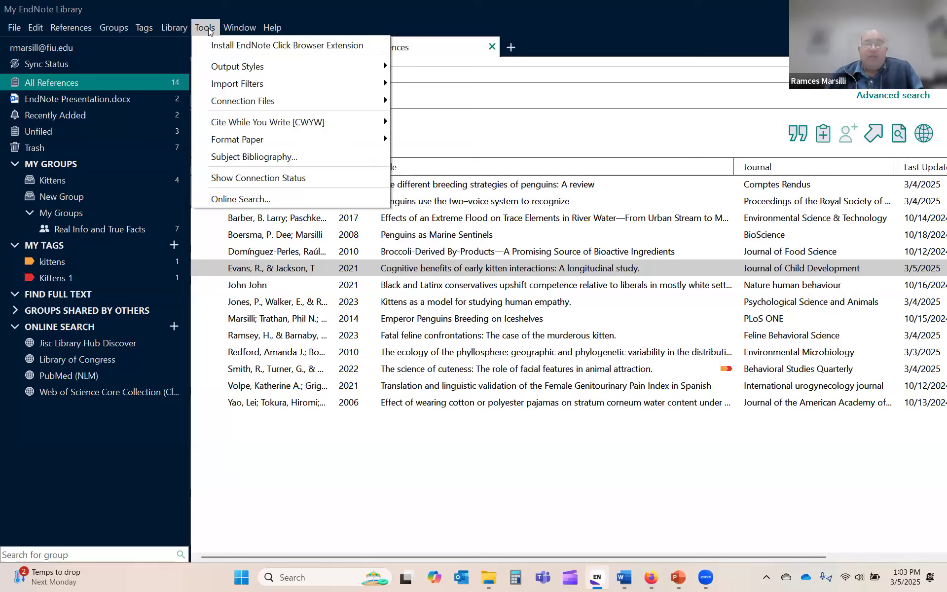
mouse_move(229, 68)
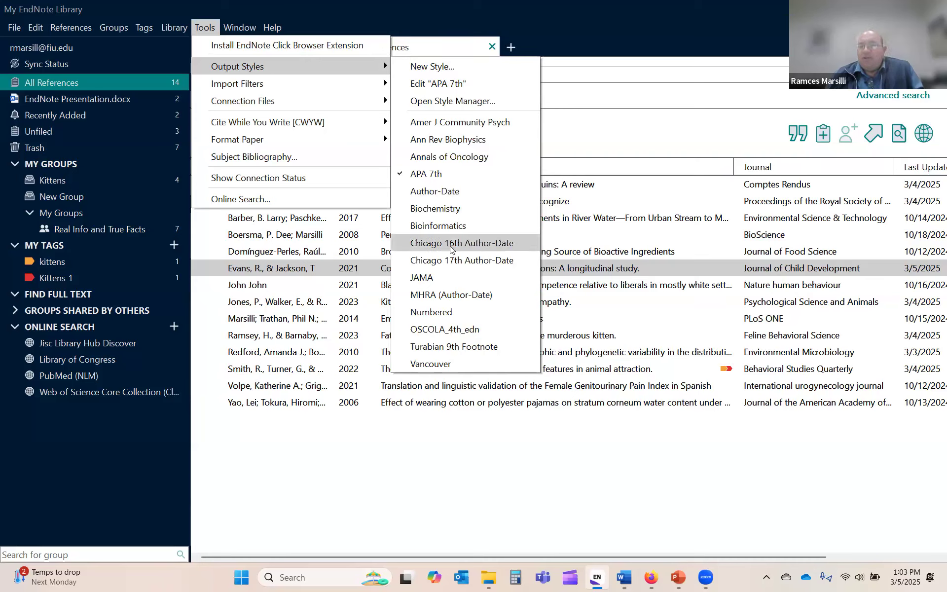
left_click(449, 103)
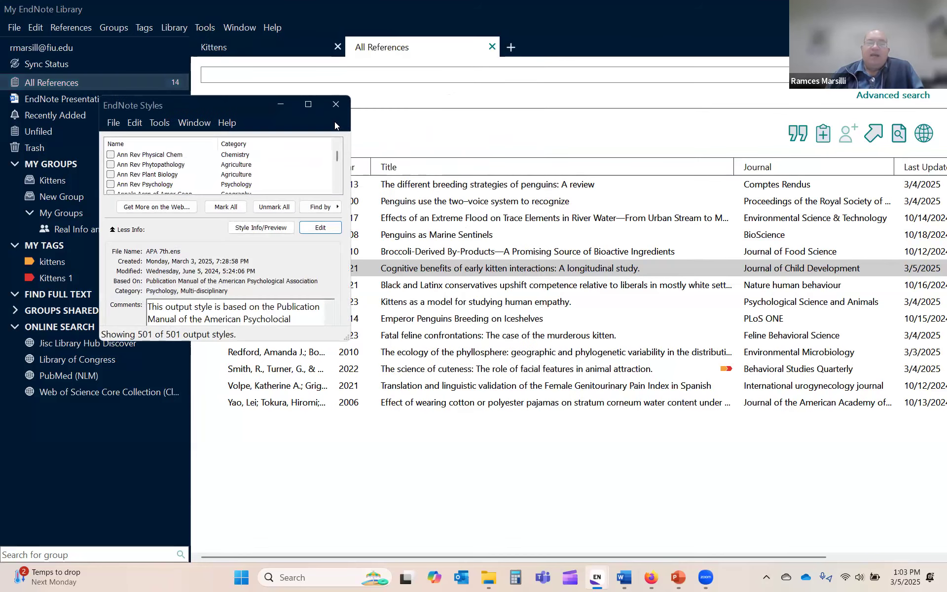
left_click(308, 105)
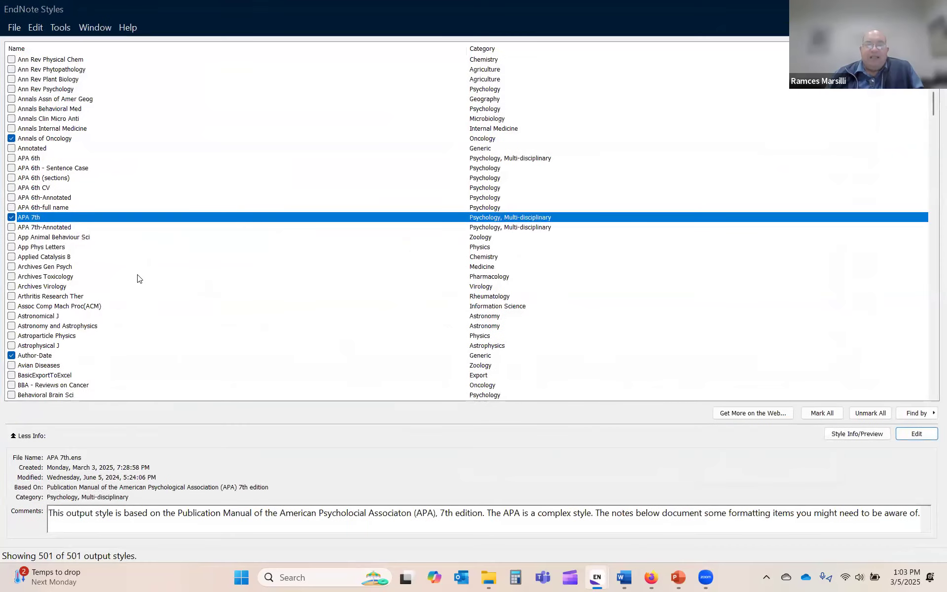
scroll(140, 279, "down", 20)
scroll(143, 286, "up", 20)
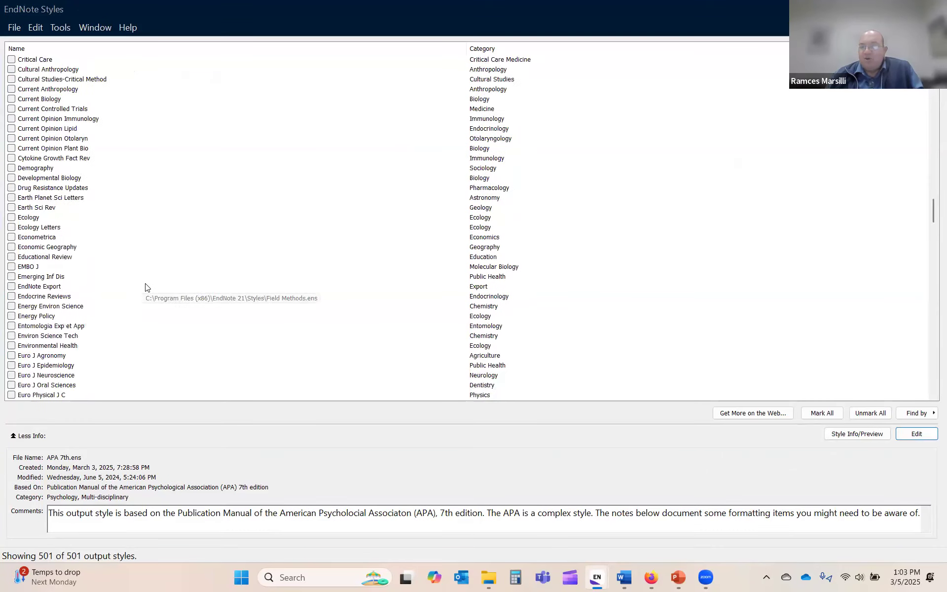
scroll(148, 279, "up", 20)
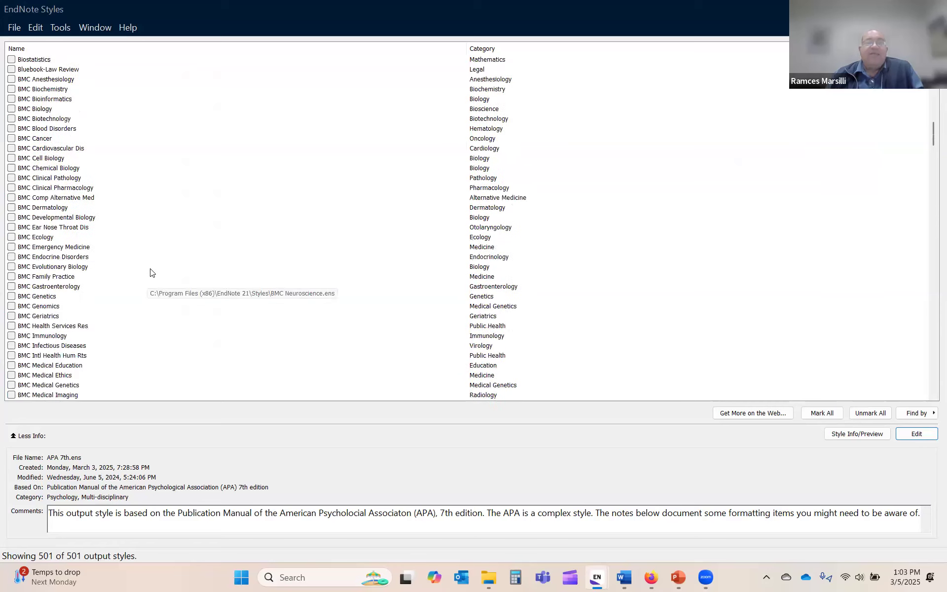
scroll(152, 267, "up", 20)
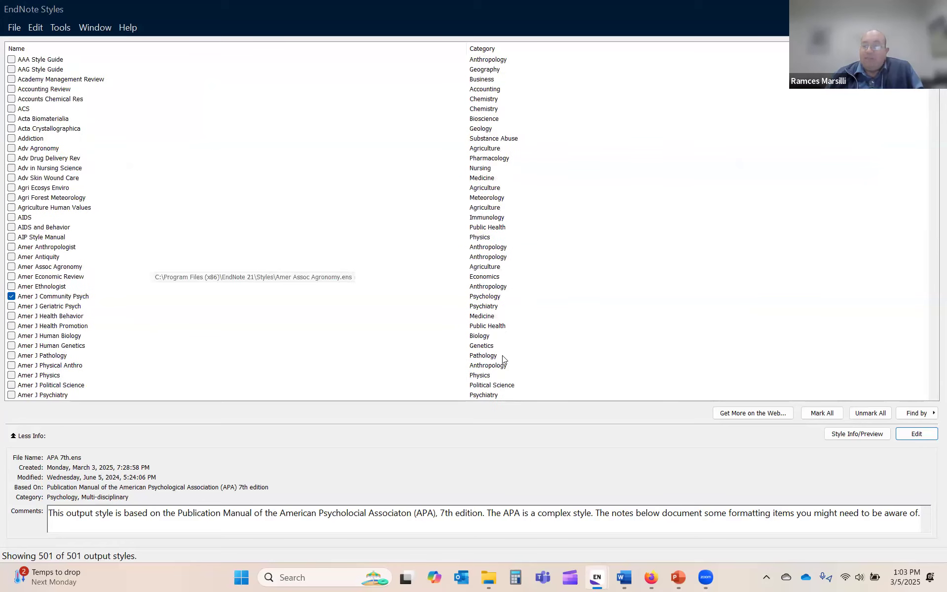
Step: Look at the online page of additional output styles, then close it
left_click(741, 414)
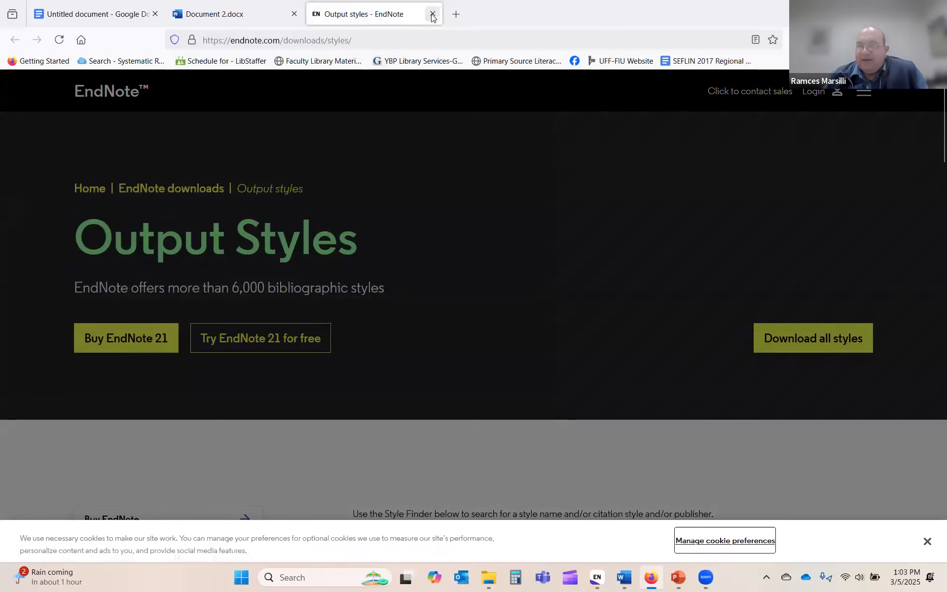
left_click(433, 15)
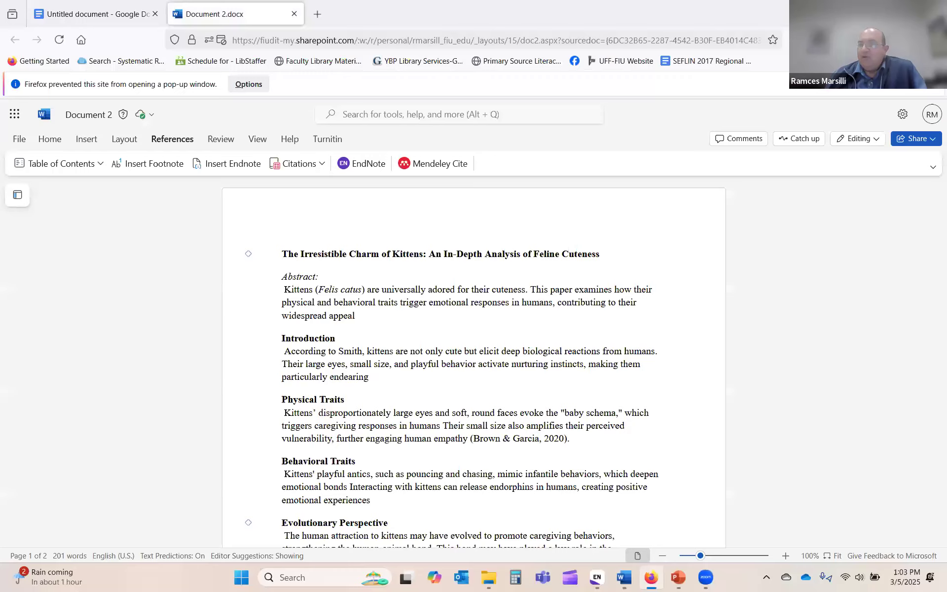
left_click(877, 14)
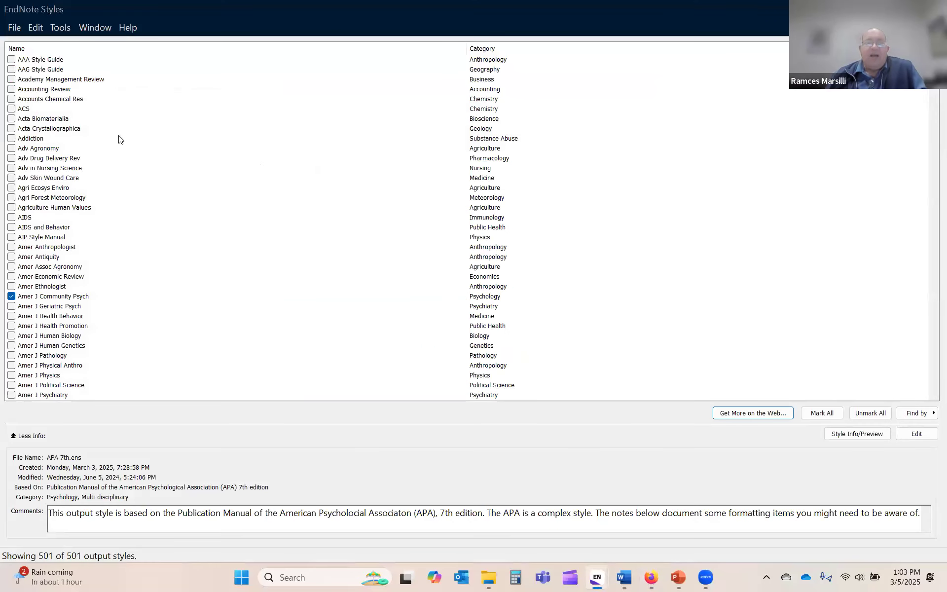
Step: Mark ACS as a favourite output style and close the style manager
scroll(29, 231, "down", 4)
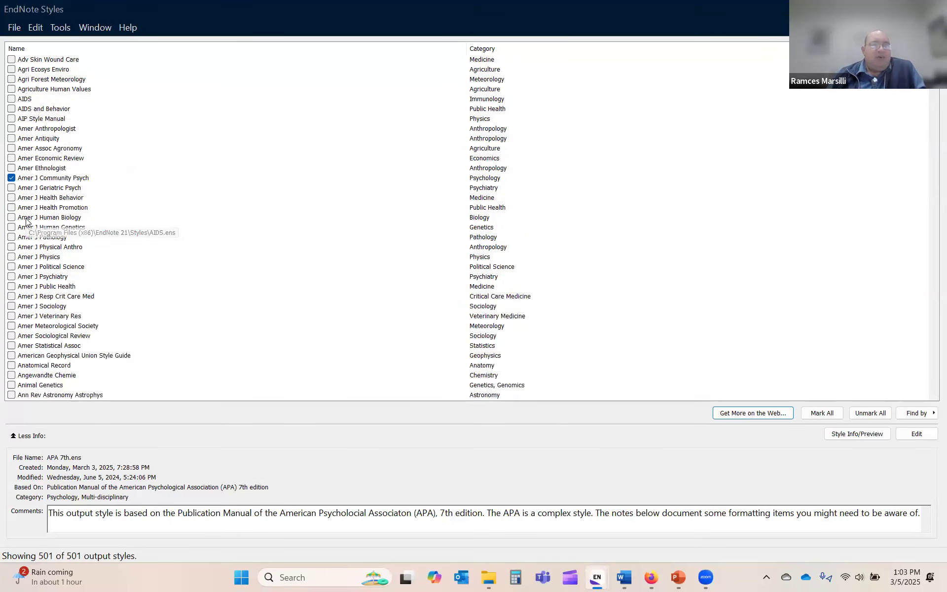
scroll(27, 220, "up", 4)
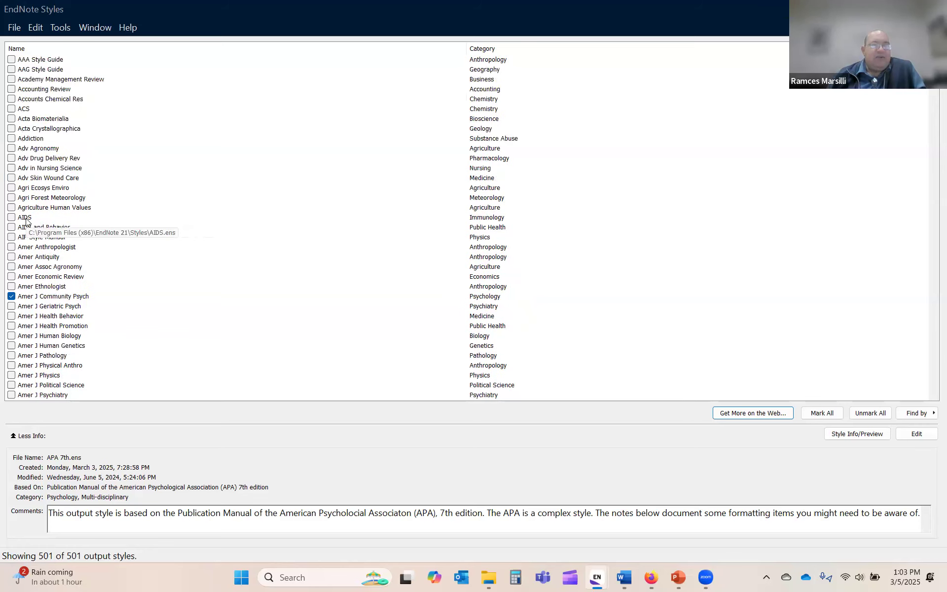
scroll(26, 220, "down", 4)
scroll(27, 222, "up", 4)
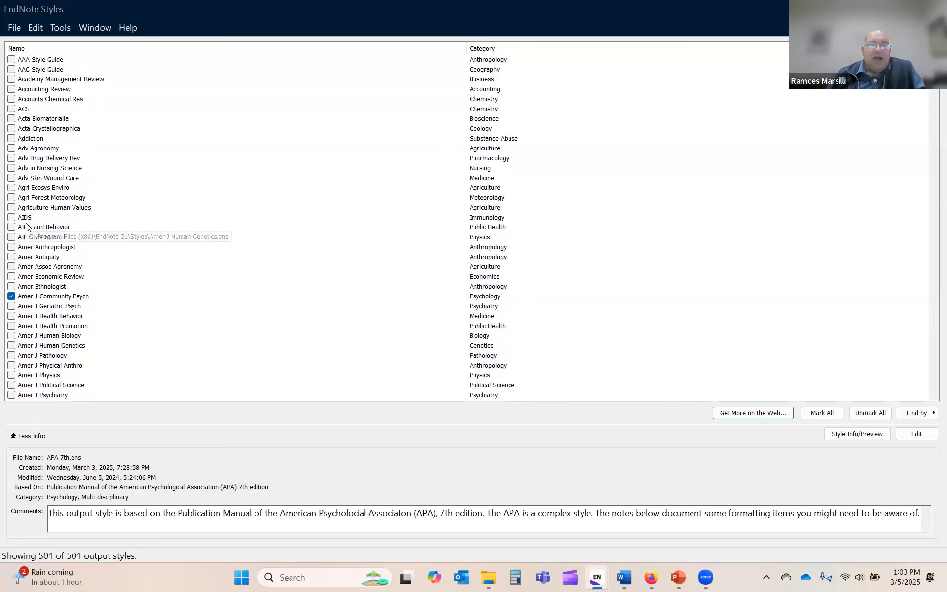
left_click(11, 110)
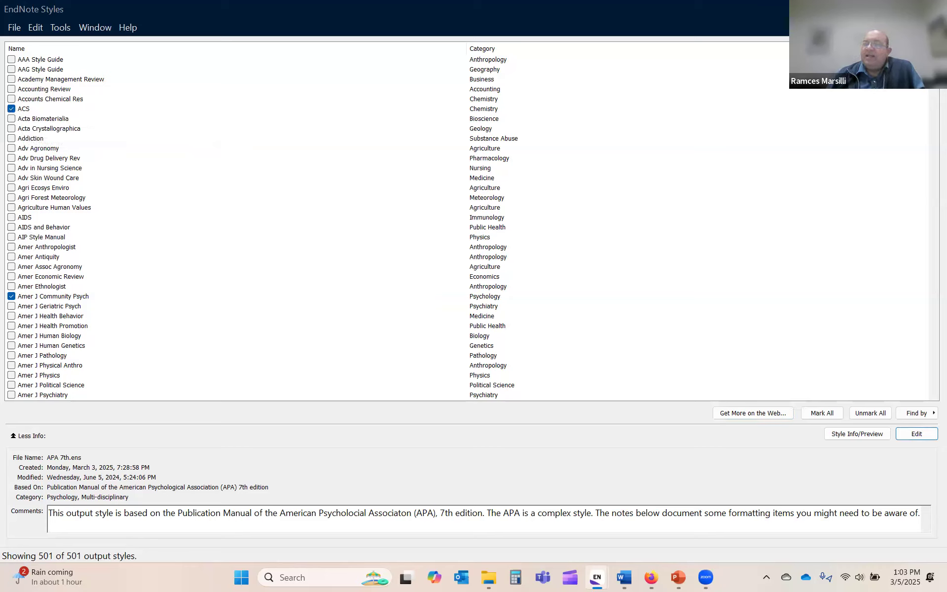
left_click(932, 9)
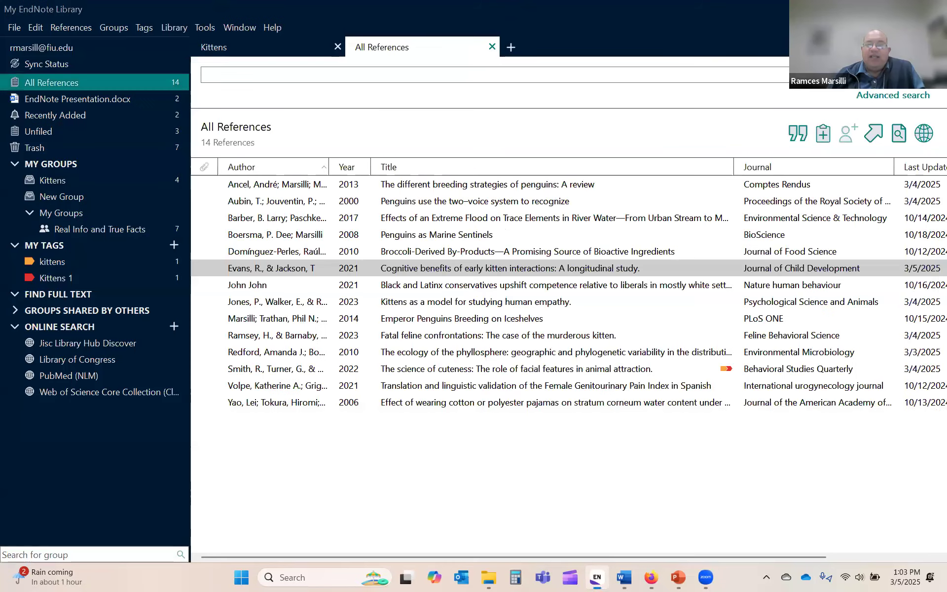
left_click(212, 28)
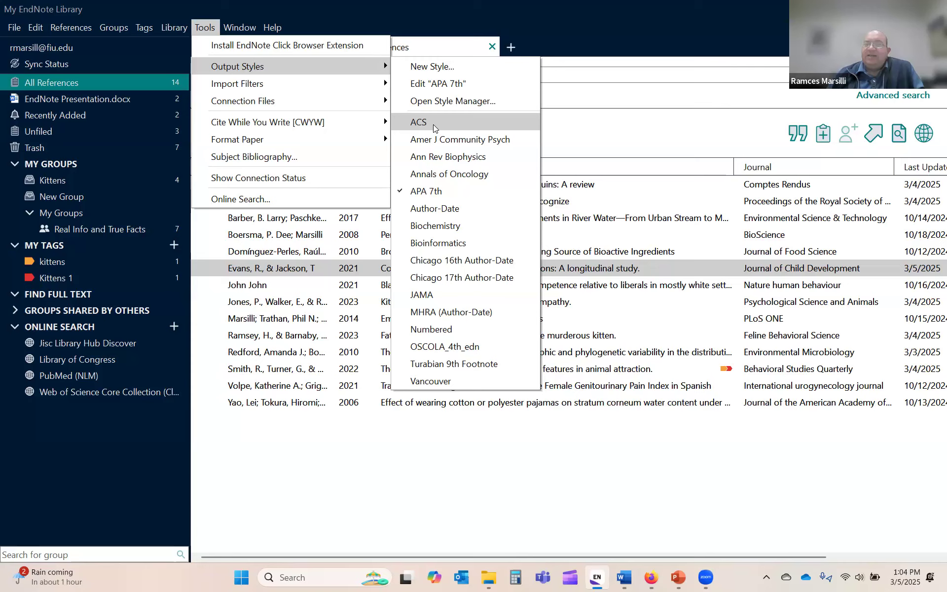
left_click(433, 124)
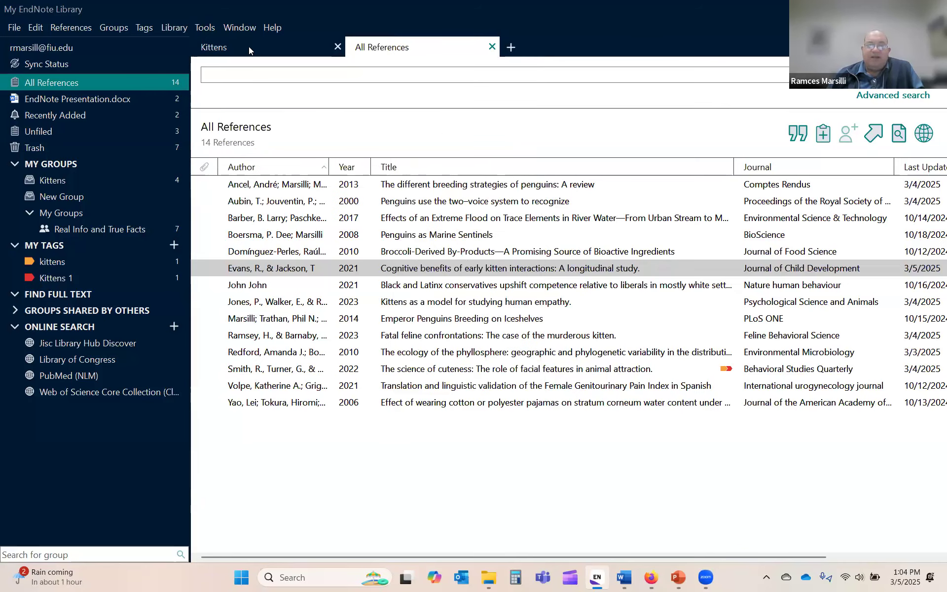
left_click(213, 27)
mouse_move(300, 102)
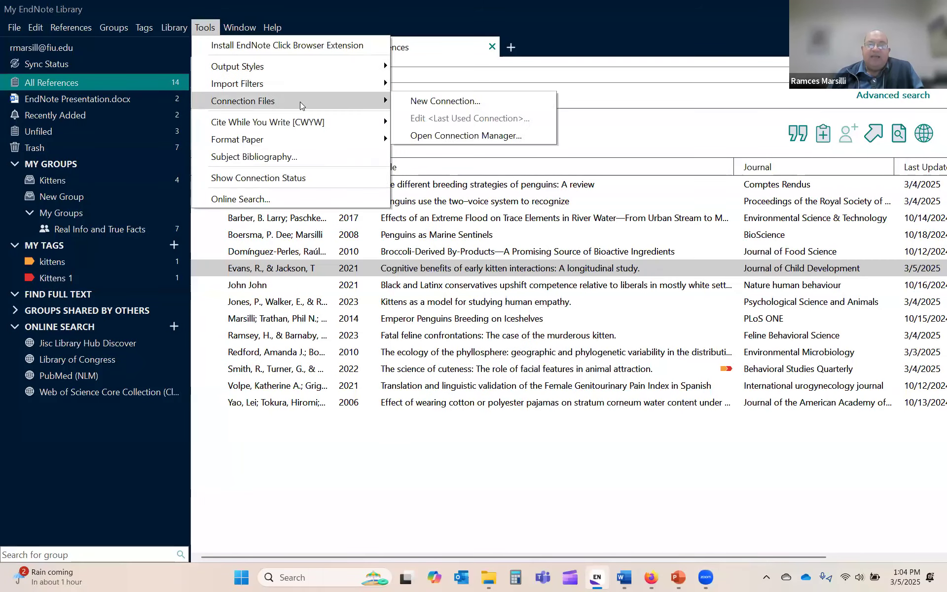
mouse_move(294, 61)
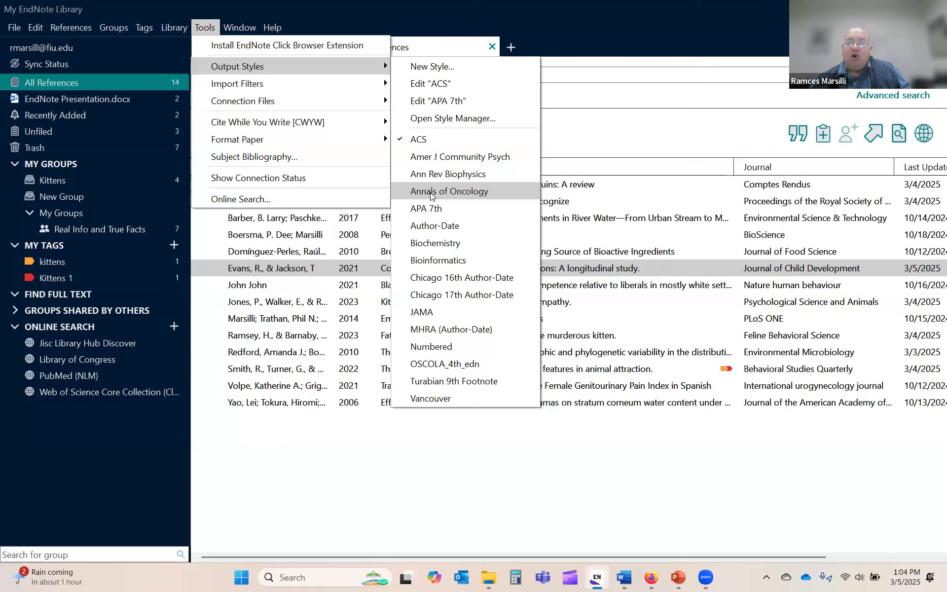
left_click(432, 210)
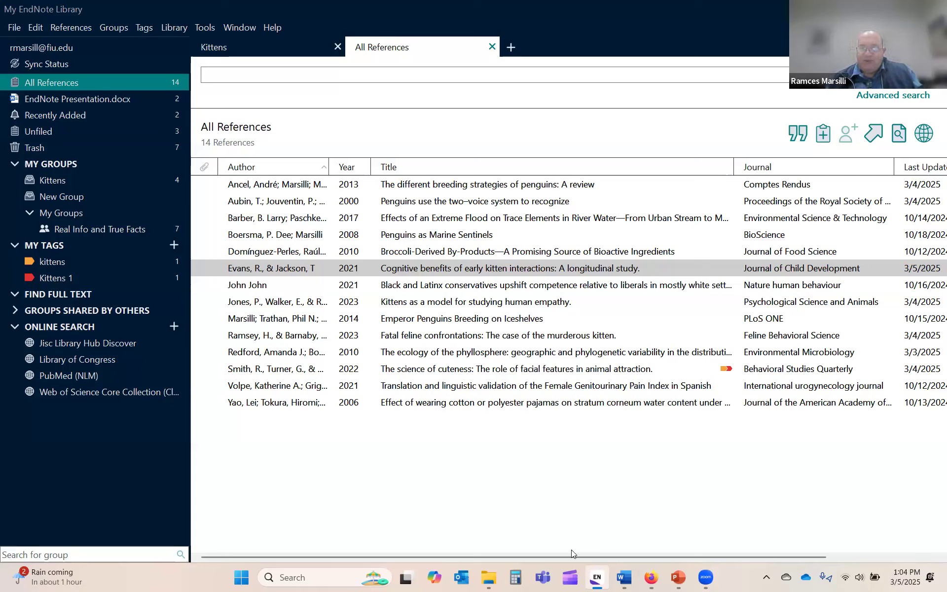
mouse_move(634, 581)
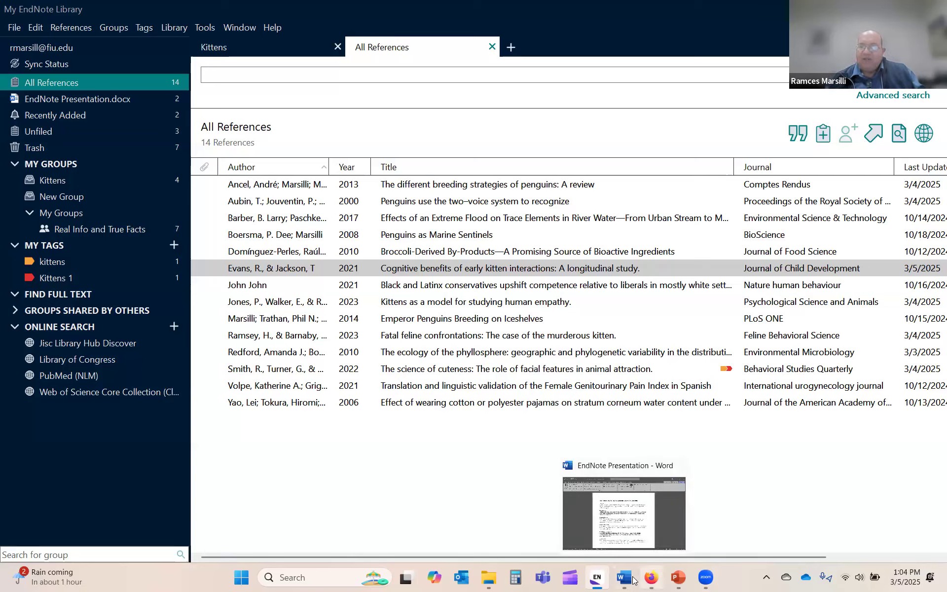
Step: Update the Word paper's citations and bibliography, then show only EndNote's Kittens group
left_click(625, 542)
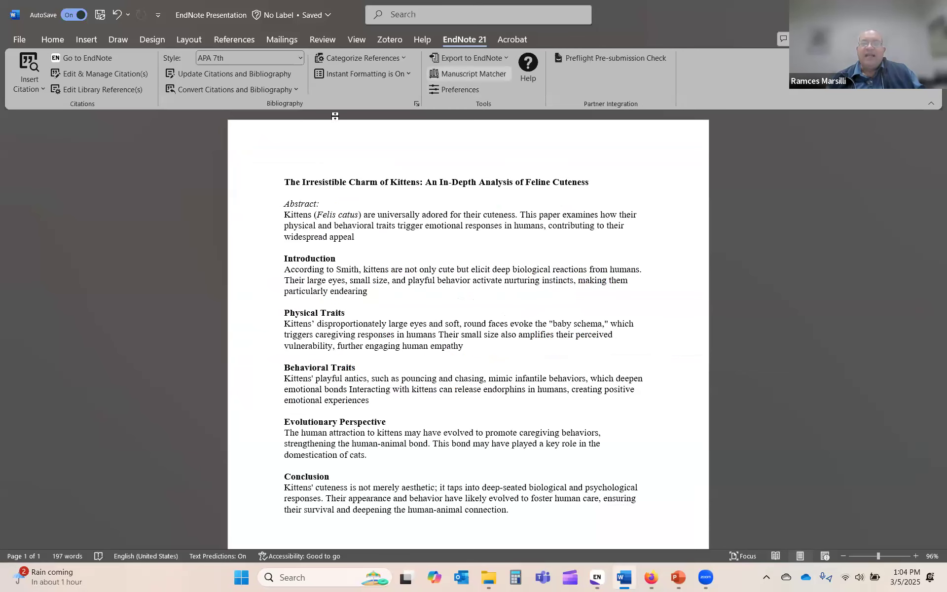
left_click(209, 74)
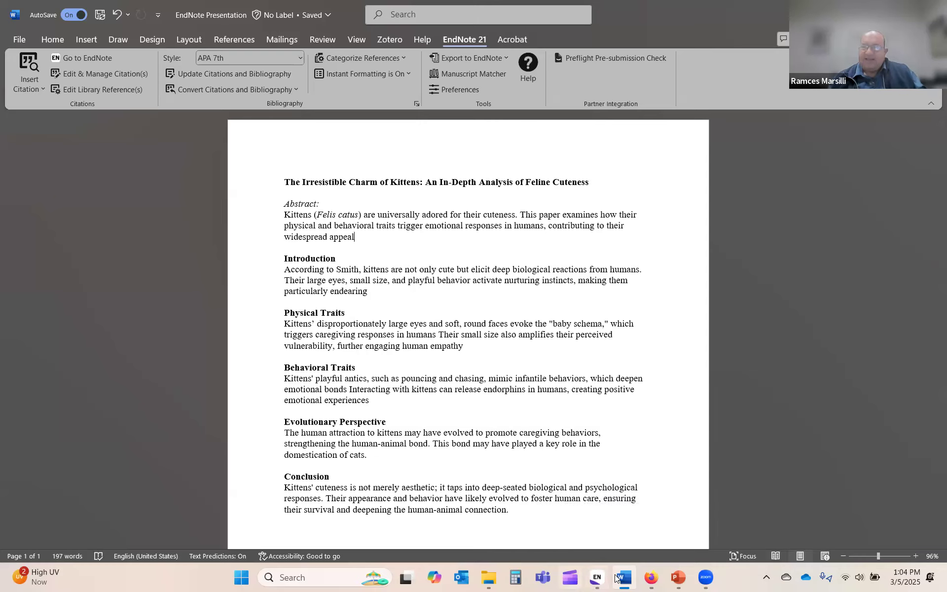
left_click(574, 544)
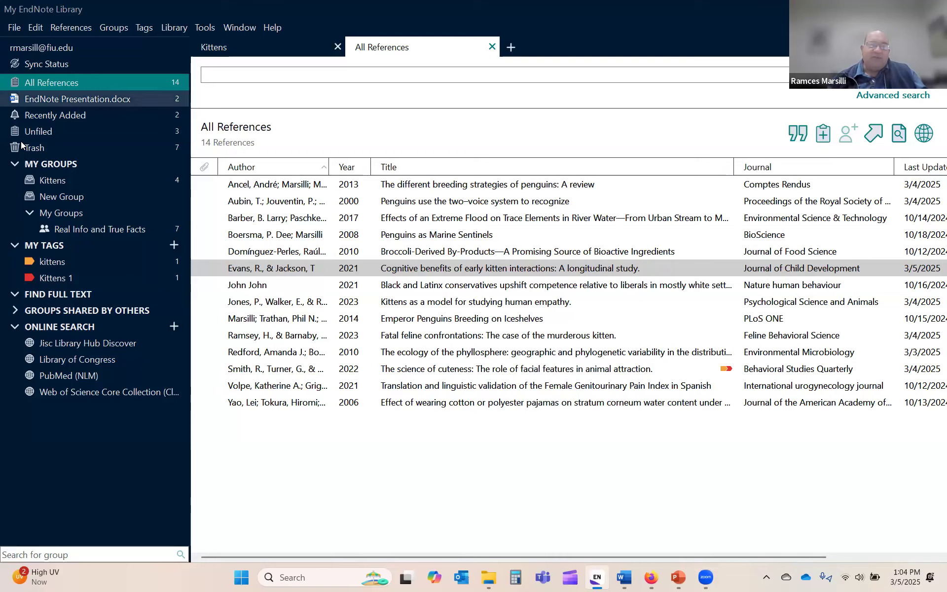
left_click(63, 180)
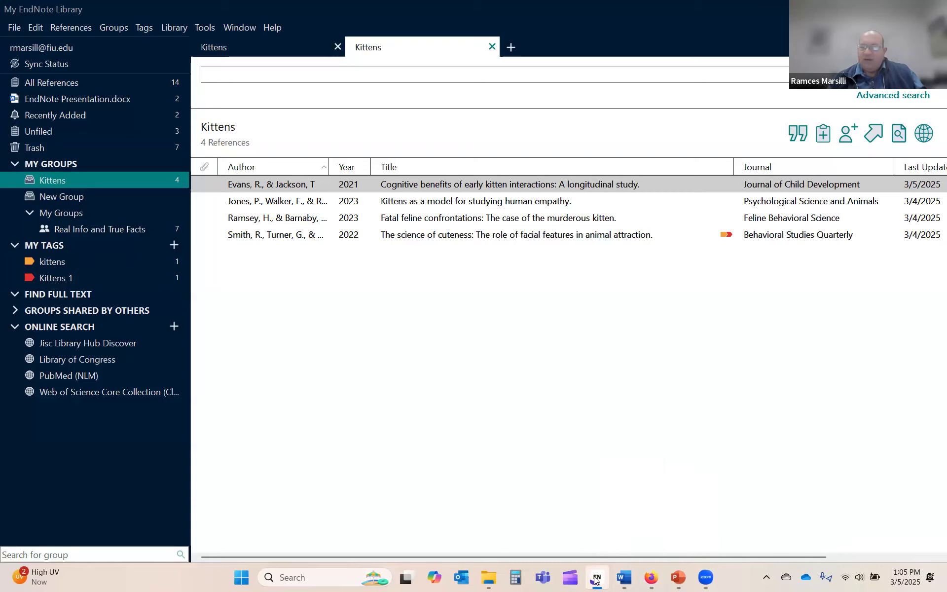
Step: Bring the EndNote Presentation kitten paper in Word back to the front
mouse_move(628, 576)
left_click(611, 548)
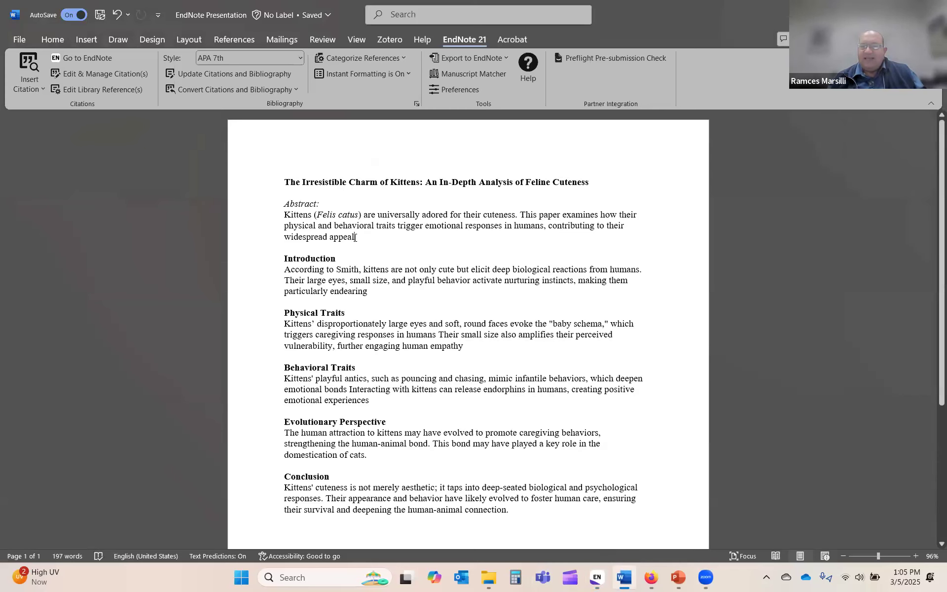
scroll(447, 400, "down", 5)
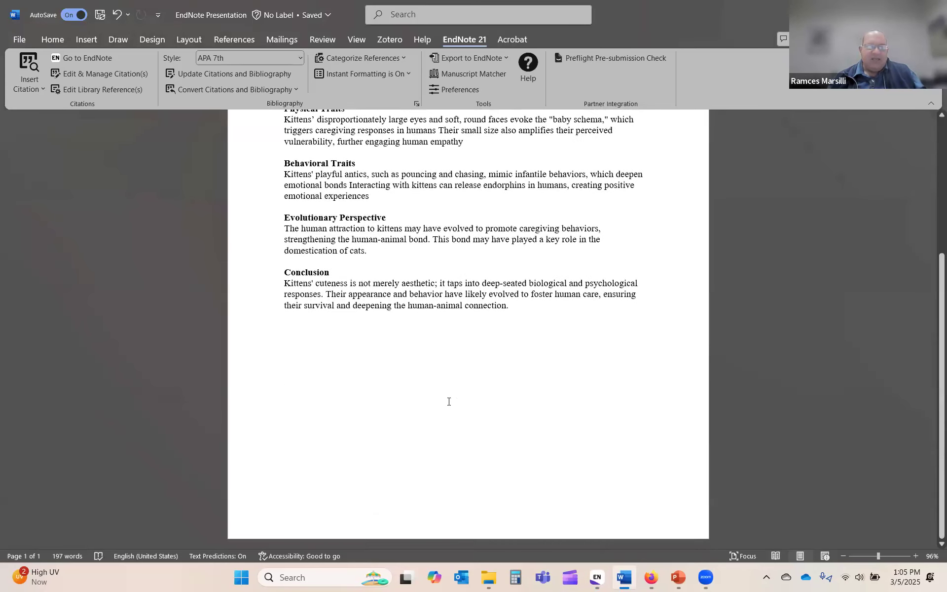
scroll(449, 401, "up", 5)
scroll(449, 401, "down", 5)
scroll(449, 401, "up", 5)
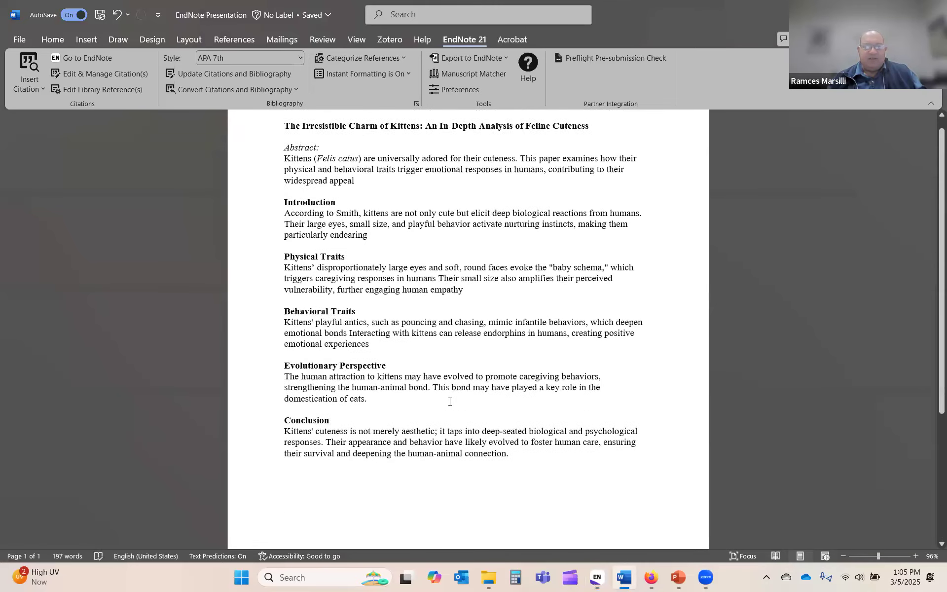
scroll(450, 401, "up", 1)
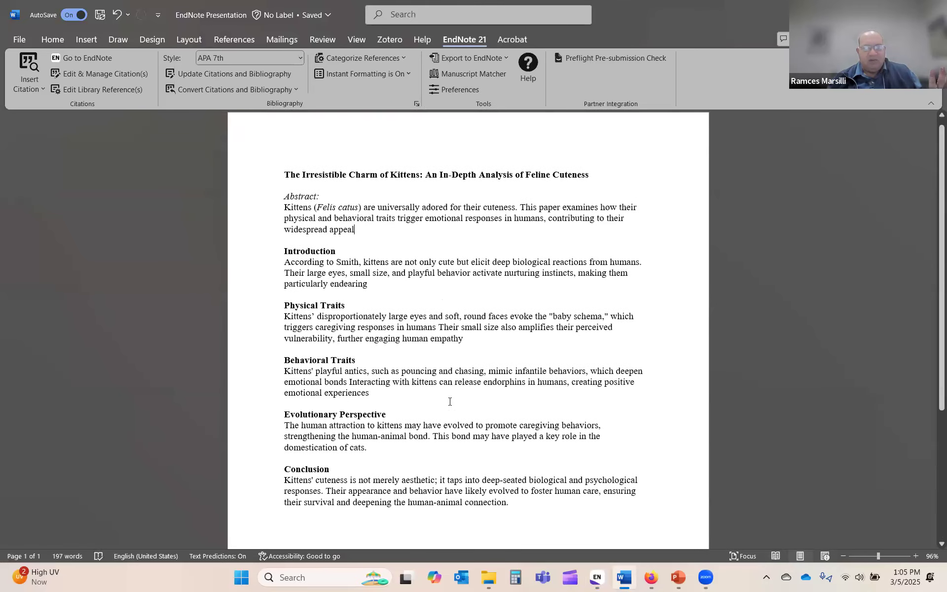
Step: Search the library for 'evans' and insert the 2021 kitten study as Evans (2021)
left_click(34, 87)
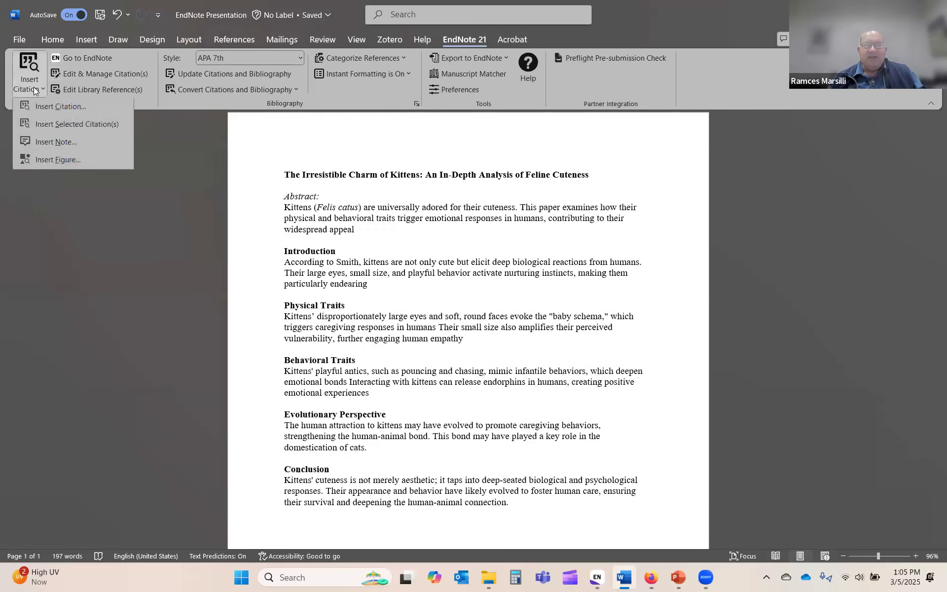
left_click(65, 107)
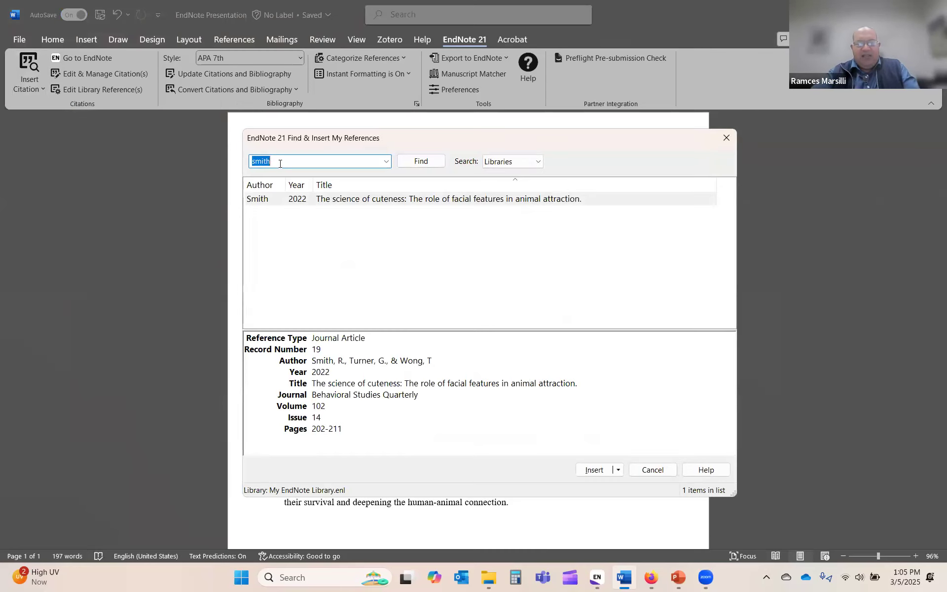
type("evans")
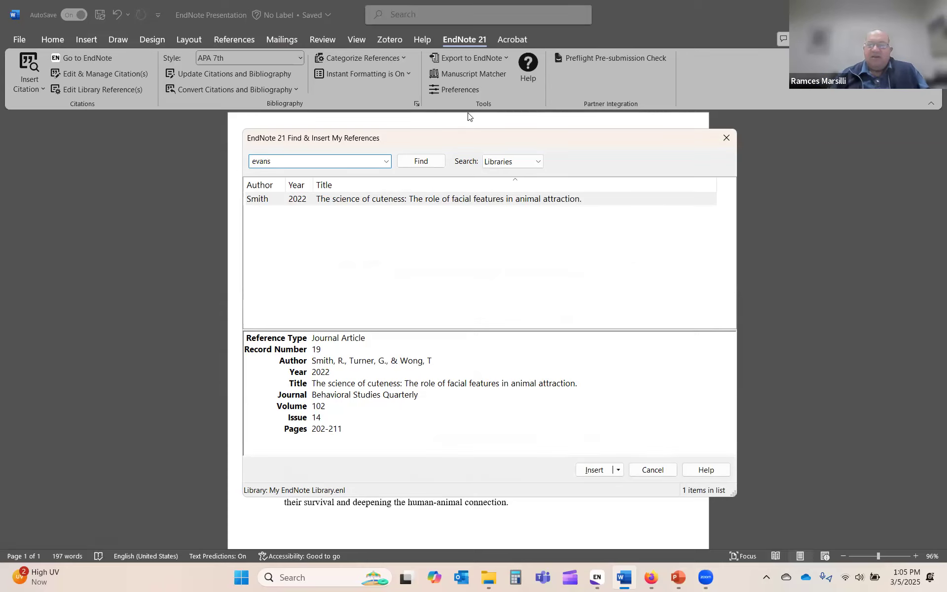
left_click(421, 162)
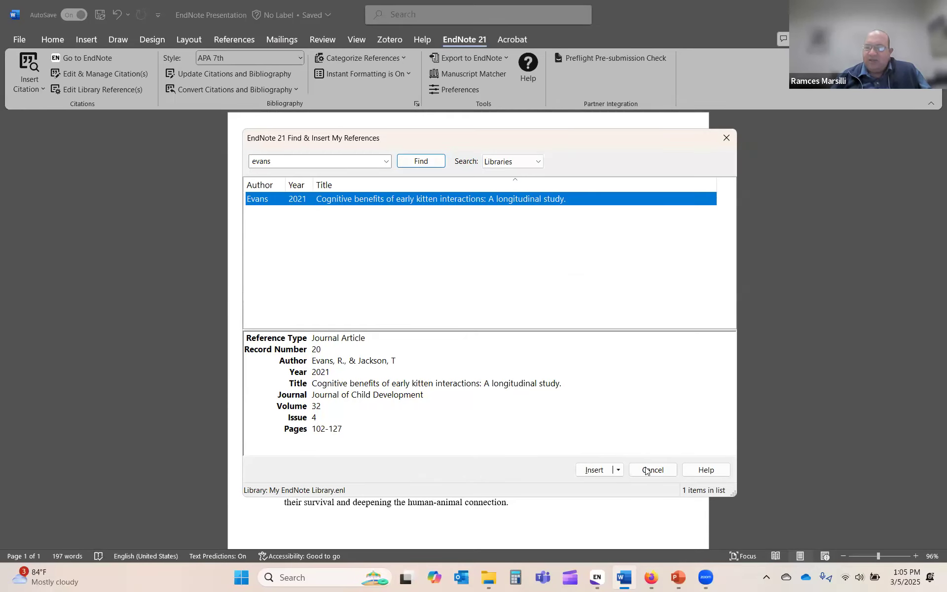
left_click(618, 470)
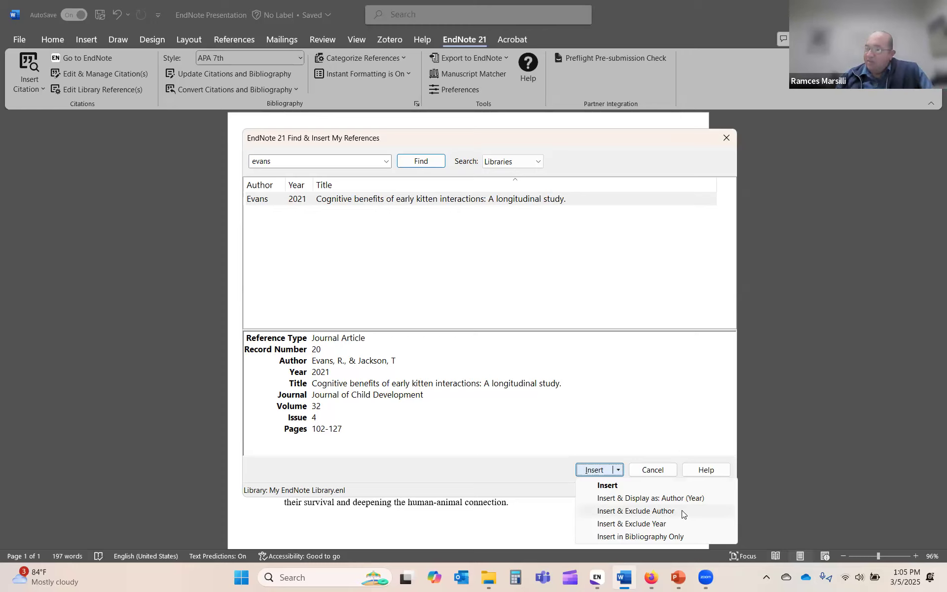
left_click(630, 498)
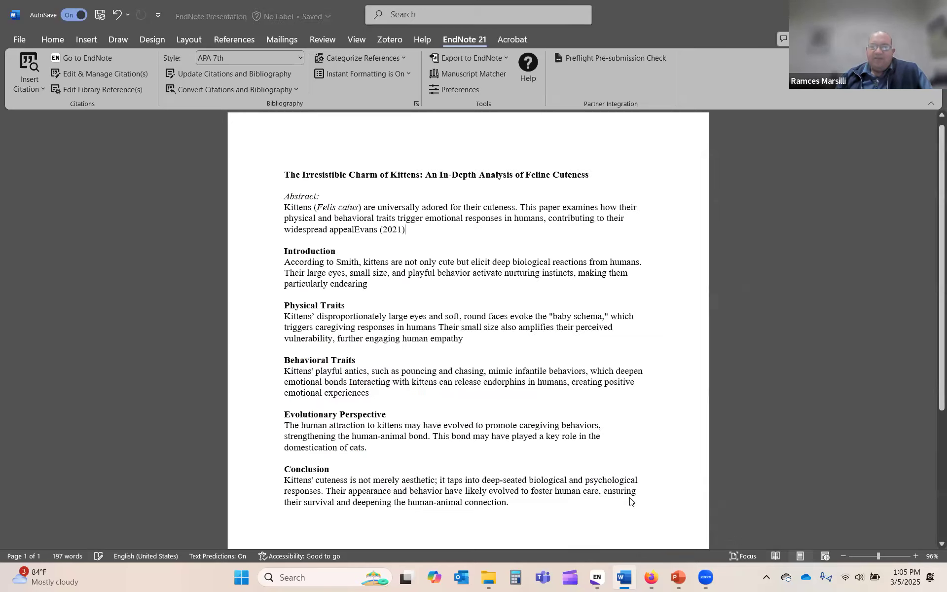
Step: Apply the 'appeal Evans' spelling fix to separate the word from the citation, then review the bibliography
left_click(354, 238)
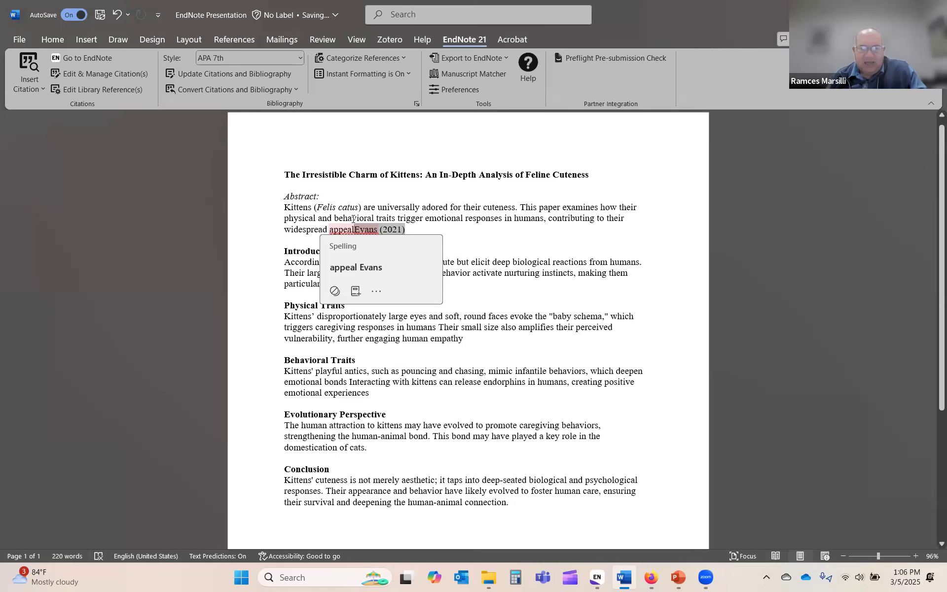
left_click(356, 267)
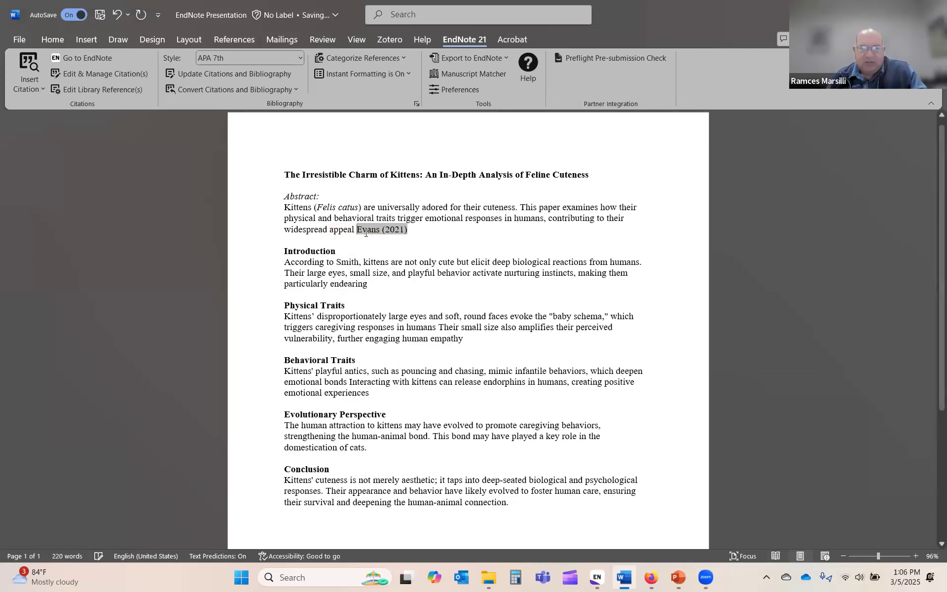
left_click(413, 229)
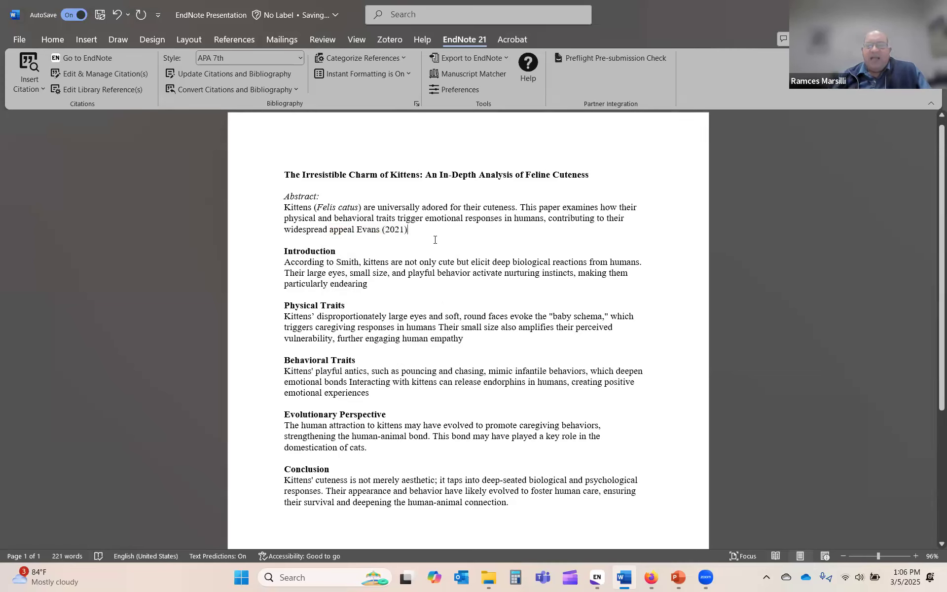
scroll(538, 333, "down", 5)
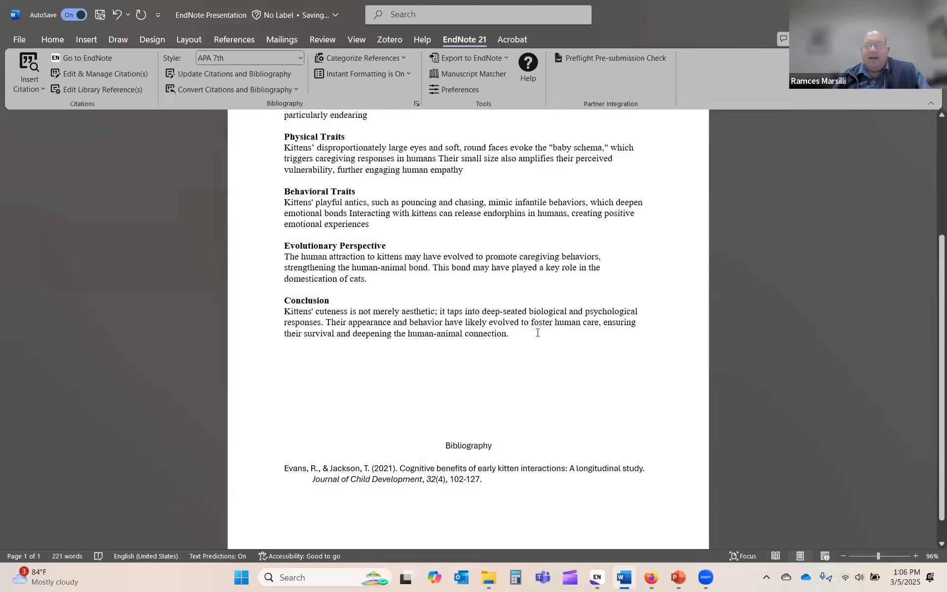
scroll(538, 333, "down", 1)
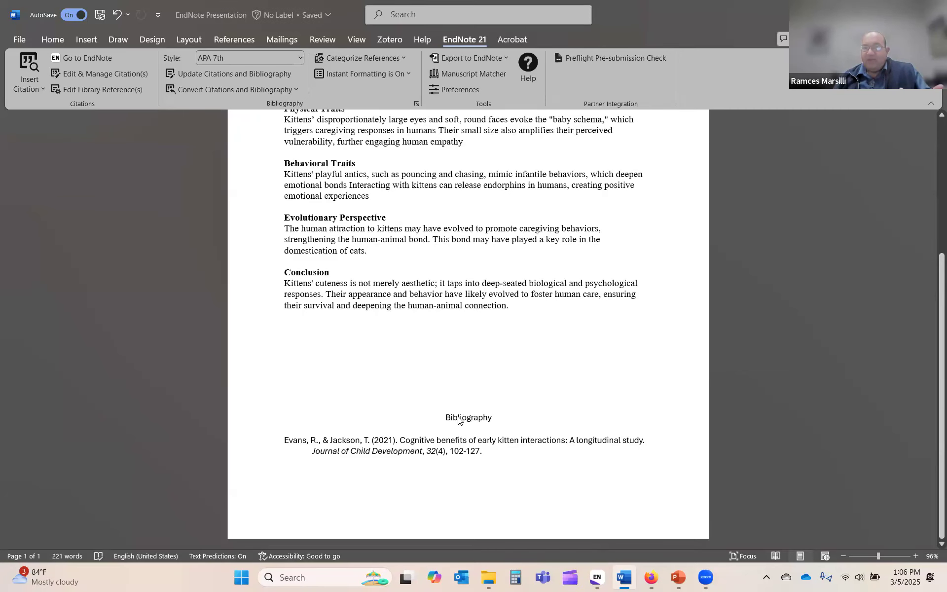
scroll(459, 419, "up", 4)
scroll(458, 421, "down", 4)
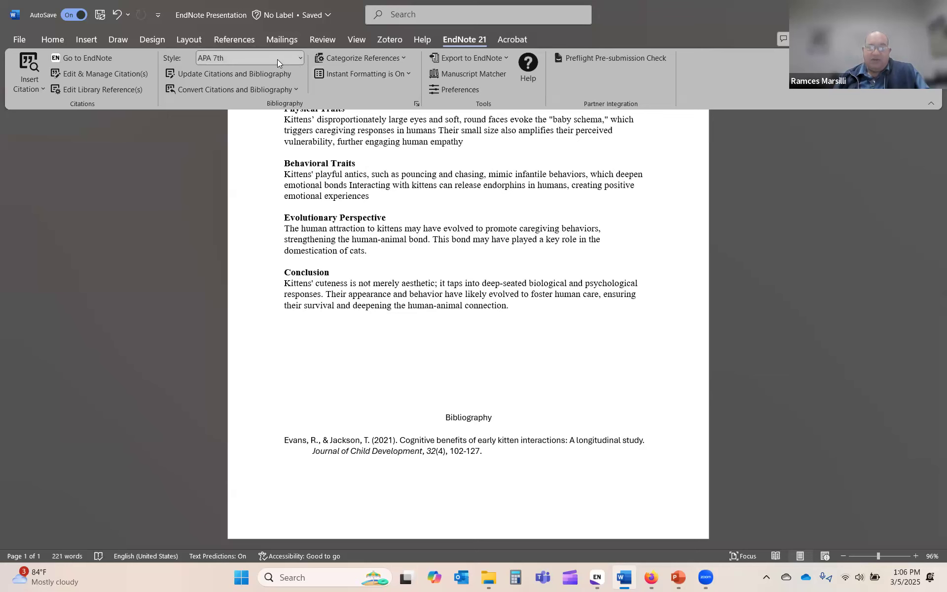
scroll(420, 334, "up", 5)
scroll(421, 335, "up", 2)
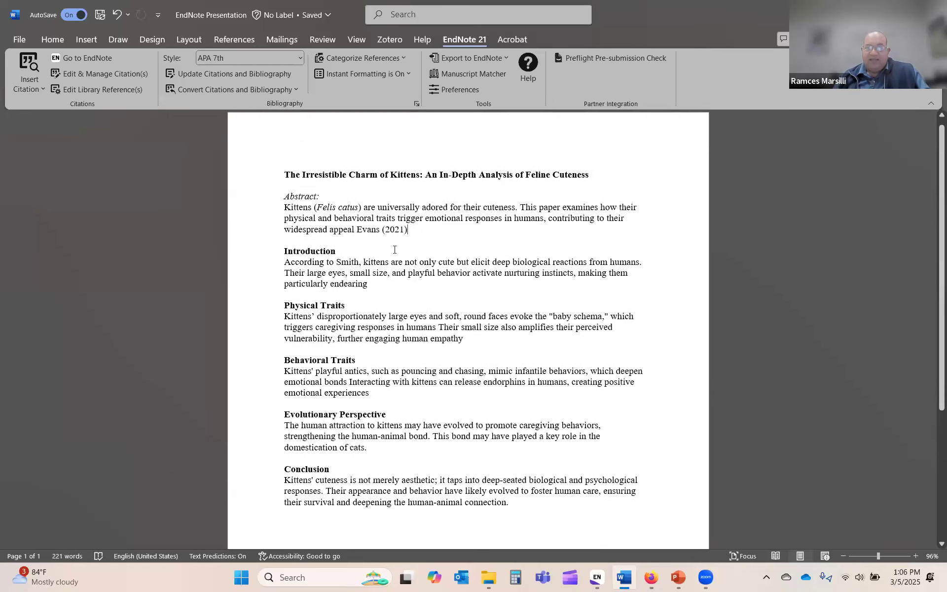
scroll(428, 291, "down", 3)
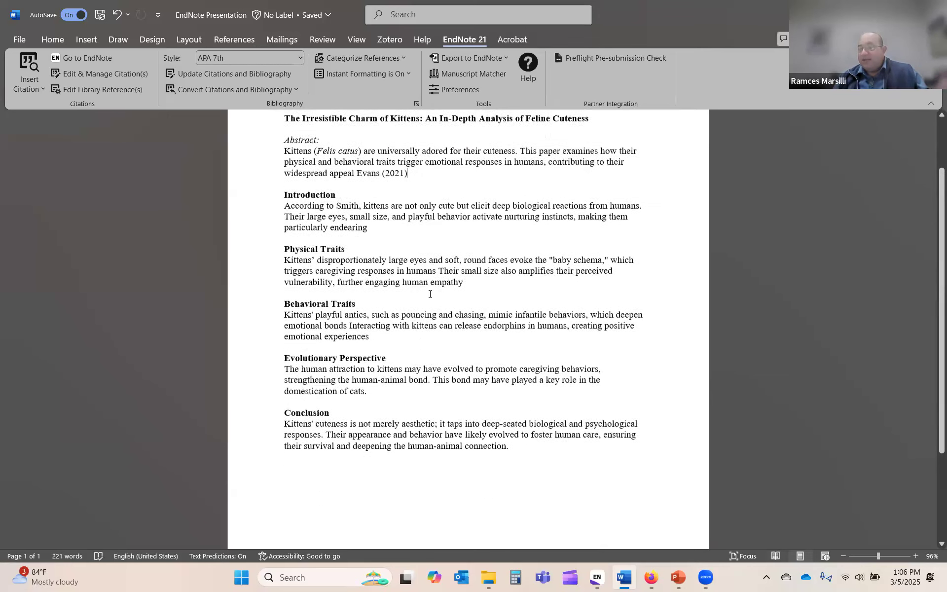
Step: Switch the citation style to JAMA, making Evans a superscript 1 with a numbered entry
left_click(275, 61)
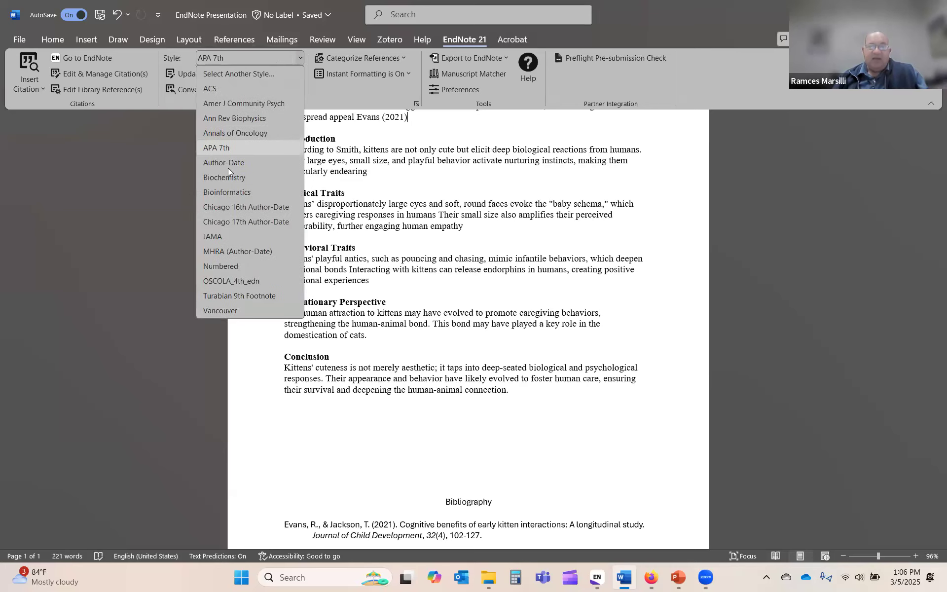
left_click(240, 237)
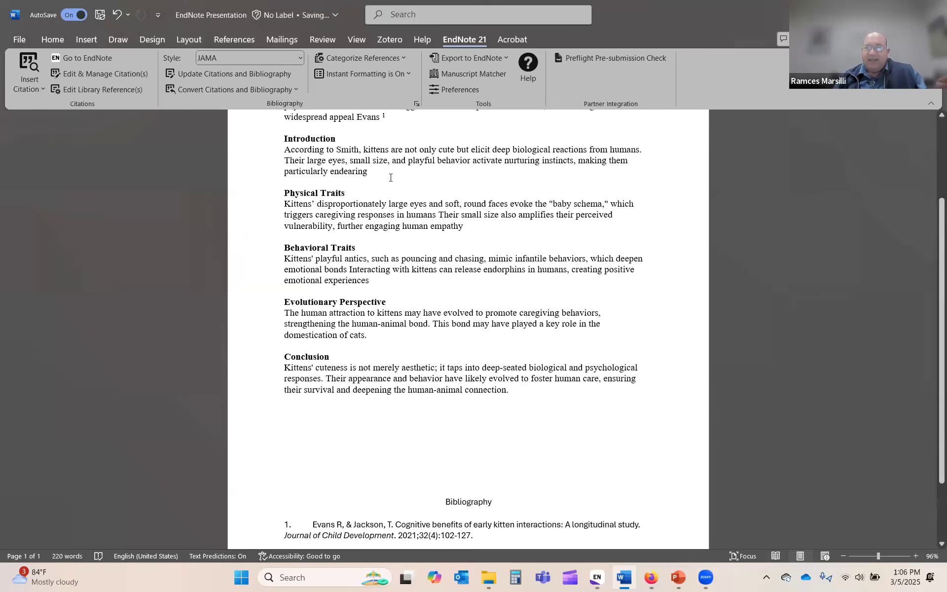
scroll(390, 177, "up", 1)
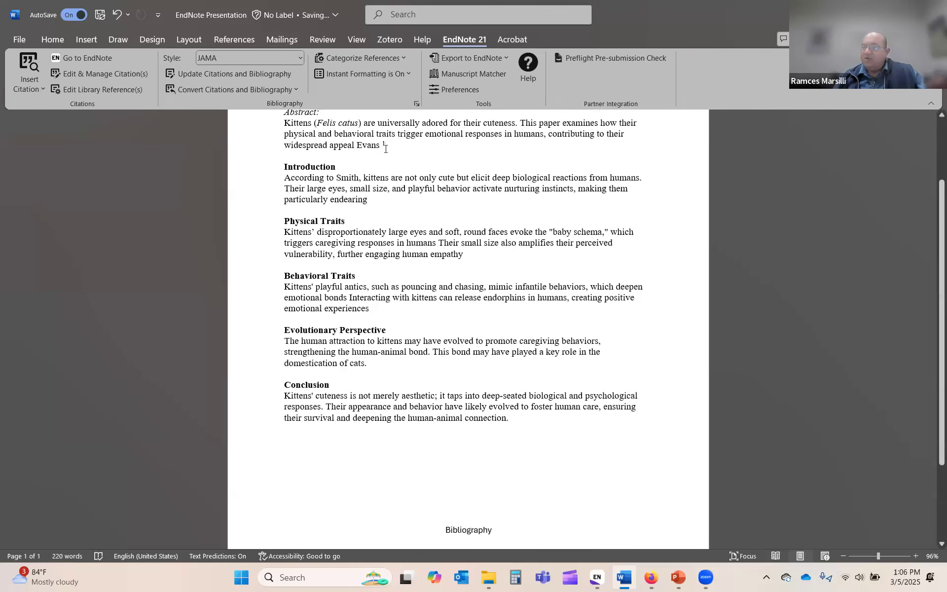
scroll(449, 308, "down", 3)
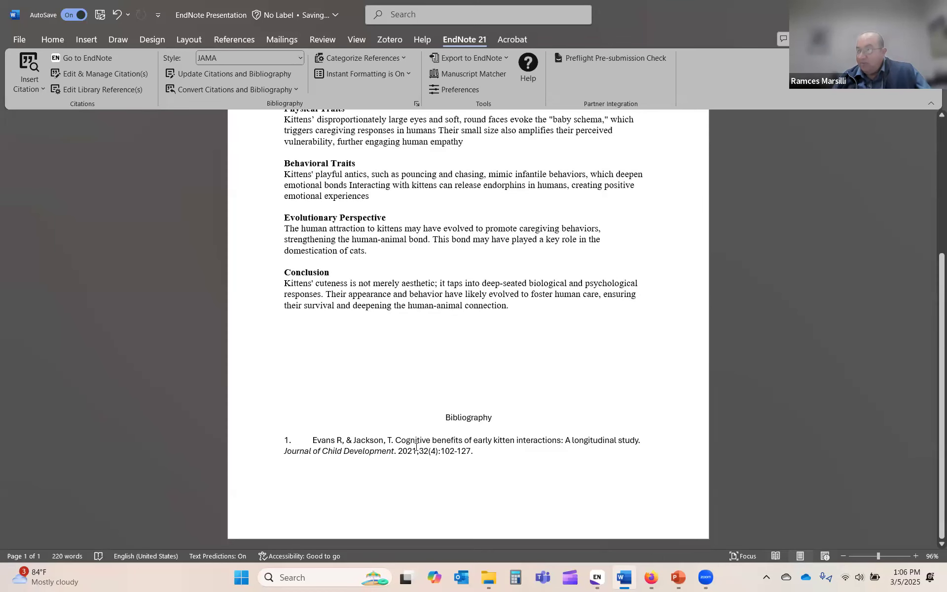
scroll(416, 447, "up", 5)
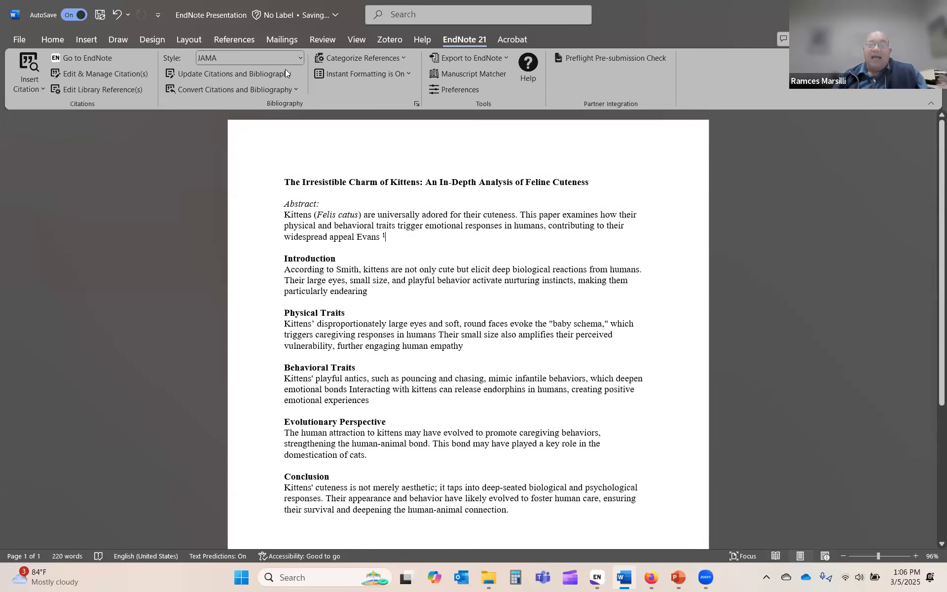
Step: Restore the APA 7th style and place the cursor right after 'Smith' in the Introduction
left_click(288, 61)
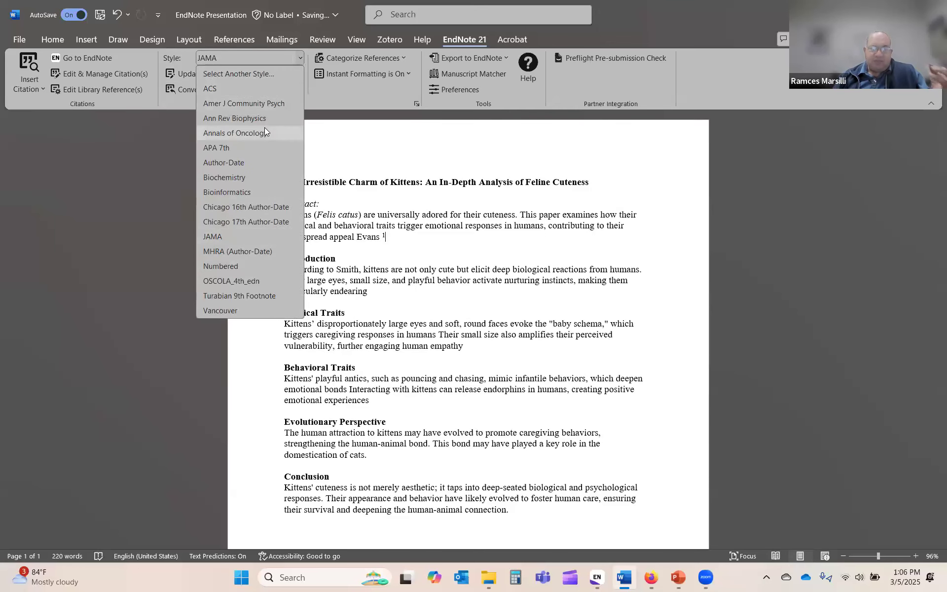
left_click(250, 148)
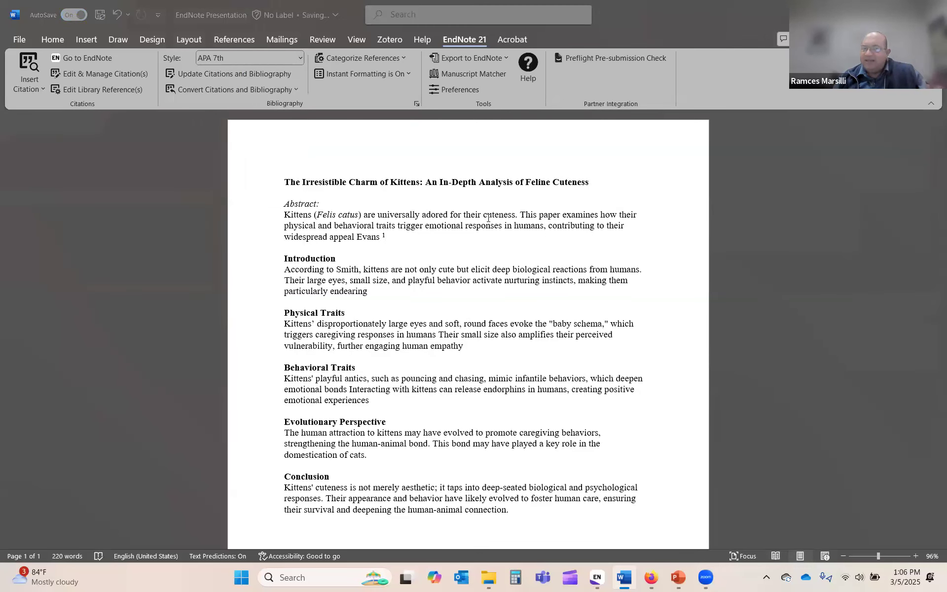
scroll(450, 295, "down", 2)
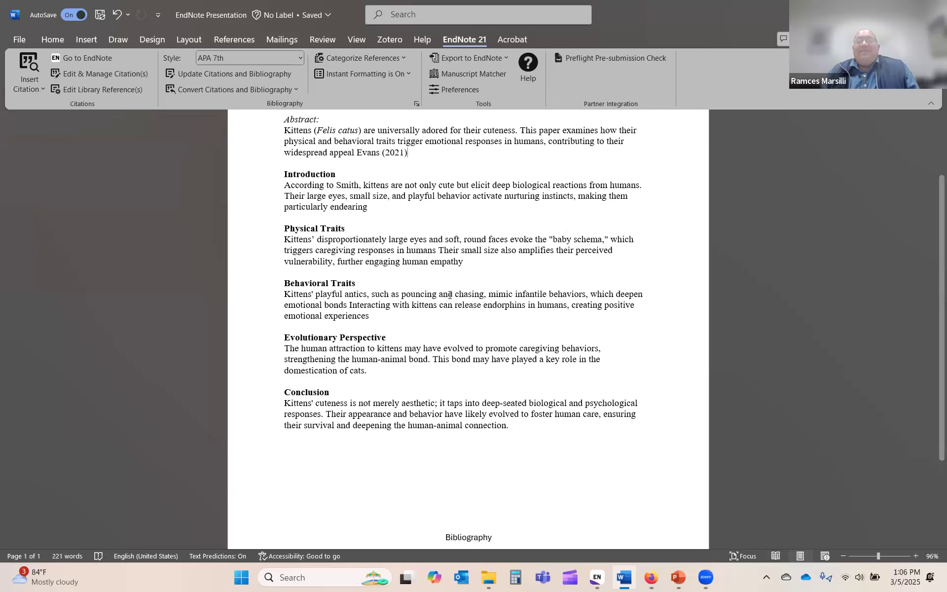
scroll(375, 244, "up", 2)
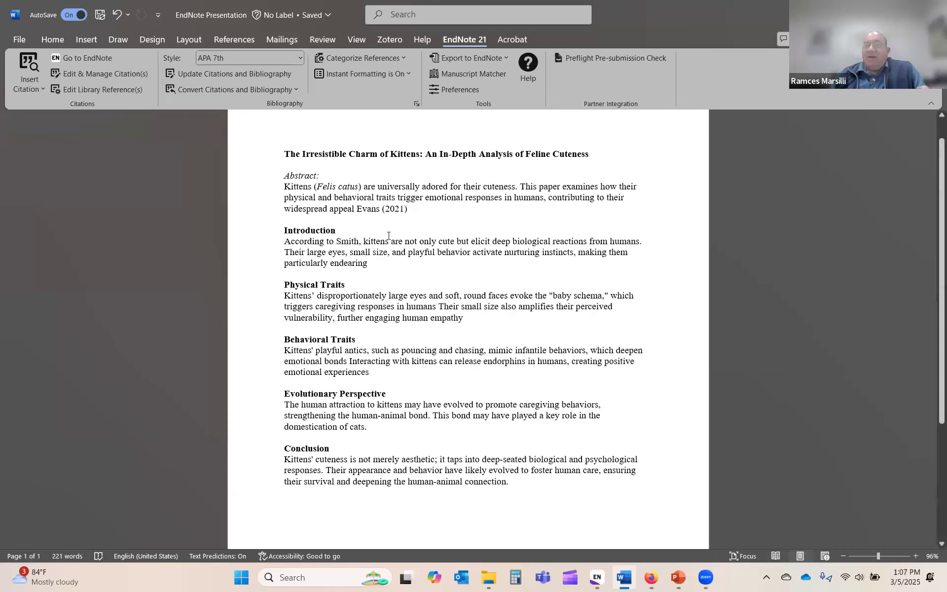
left_click(359, 247)
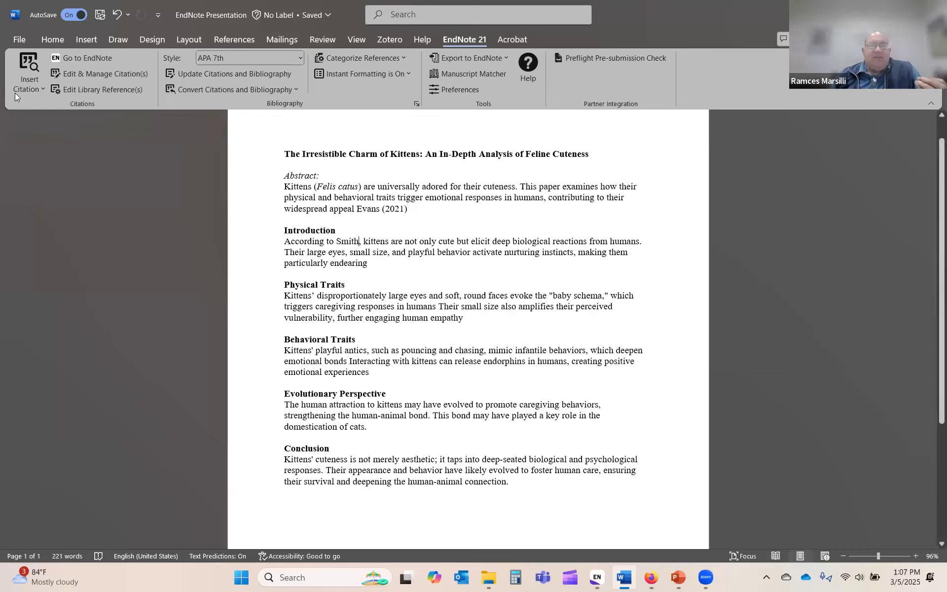
Step: Search for 'smith' and insert the 2022 Smith article as a year-only citation, excluding the author
left_click(32, 90)
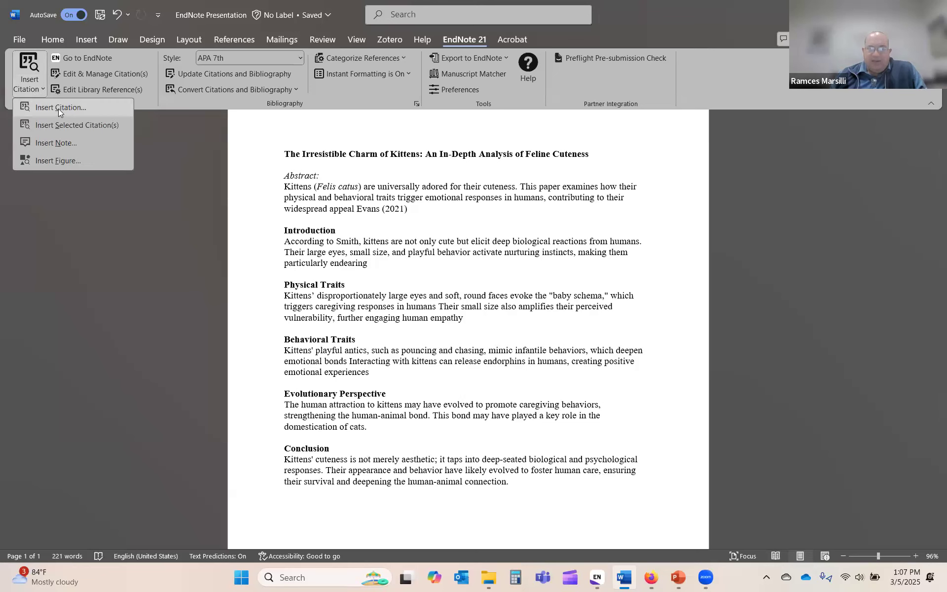
left_click(58, 108)
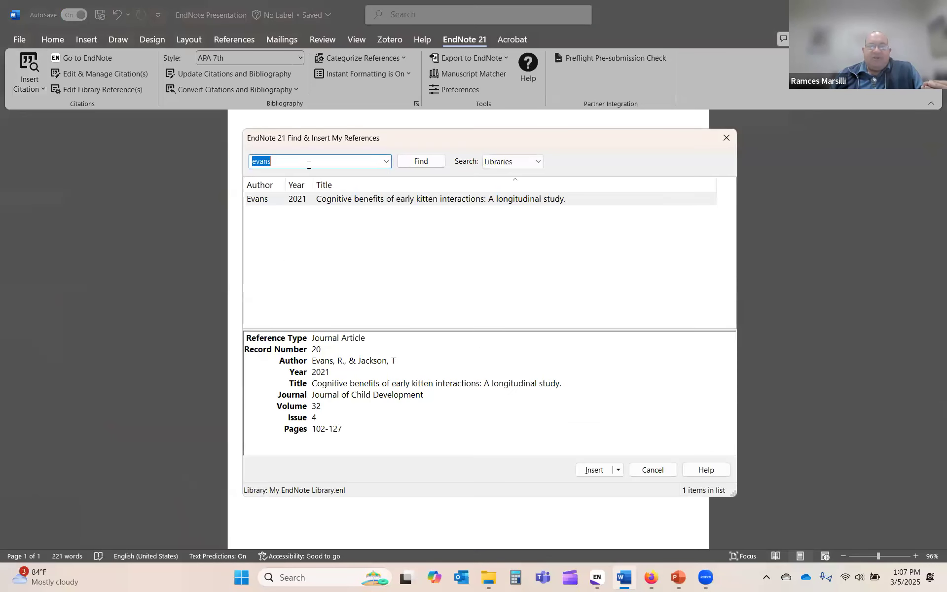
type("smith")
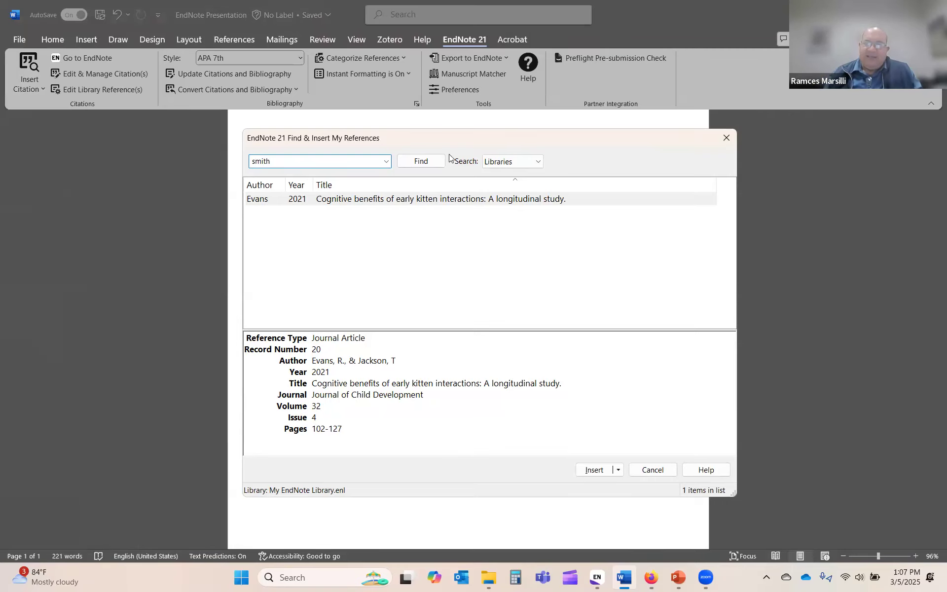
left_click(425, 161)
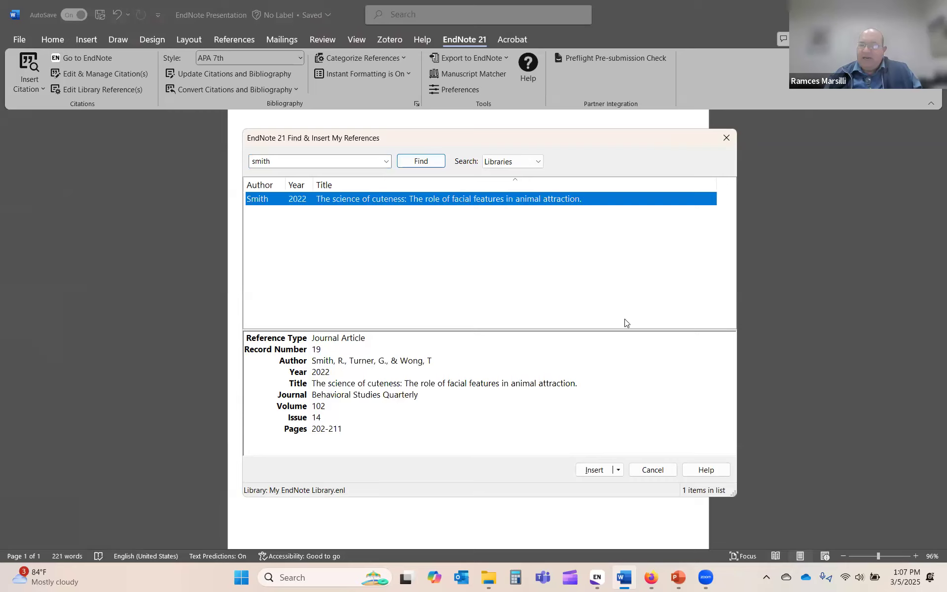
left_click(618, 470)
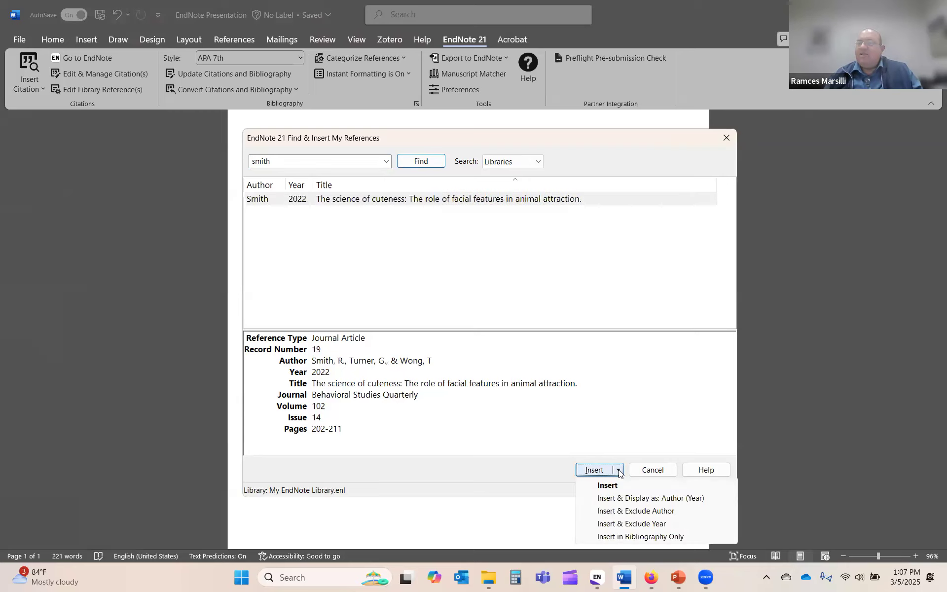
left_click(654, 511)
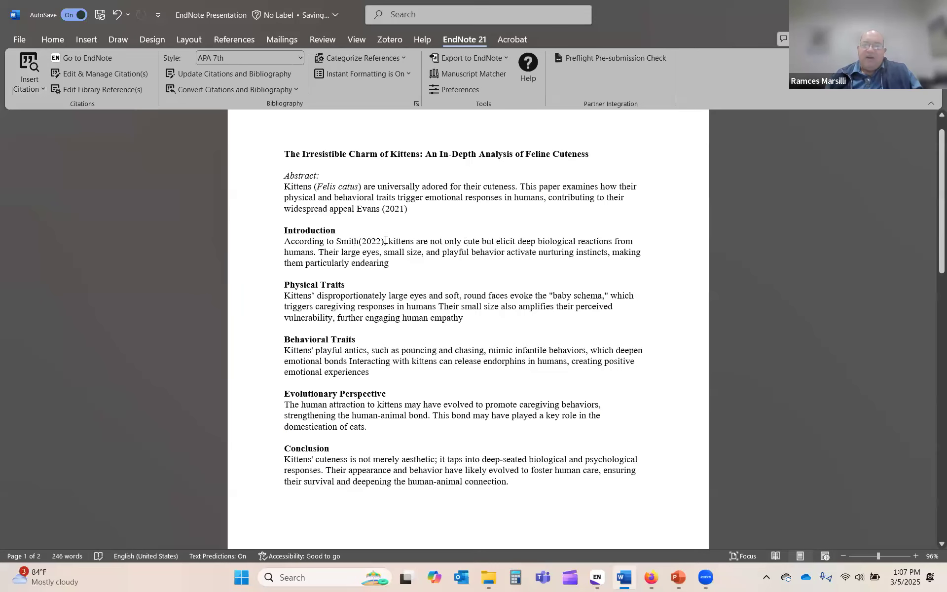
scroll(458, 362, "down", 8)
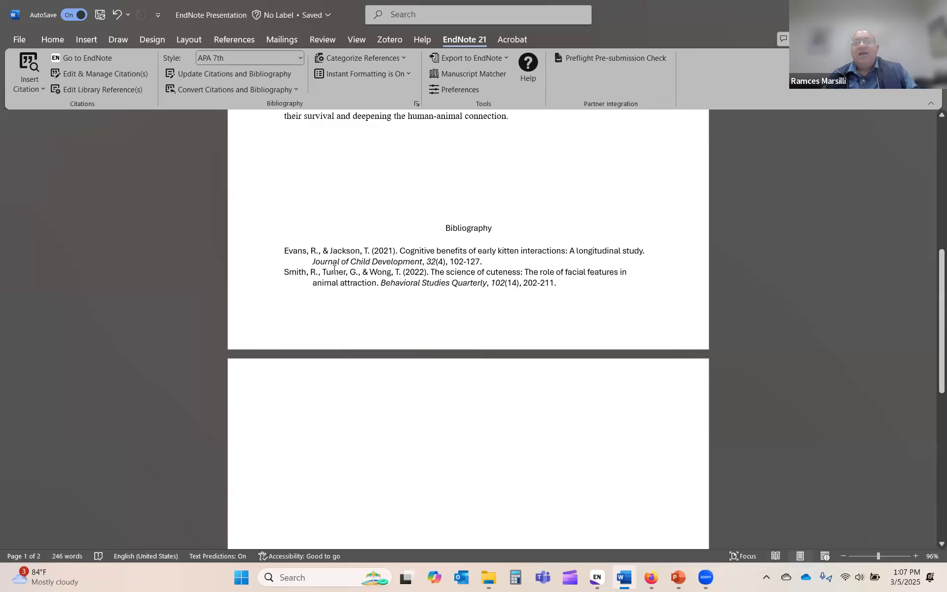
scroll(335, 269, "up", 5)
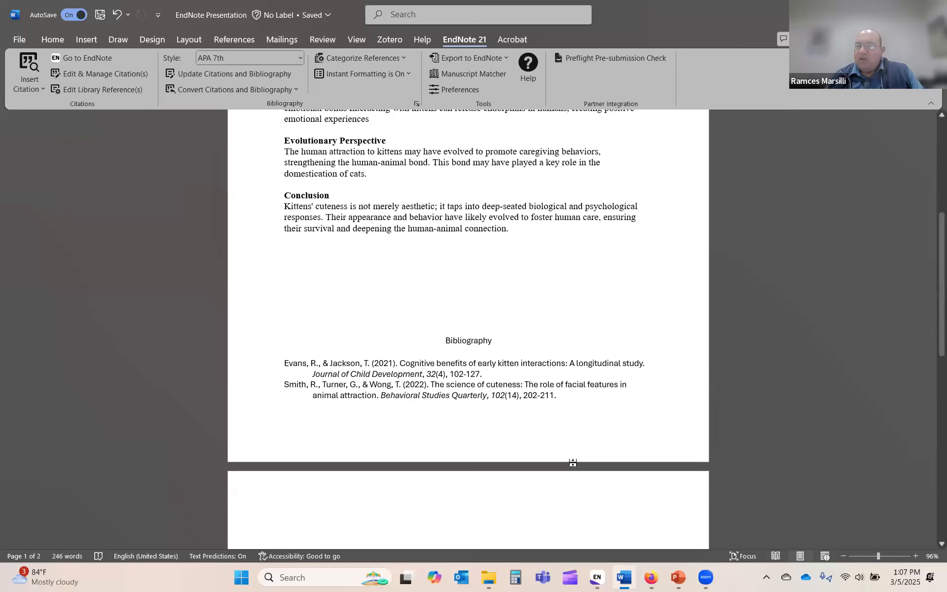
scroll(573, 426, "down", 1)
scroll(576, 423, "up", 2)
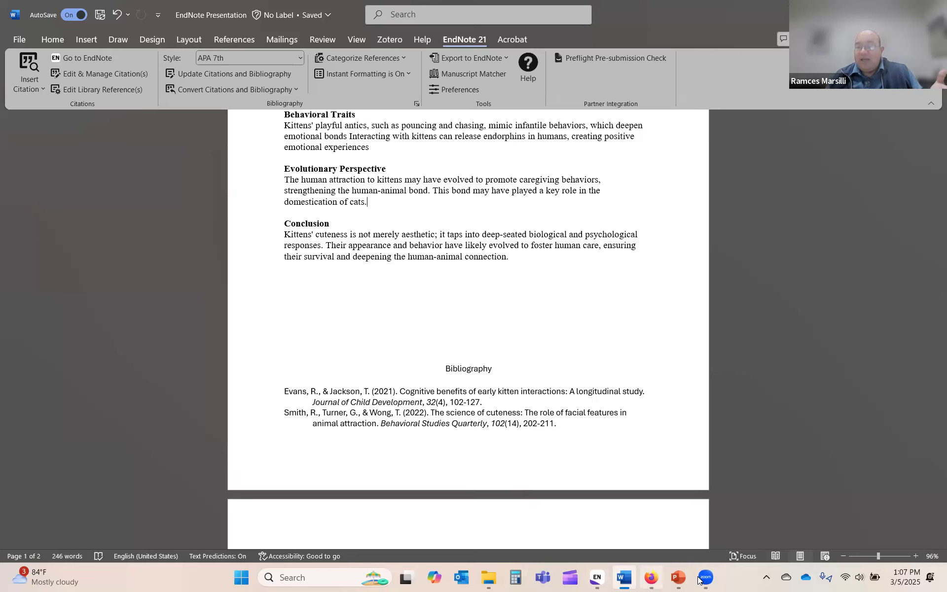
Step: Select the Jones and Ramsey references in the EndNote library, then bring the Word paper forward
left_click(596, 578)
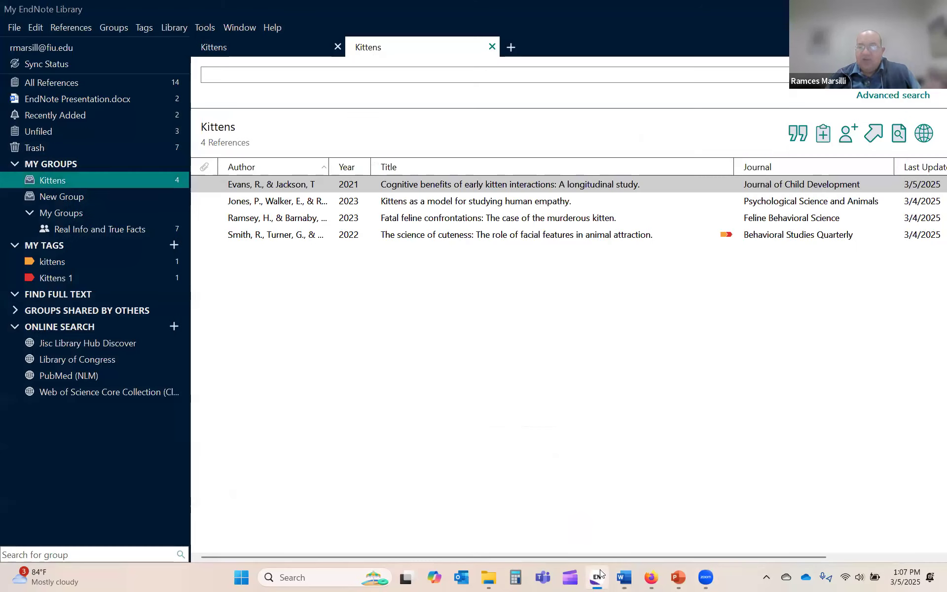
left_click(414, 219)
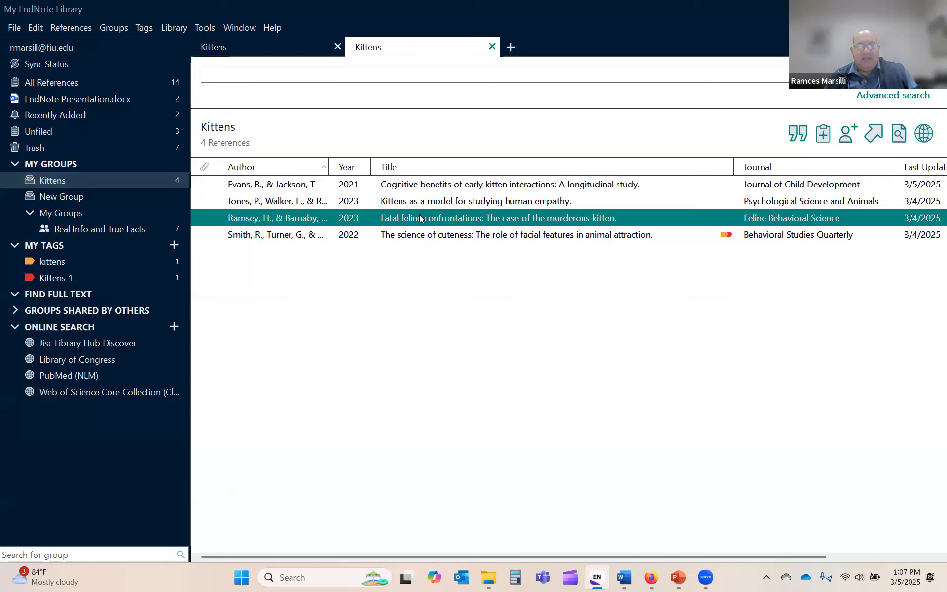
left_click(423, 203)
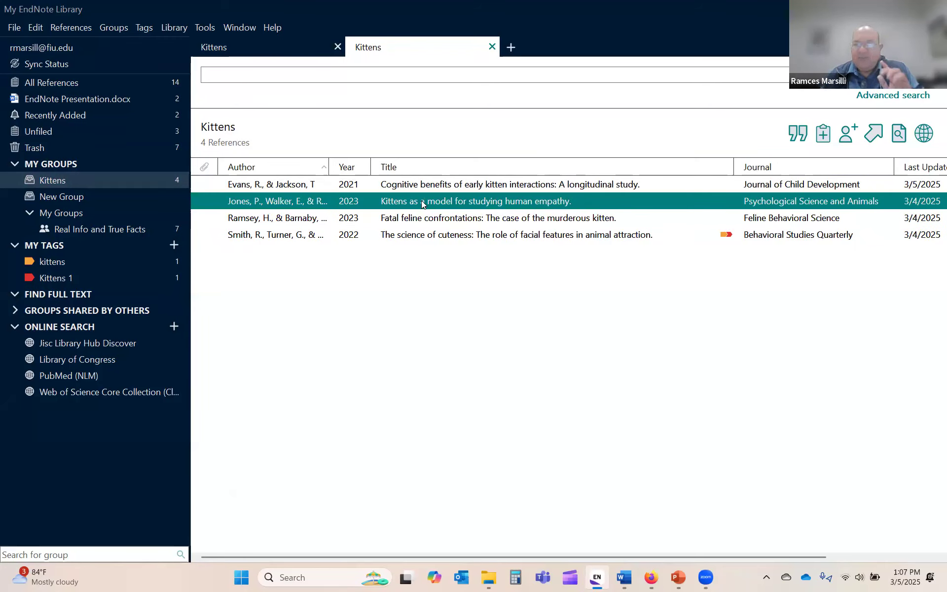
key("shift+Down")
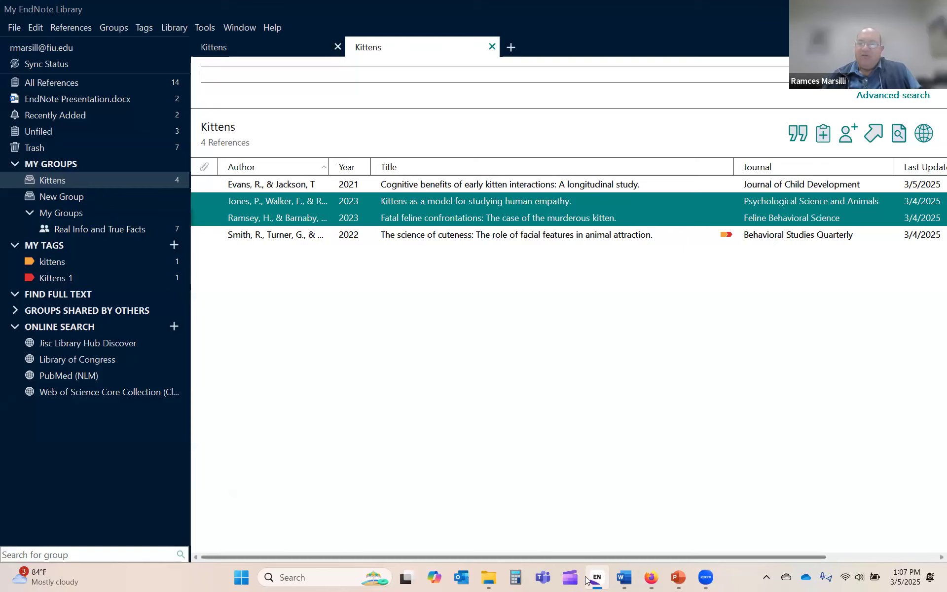
mouse_move(624, 577)
left_click(628, 549)
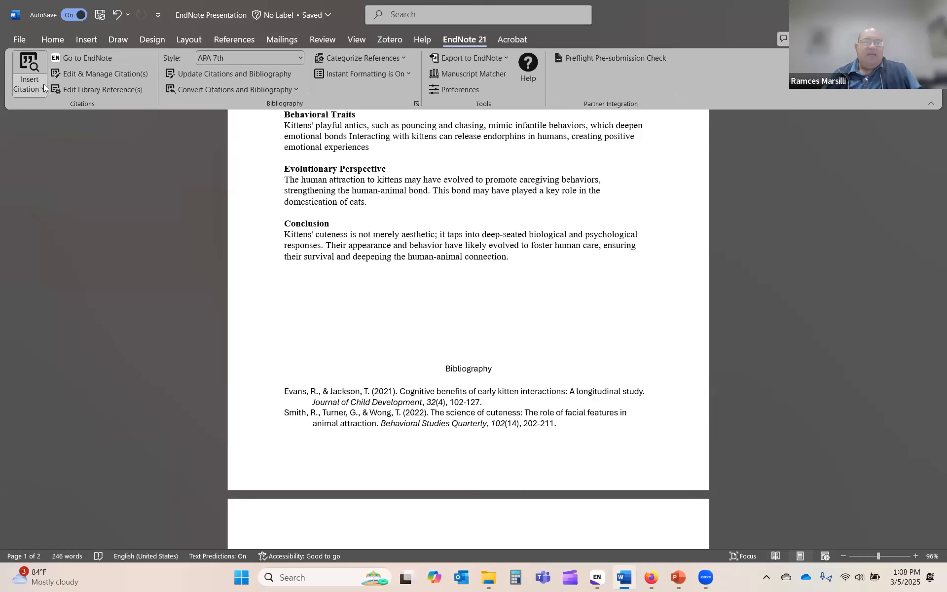
Step: Insert the selected references as (Jones, 2023; Ramsey, 2023) and check the four-entry bibliography
left_click(38, 86)
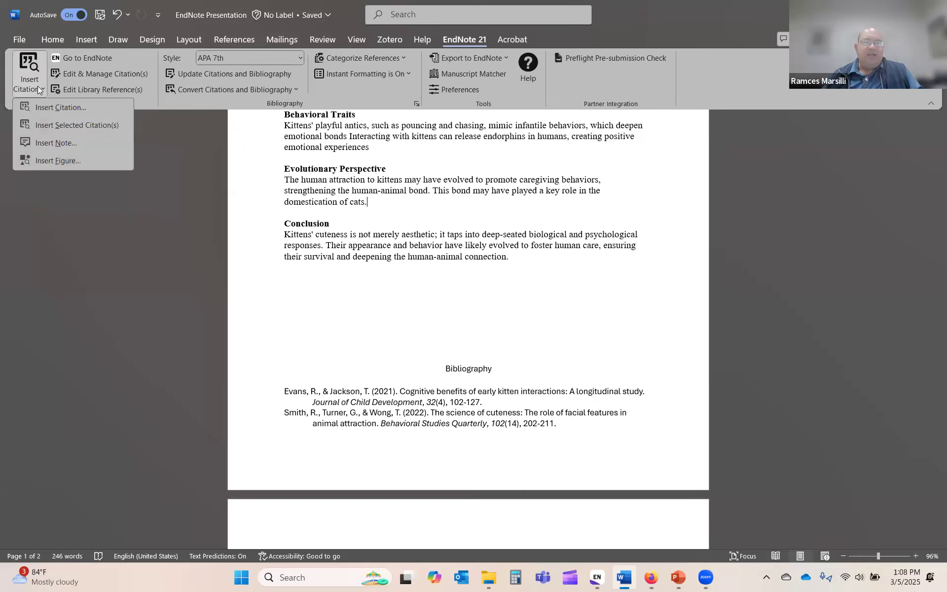
left_click(80, 126)
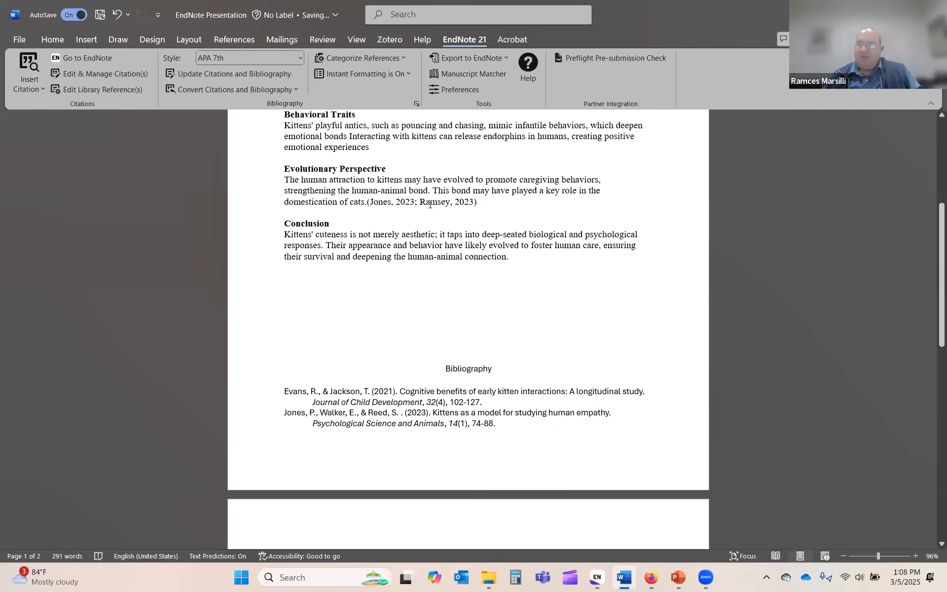
scroll(508, 363, "down", 6)
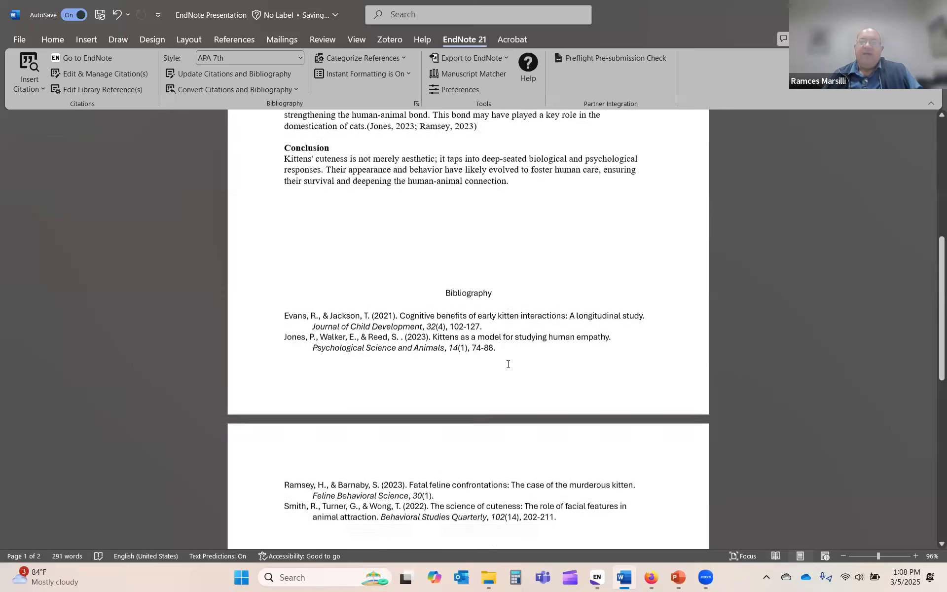
scroll(460, 401, "down", 1)
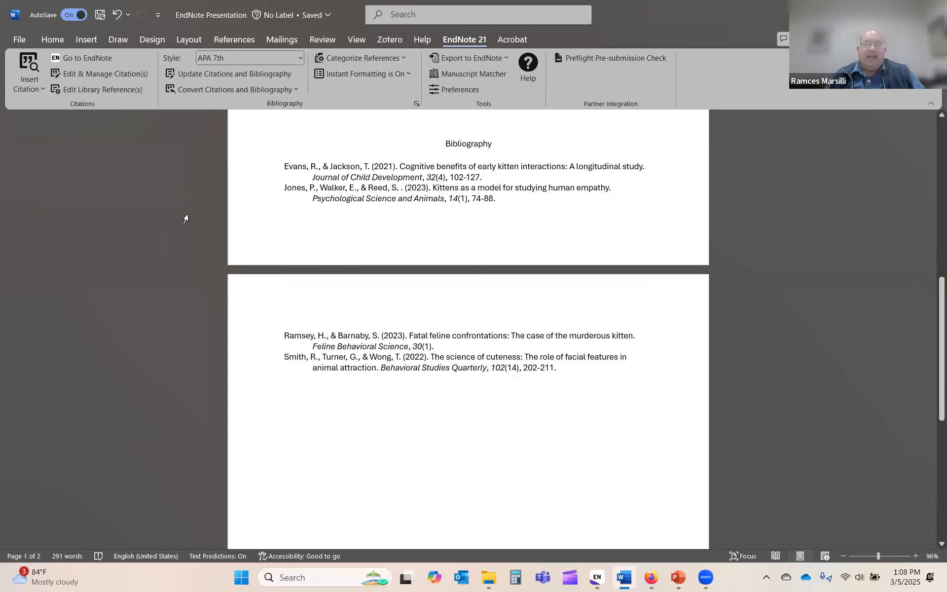
scroll(280, 240, "up", 2)
scroll(280, 240, "up", 3)
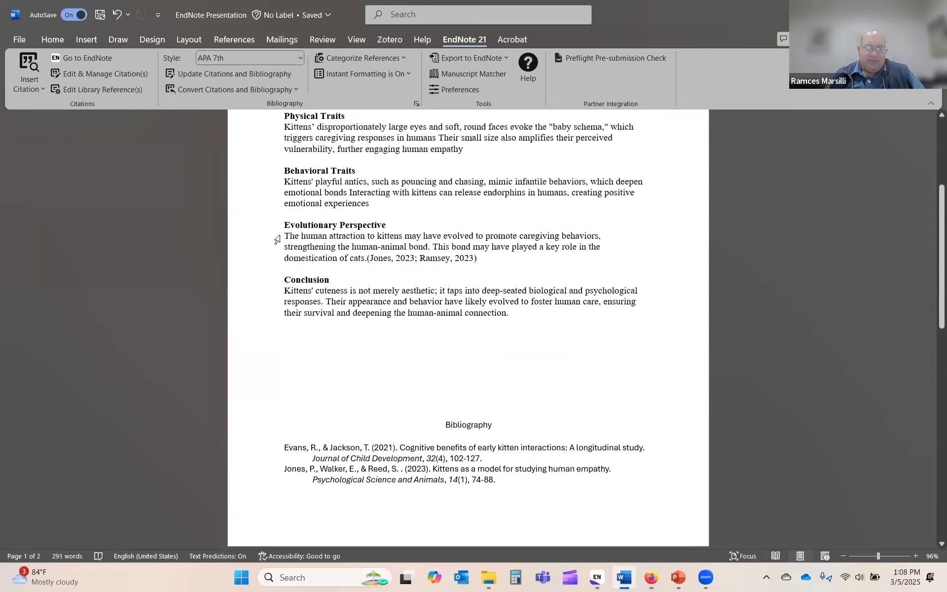
Step: Open the Evans 2021 reference (#20) in the library through Edit & Manage Citation(s)
left_click(114, 73)
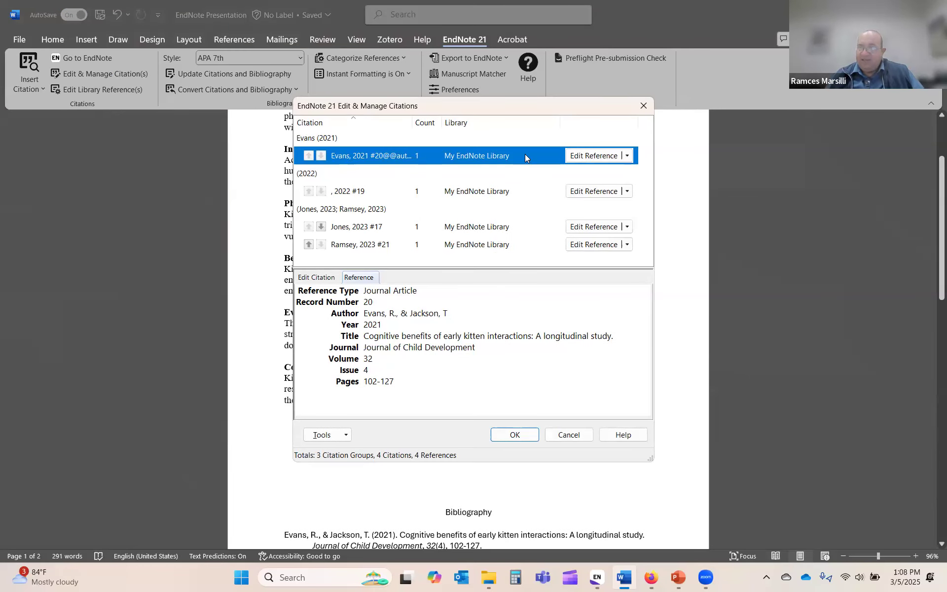
left_click(628, 157)
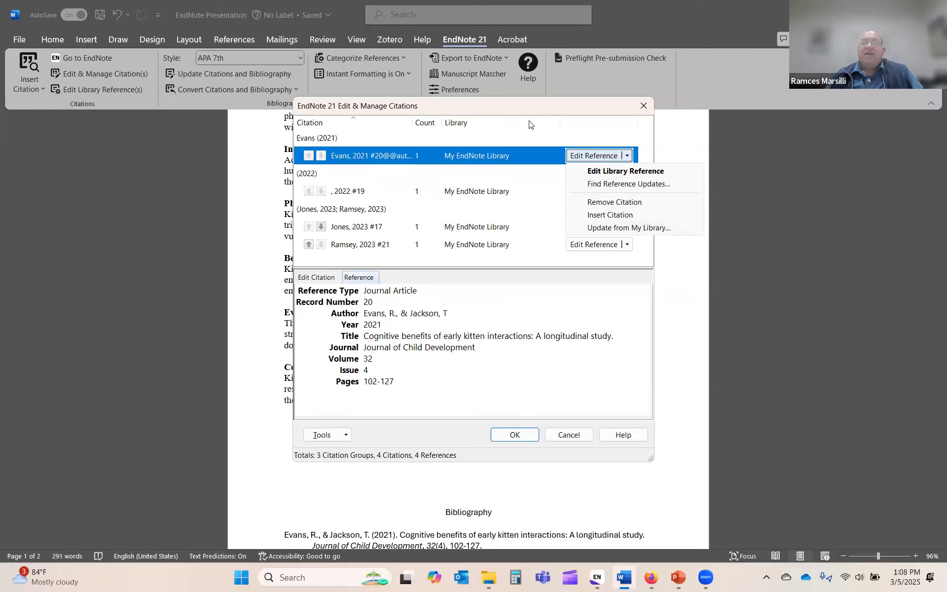
left_click(583, 157)
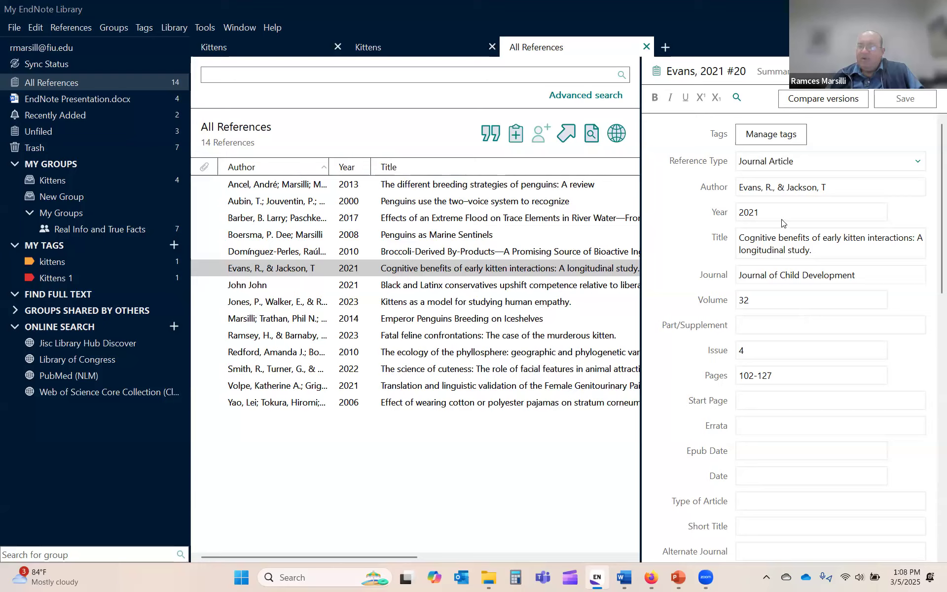
Step: Append the additional author's surname to the Evans 2021 reference's author list and save it
left_click(845, 188)
type("Marsilli")
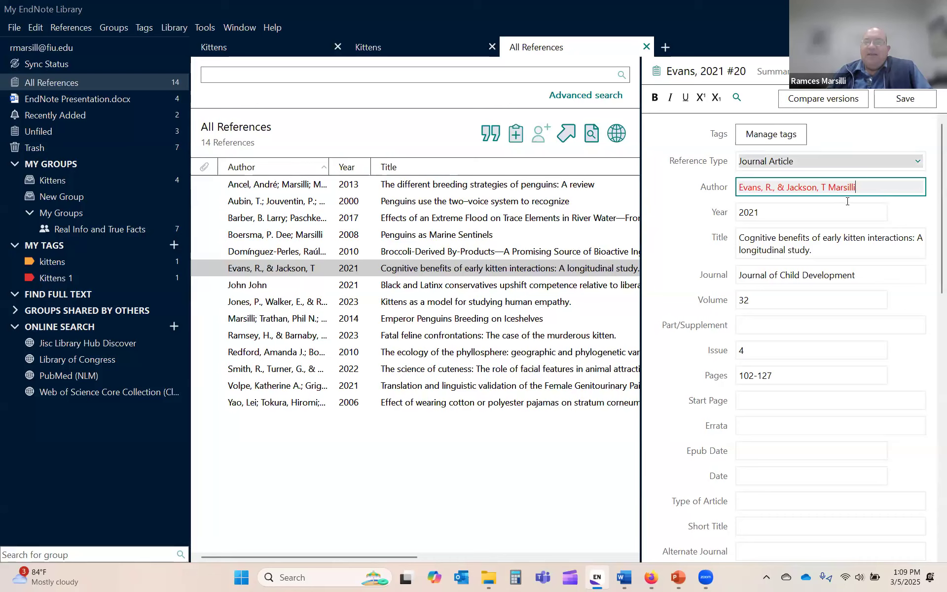
left_click(913, 100)
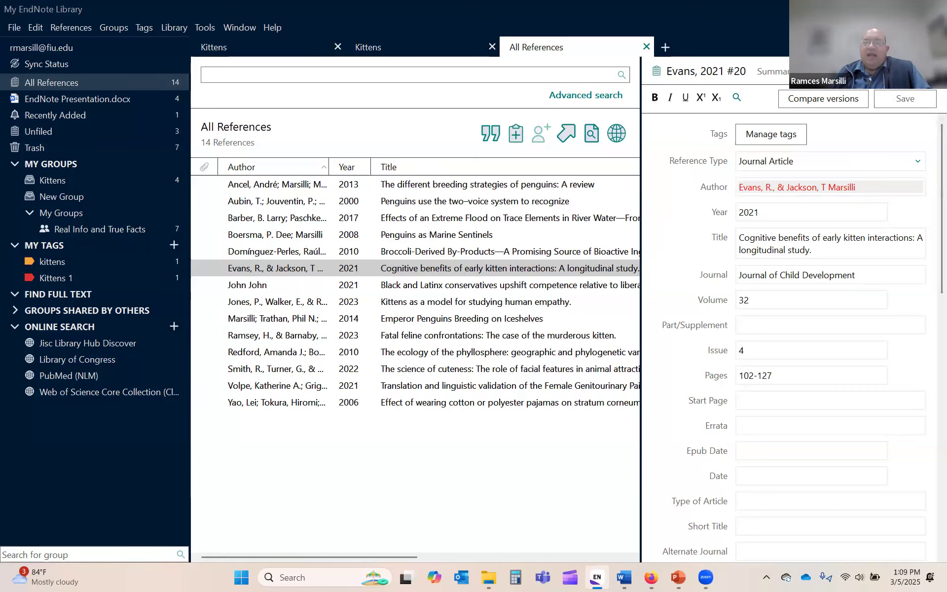
Step: Close the editor, filter to the Kittens group, and reopen the Evans reference to verify its authors
left_click(929, 71)
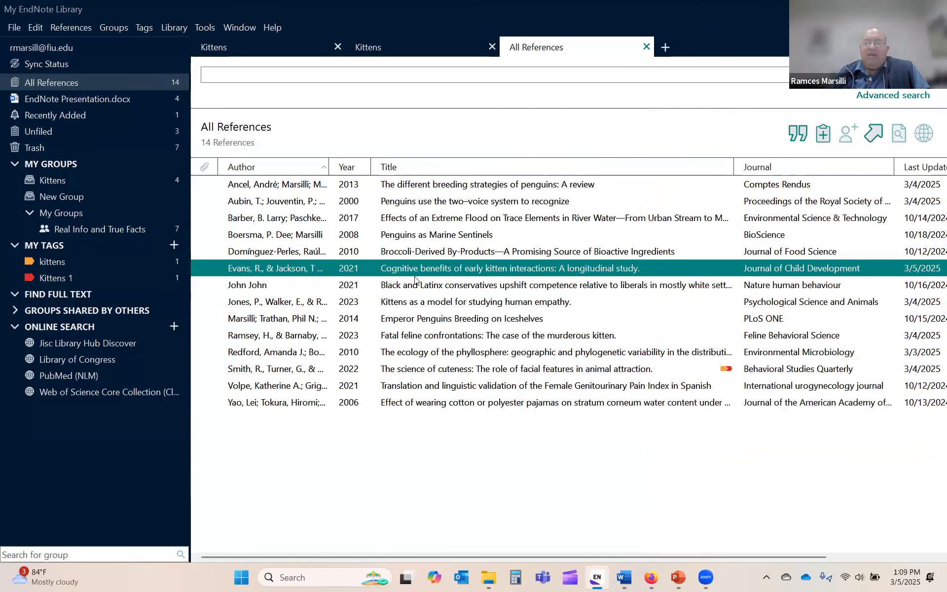
left_click(55, 180)
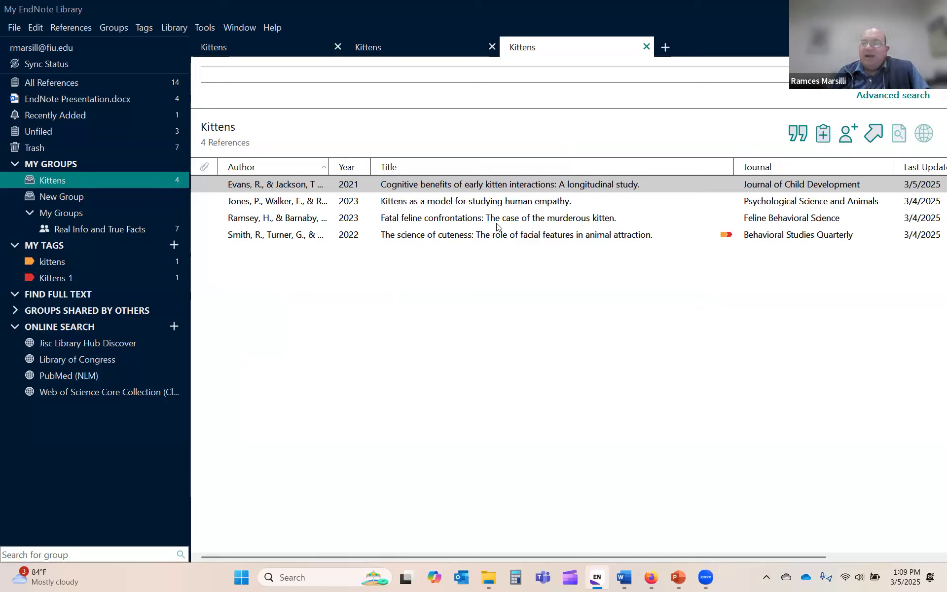
double_click(645, 186)
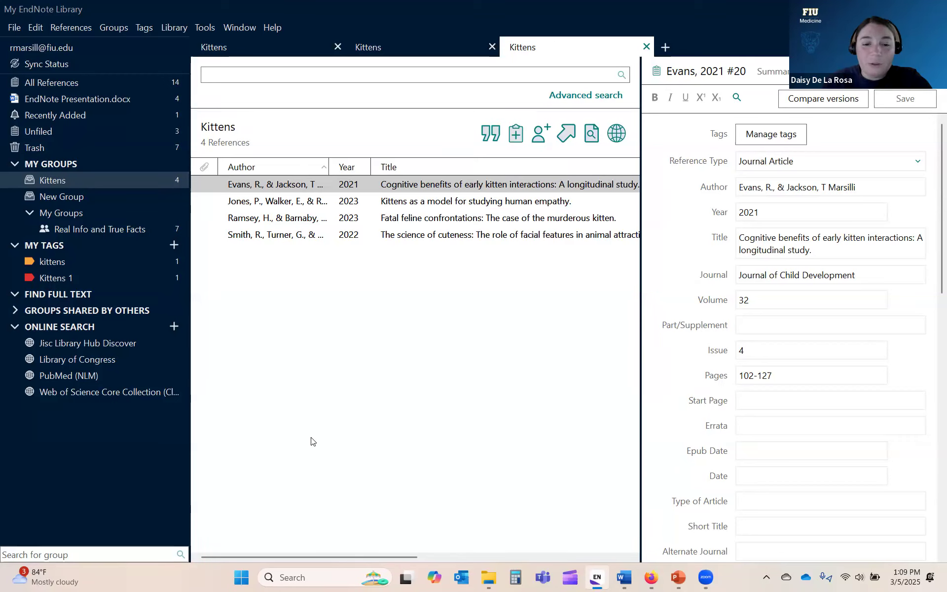
Step: Close Edit & Manage Citations in Word and run Update Citations and Bibliography to refresh the Evans entry
left_click(622, 578)
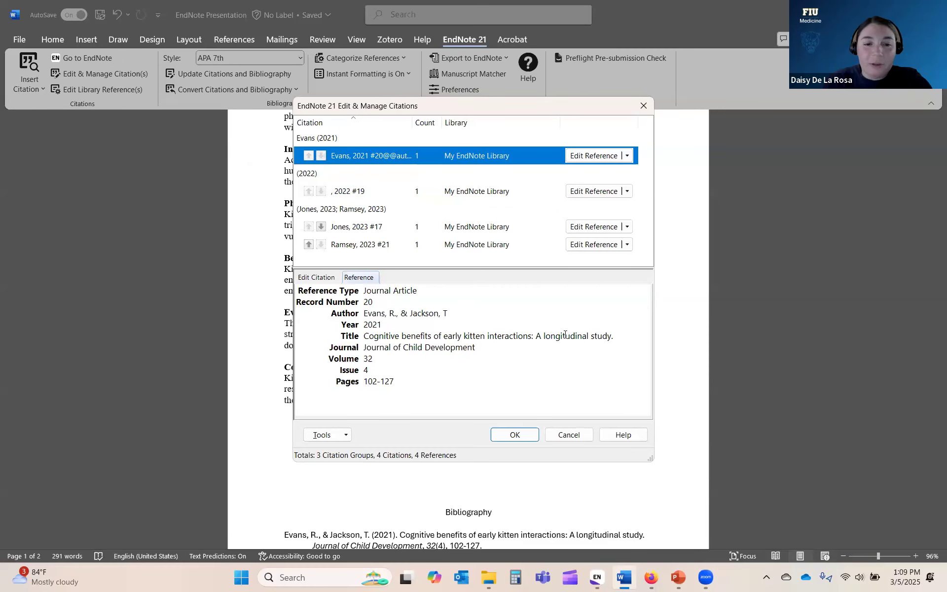
left_click(517, 432)
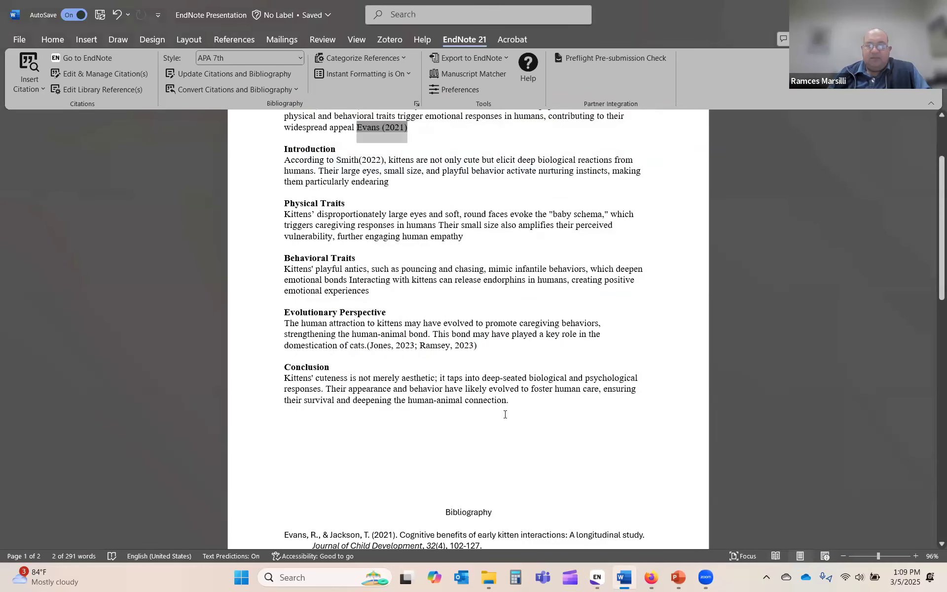
scroll(502, 411, "down", 2)
scroll(501, 407, "up", 5)
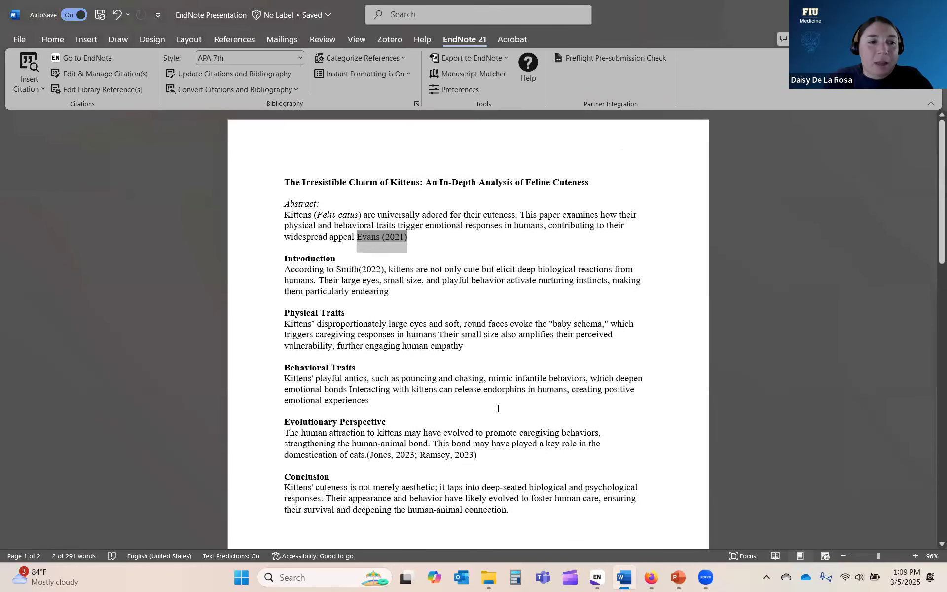
left_click(227, 75)
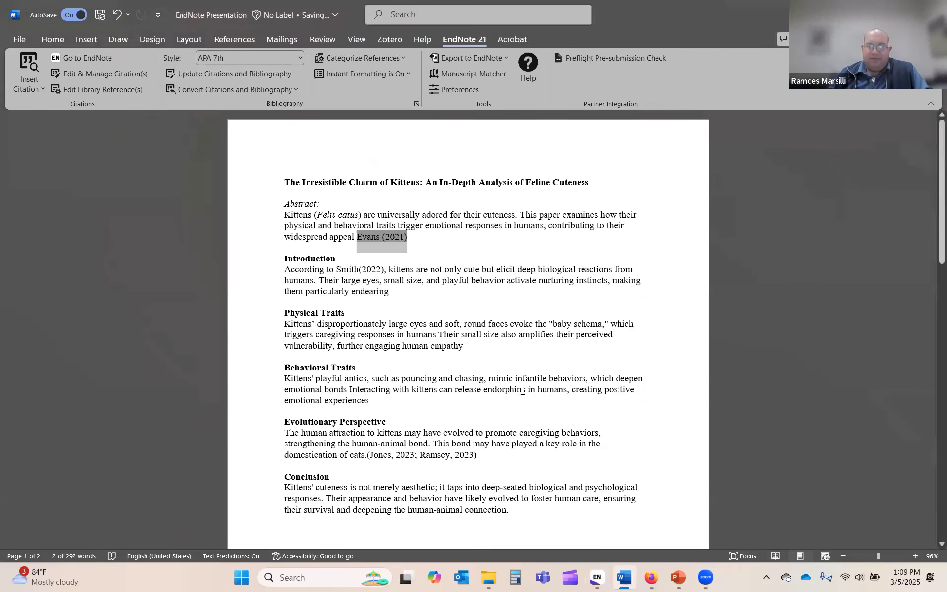
scroll(523, 391, "down", 15)
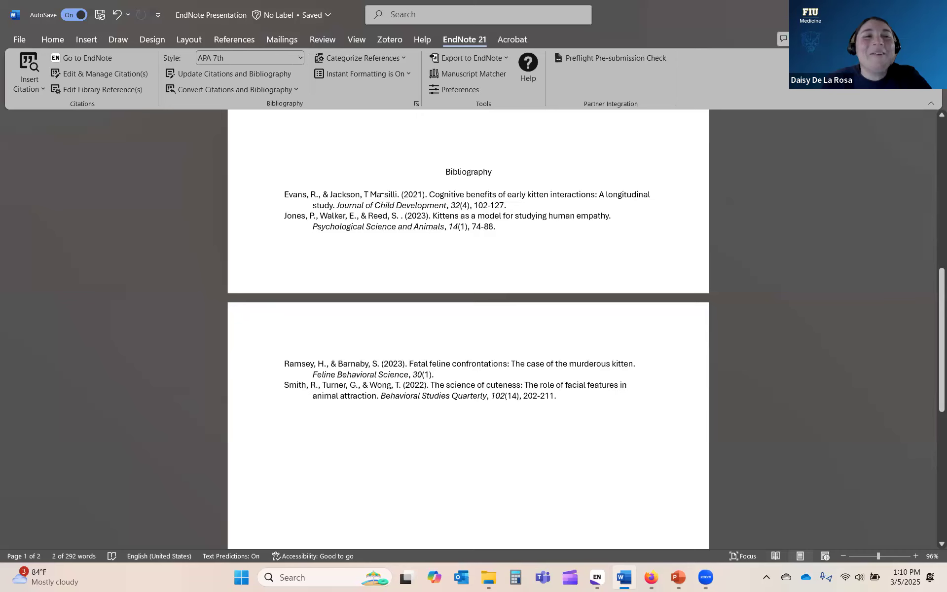
scroll(454, 322, "up", 2)
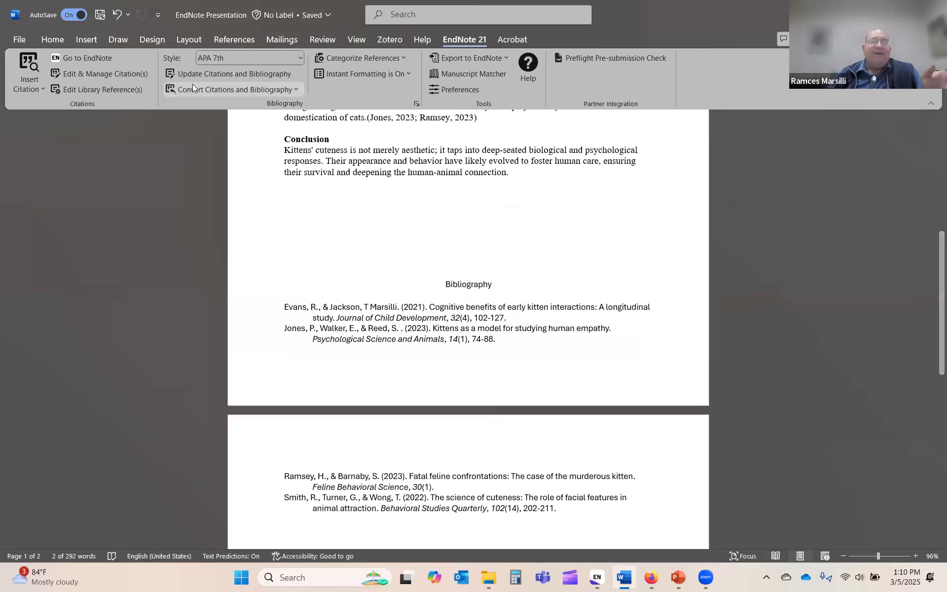
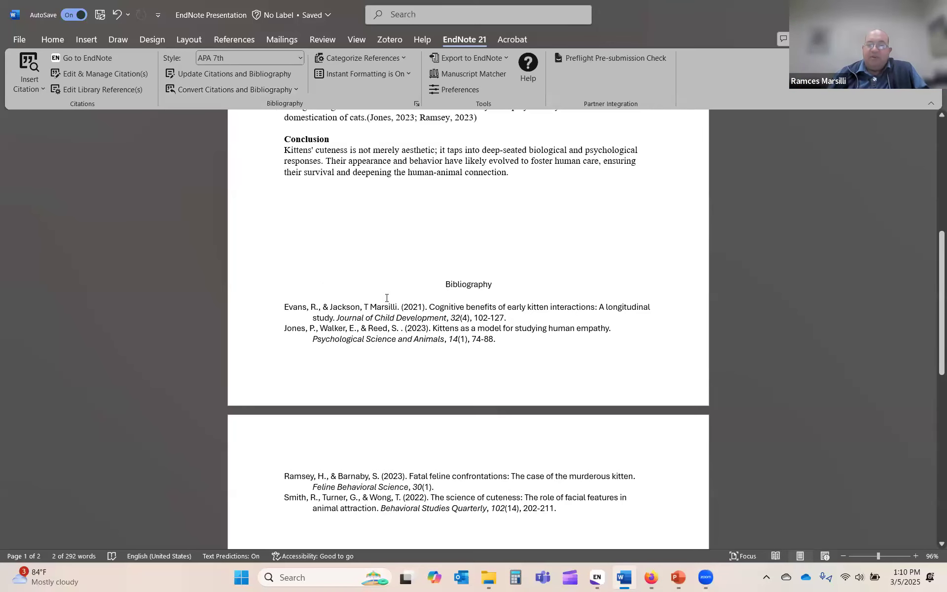
Step: Review Word's EndNote 21 Style list twice, keeping APA 7th, then bring up the EndNote library
scroll(387, 298, "up", 1)
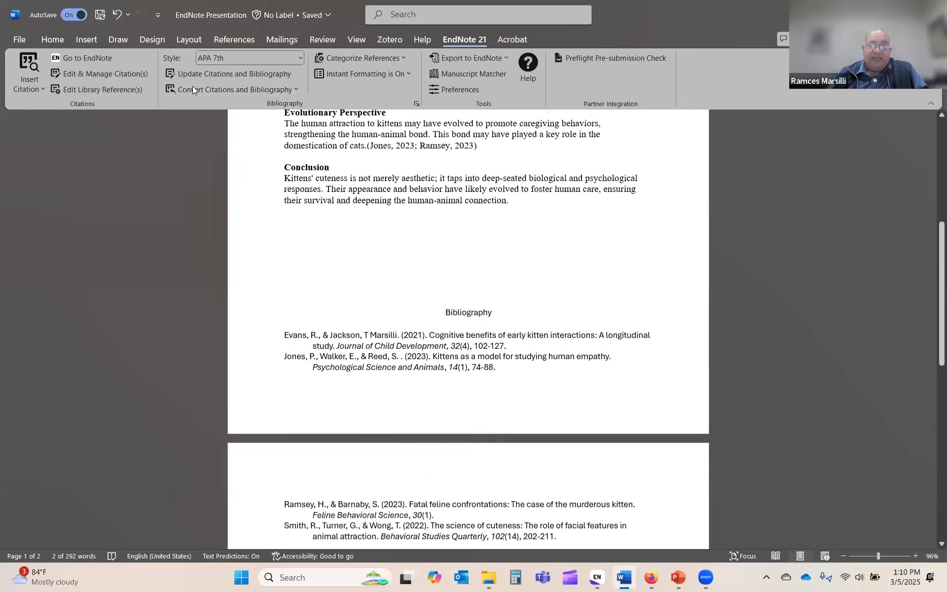
left_click(256, 59)
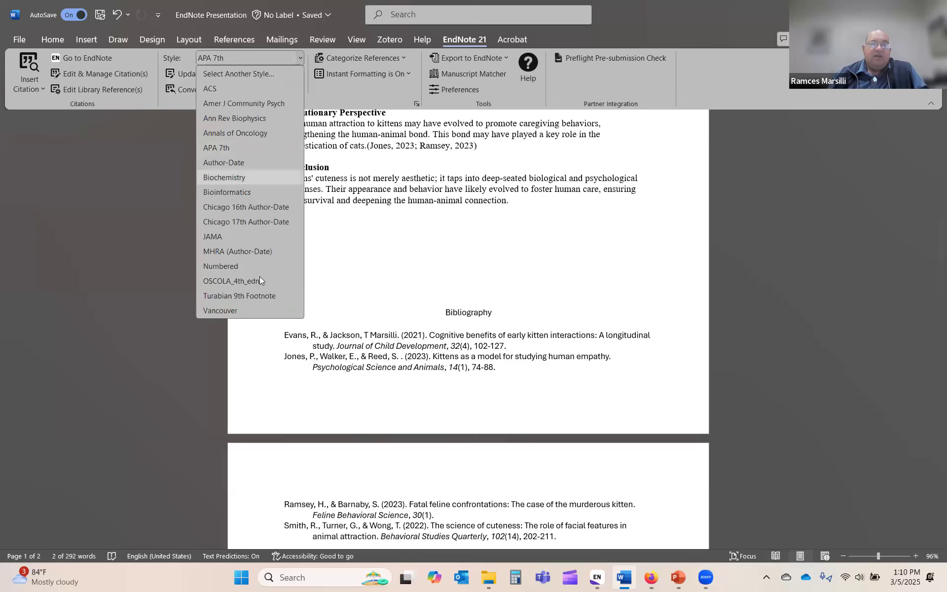
left_click(403, 262)
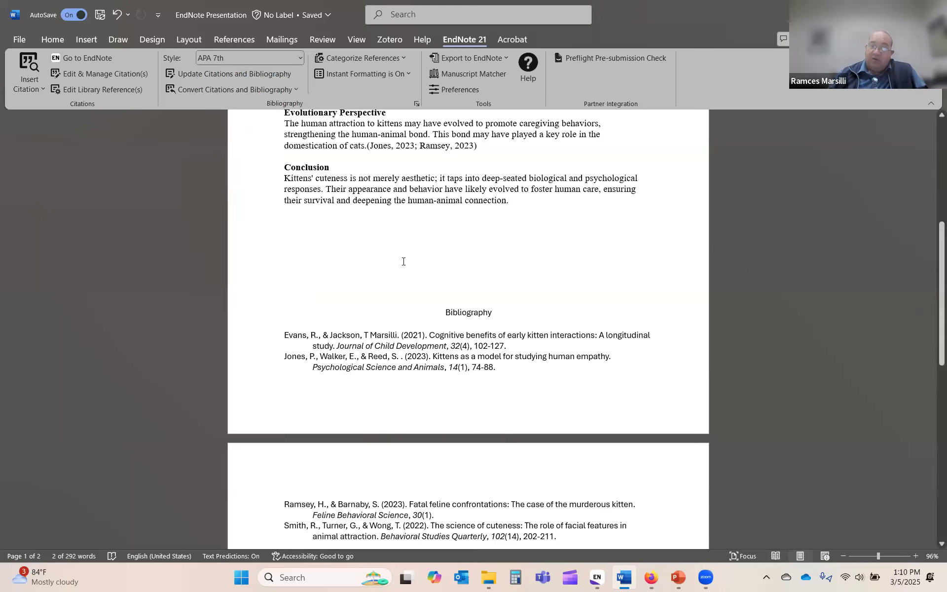
left_click(253, 56)
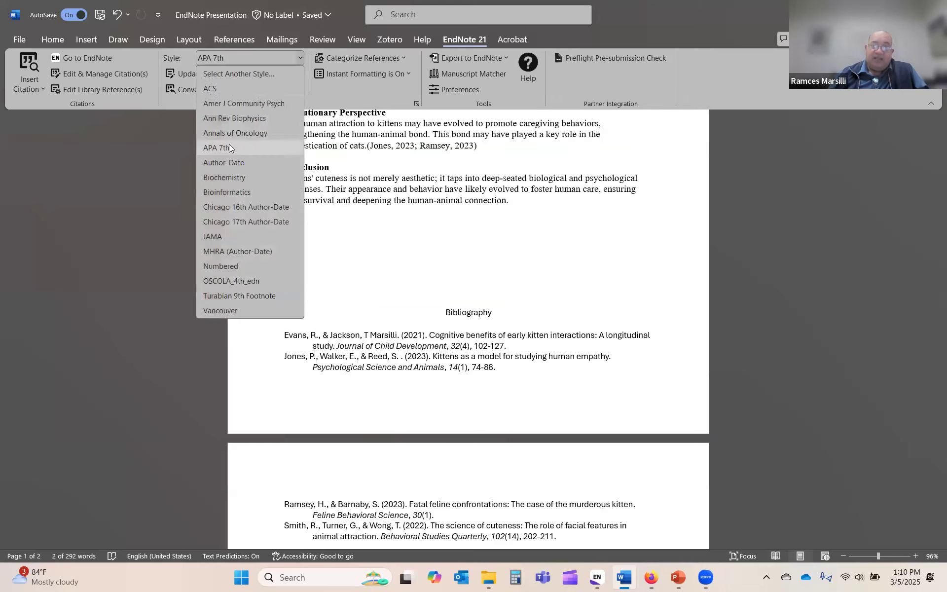
left_click(393, 269)
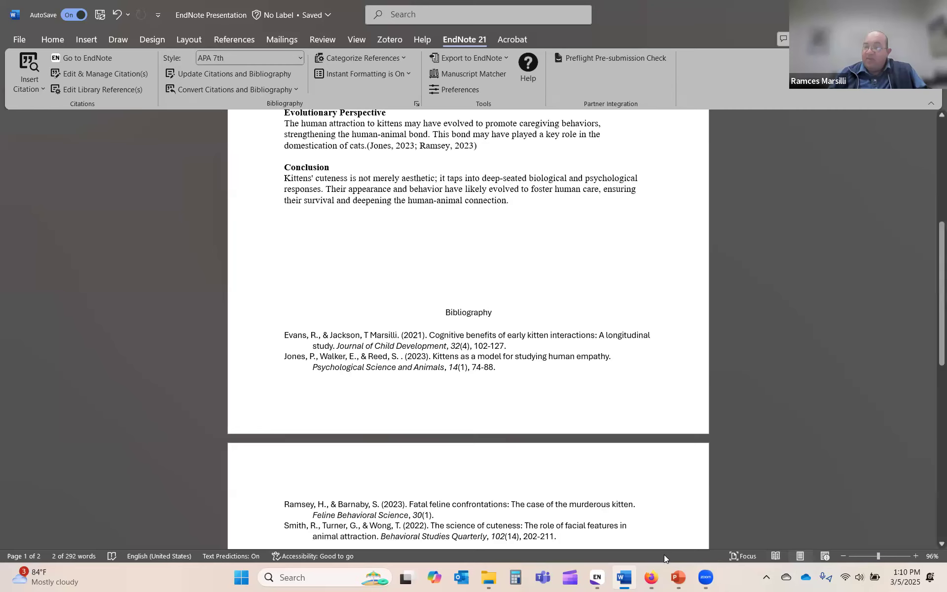
left_click(597, 577)
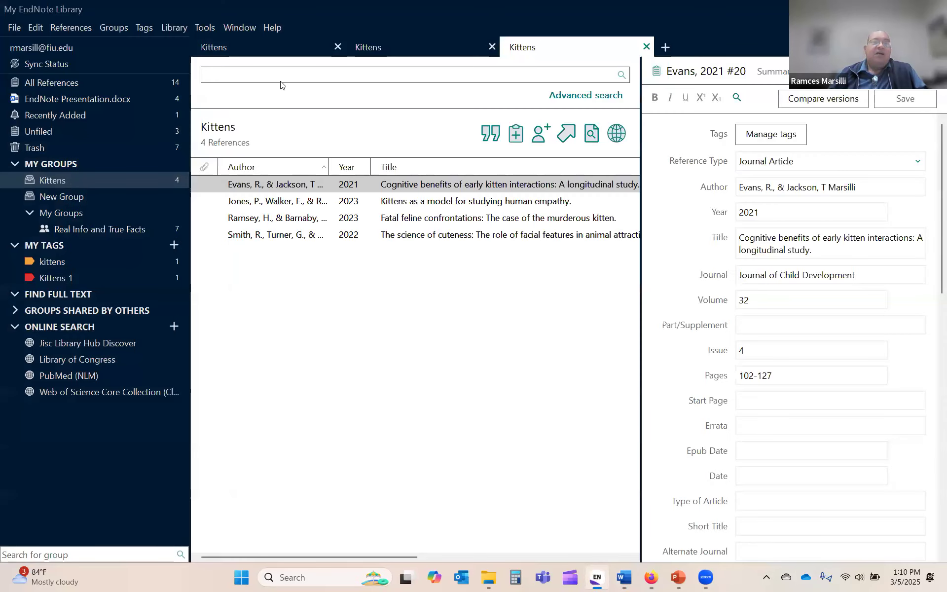
Step: Review APA 7th in EndNote's Style Manager, then minimize EndNote and close the Styles window
left_click(209, 31)
mouse_move(286, 84)
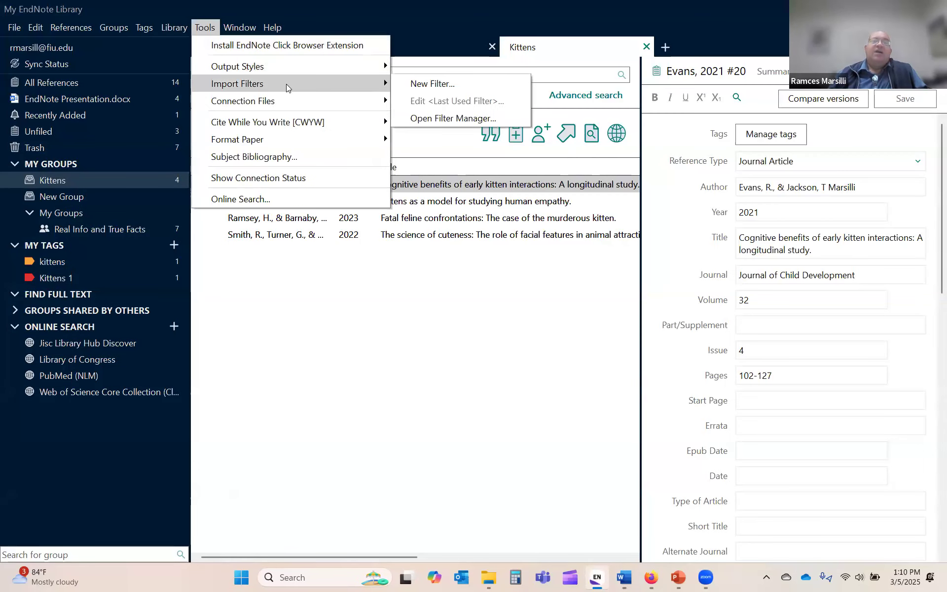
mouse_move(297, 65)
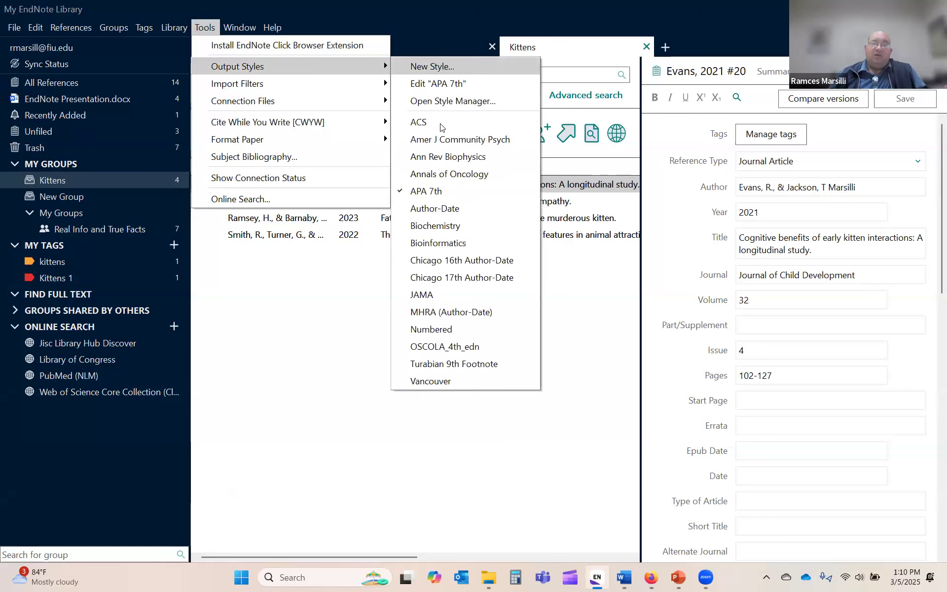
left_click(444, 100)
scroll(217, 178, "down", 5)
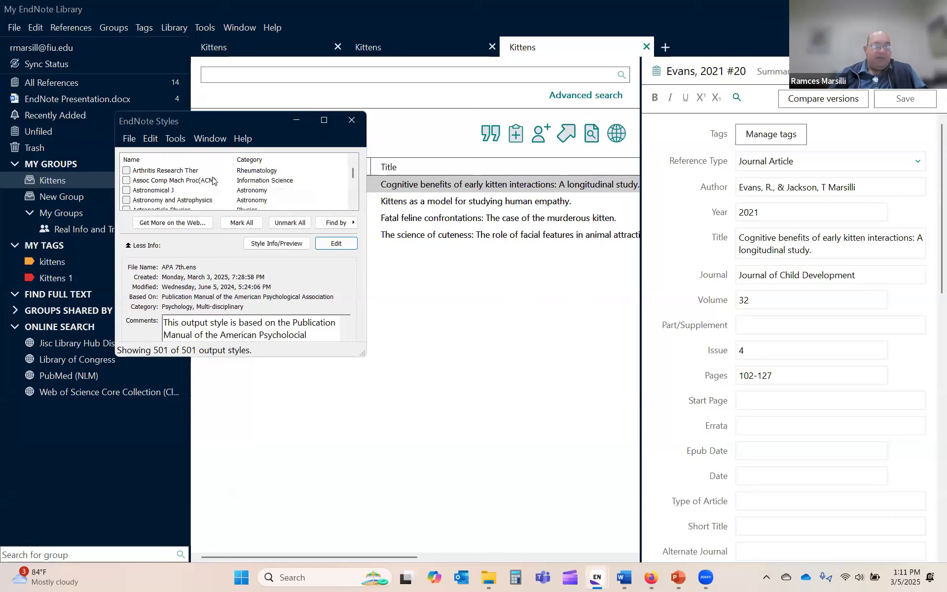
scroll(212, 179, "up", 2)
left_click(877, 9)
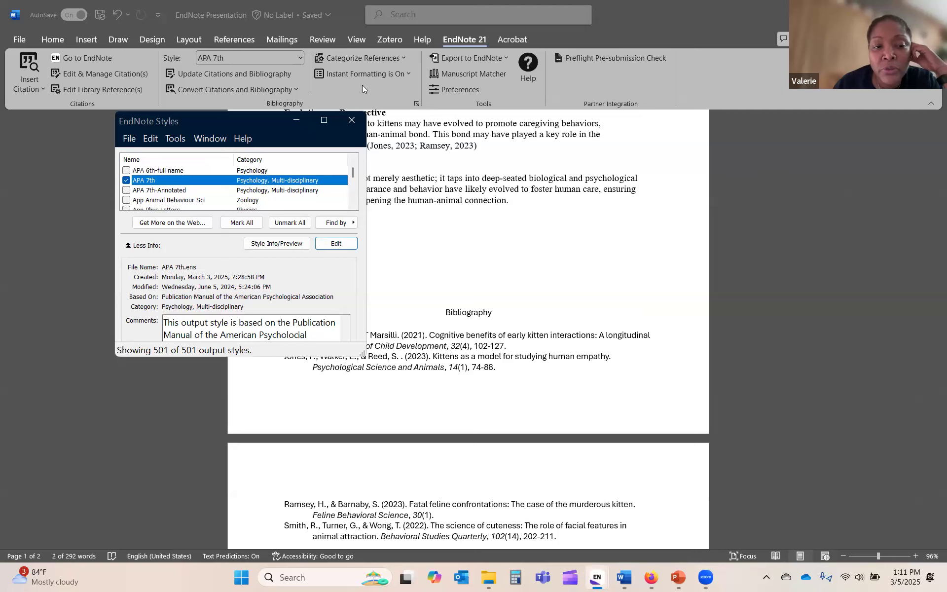
left_click(351, 120)
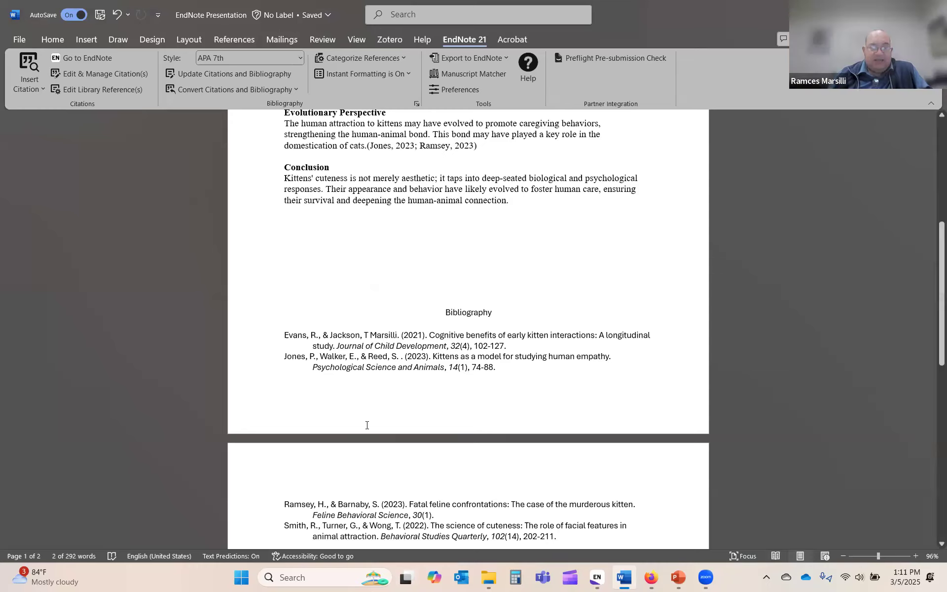
Step: Switch the Word paper's citation style to JAMA, check the numbered bibliography, then minimize Word
scroll(354, 391, "up", 4)
scroll(354, 391, "up", 5)
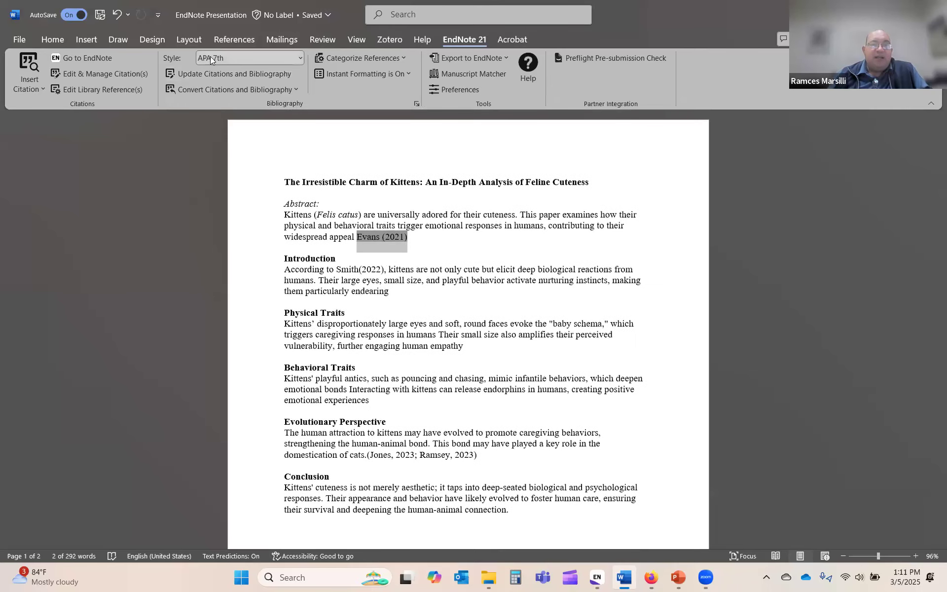
left_click(216, 61)
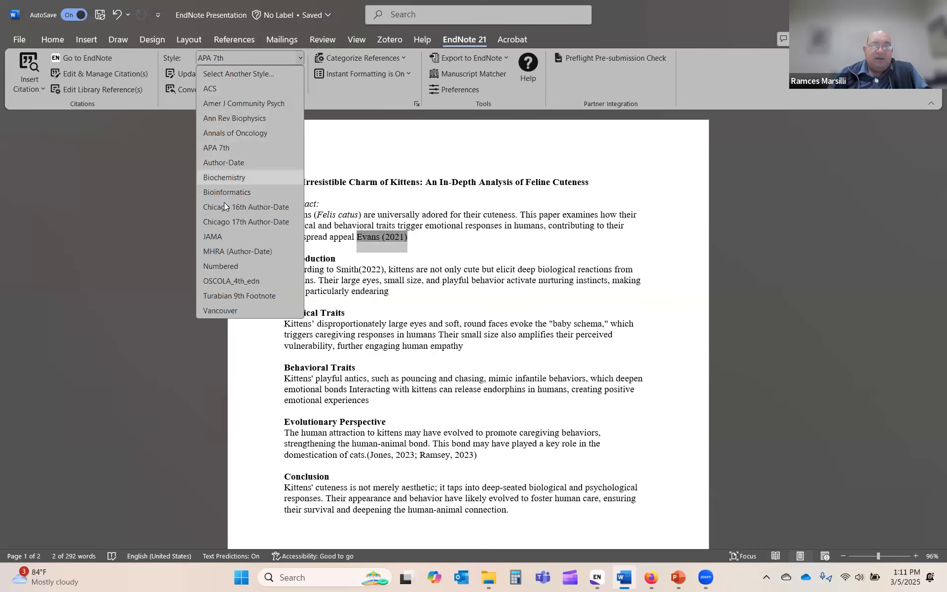
left_click(221, 236)
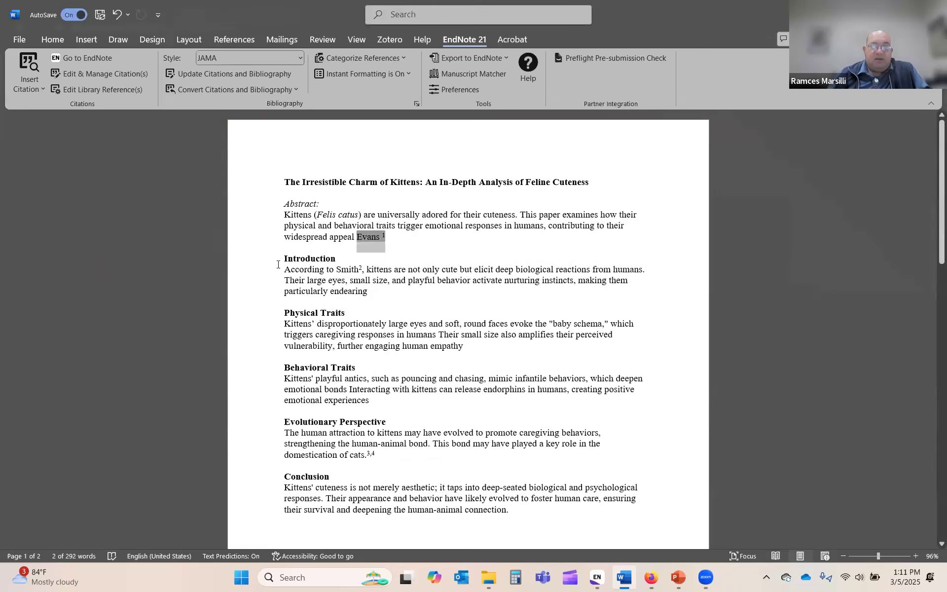
scroll(312, 455, "down", 10)
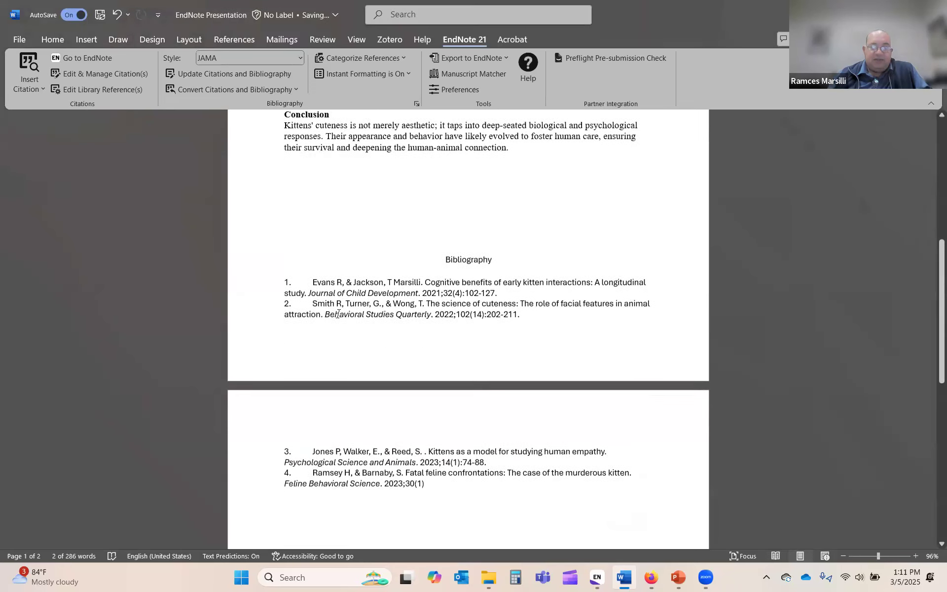
scroll(312, 455, "down", 4)
scroll(311, 452, "up", 4)
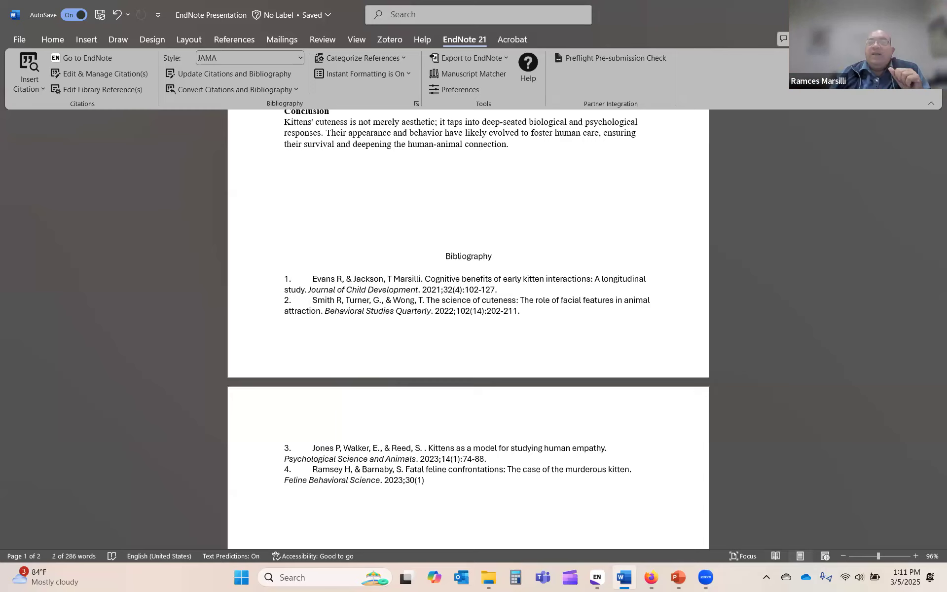
left_click(876, 15)
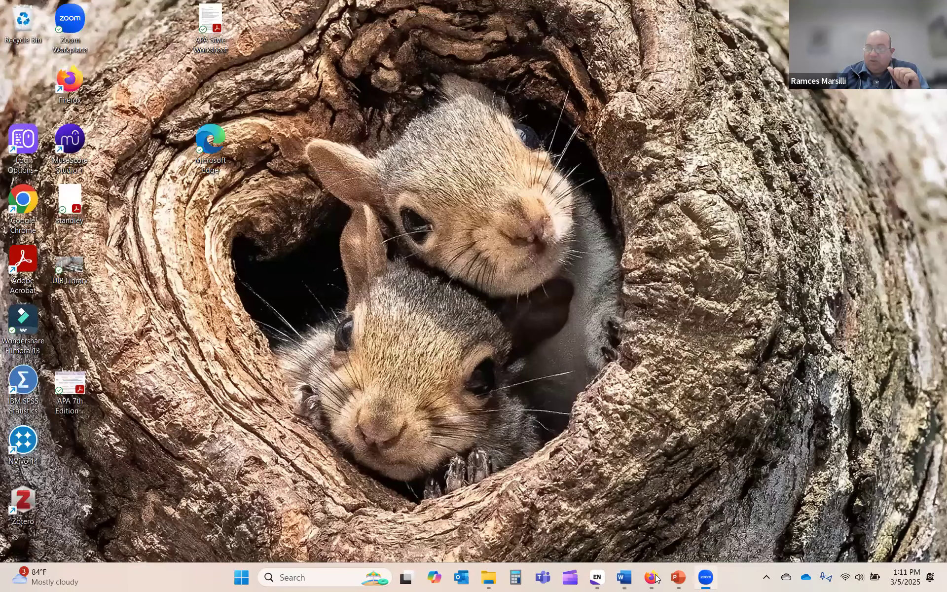
Step: Return to the Google Docs paper, look over the EndNote 21 Cite While You Write extension, and sync the library
left_click(652, 575)
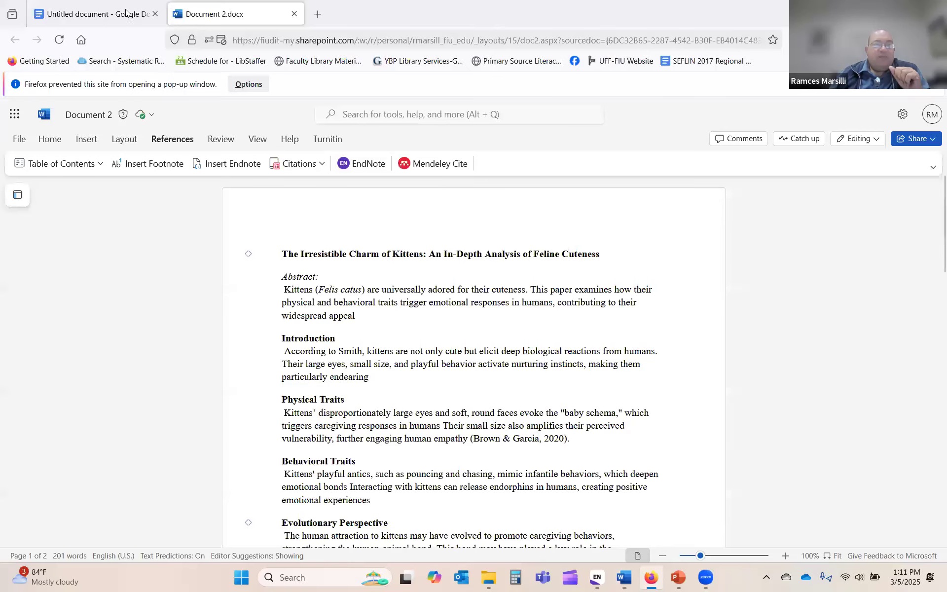
key("ctrl+shift+Tab")
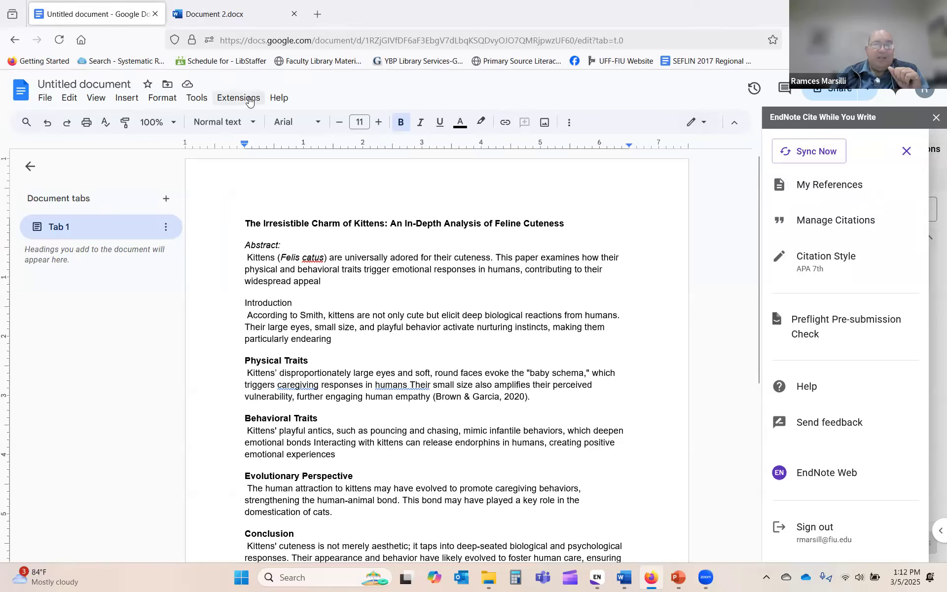
left_click(239, 98)
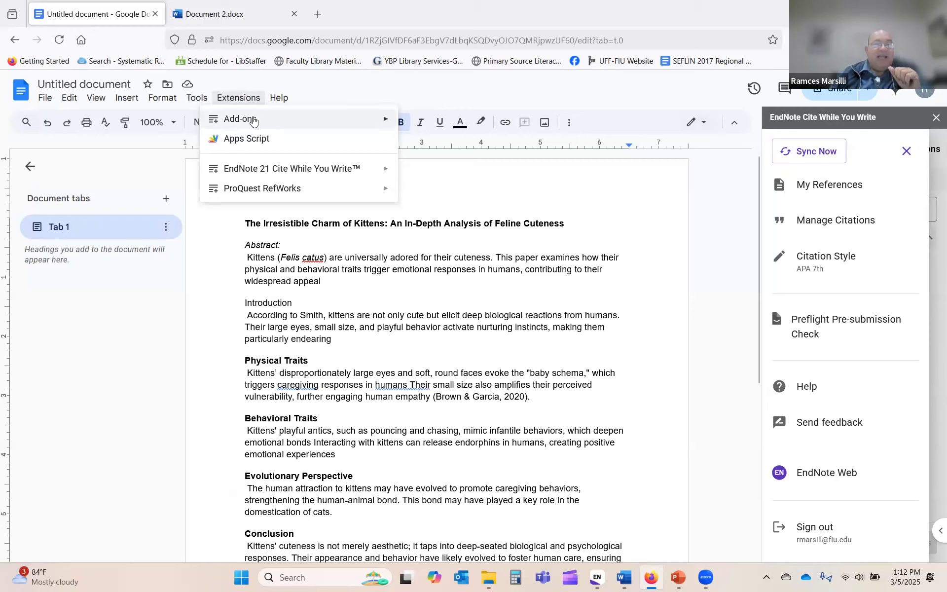
mouse_move(253, 120)
mouse_move(271, 170)
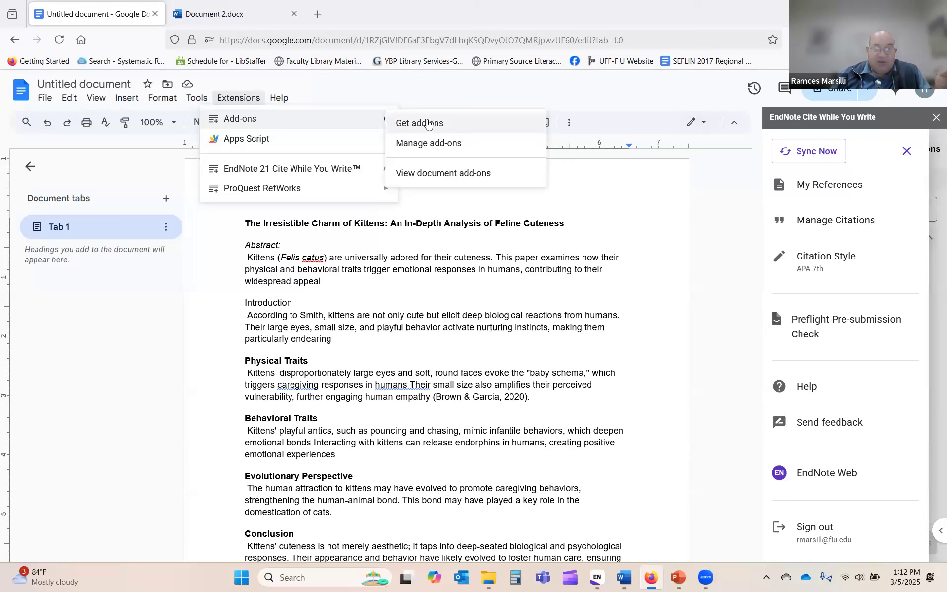
mouse_move(323, 171)
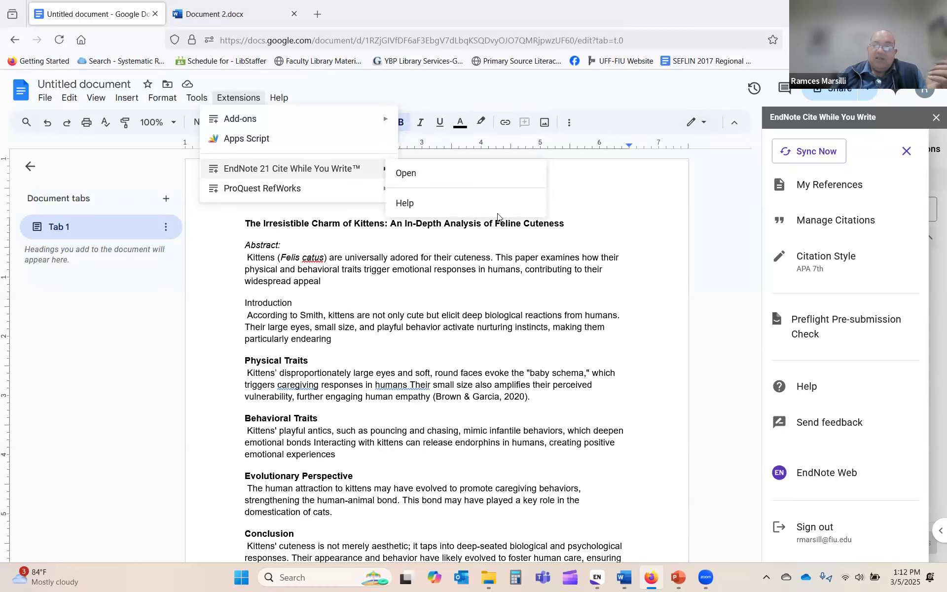
left_click(789, 189)
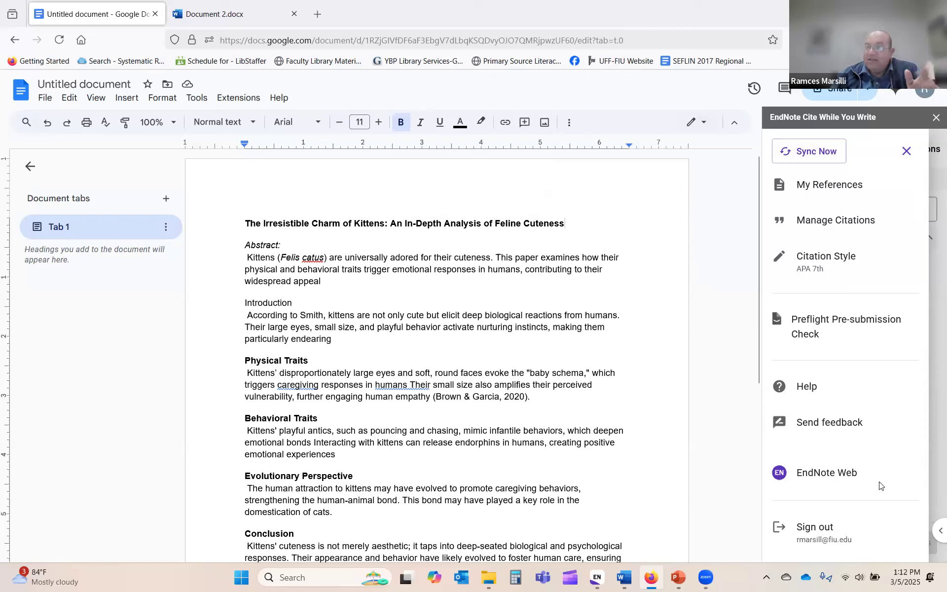
left_click(810, 152)
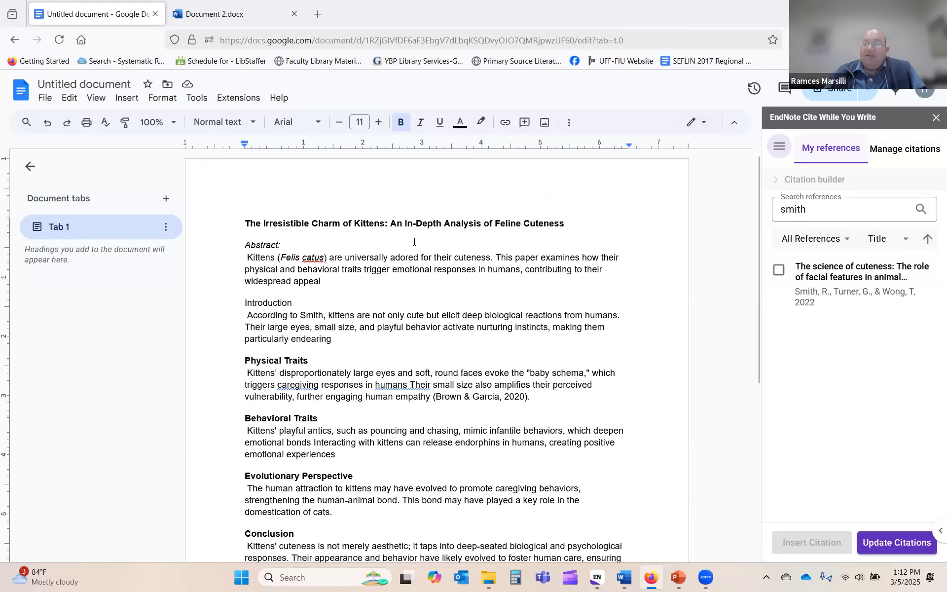
Step: Check the document's citations, update them, and clear the 'smith' library search
scroll(444, 306, "down", 5)
scroll(445, 306, "up", 5)
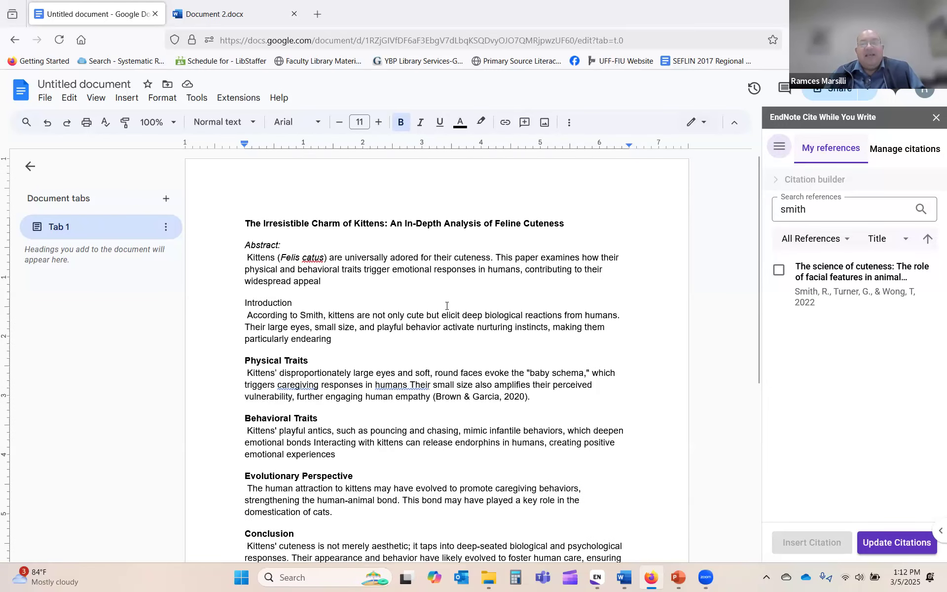
left_click(909, 154)
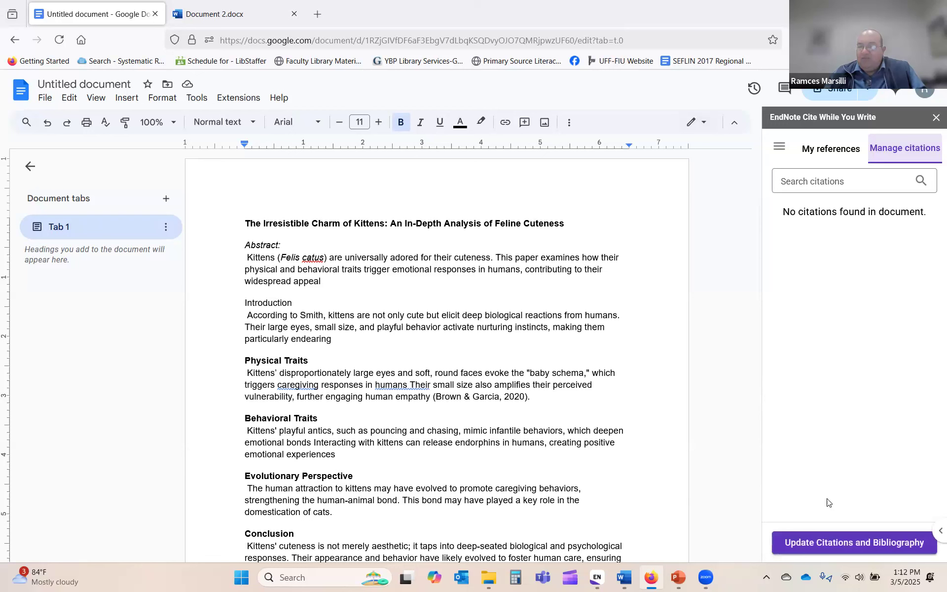
left_click(911, 545)
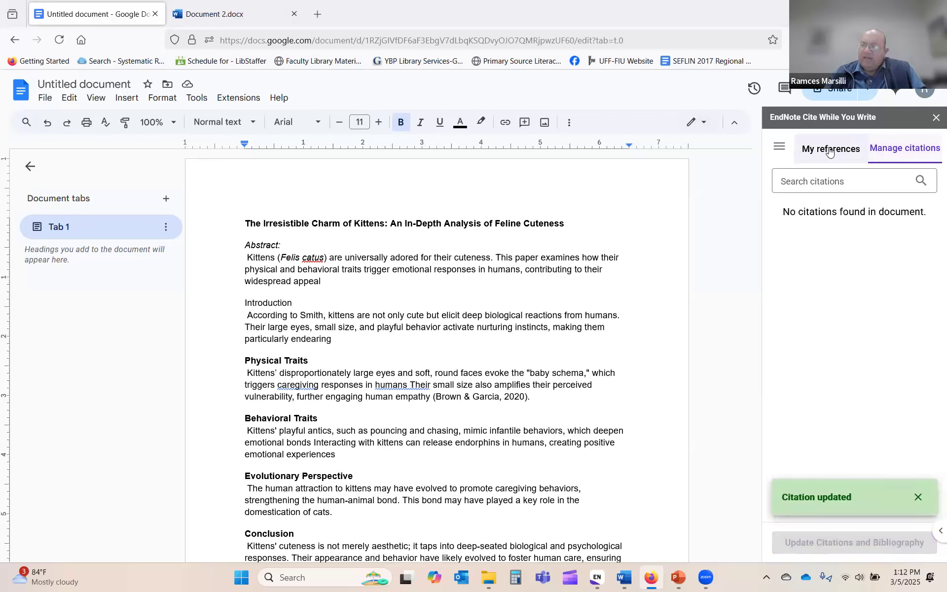
left_click(830, 152)
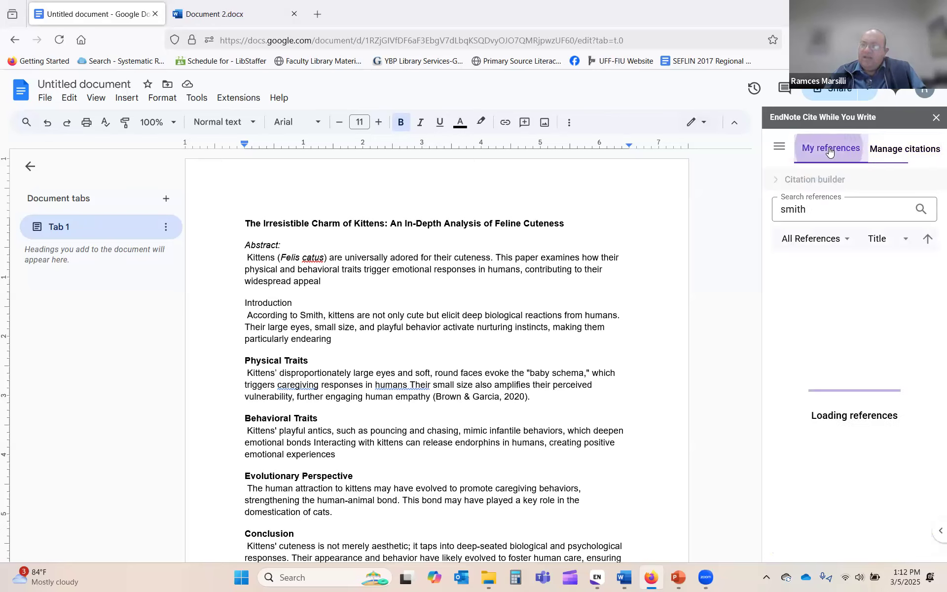
left_click(846, 203)
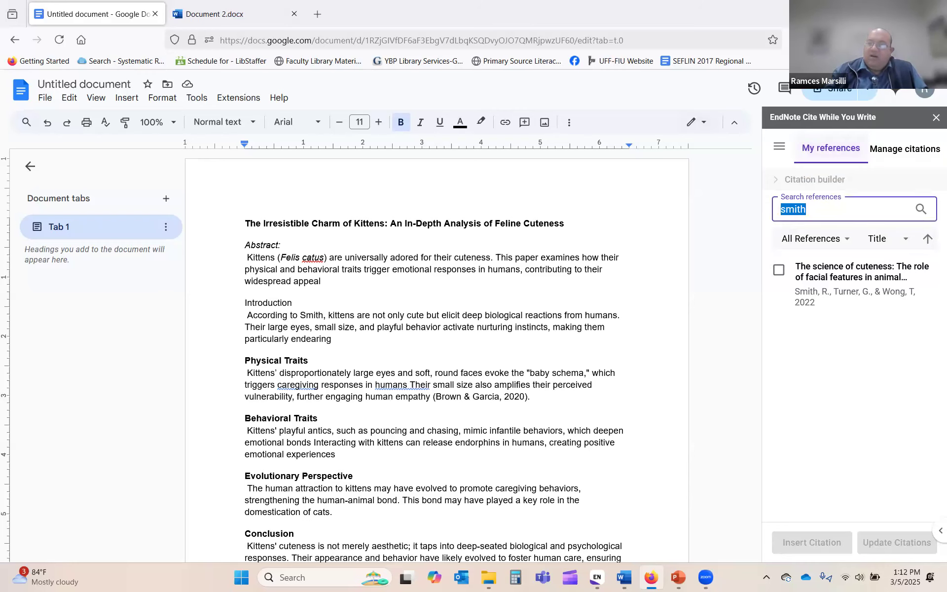
key("BackSpace")
scroll(850, 356, "down", 6)
scroll(850, 356, "up", 6)
Step: Search 'evans' and insert the early kitten interactions citation after 'widespread appeal'
left_click(322, 281)
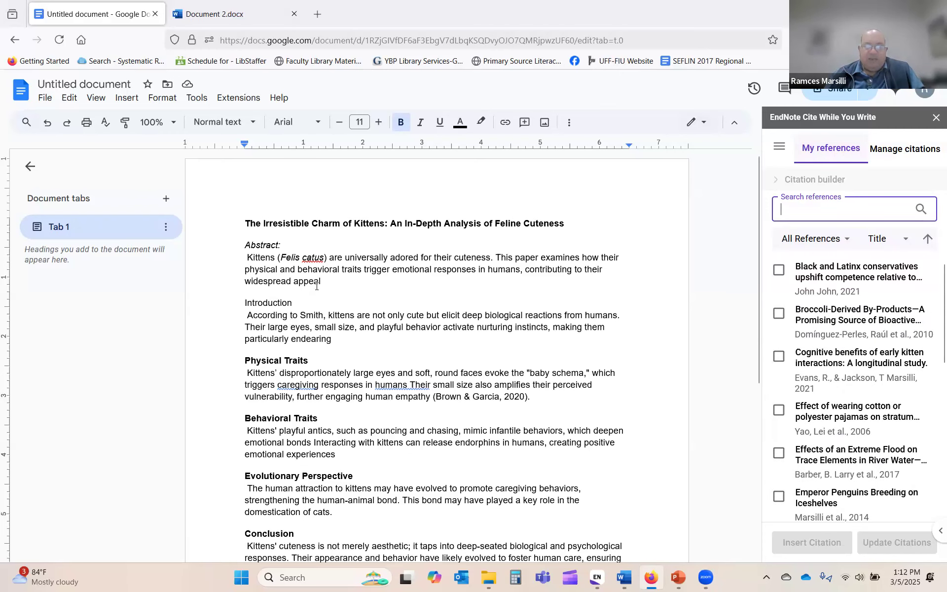
left_click(816, 210)
type("evans")
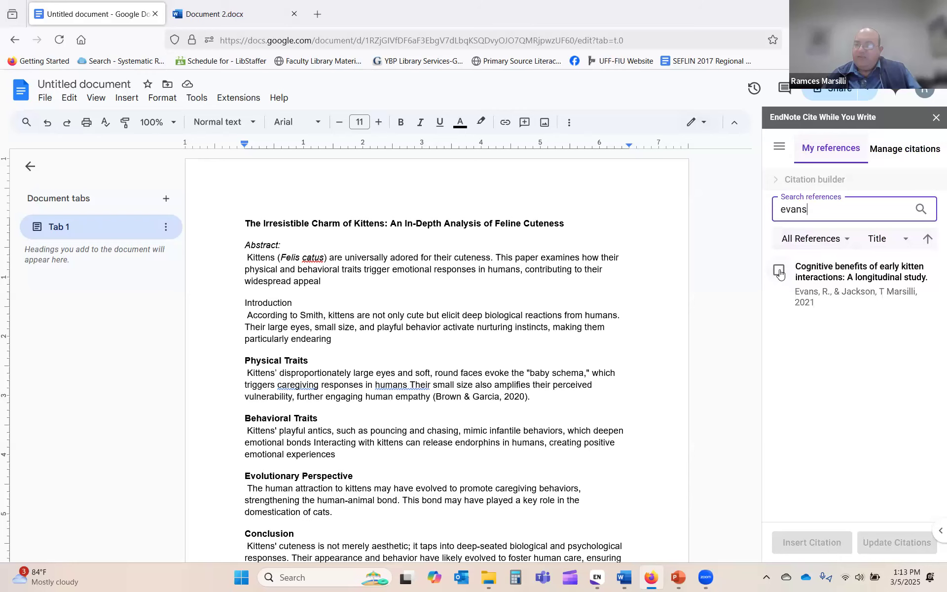
left_click(779, 272)
left_click(820, 540)
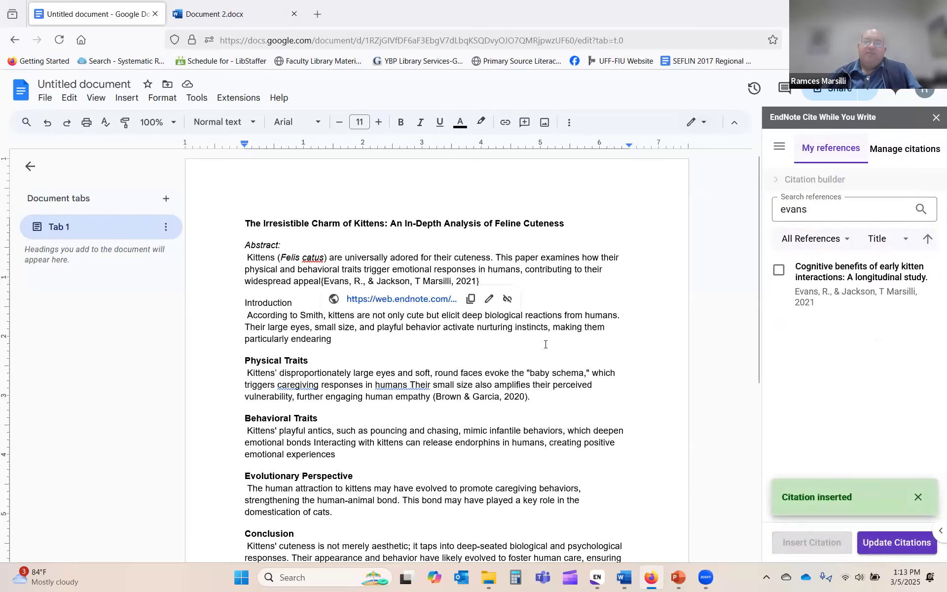
scroll(611, 349, "down", 5)
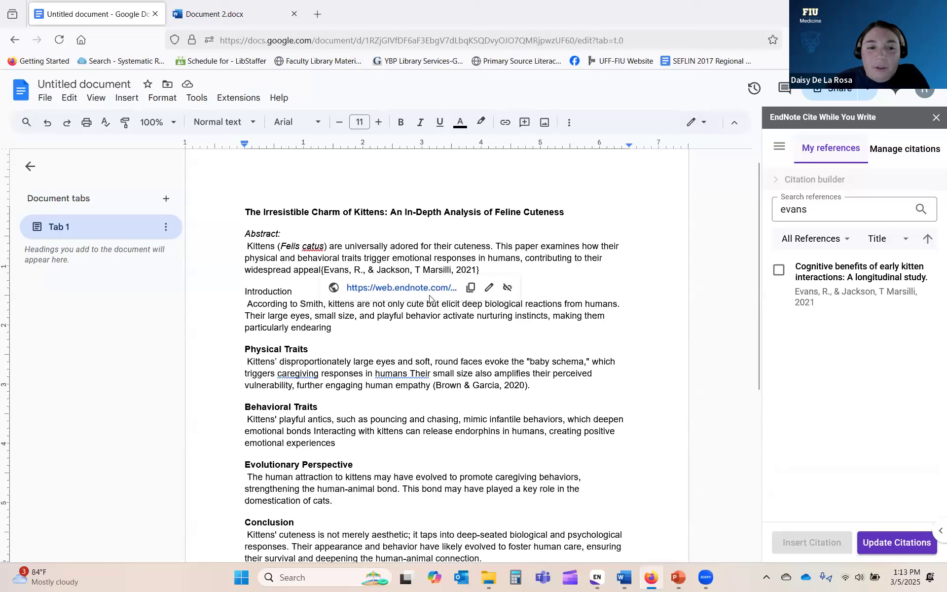
Step: Run Update Citations to format the inserted citation as (Evans, 2021)
left_click(888, 540)
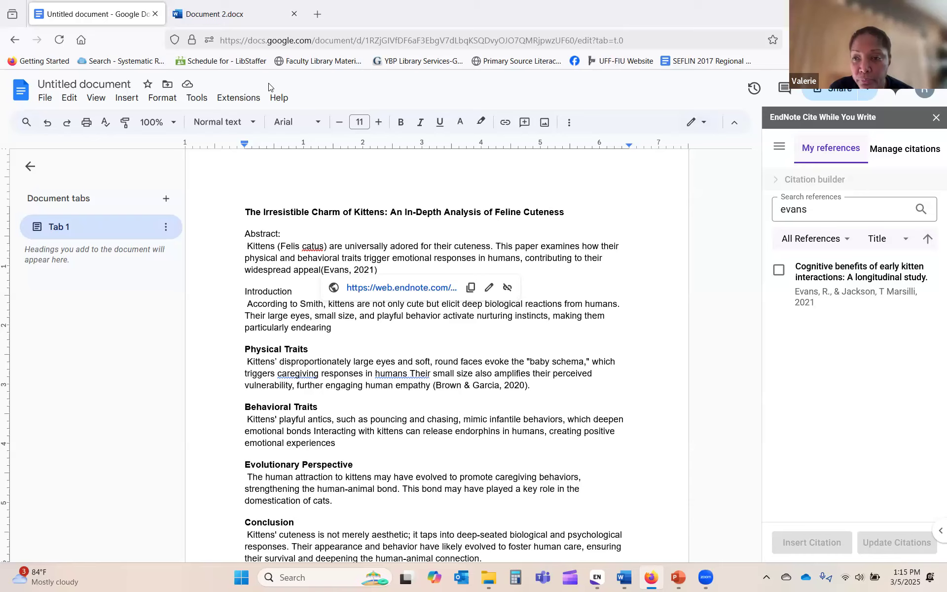
Step: Save the 2021 kitten-interactions study to the library from its EndNote Web link, then return to Google Docs
left_click(418, 292)
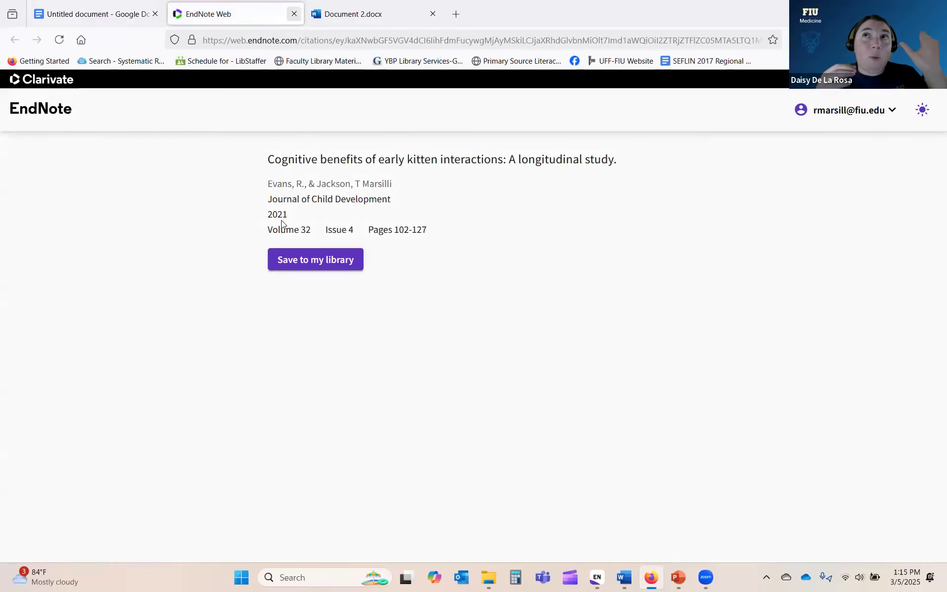
left_click(290, 263)
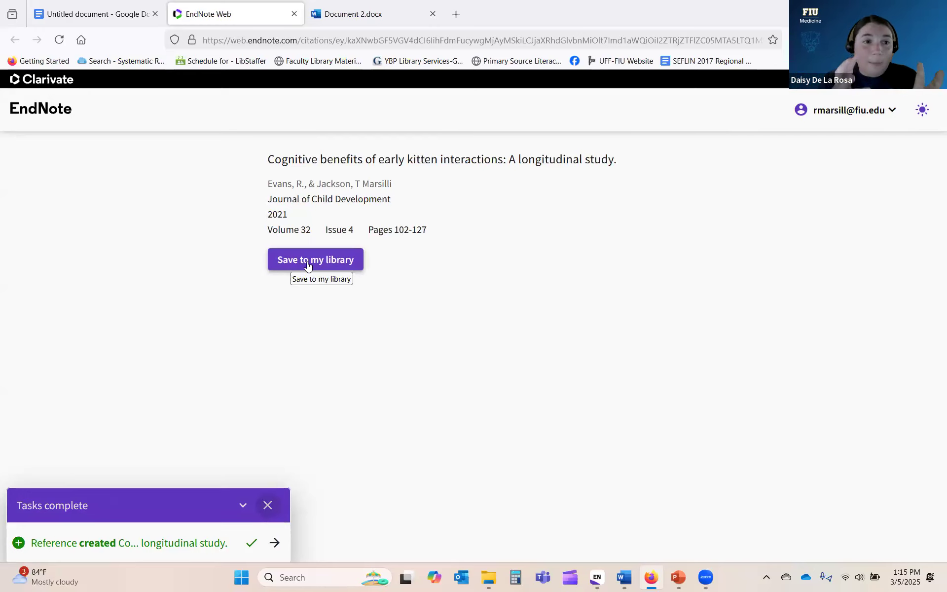
left_click(308, 265)
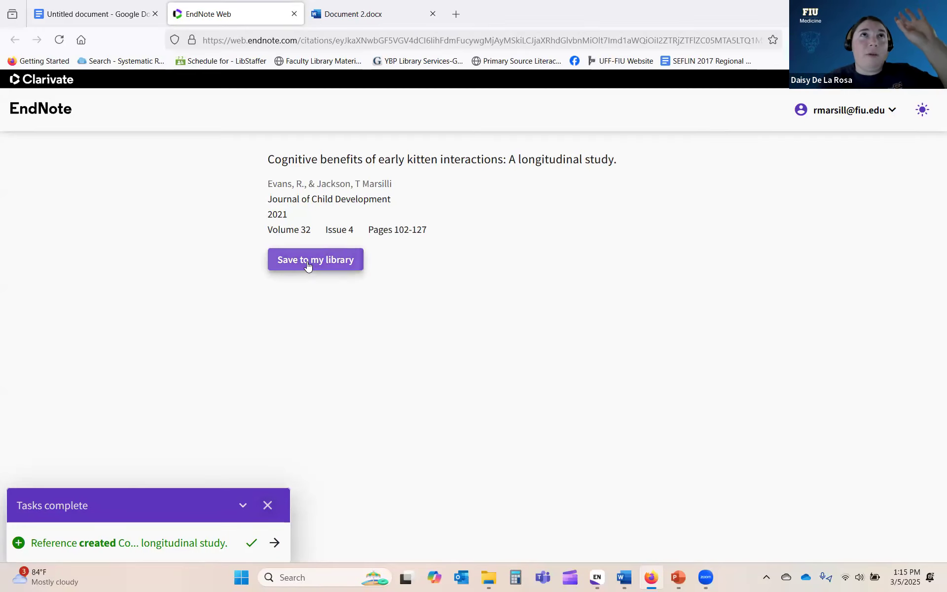
left_click(123, 11)
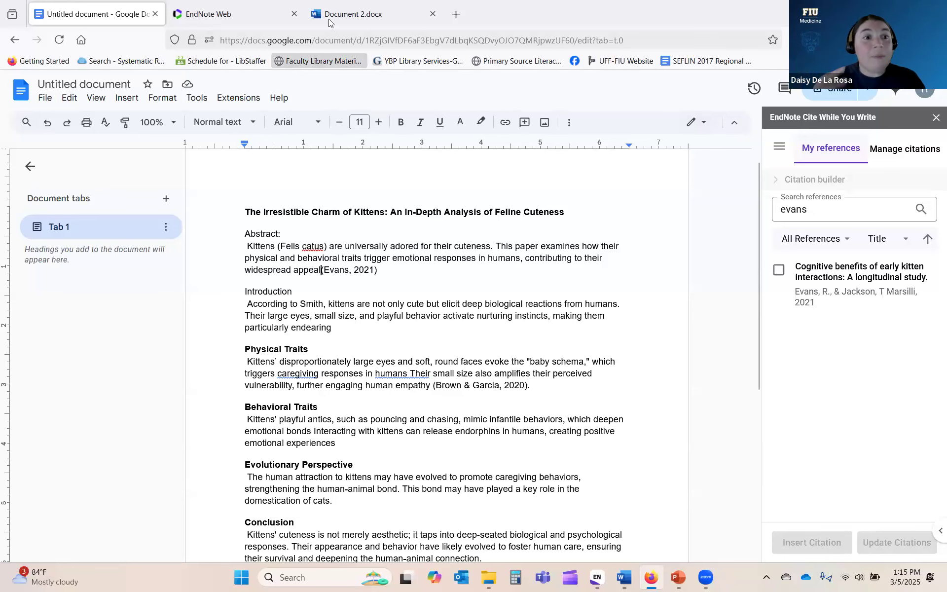
Step: Close the EndNote Web tab and the EndNote sidebar in Google Docs
left_click(294, 14)
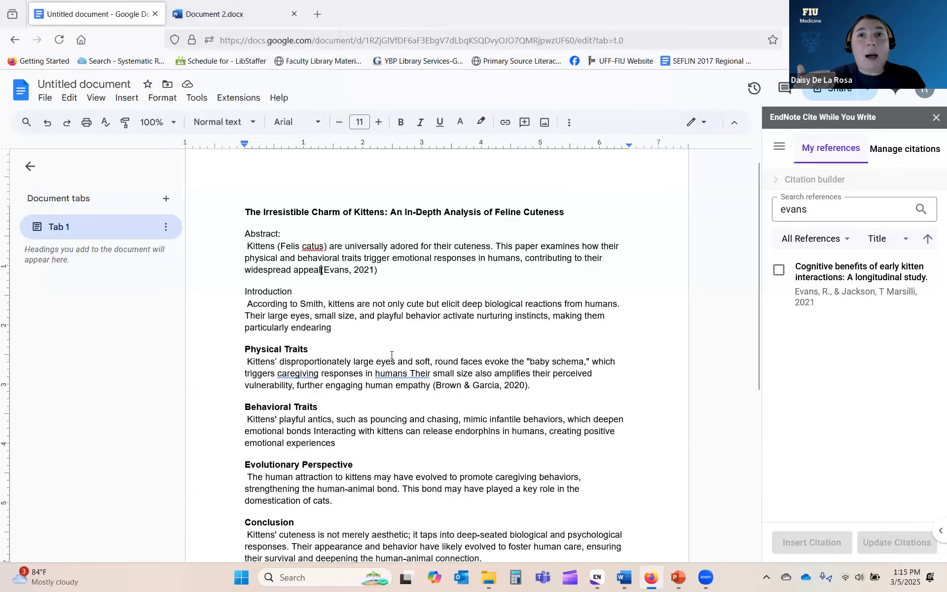
scroll(392, 357, "down", 5)
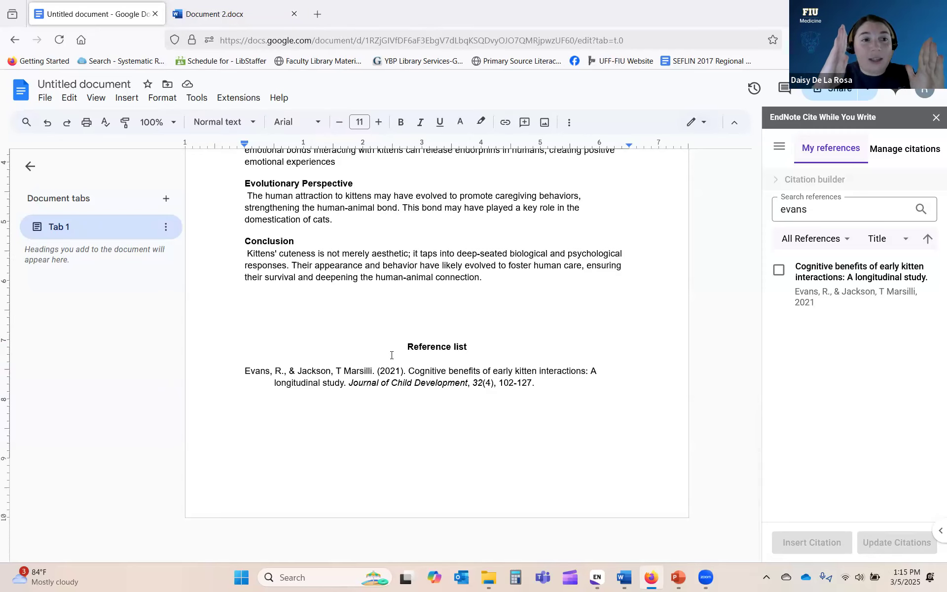
left_click(779, 148)
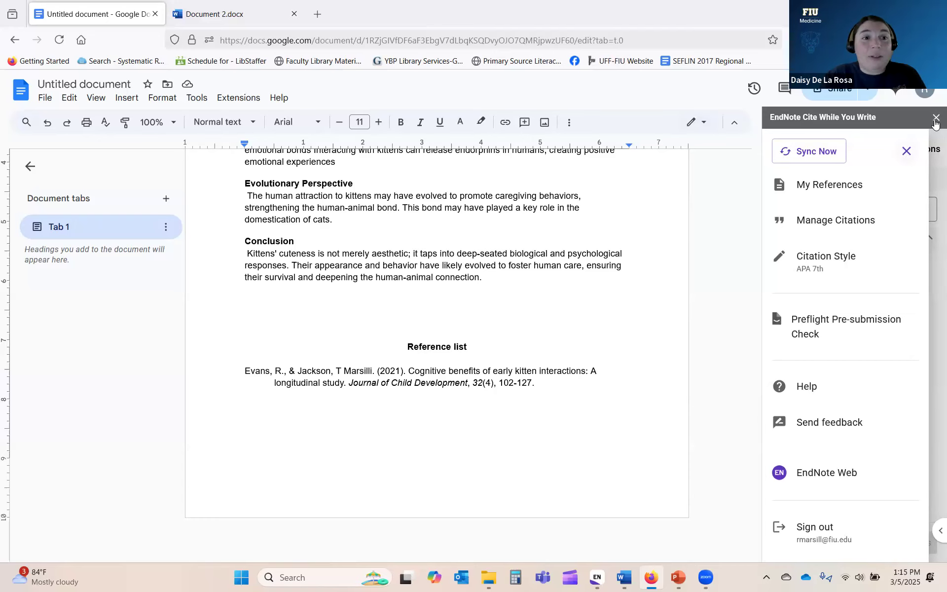
left_click(936, 117)
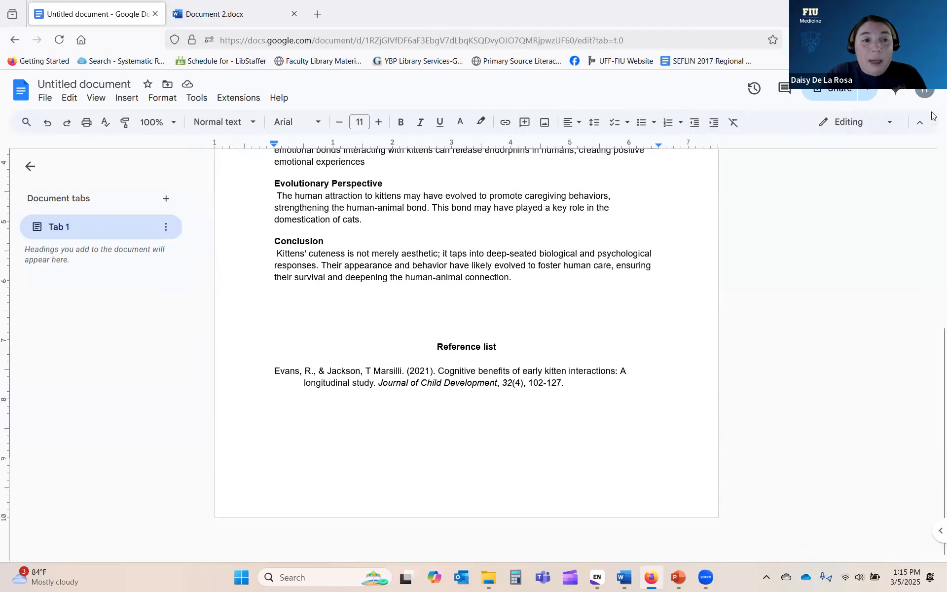
Step: Reopen the EndNote 21 Cite While You Write panel and bring up its navigation menu
left_click(238, 98)
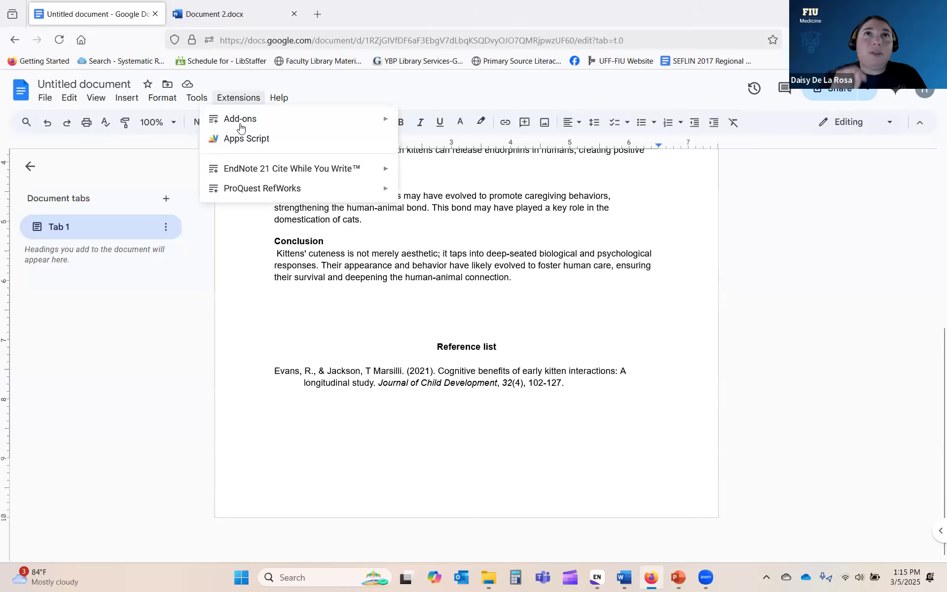
mouse_move(247, 169)
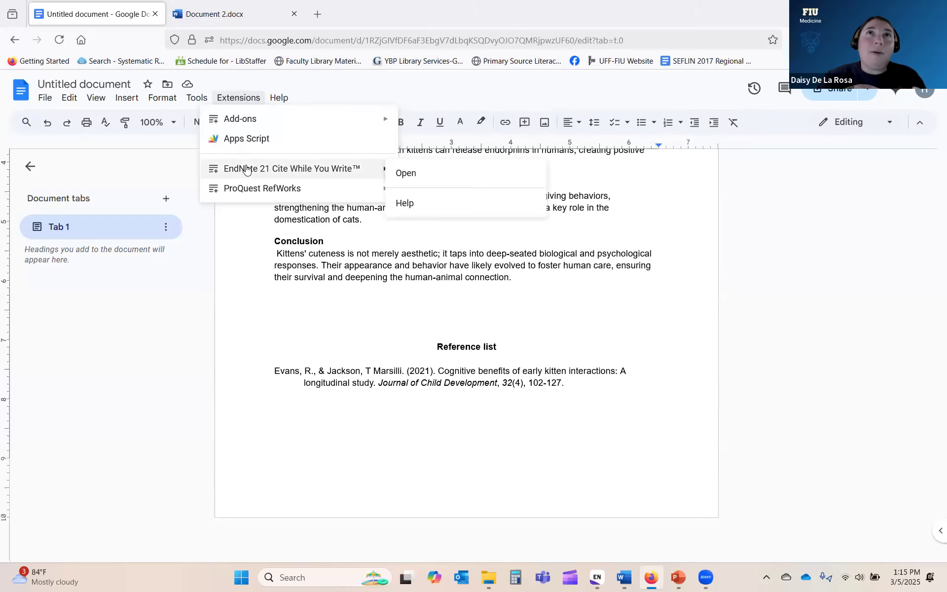
left_click(406, 173)
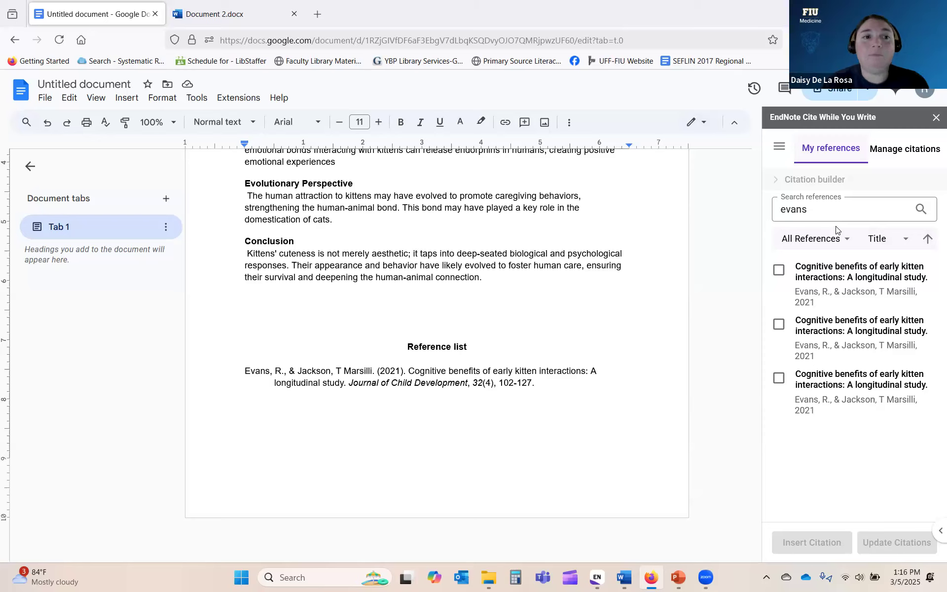
mouse_move(690, 179)
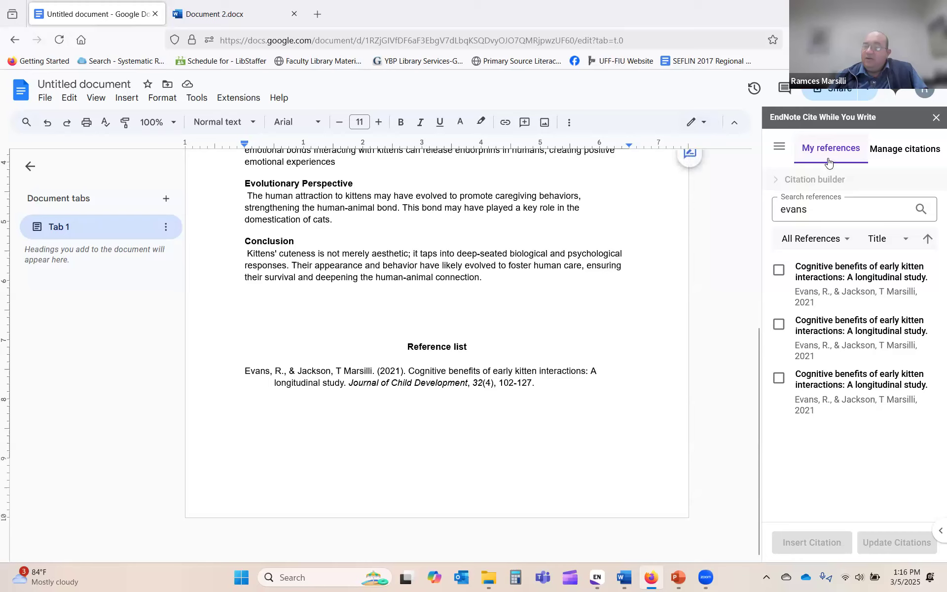
left_click(775, 147)
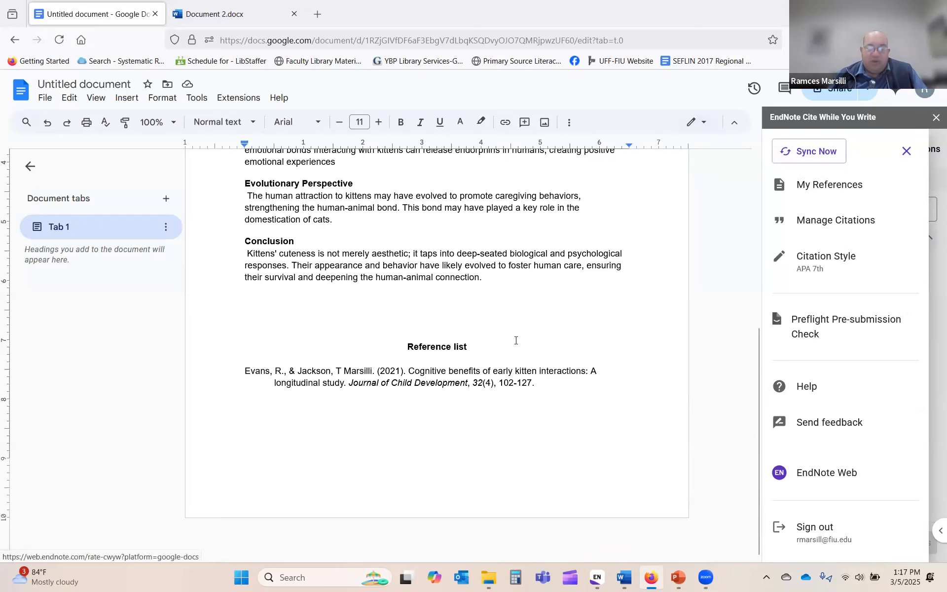
scroll(438, 352, "up", 5)
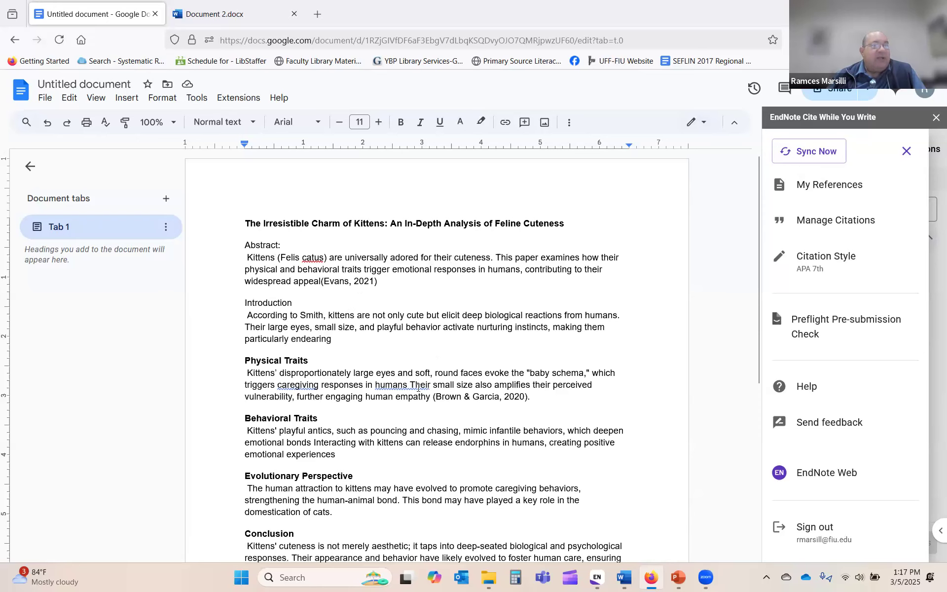
scroll(422, 390, "down", 5)
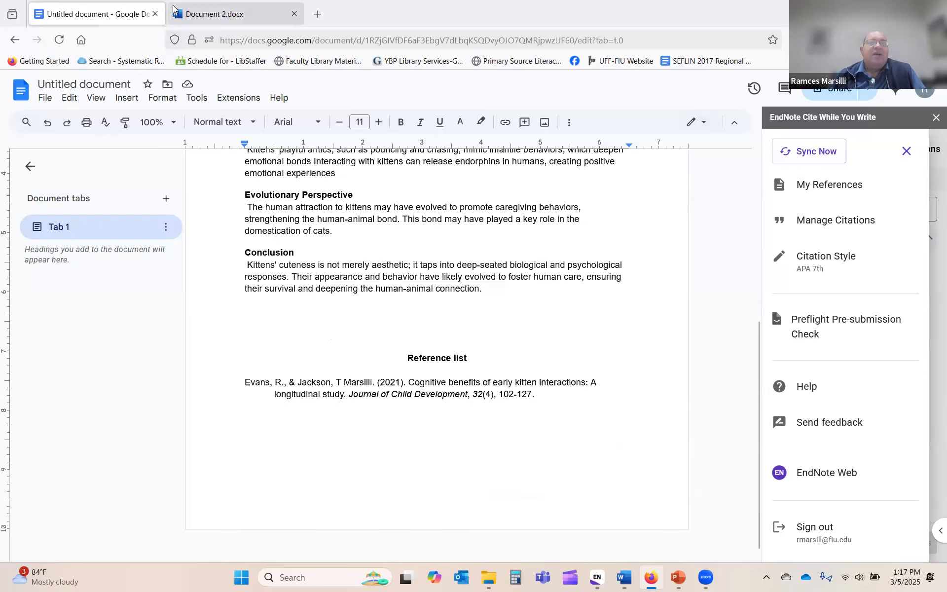
Step: Open the EndNote pane in Document 2.docx and view its existing citations
left_click(218, 15)
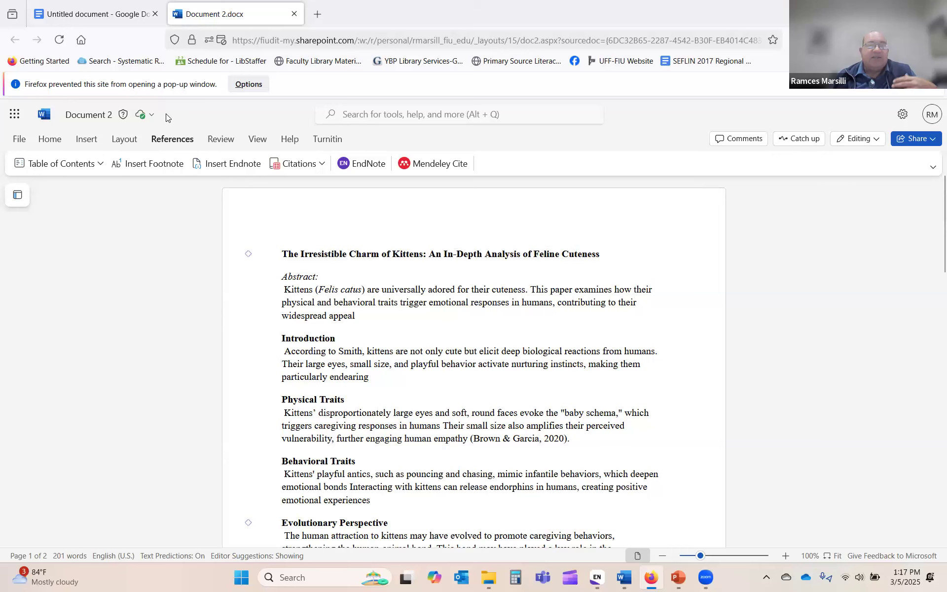
left_click(356, 168)
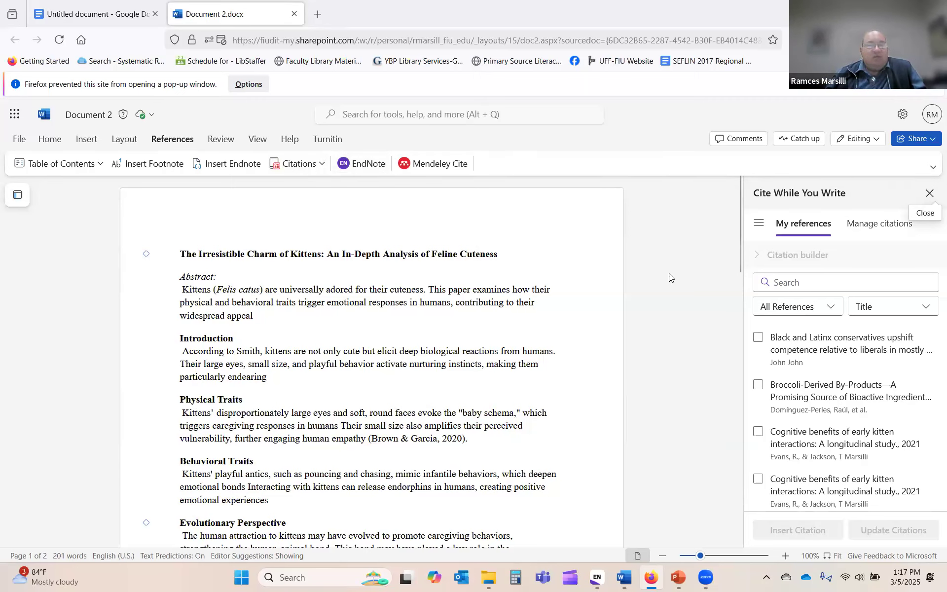
scroll(670, 274, "down", 2)
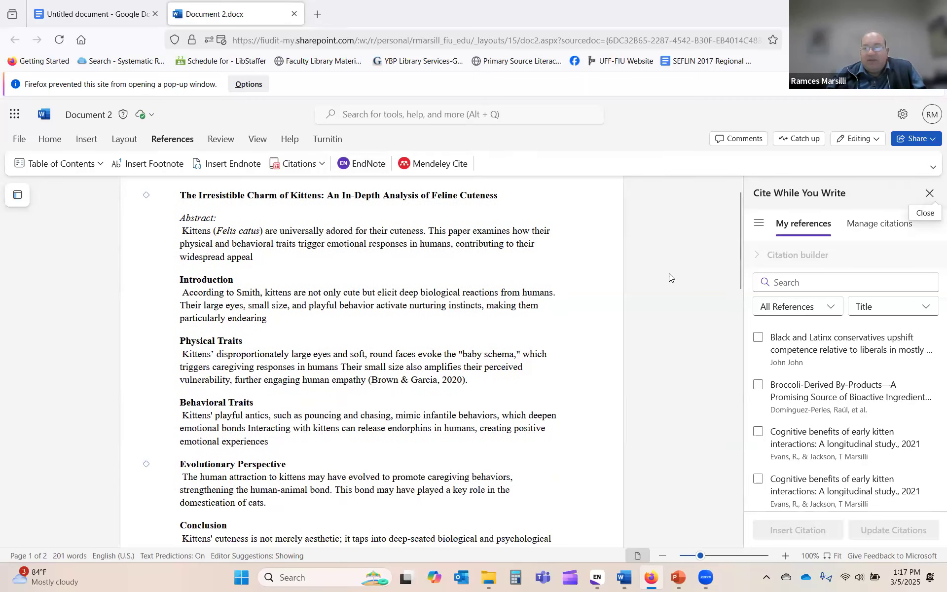
left_click(891, 225)
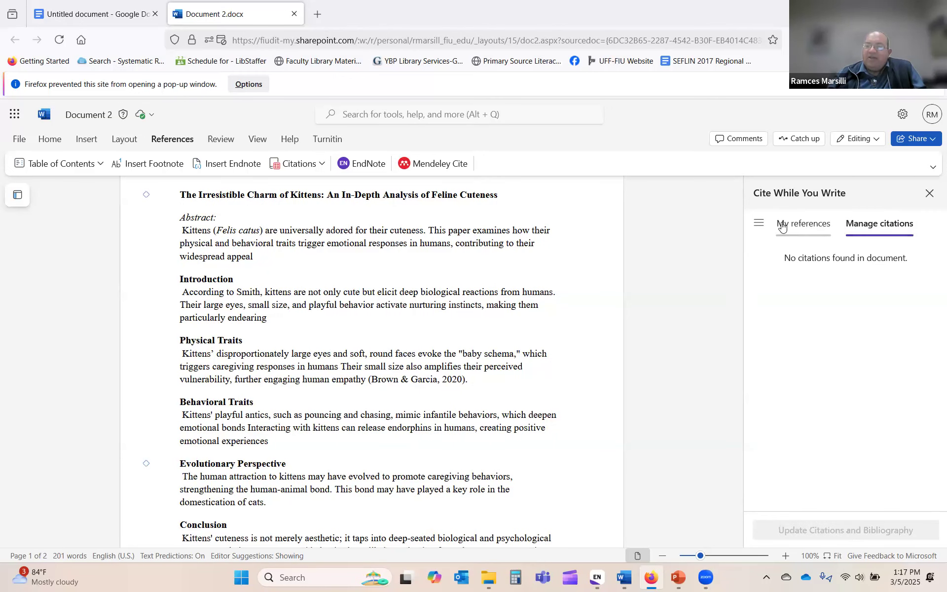
Step: Update Document 2's citations and bibliography (none found), then minimize Firefox
left_click(762, 226)
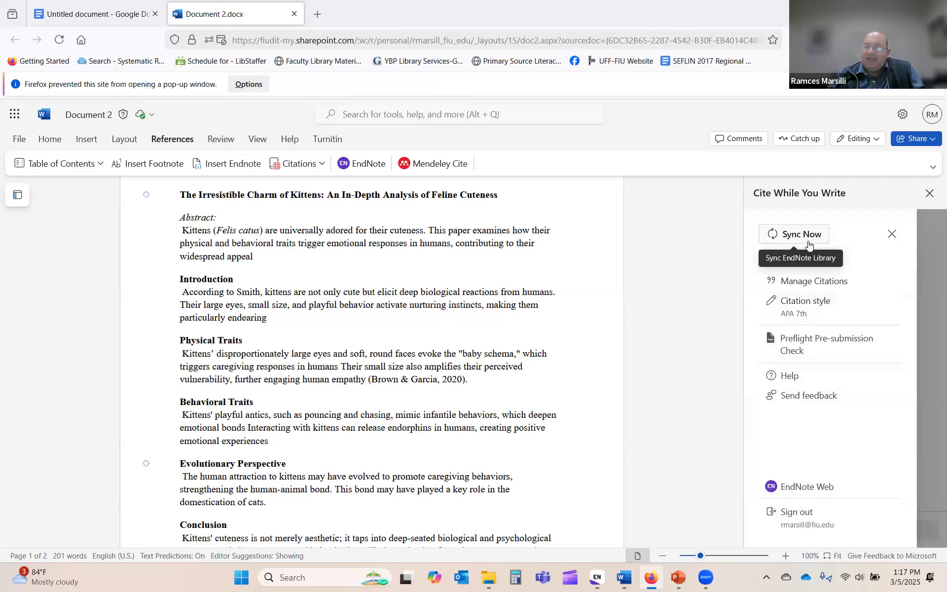
left_click(804, 235)
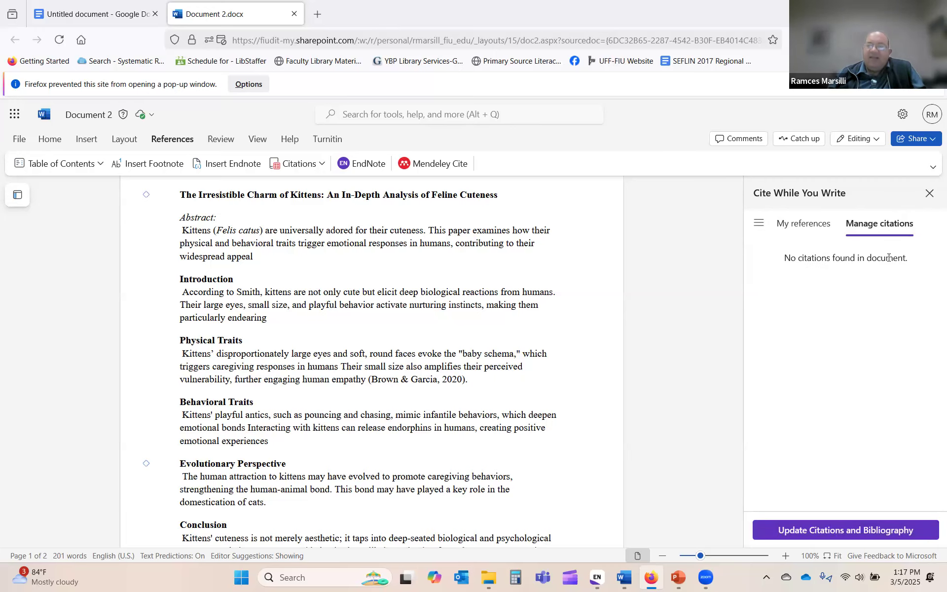
left_click(759, 225)
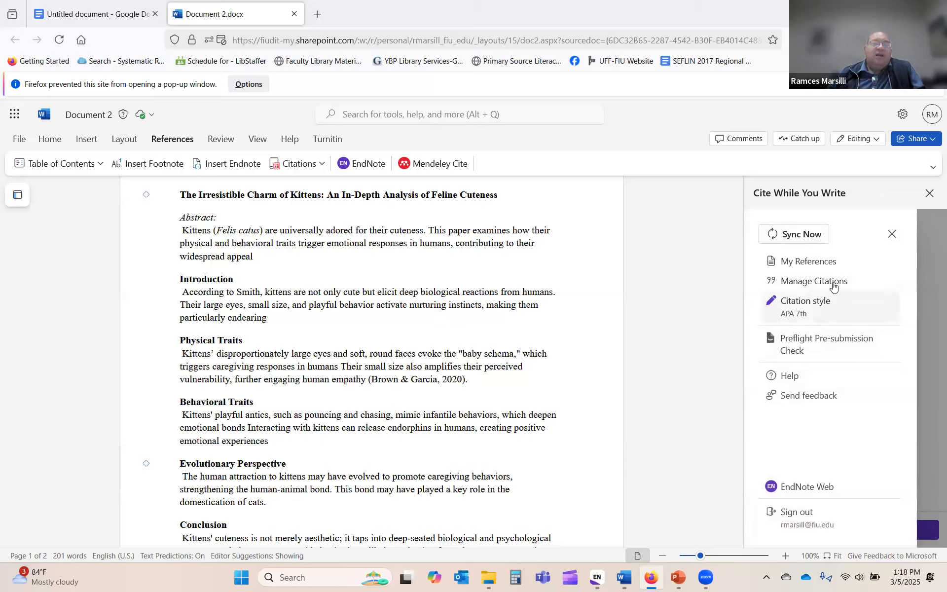
left_click(892, 234)
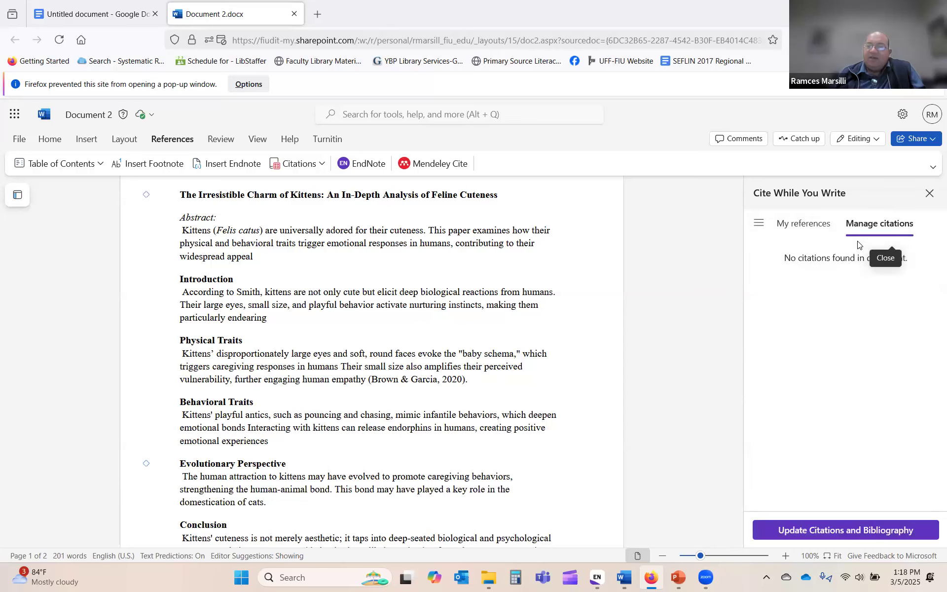
left_click(846, 530)
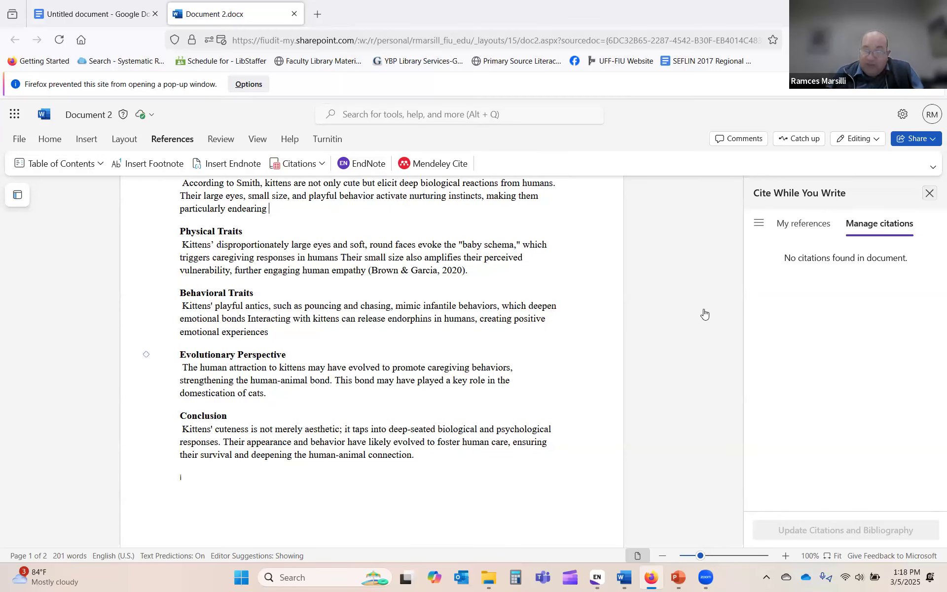
left_click(876, 12)
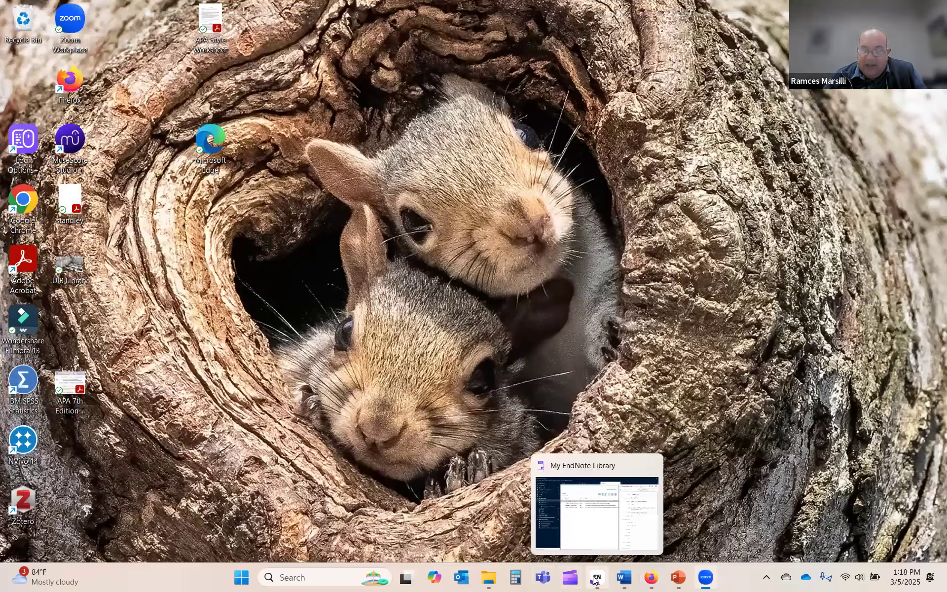
Step: Return to the EndNote desktop library and bring up the Kittens group's context menu
left_click(595, 581)
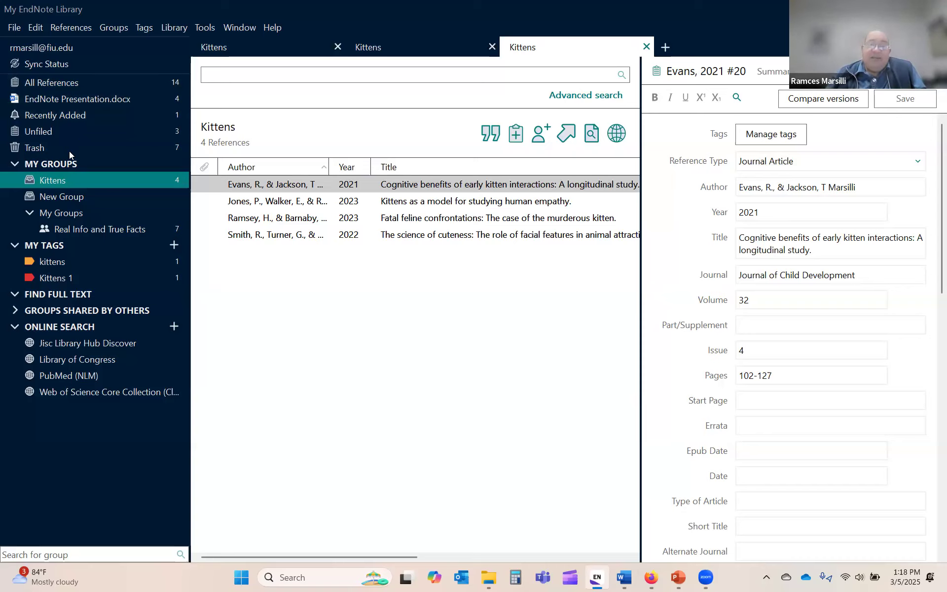
right_click(64, 180)
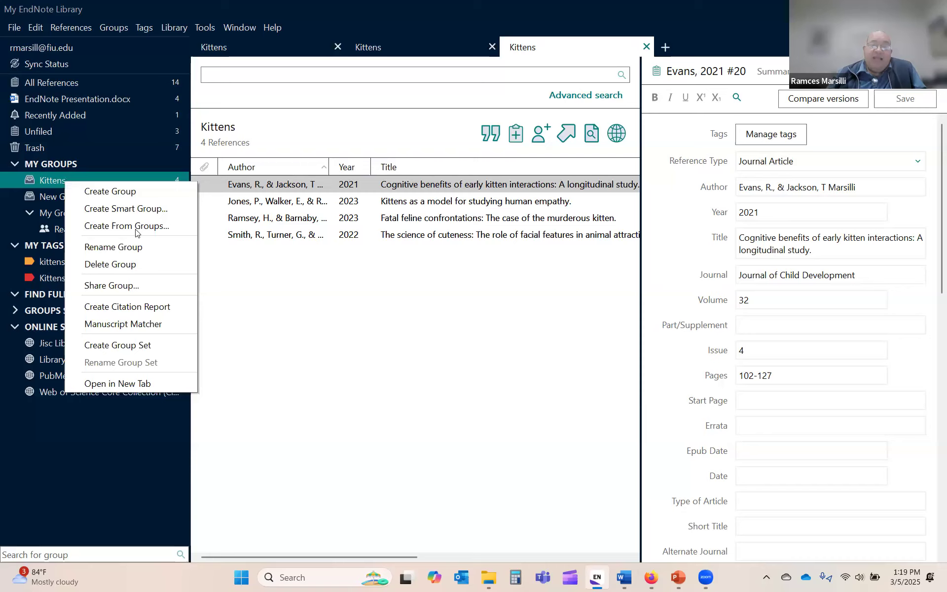
left_click(114, 286)
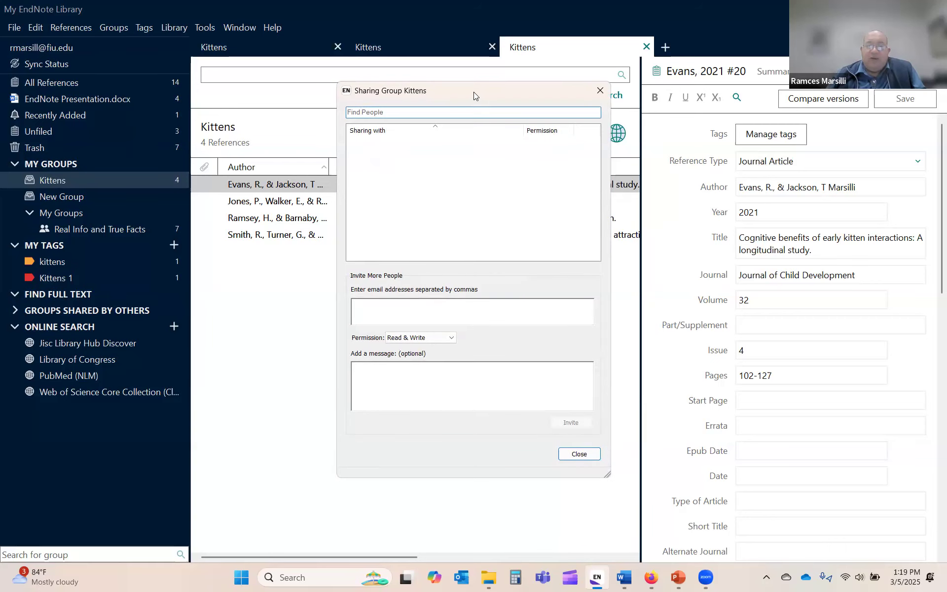
left_click_drag(473, 94, 422, 56)
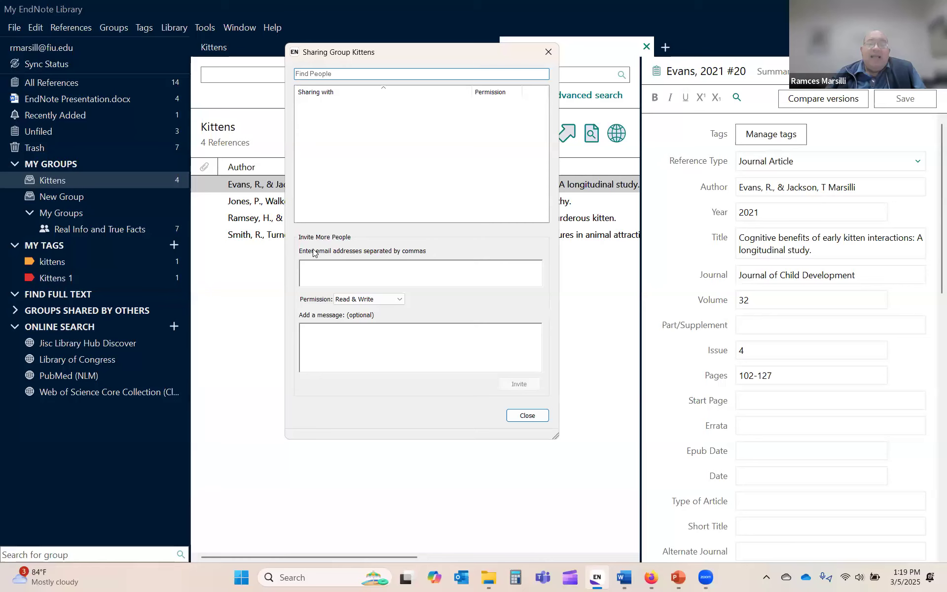
left_click(320, 273)
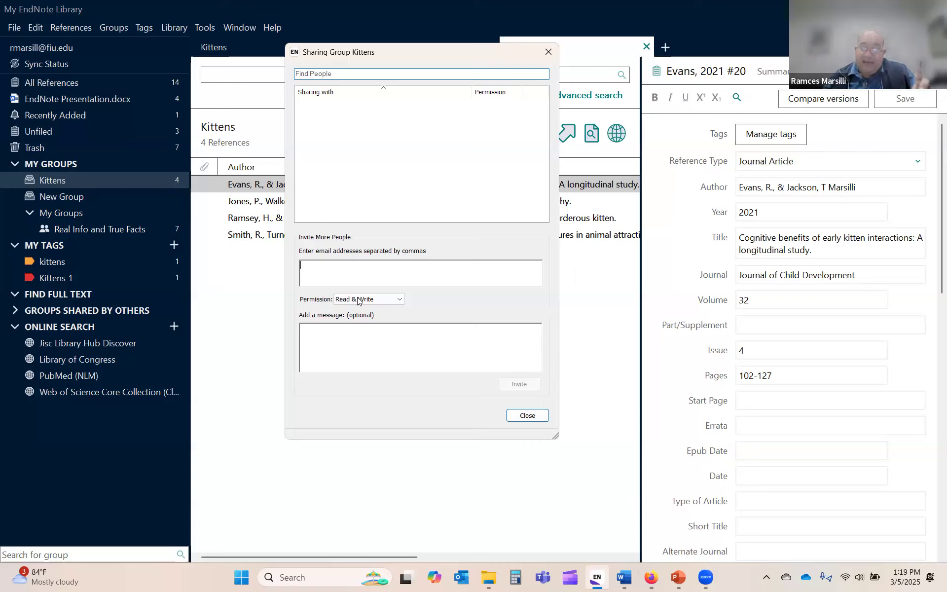
left_click(400, 300)
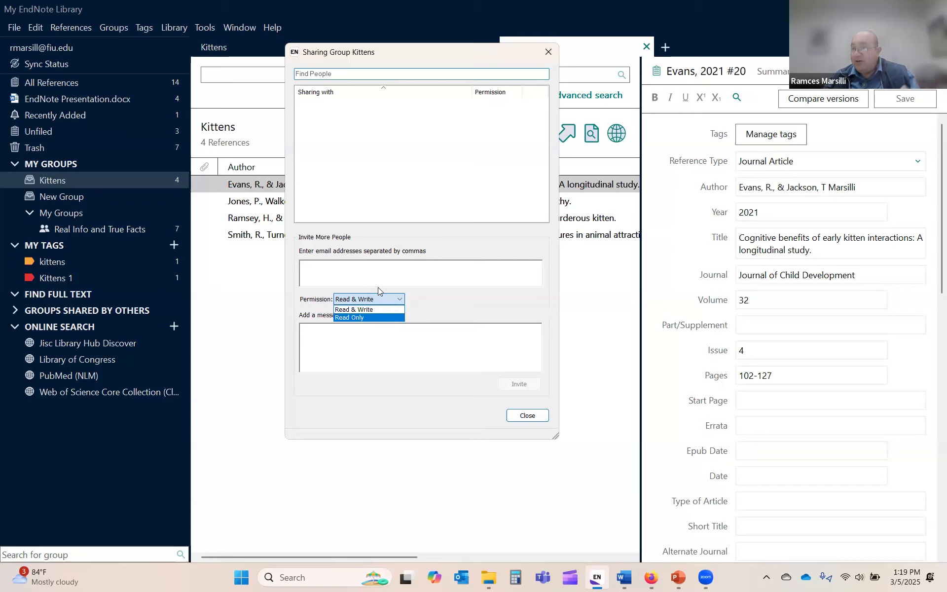
left_click(521, 300)
left_click(394, 345)
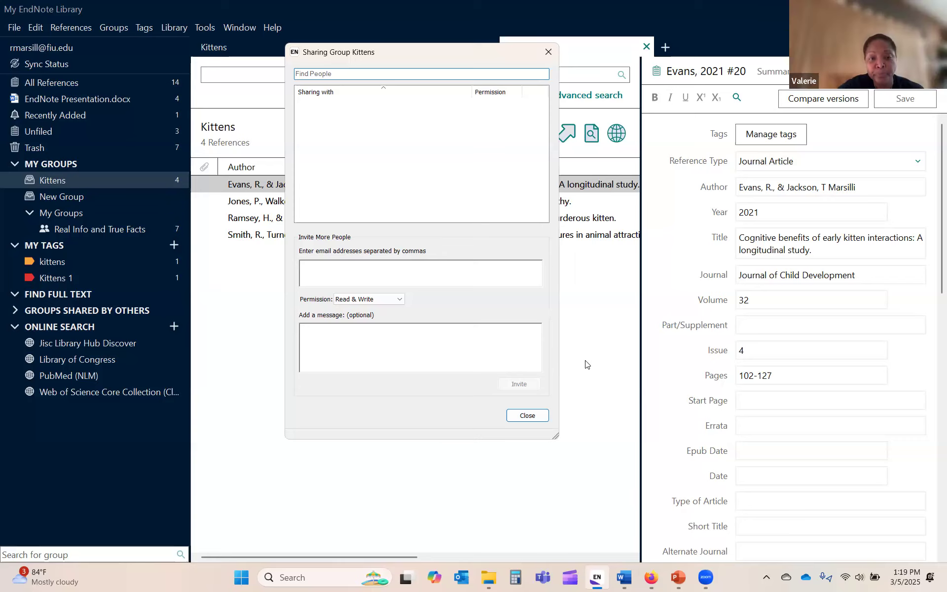
left_click(553, 53)
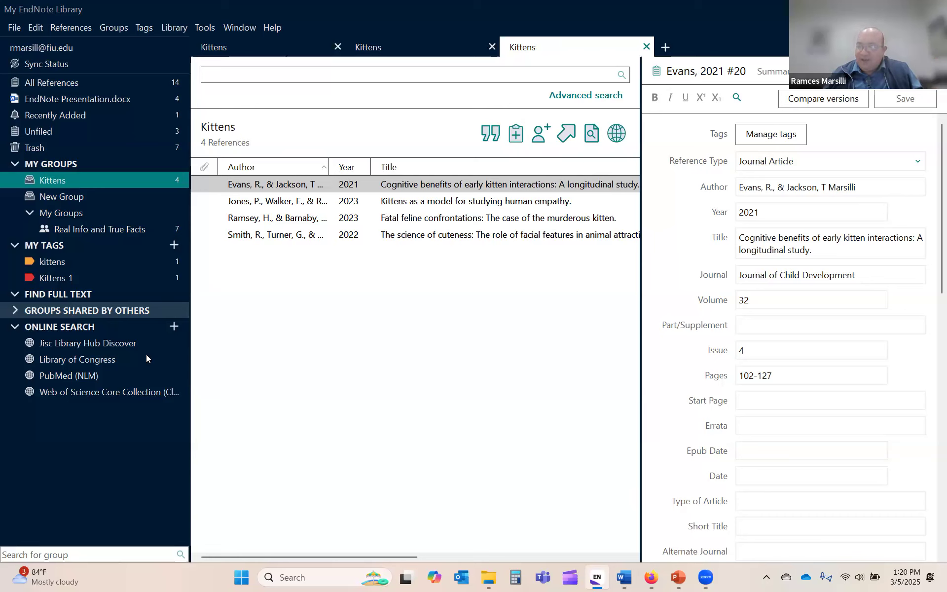
Step: Start the PowerPoint slide show from slide 20 on accessing a shared group
left_click(676, 579)
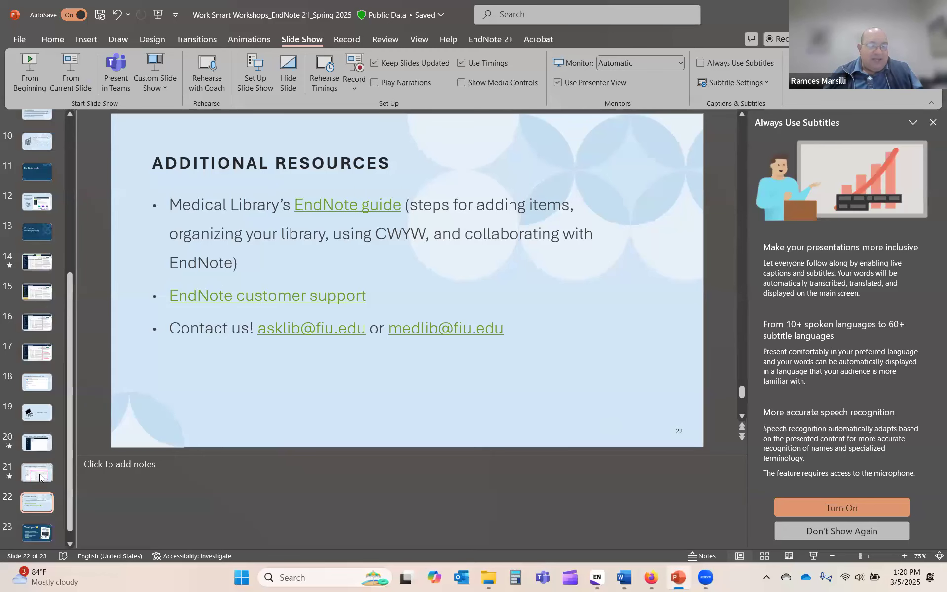
left_click(39, 472)
left_click(35, 444)
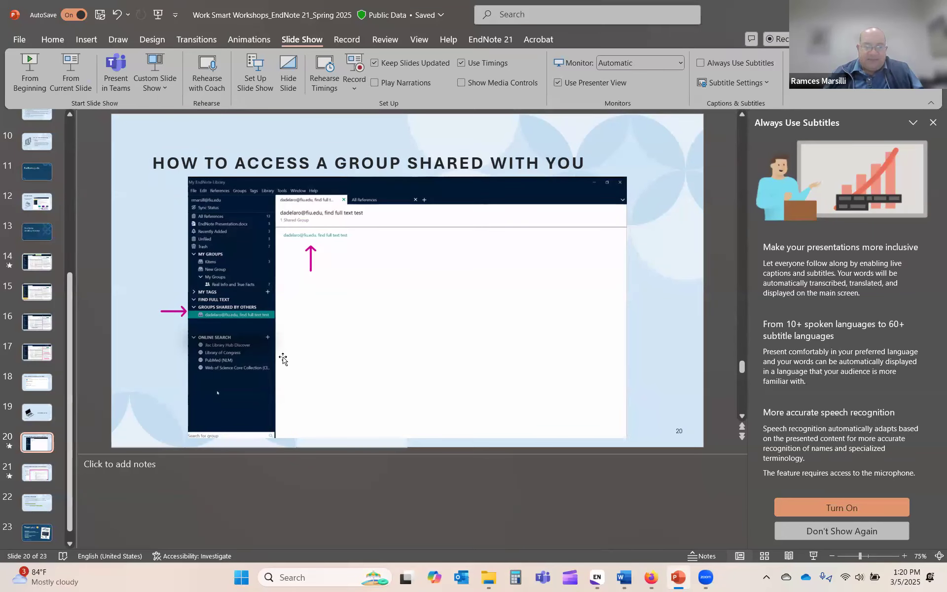
left_click(71, 74)
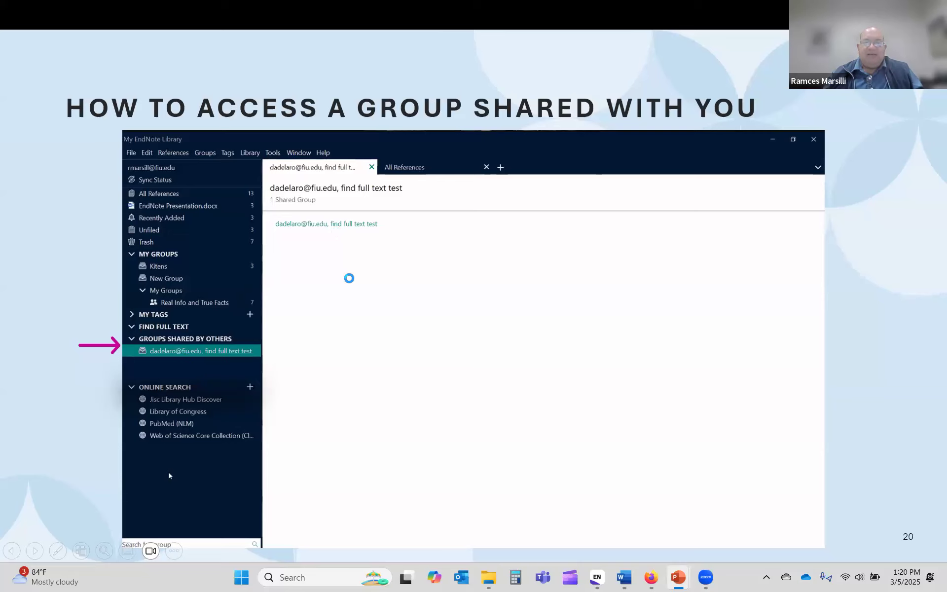
Step: Advance through the EndNote Online slide to Additional Resources, then step back one slide
left_click(369, 321)
left_click(408, 299)
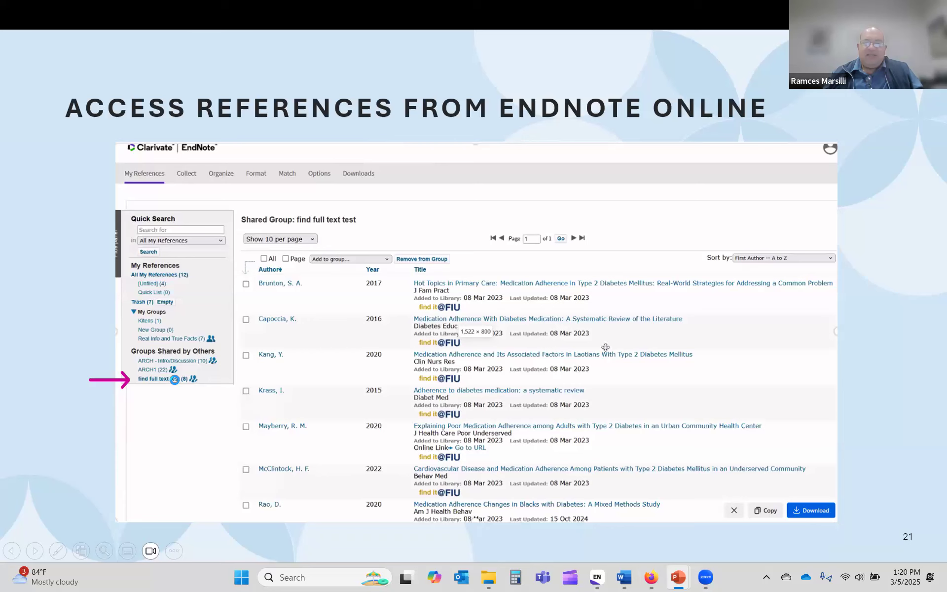
left_click(526, 325)
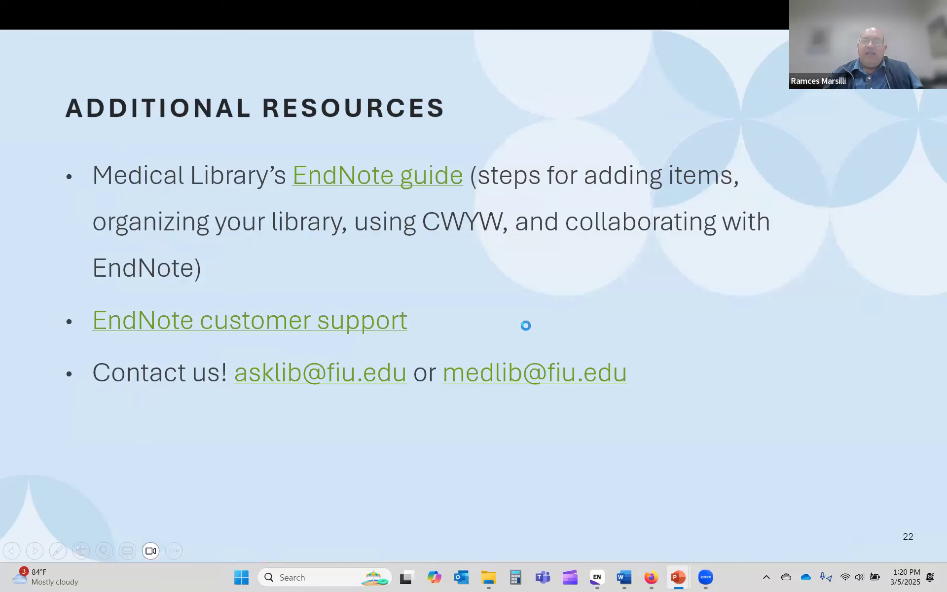
key("Left")
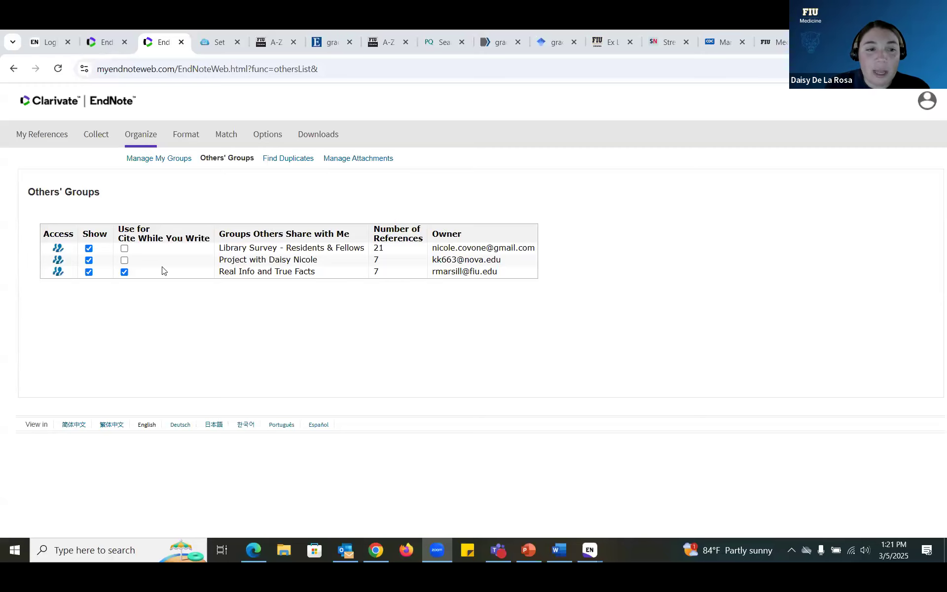
left_click_drag(312, 272, 222, 273)
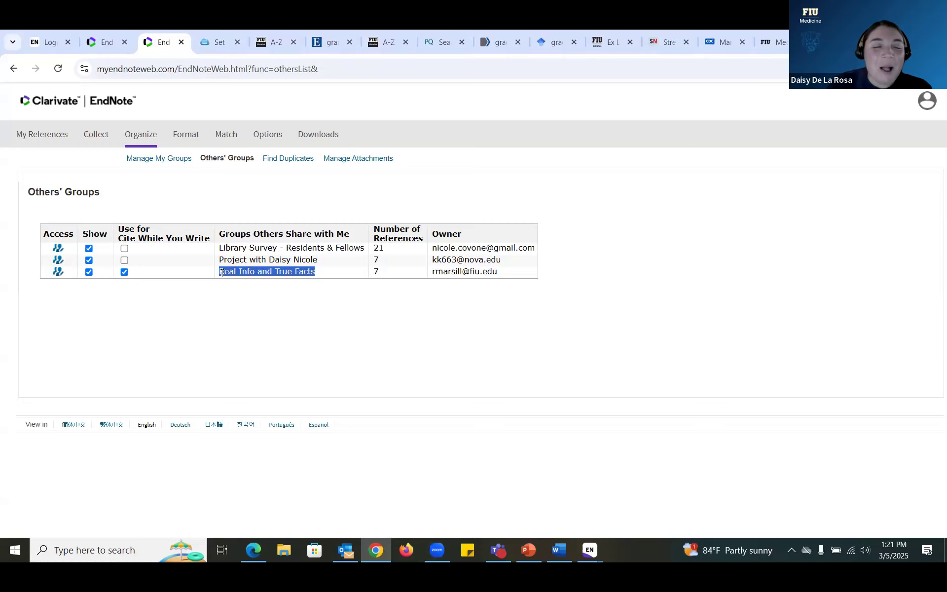
left_click(192, 275)
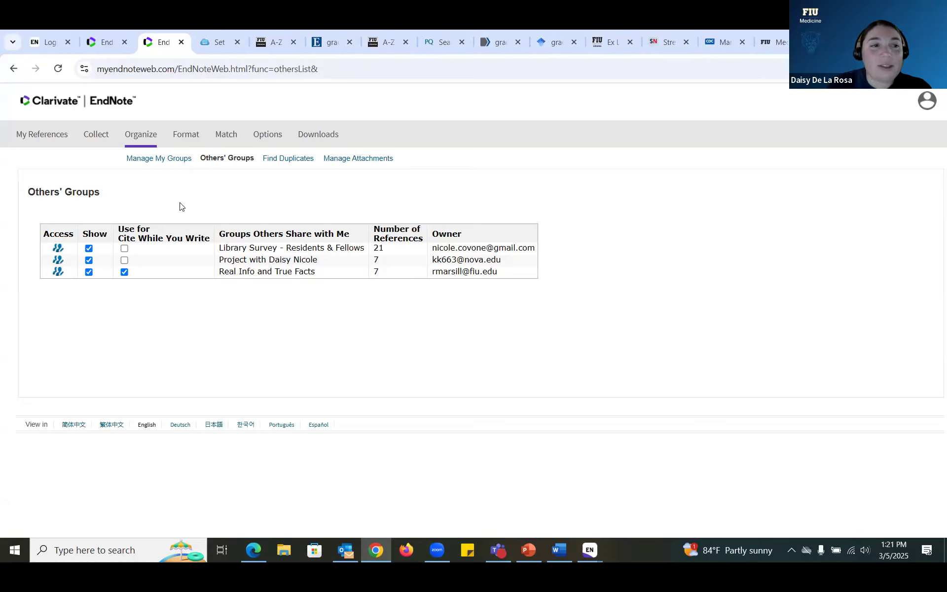
left_click(138, 142)
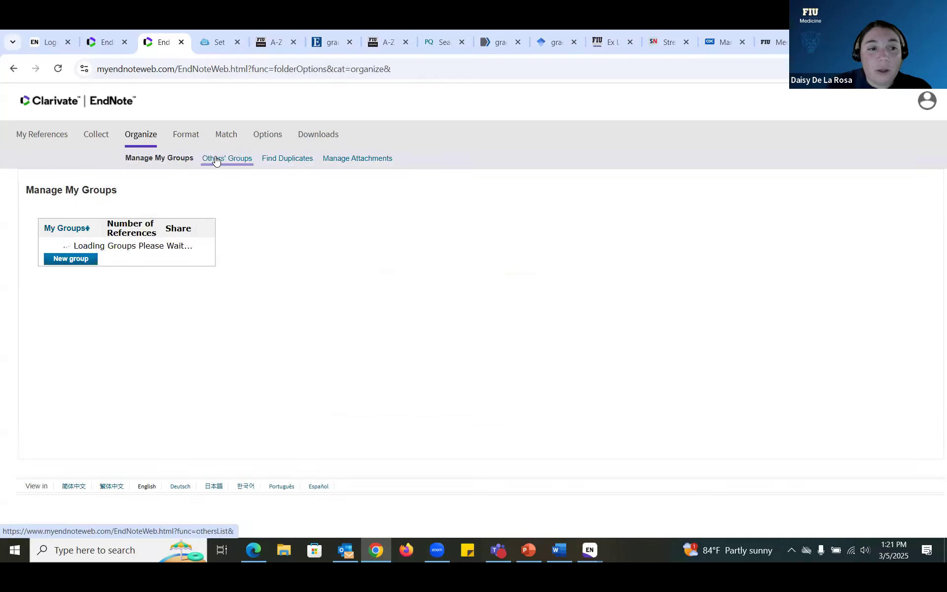
left_click(216, 159)
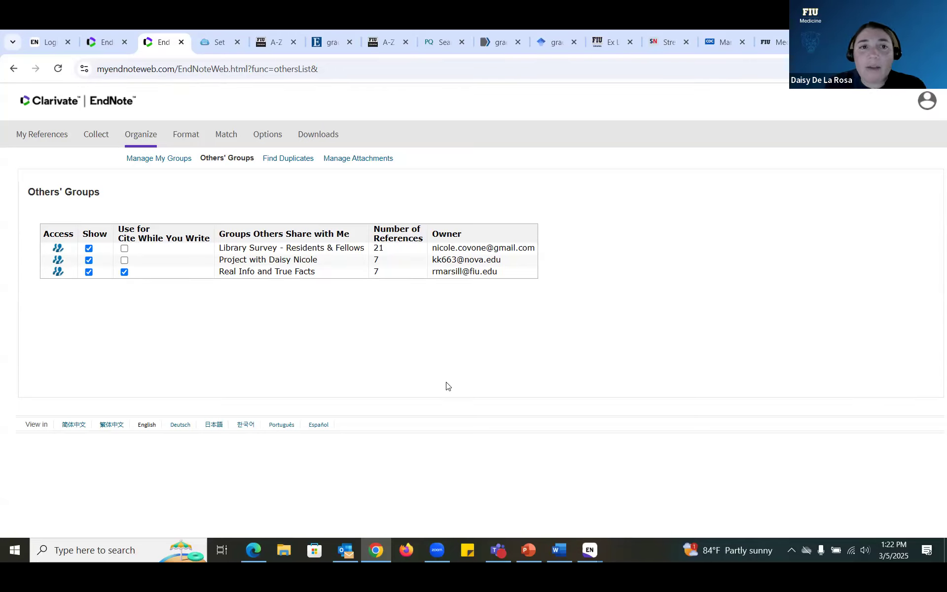
Step: Open the Share & Collaborate page of the library's EndNote guide
left_click(216, 47)
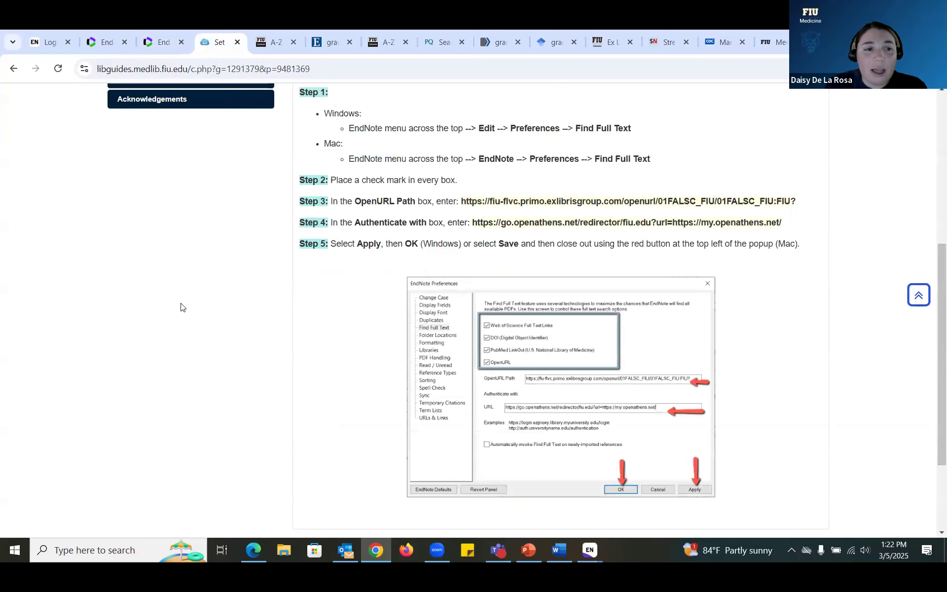
scroll(179, 303, "up", 4)
left_click(196, 248)
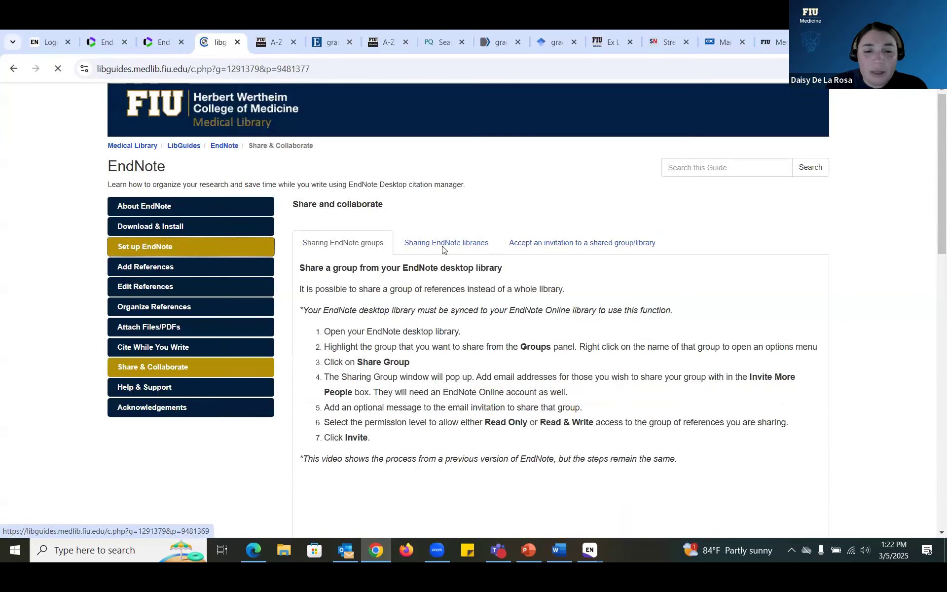
scroll(725, 301, "down", 4)
scroll(575, 242, "up", 4)
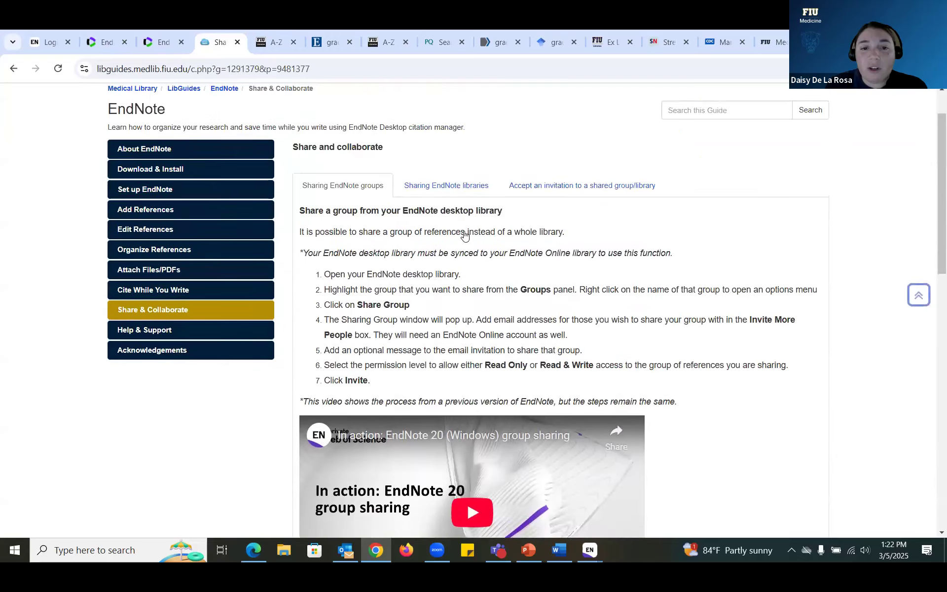
Step: View the Sharing EndNote libraries and accepting-an-invitation instructions
left_click(449, 237)
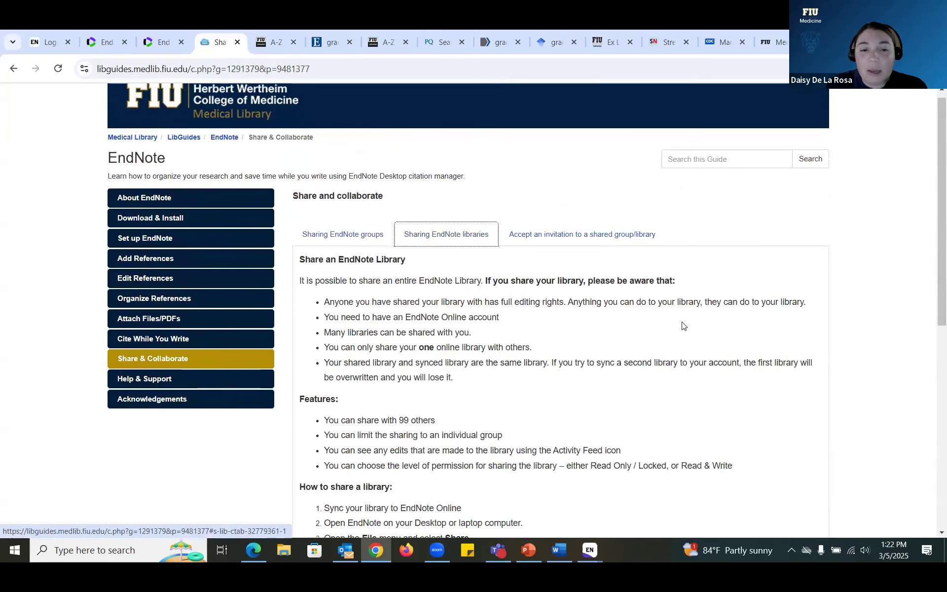
scroll(683, 326, "down", 5)
scroll(682, 320, "up", 3)
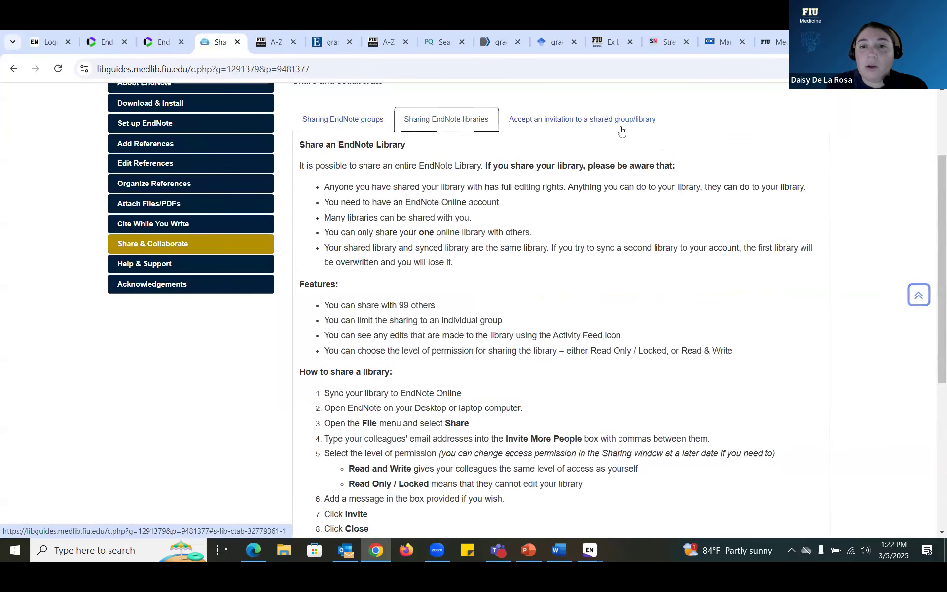
left_click(620, 128)
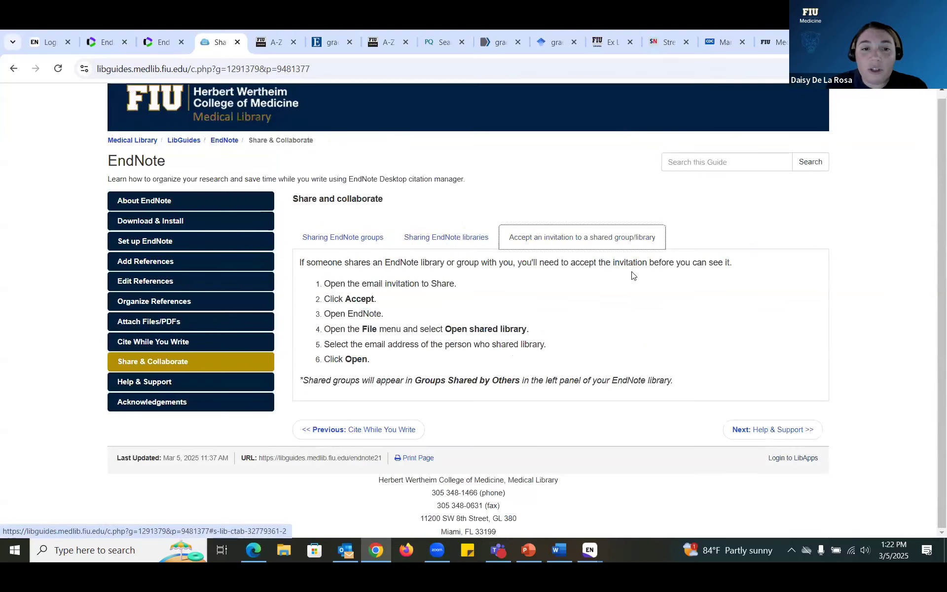
Step: Read the Sharing EndNote groups instructions down to the Shared Groups and CWYW section
left_click(377, 237)
scroll(587, 288, "down", 3)
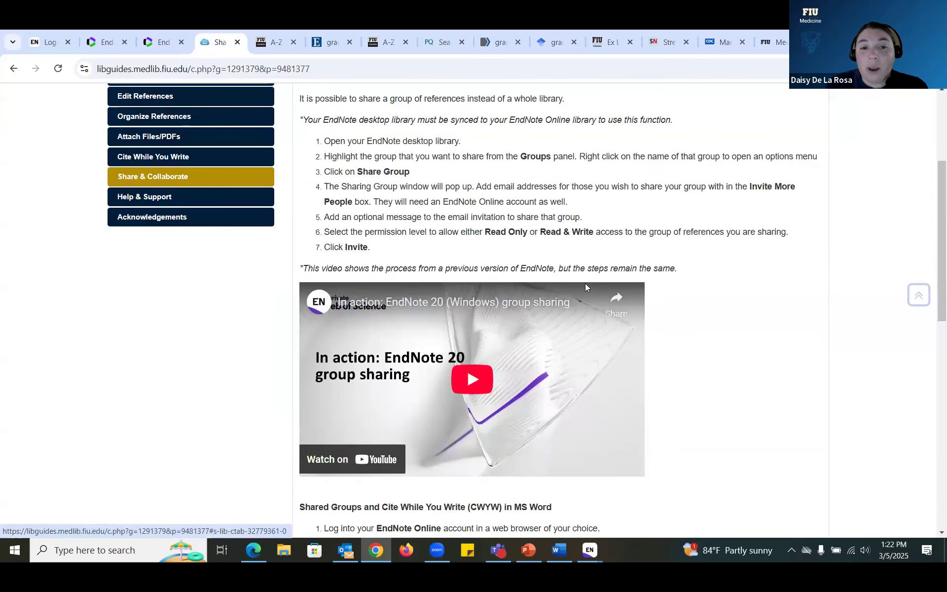
scroll(669, 281, "down", 2)
scroll(669, 282, "down", 6)
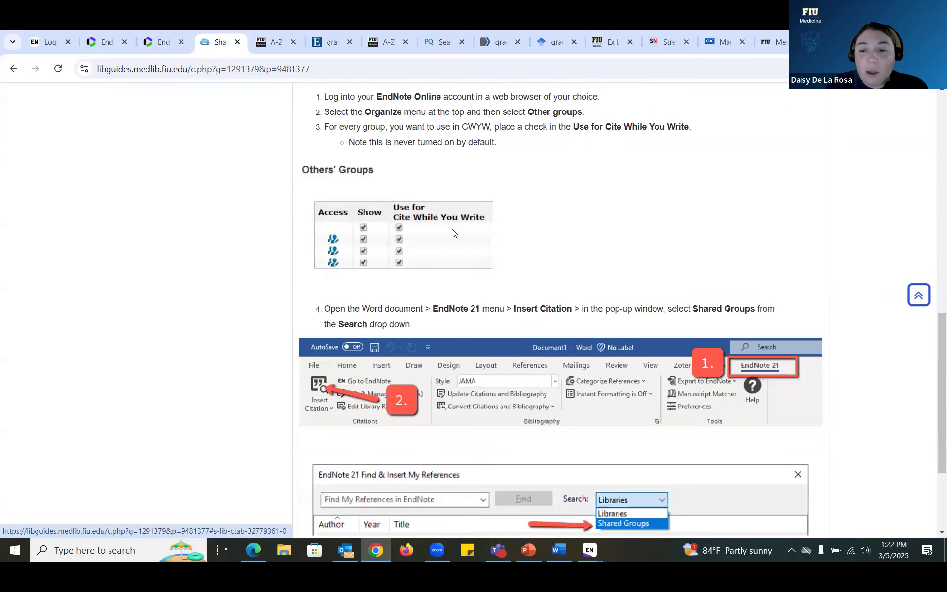
scroll(454, 233, "down", 3)
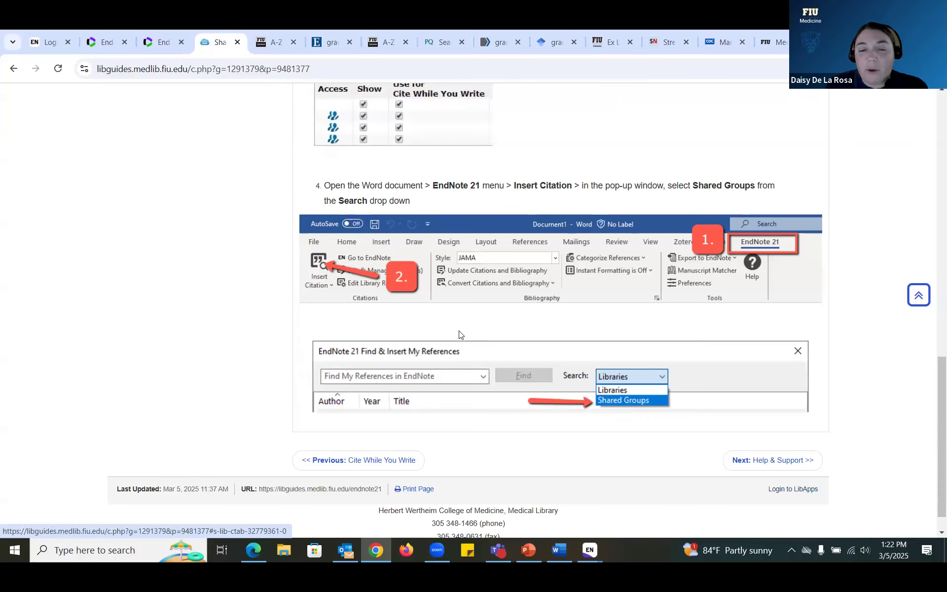
scroll(458, 331, "up", 1)
scroll(459, 335, "up", 1)
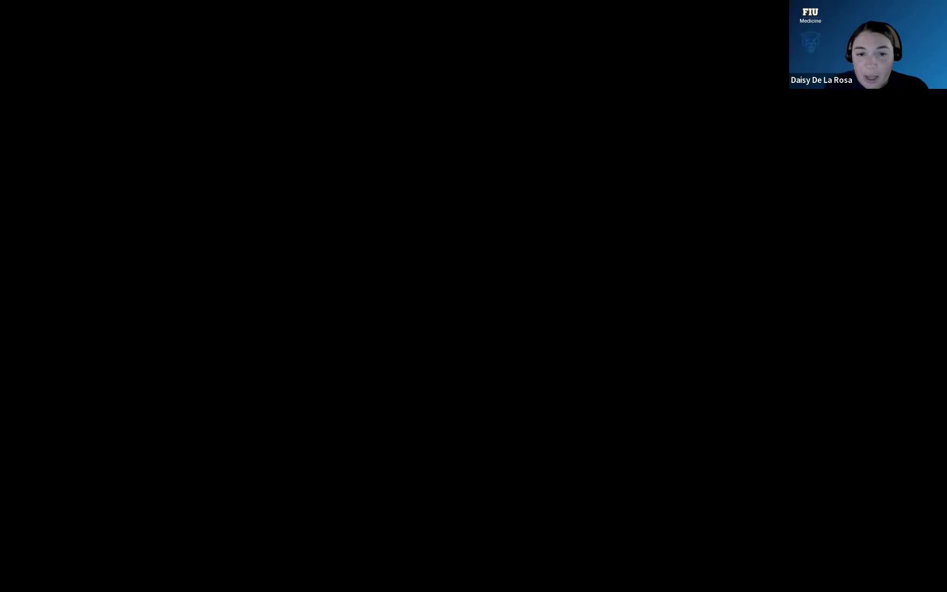
scroll(49, 326, "down", 3)
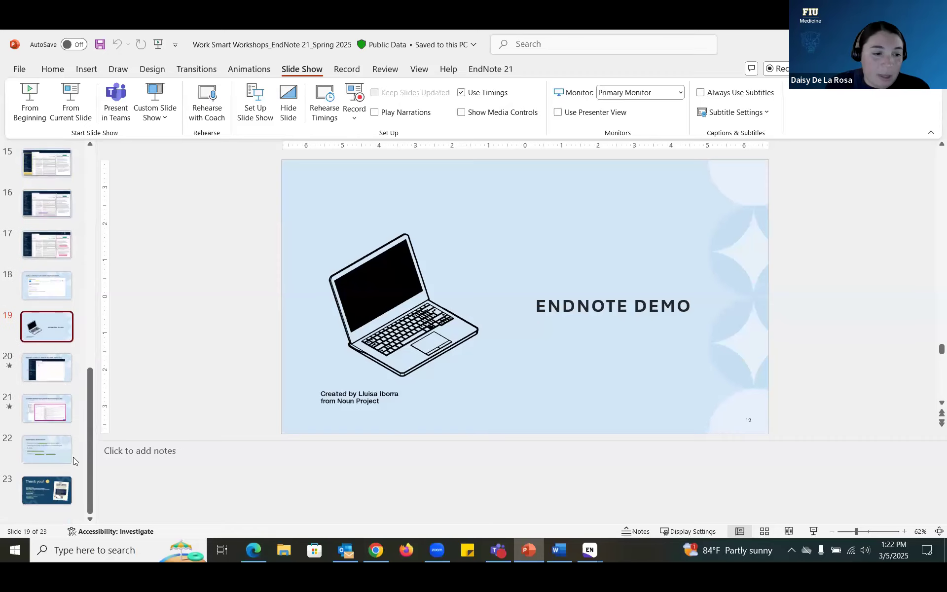